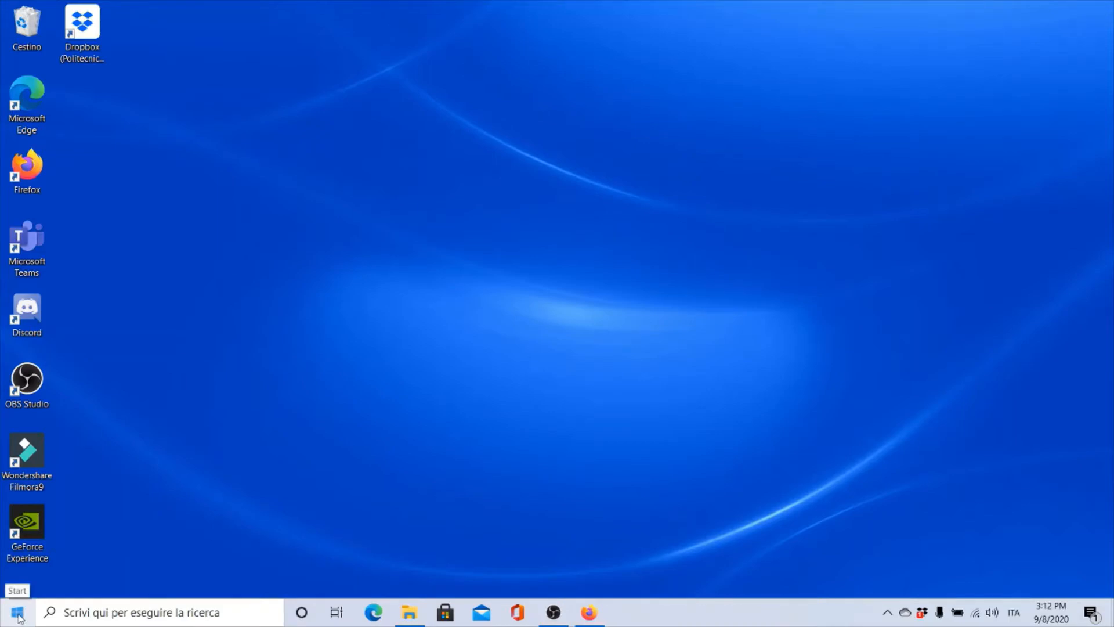
- Launch the 64-bit version of ENVI 5.3
{"action": "left_click", "coordinate": [17, 613]}
{"action": "scroll", "coordinate": [85, 441], "scroll_direction": "down", "scroll_amount": 3}
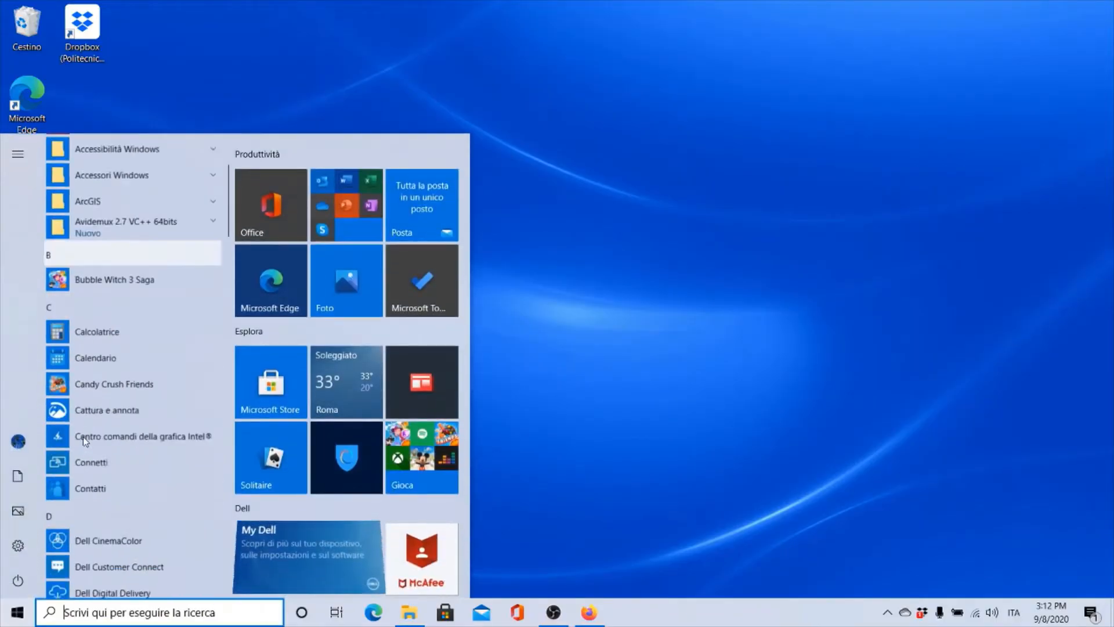
{"action": "scroll", "coordinate": [84, 440], "scroll_direction": "down", "scroll_amount": 5}
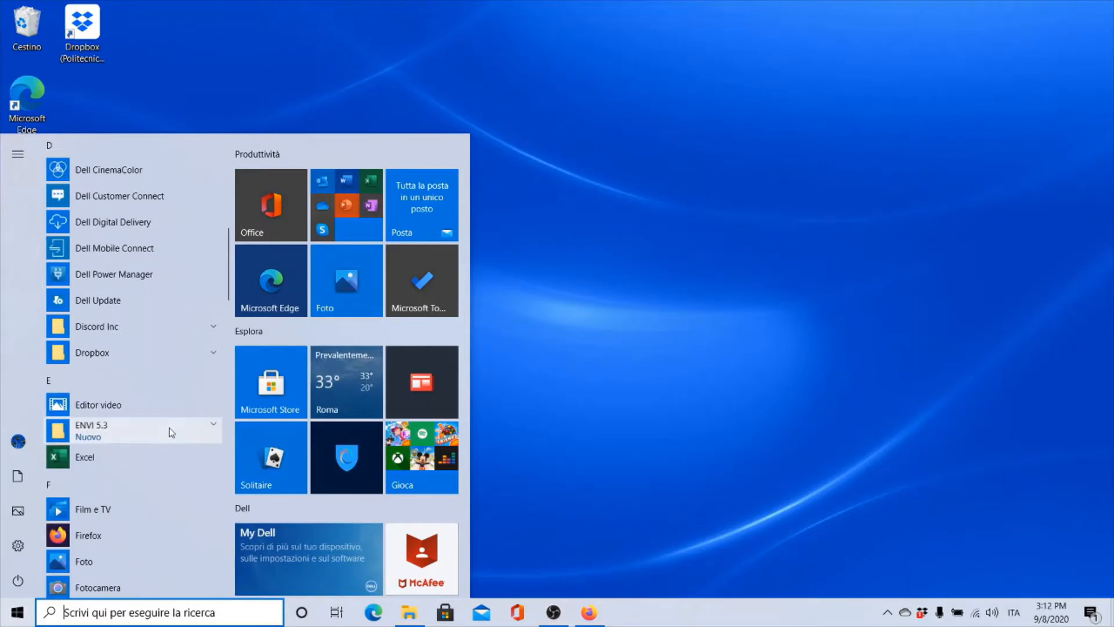
{"action": "left_click", "coordinate": [171, 432]}
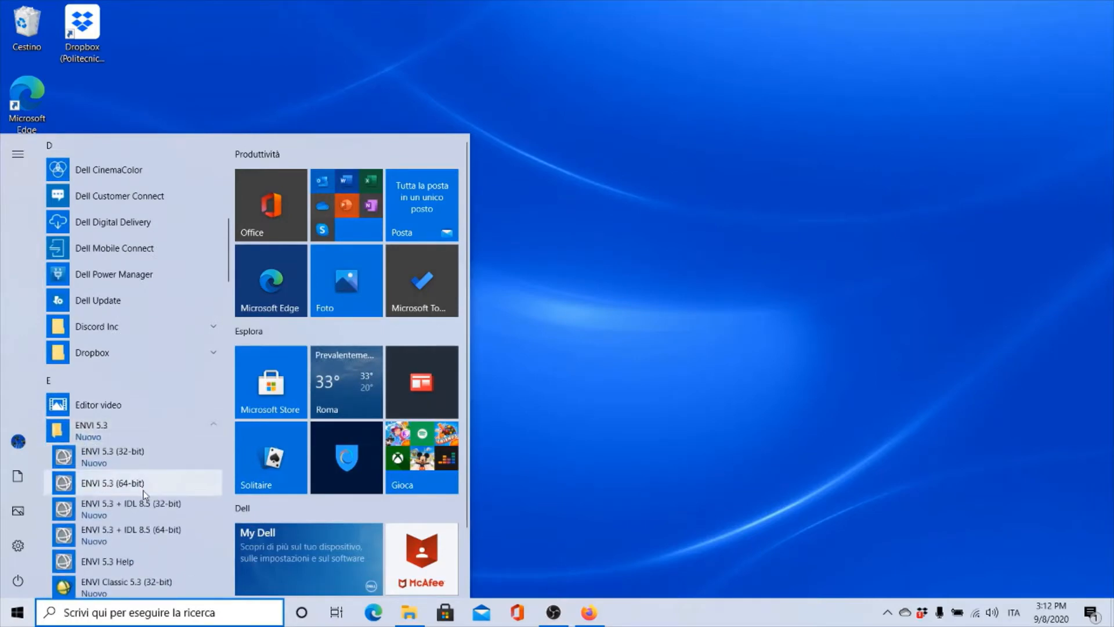
{"action": "left_click", "coordinate": [144, 490]}
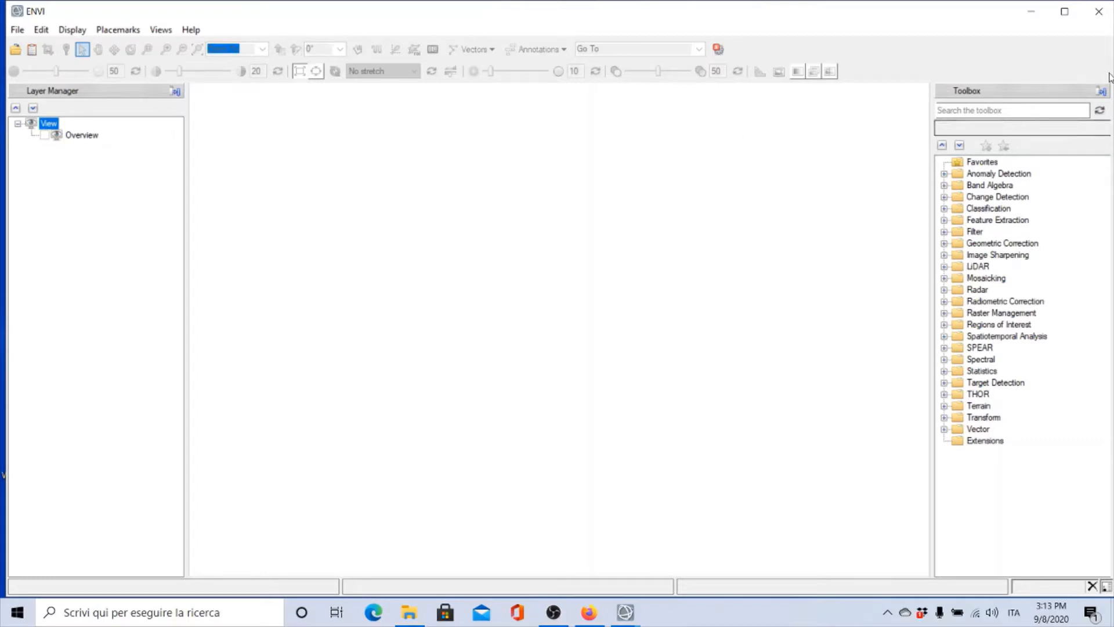
- Undock the Layer Manager as a floating window, move it aside and dock it back into the main window
{"action": "left_click", "coordinate": [176, 93]}
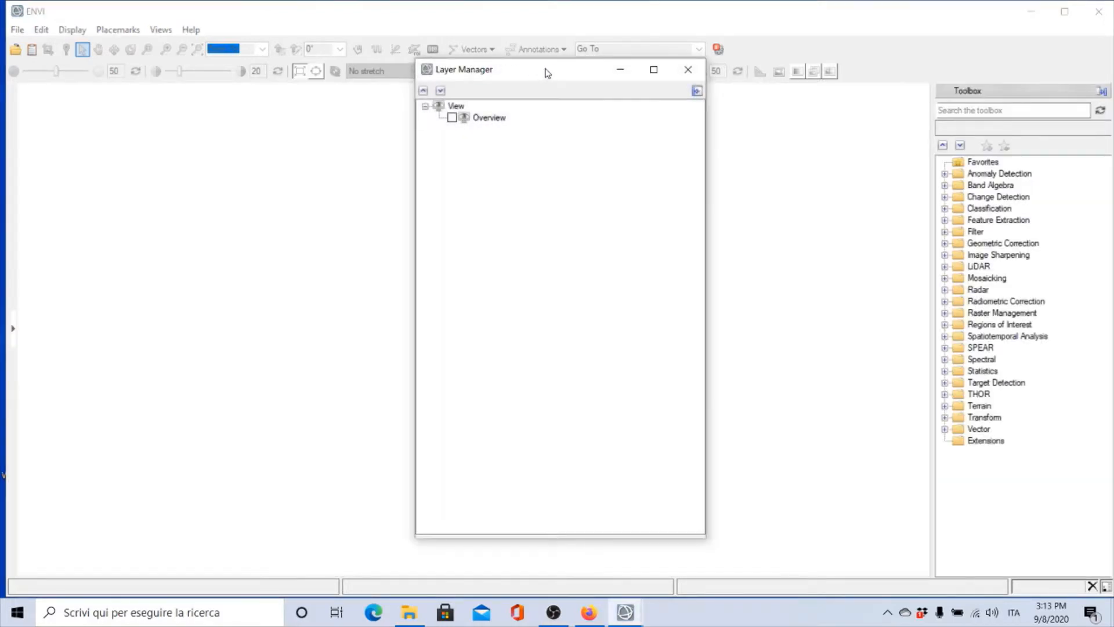
{"action": "left_click_drag", "start_coordinate": [547, 72], "coordinate": [845, 108]}
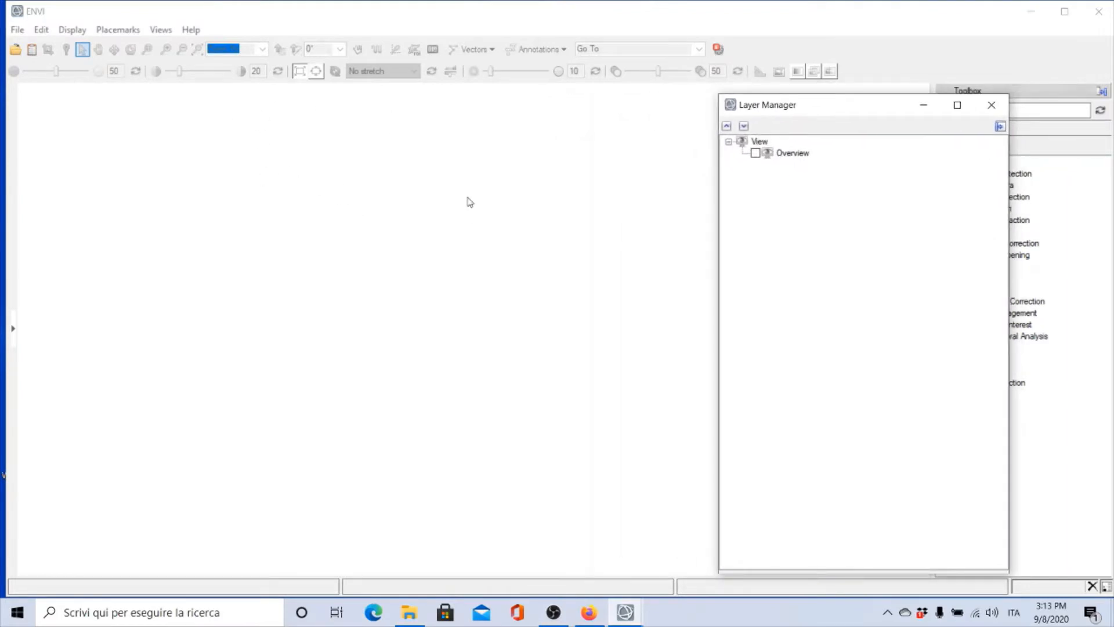
{"action": "left_click", "coordinate": [1001, 127]}
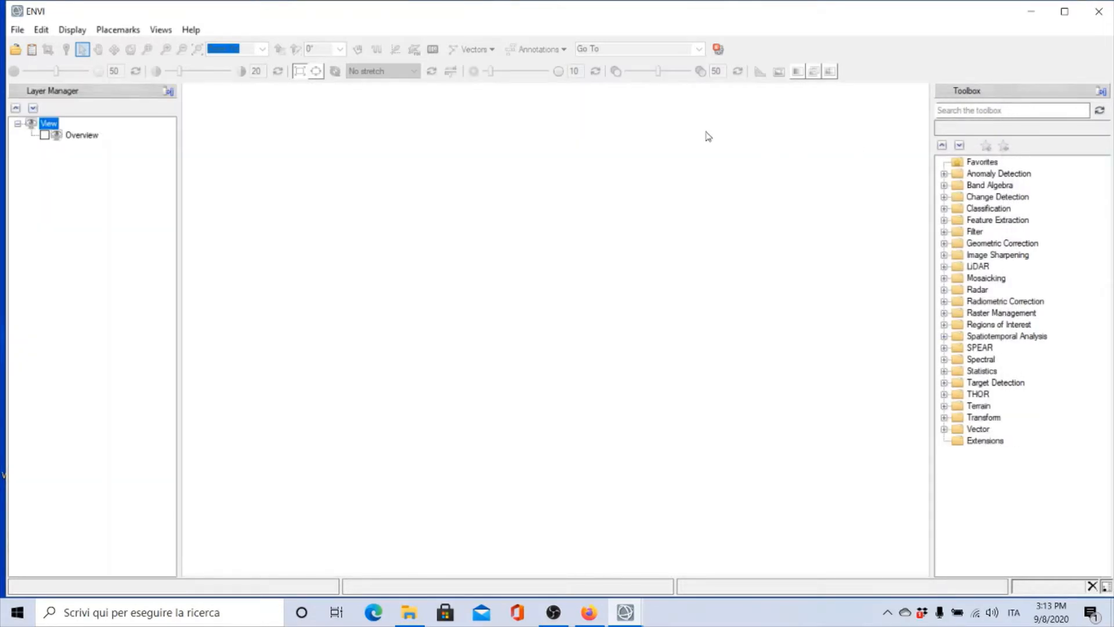
{"action": "left_click", "coordinate": [17, 32]}
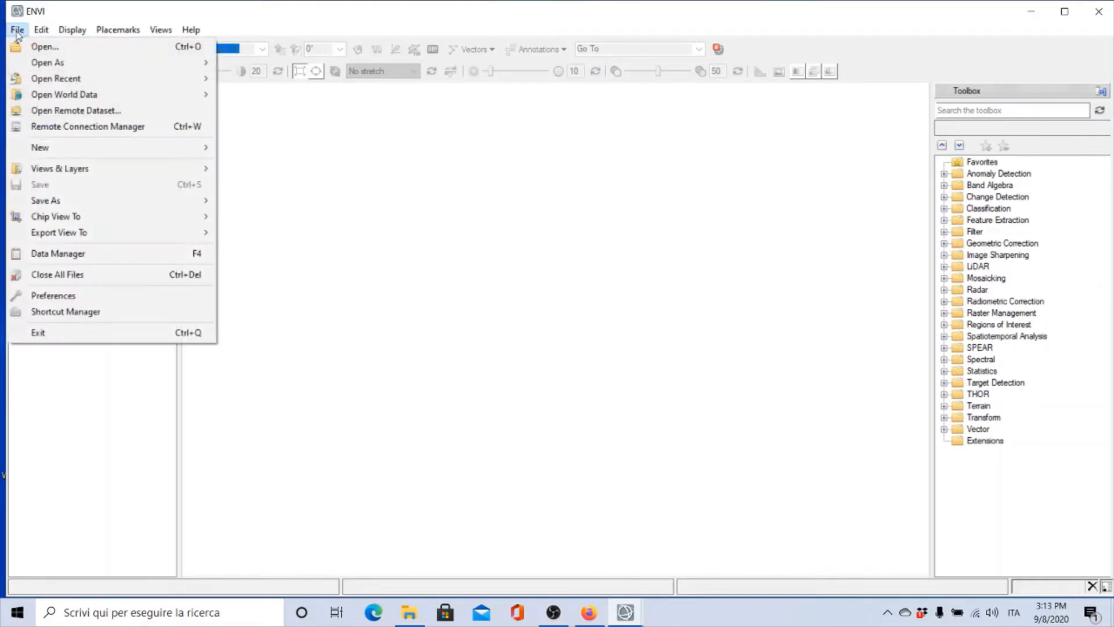
{"action": "mouse_move", "coordinate": [34, 65]}
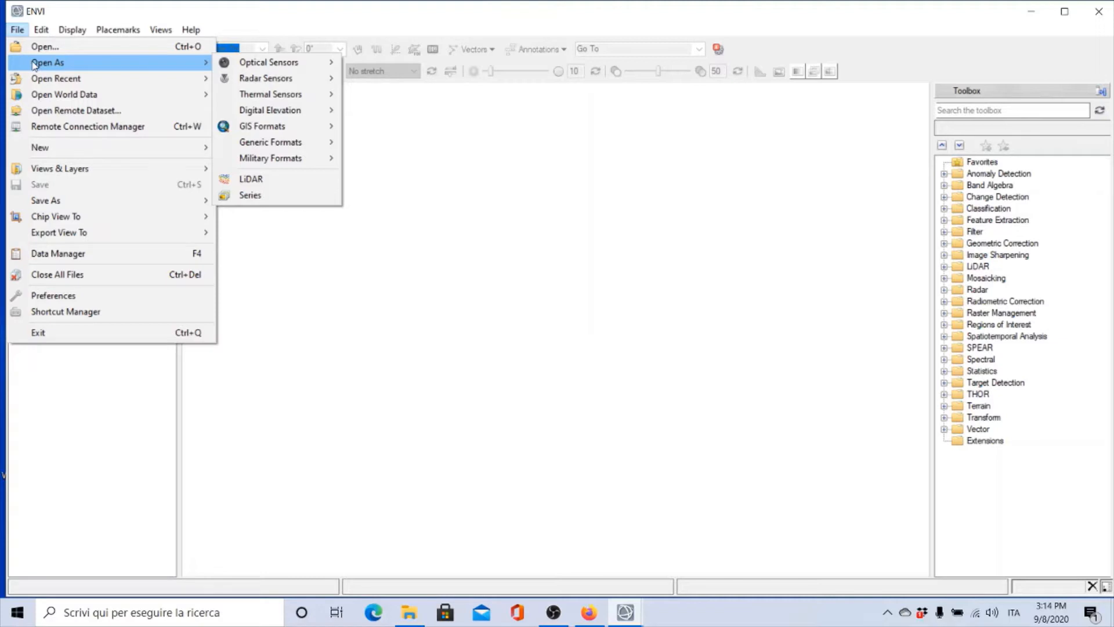
{"action": "mouse_move", "coordinate": [273, 63]}
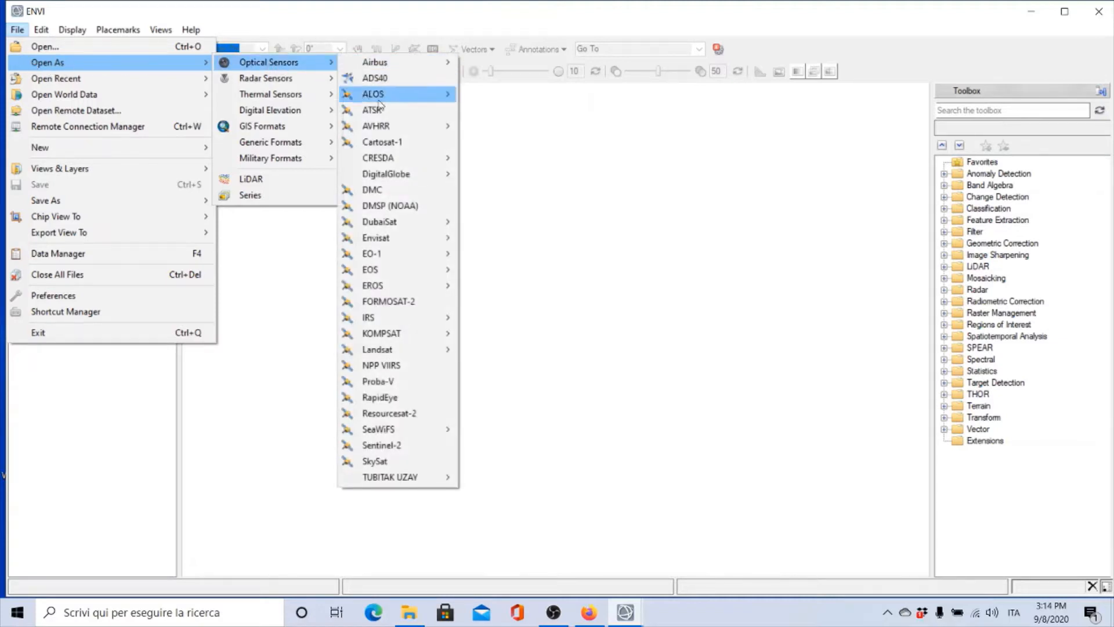
{"action": "mouse_move", "coordinate": [445, 351]}
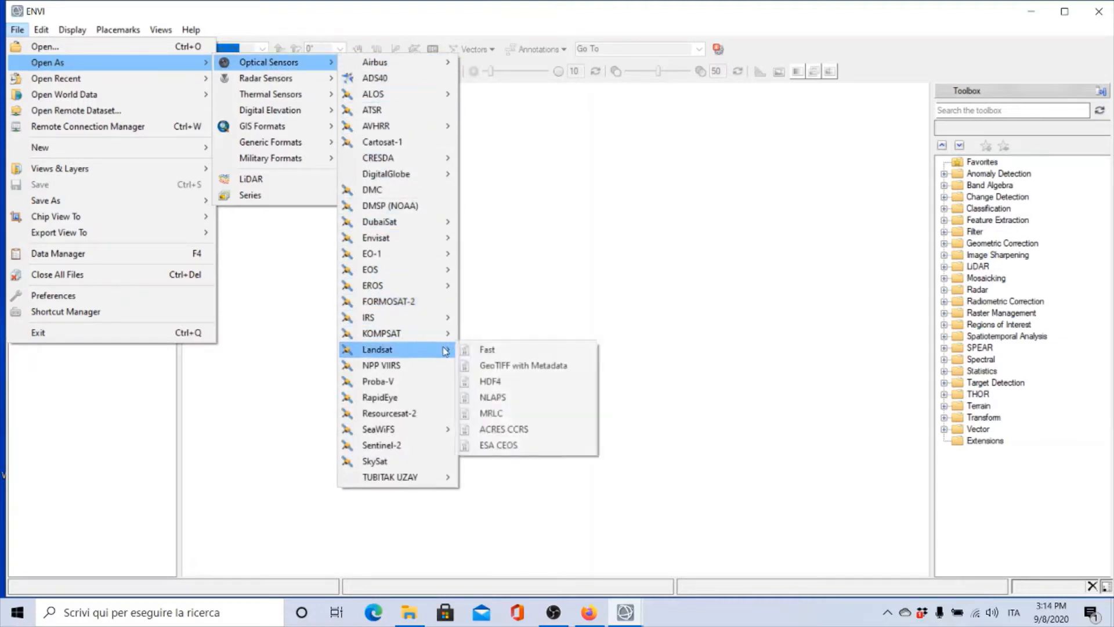
{"action": "left_click", "coordinate": [493, 366]}
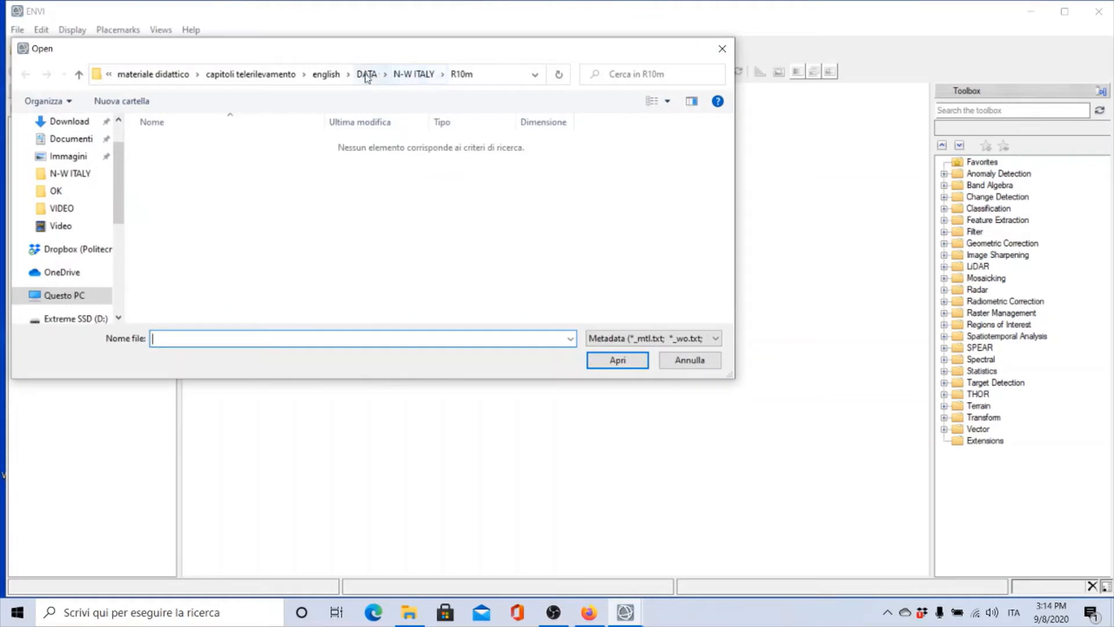
{"action": "left_click", "coordinate": [407, 75]}
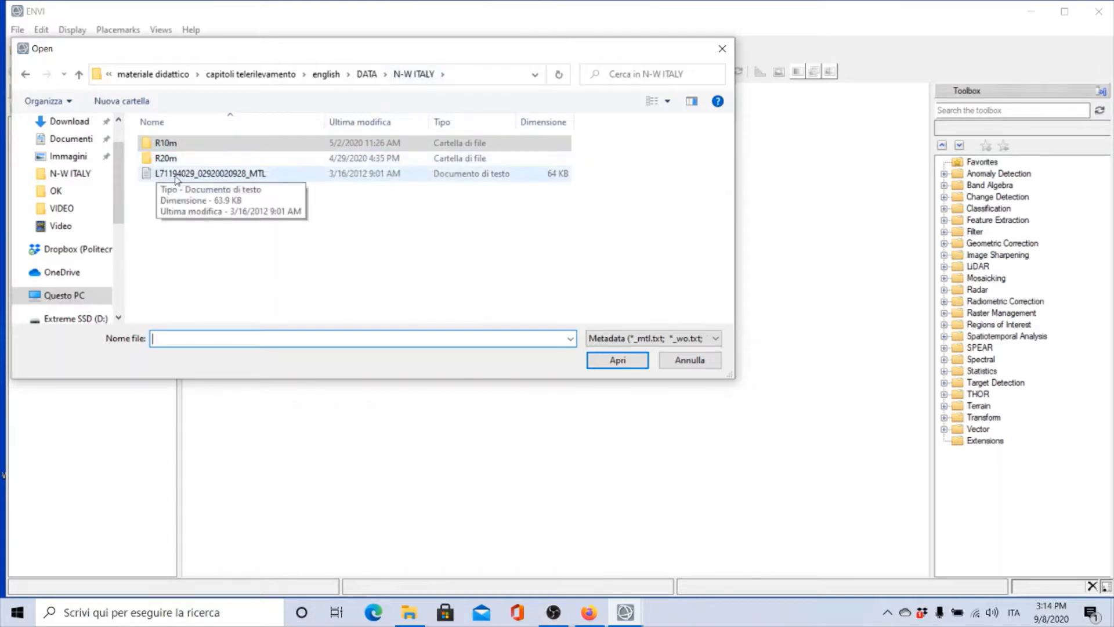
{"action": "left_click", "coordinate": [232, 179]}
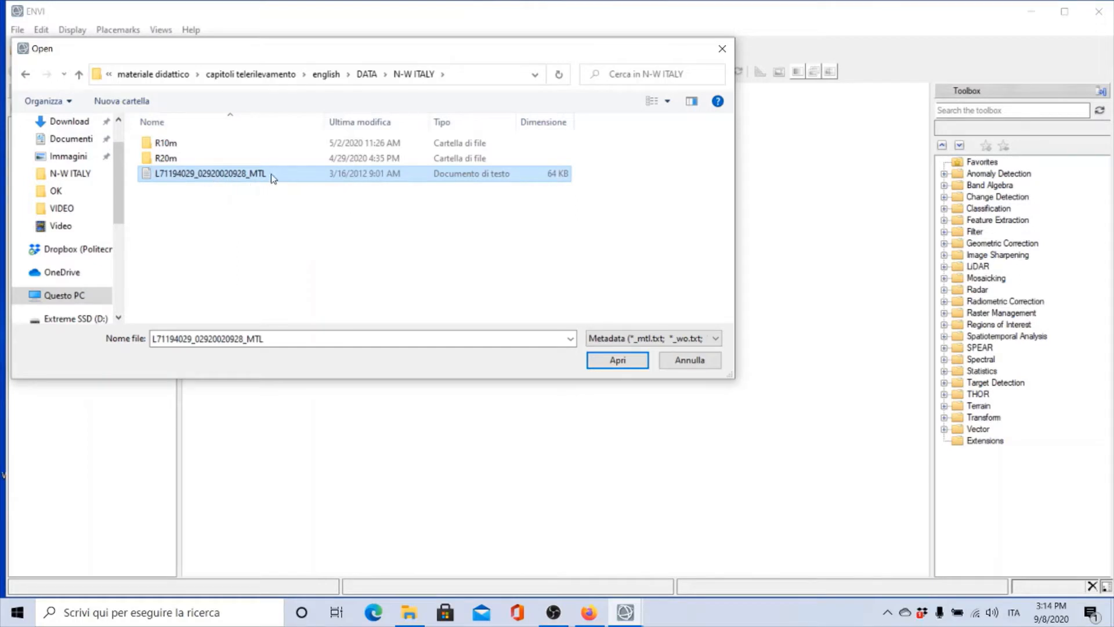
{"action": "left_click", "coordinate": [618, 360]}
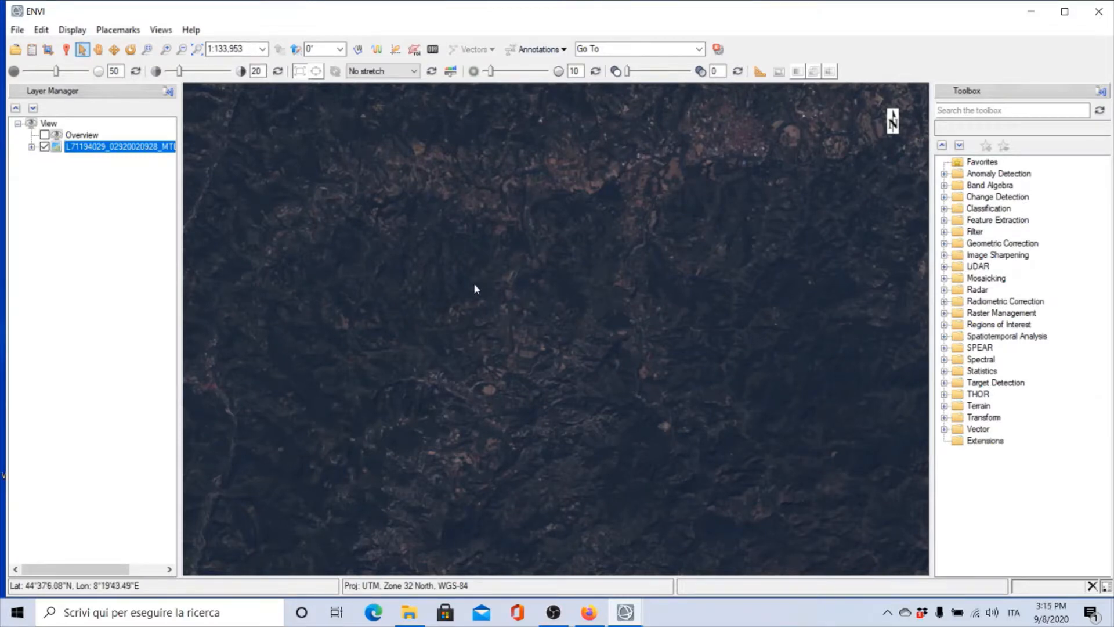
- Expand the bands of the loaded Landsat layer and open the Data Manager
{"action": "left_click", "coordinate": [32, 147]}
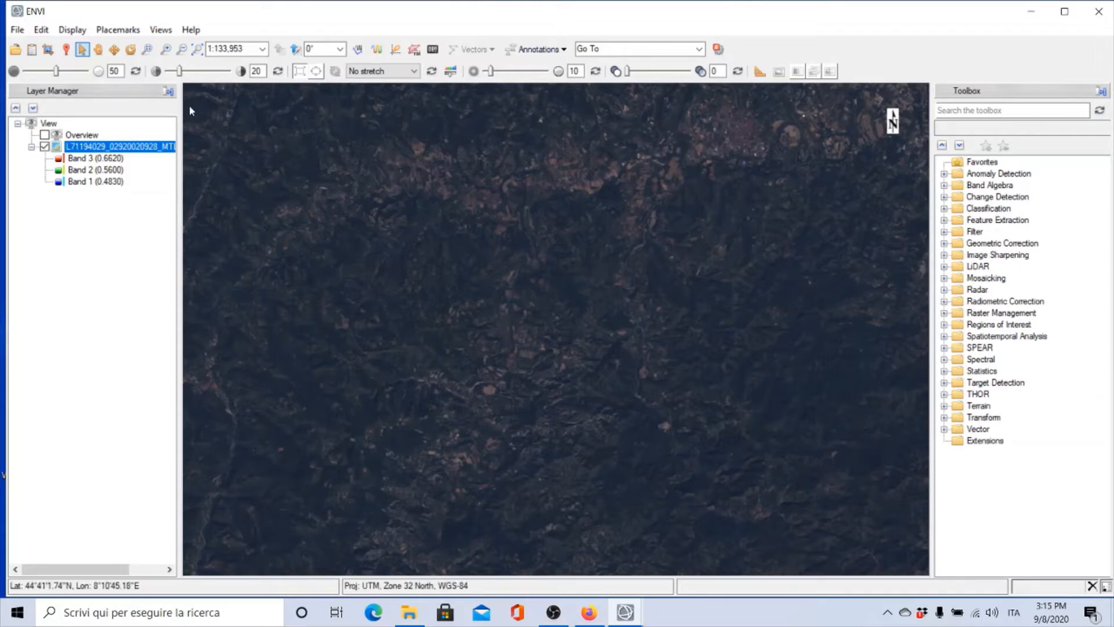
{"action": "left_click", "coordinate": [18, 29]}
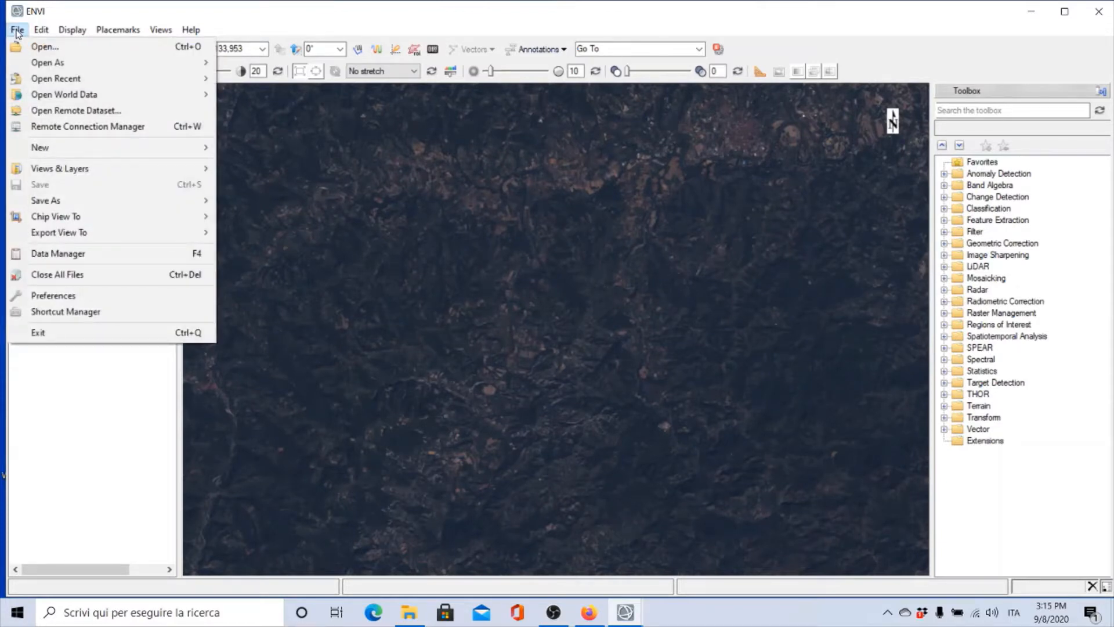
{"action": "left_click", "coordinate": [61, 256]}
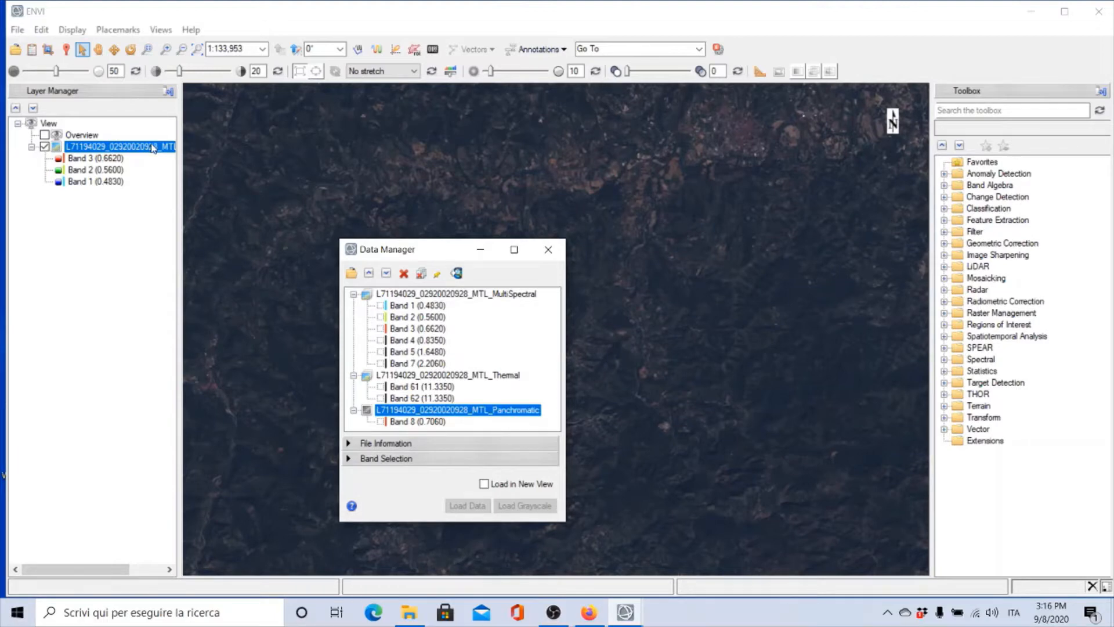
- Remove the displayed Landsat layer and load the multispectral dataset with Bands 3, 2 and 1 as red, green and blue
{"action": "right_click", "coordinate": [82, 148]}
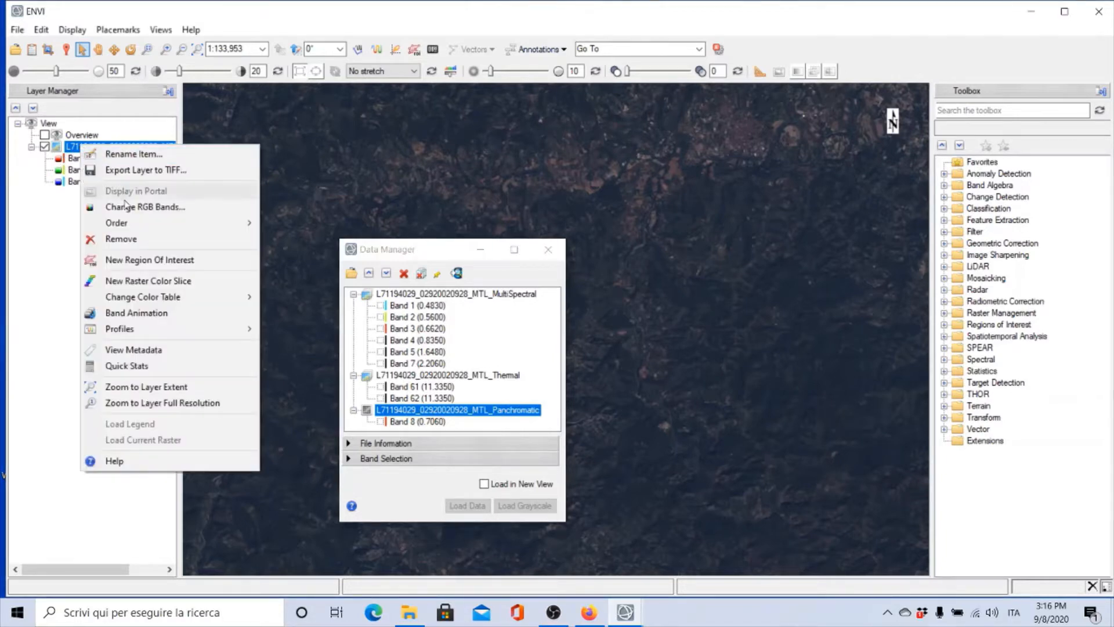
{"action": "left_click", "coordinate": [122, 239]}
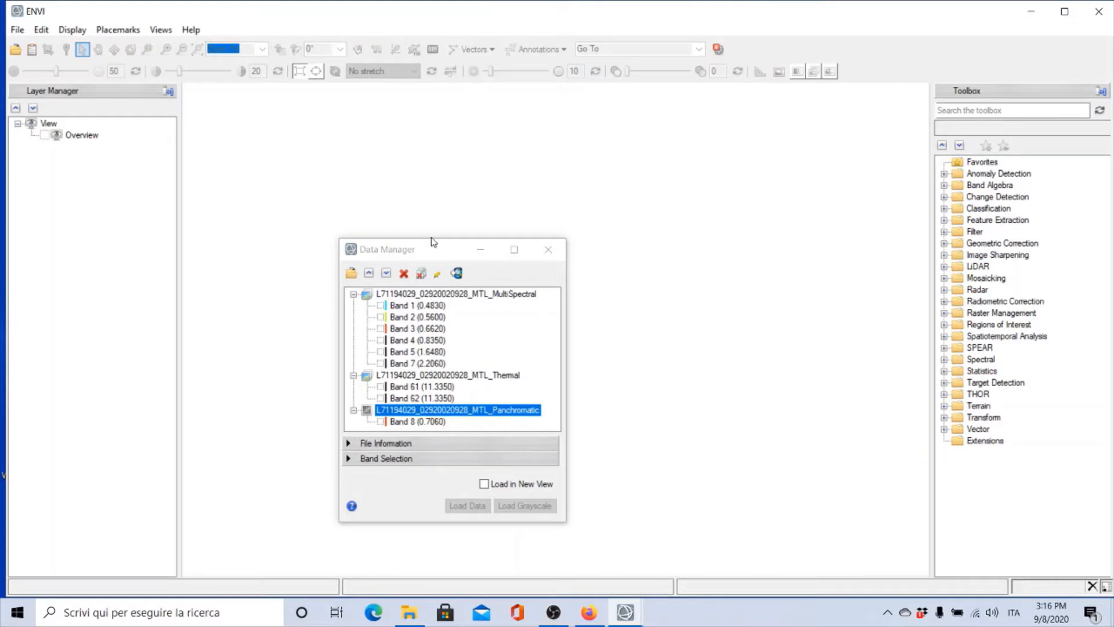
{"action": "left_click_drag", "start_coordinate": [438, 243], "coordinate": [513, 168]}
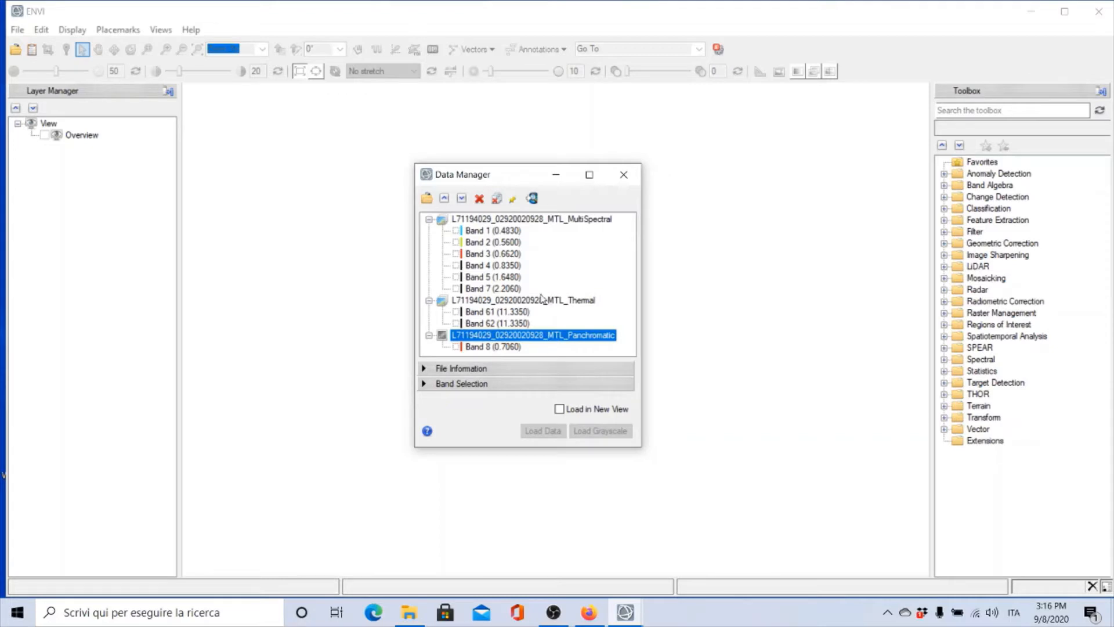
{"action": "left_click", "coordinate": [457, 255]}
{"action": "left_click", "coordinate": [456, 242]}
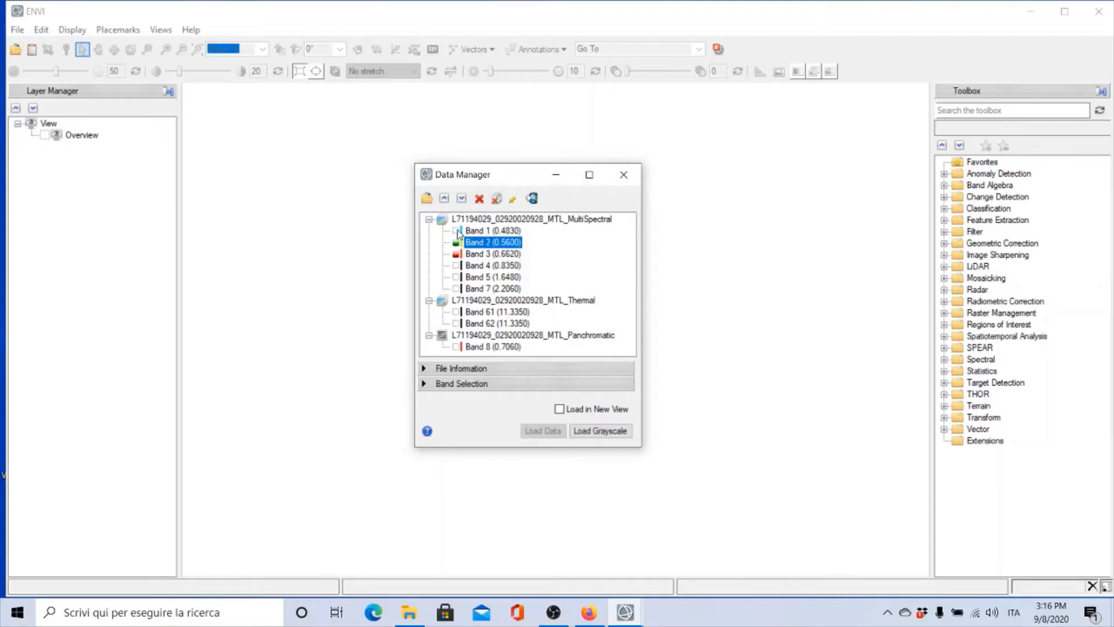
{"action": "left_click", "coordinate": [456, 231]}
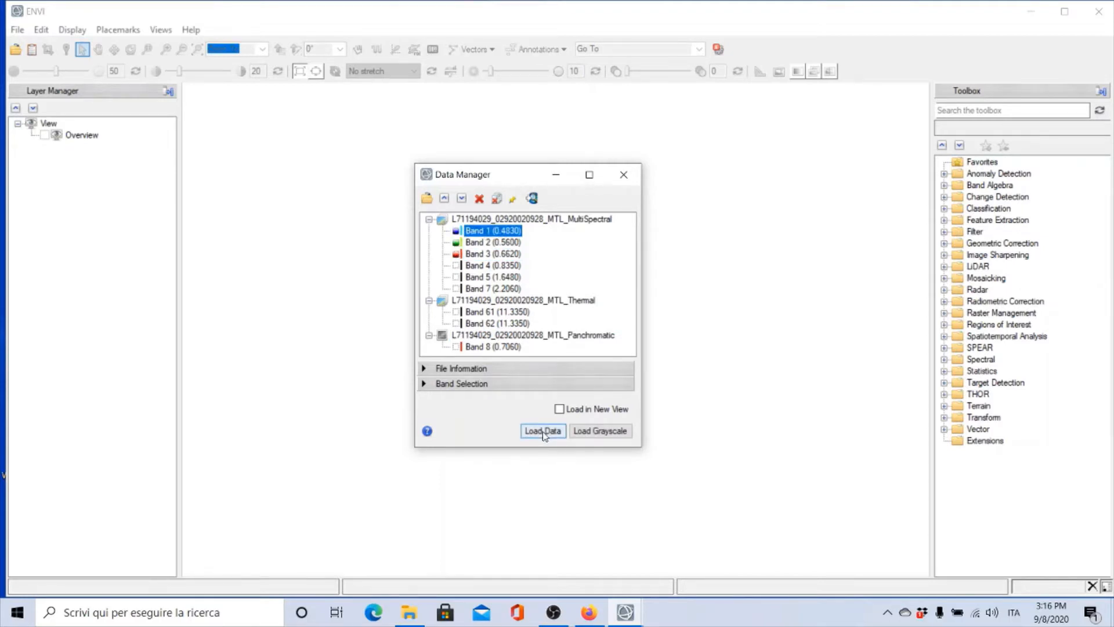
{"action": "left_click", "coordinate": [543, 433]}
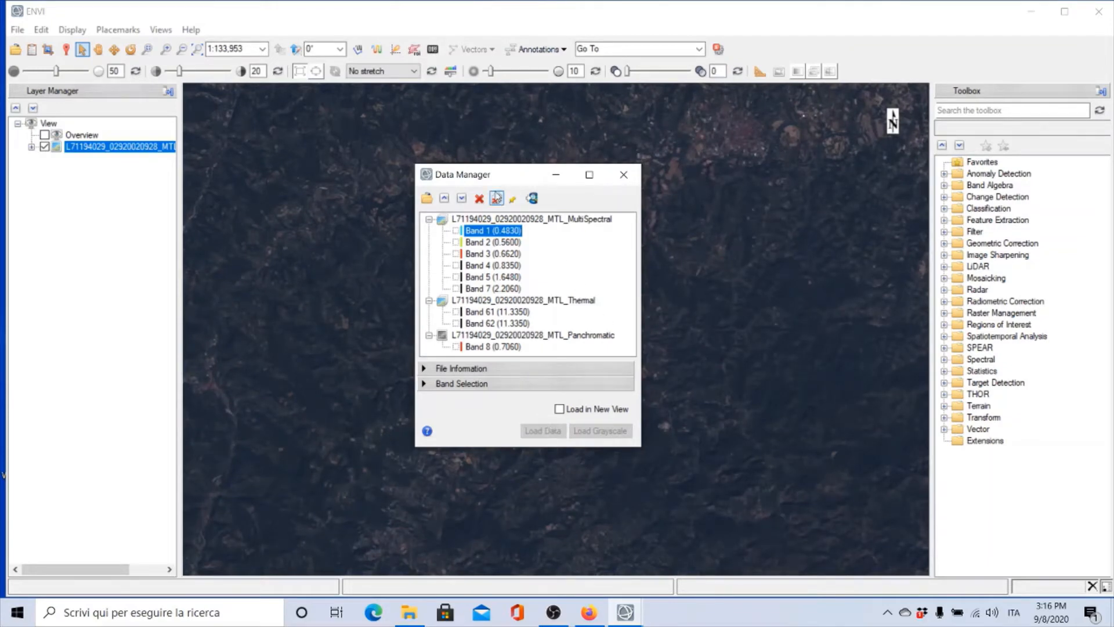
- Load multispectral Bands 4, 3 and 2 as red, green and blue in a new view
{"action": "left_click_drag", "start_coordinate": [518, 177], "coordinate": [210, 206]}
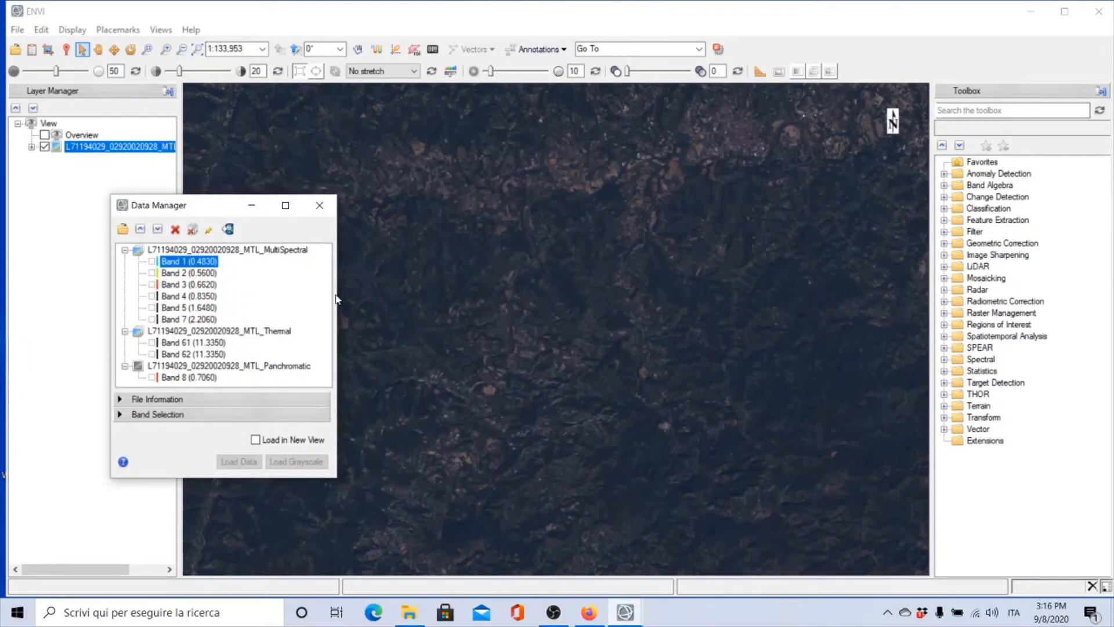
{"action": "left_click_drag", "start_coordinate": [203, 206], "coordinate": [470, 170]}
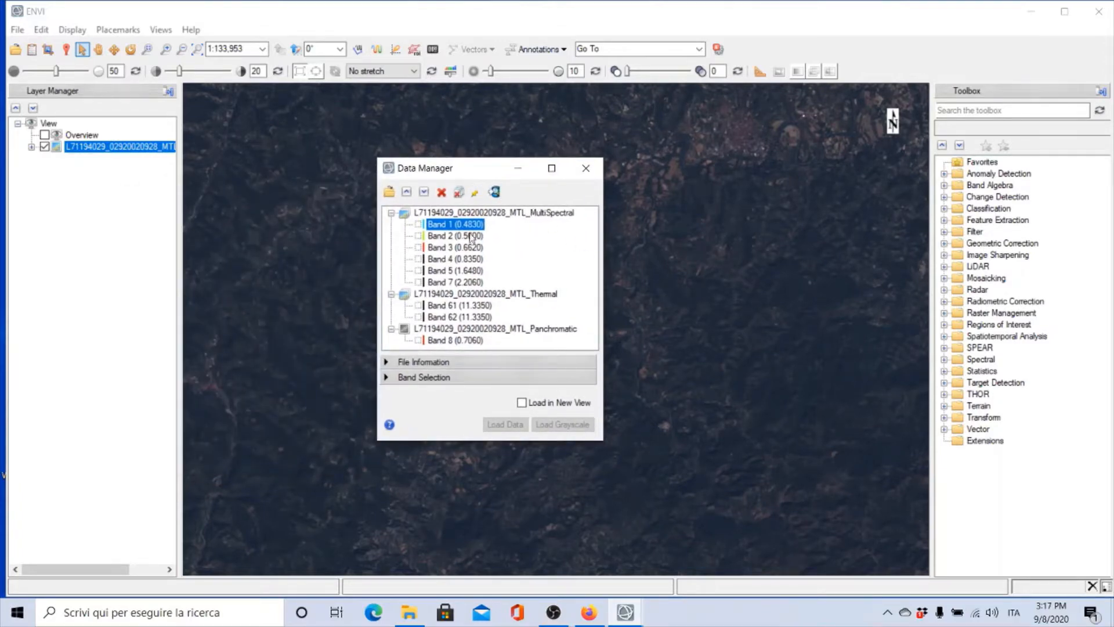
{"action": "left_click", "coordinate": [418, 259]}
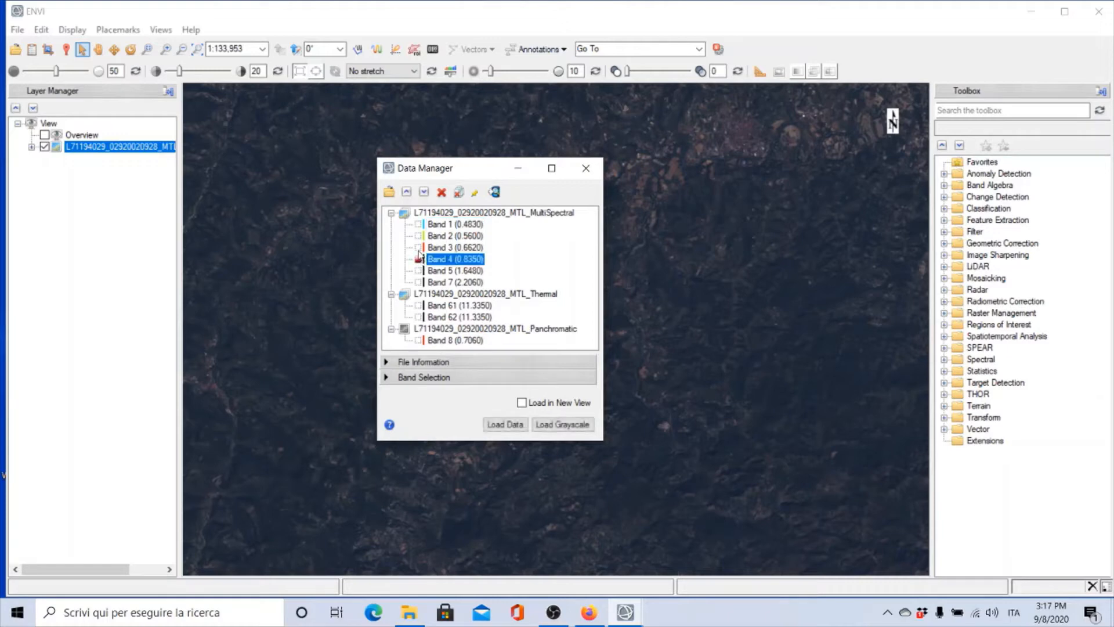
{"action": "left_click", "coordinate": [418, 247]}
{"action": "left_click", "coordinate": [418, 235]}
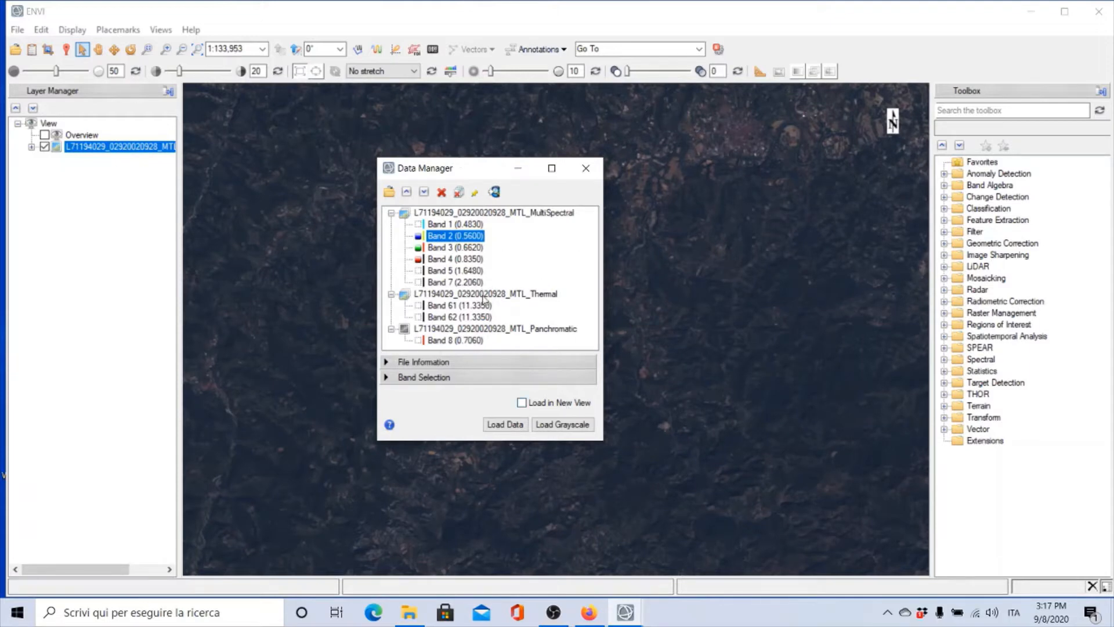
{"action": "left_click", "coordinate": [521, 402]}
{"action": "left_click", "coordinate": [502, 425]}
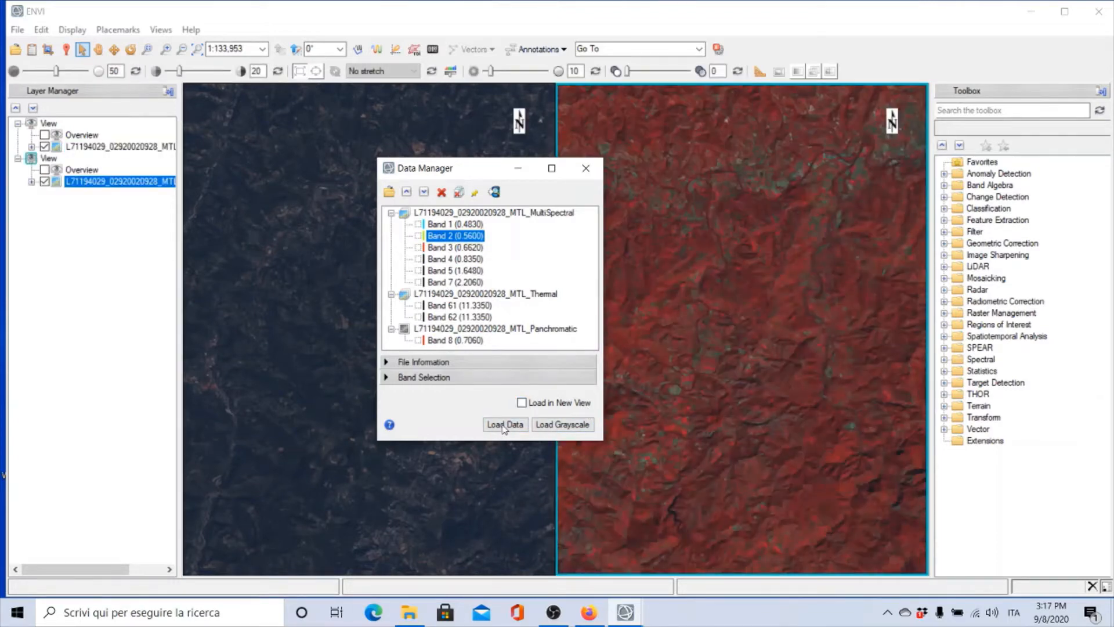
{"action": "left_click", "coordinate": [503, 425]}
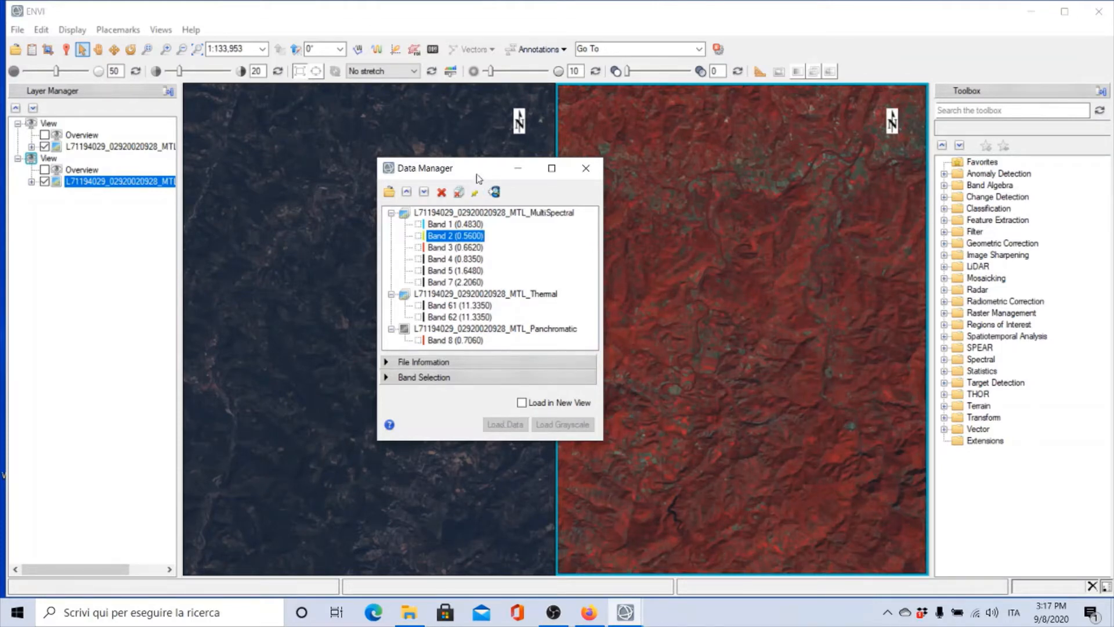
- Move the Data Manager aside to compare the two composites and remove the second view
{"action": "left_click_drag", "start_coordinate": [476, 175], "coordinate": [859, 260]}
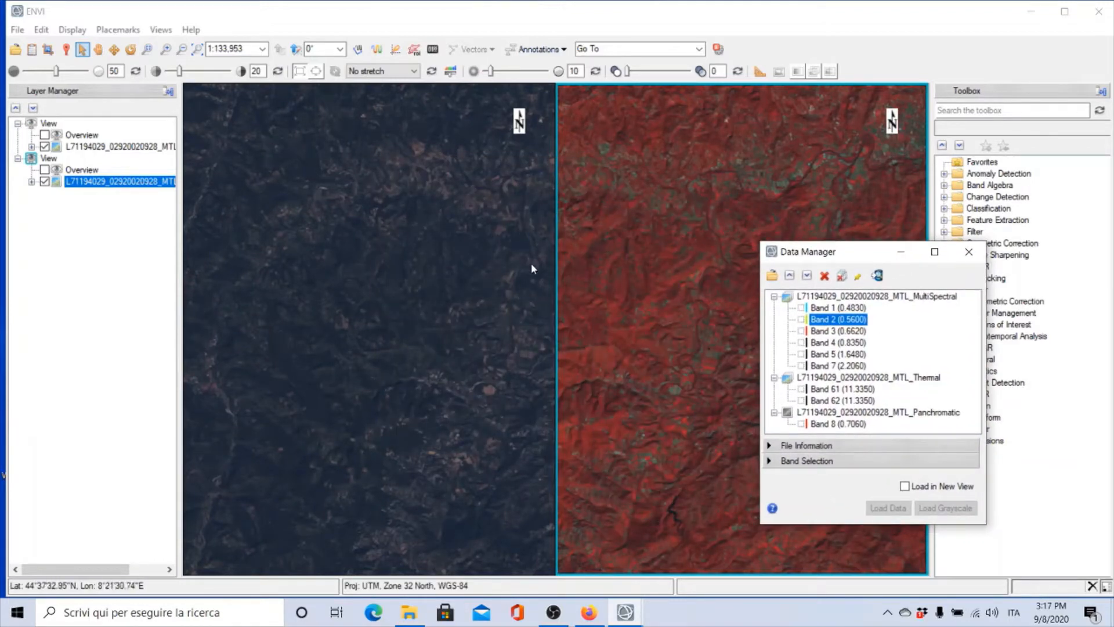
{"action": "left_click_drag", "start_coordinate": [871, 253], "coordinate": [646, 172]}
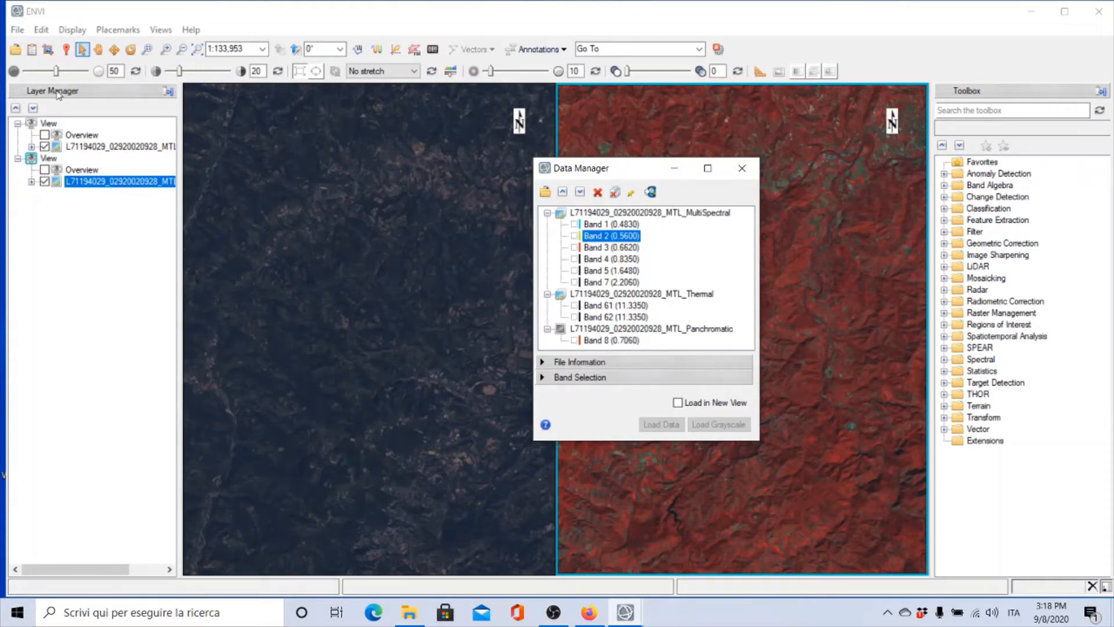
{"action": "right_click", "coordinate": [36, 161]}
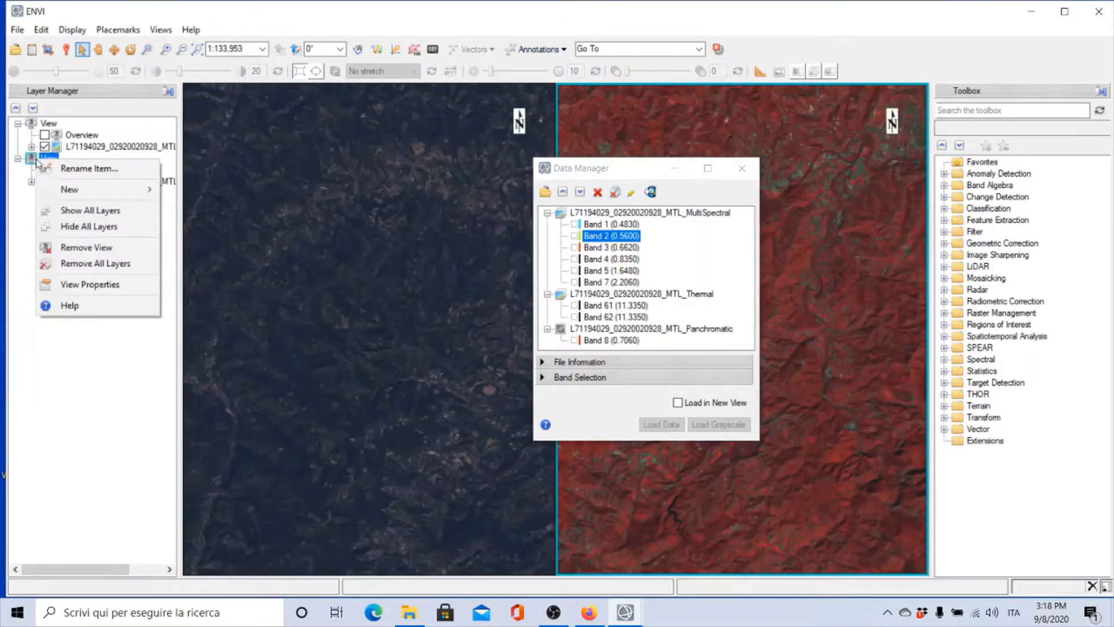
{"action": "left_click", "coordinate": [70, 249]}
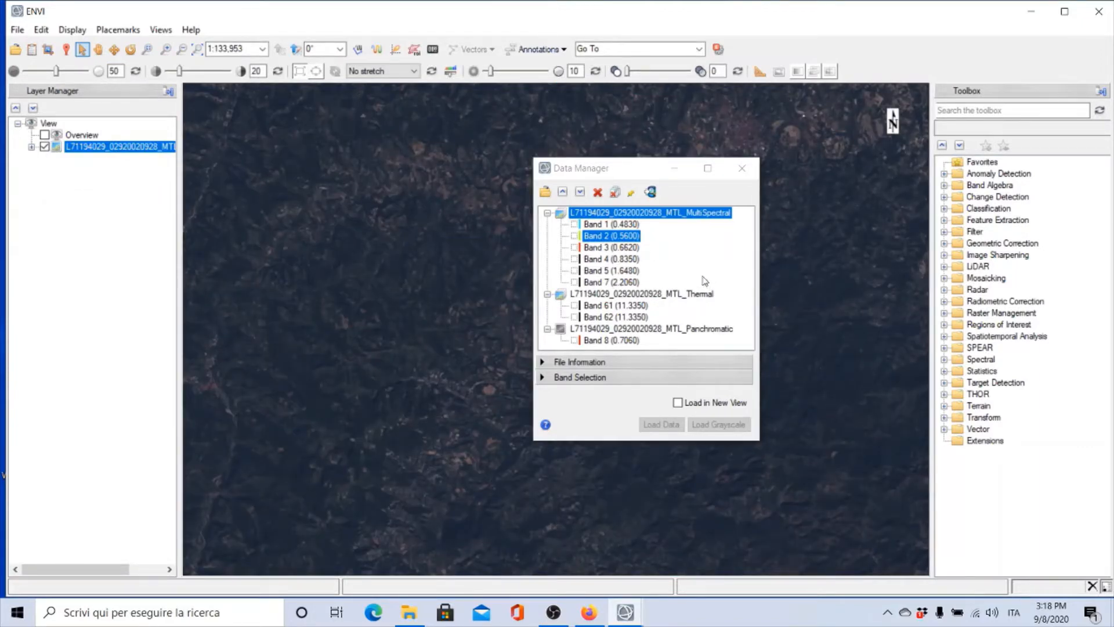
- Load panchromatic Band 8 in a new view
{"action": "left_click", "coordinate": [600, 341]}
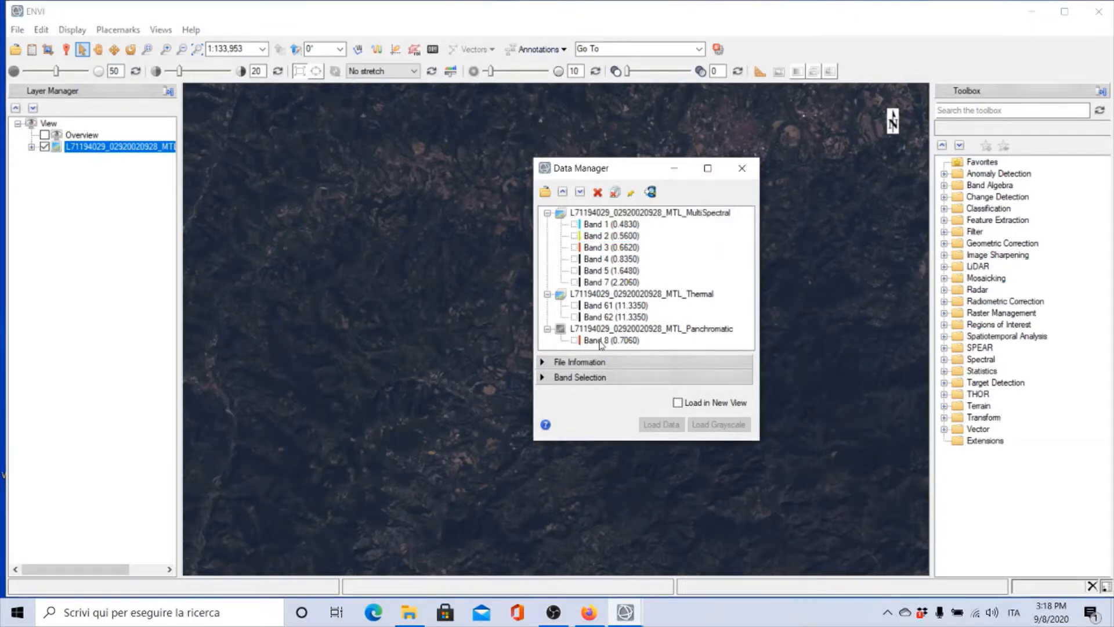
{"action": "left_click", "coordinate": [679, 403]}
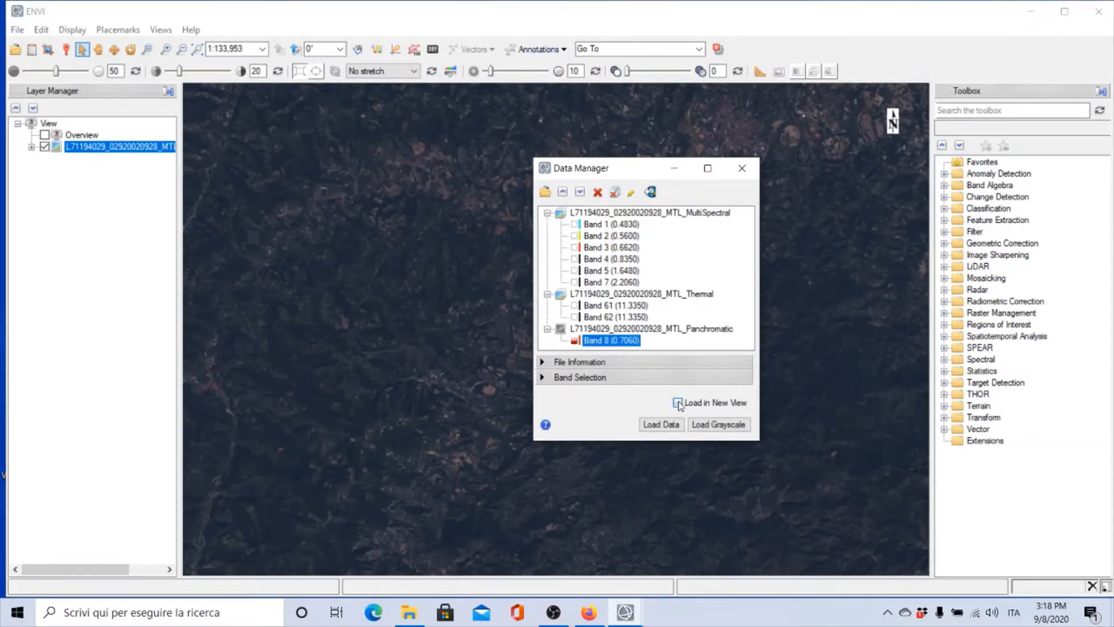
{"action": "left_click", "coordinate": [660, 425]}
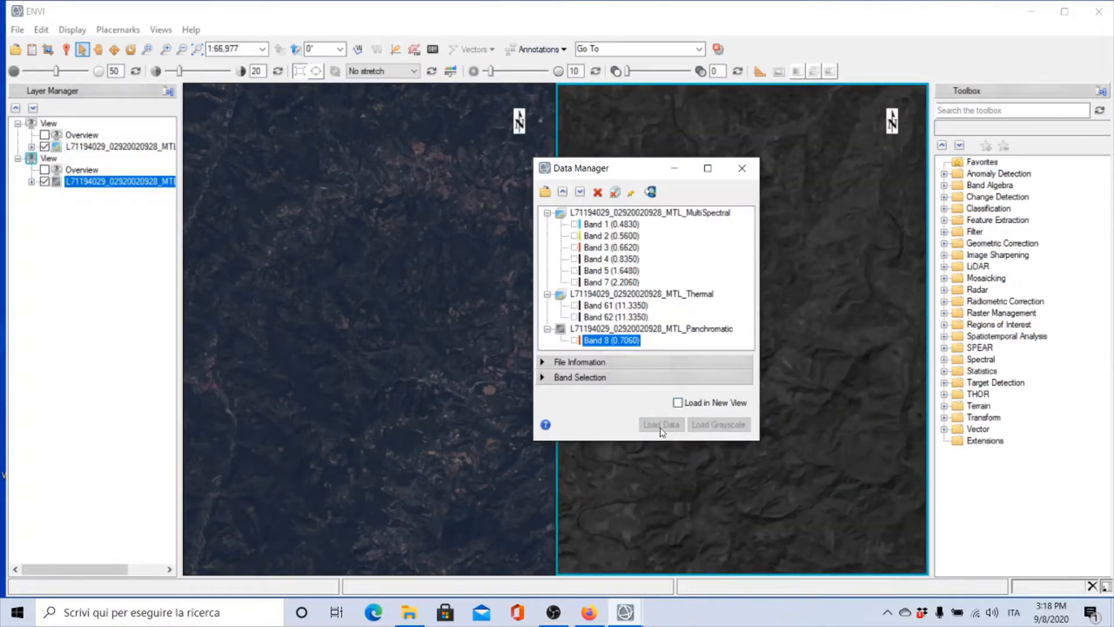
- Remove the panchromatic layer from the second view and add Band 8 to that view again directly from the Data Manager
{"action": "right_click", "coordinate": [73, 182]}
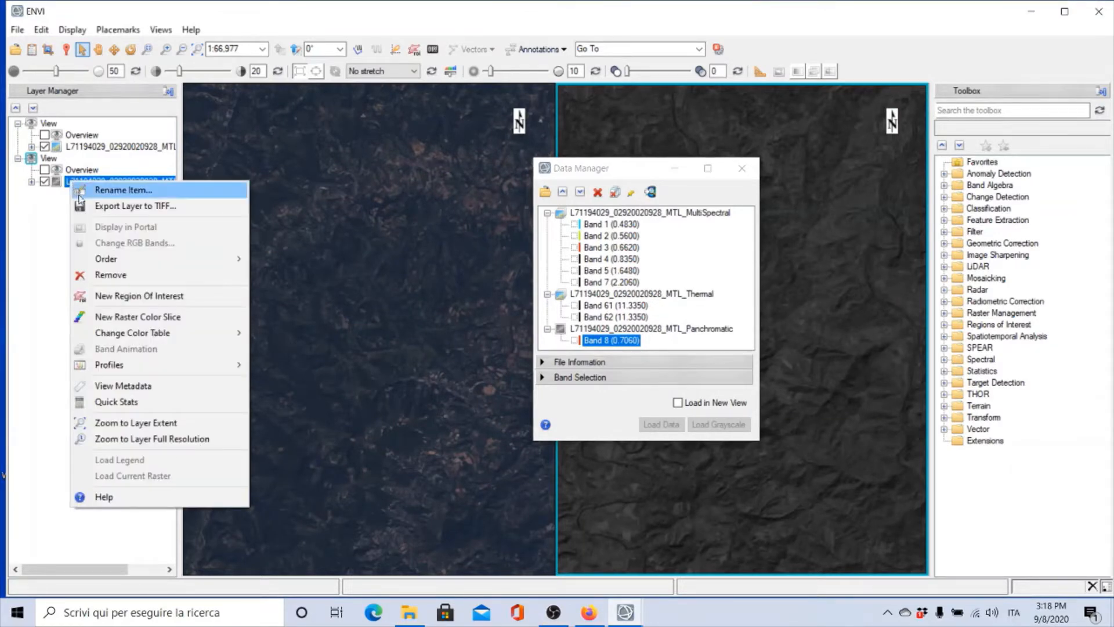
{"action": "left_click", "coordinate": [108, 277]}
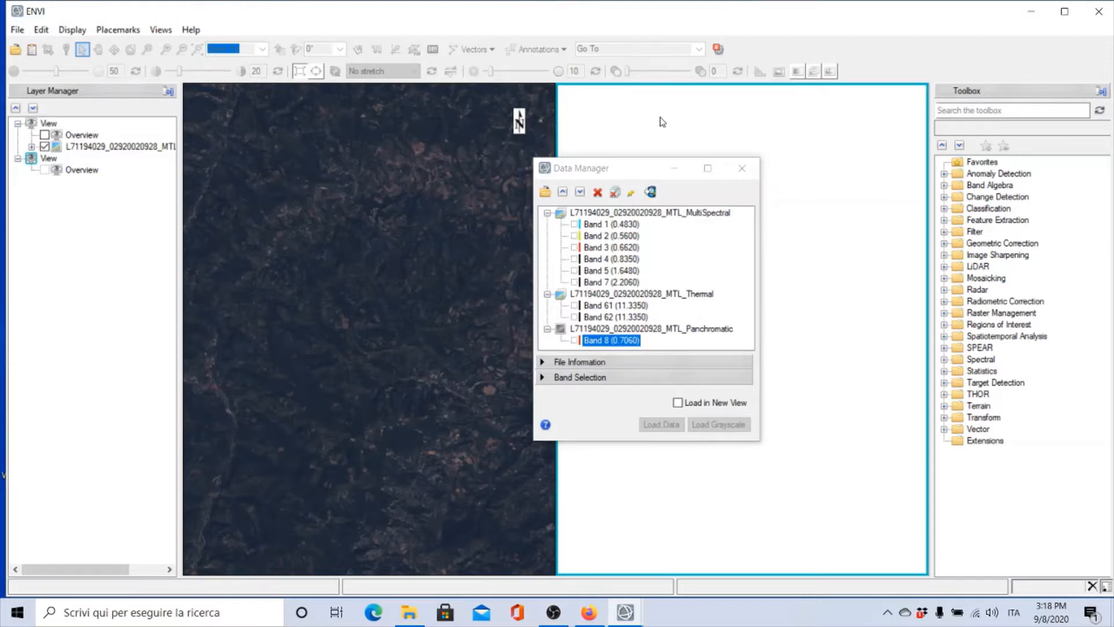
{"action": "left_click", "coordinate": [576, 342]}
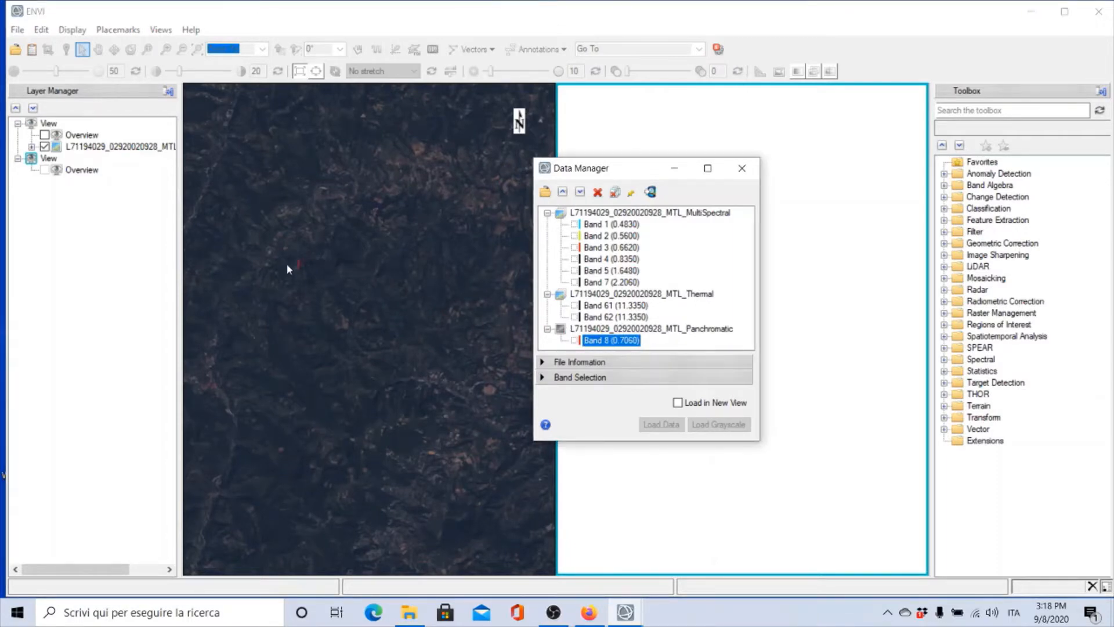
{"action": "left_click_drag", "start_coordinate": [232, 267], "coordinate": [33, 166]}
{"action": "left_click_drag", "start_coordinate": [32, 163], "coordinate": [32, 162]}
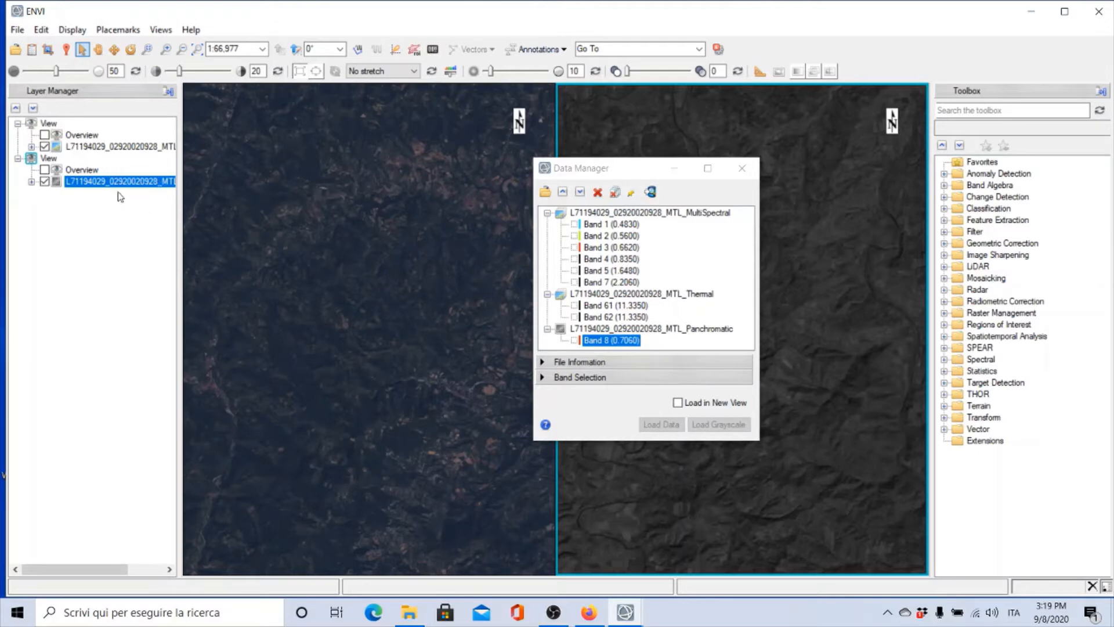
- Remove the panchromatic layer from the second view and load multispectral Bands 4, 3 and 2 as red, green and blue in a new view
{"action": "right_click", "coordinate": [60, 184]}
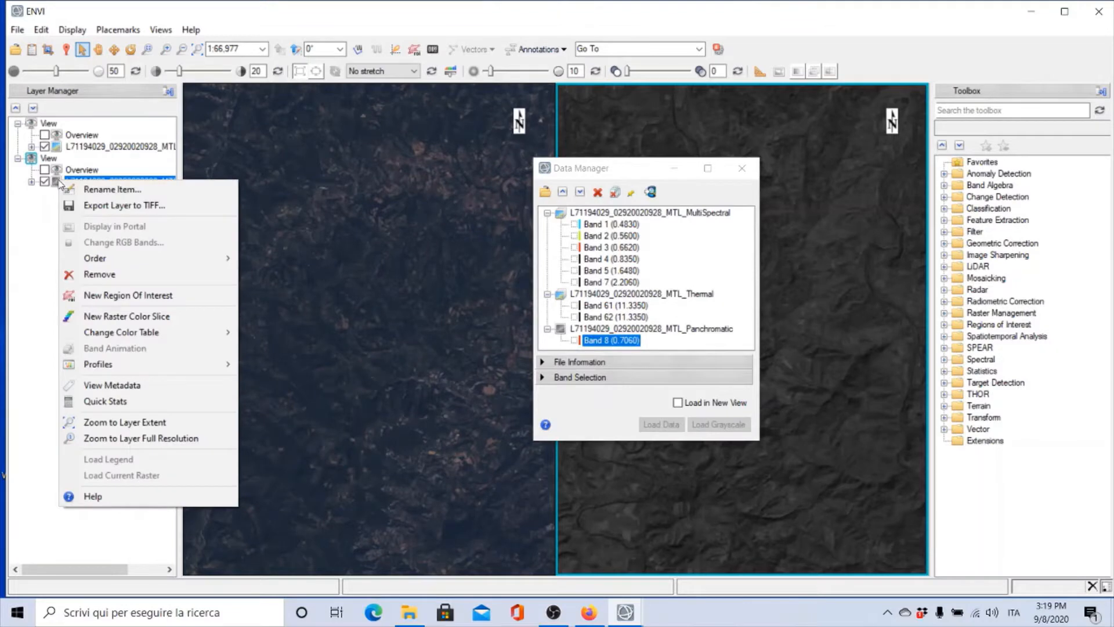
{"action": "left_click", "coordinate": [99, 274]}
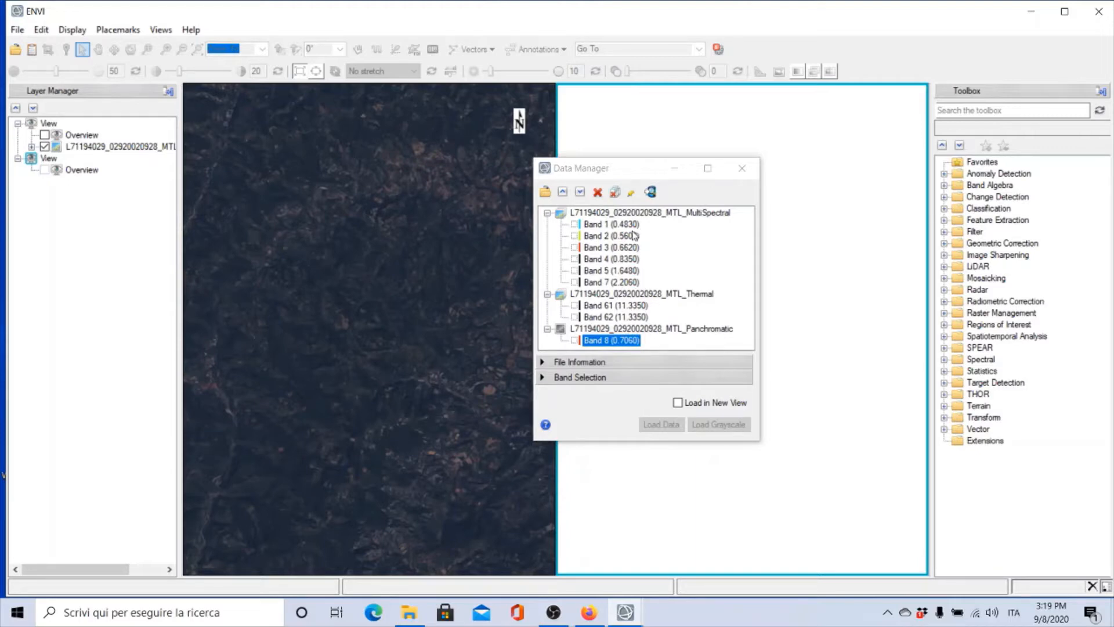
{"action": "left_click", "coordinate": [541, 377]}
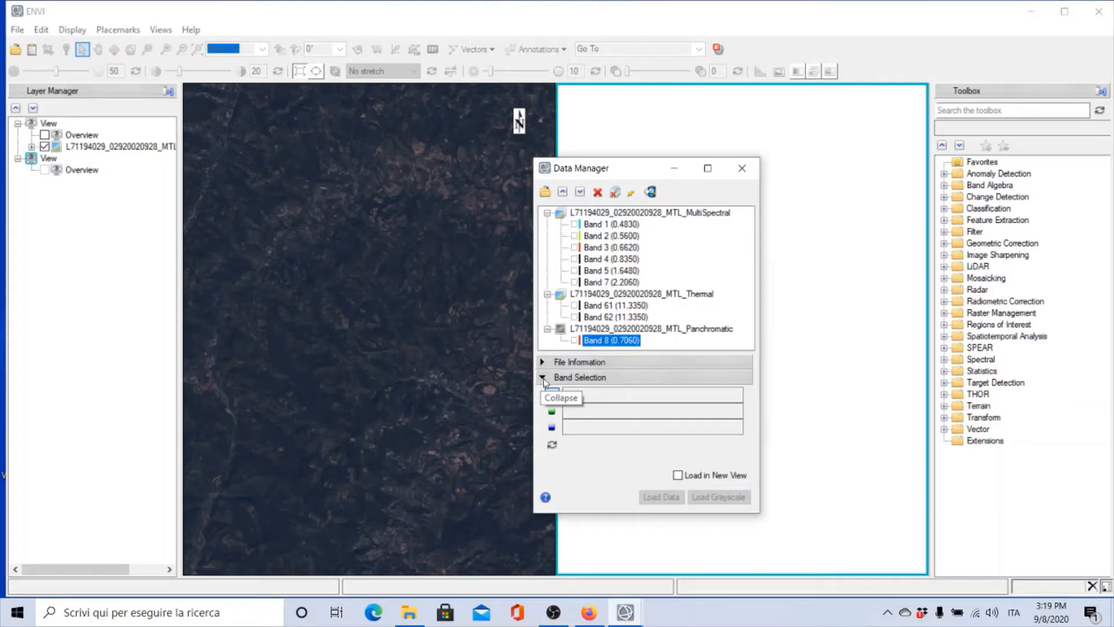
{"action": "left_click", "coordinate": [619, 259]}
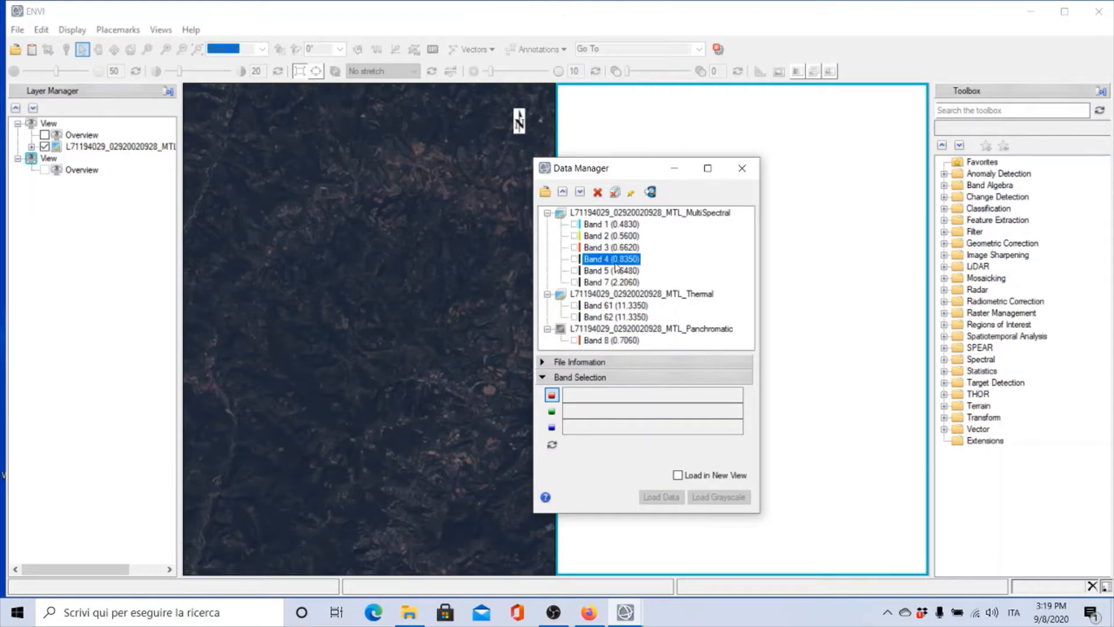
{"action": "left_click", "coordinate": [603, 248]}
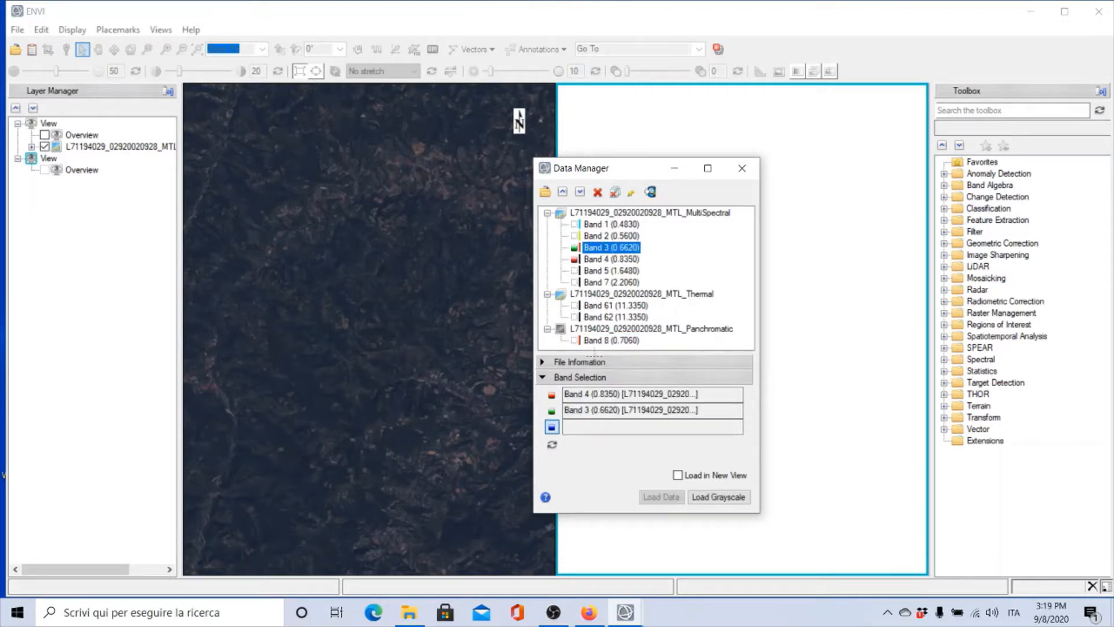
{"action": "left_click", "coordinate": [611, 237]}
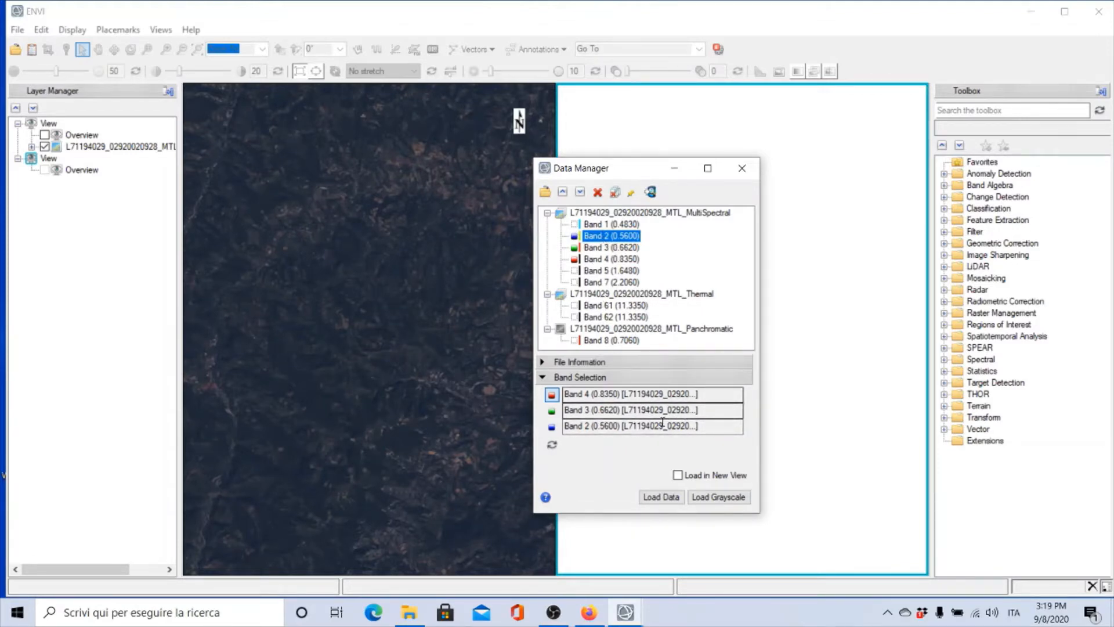
{"action": "left_click", "coordinate": [678, 475]}
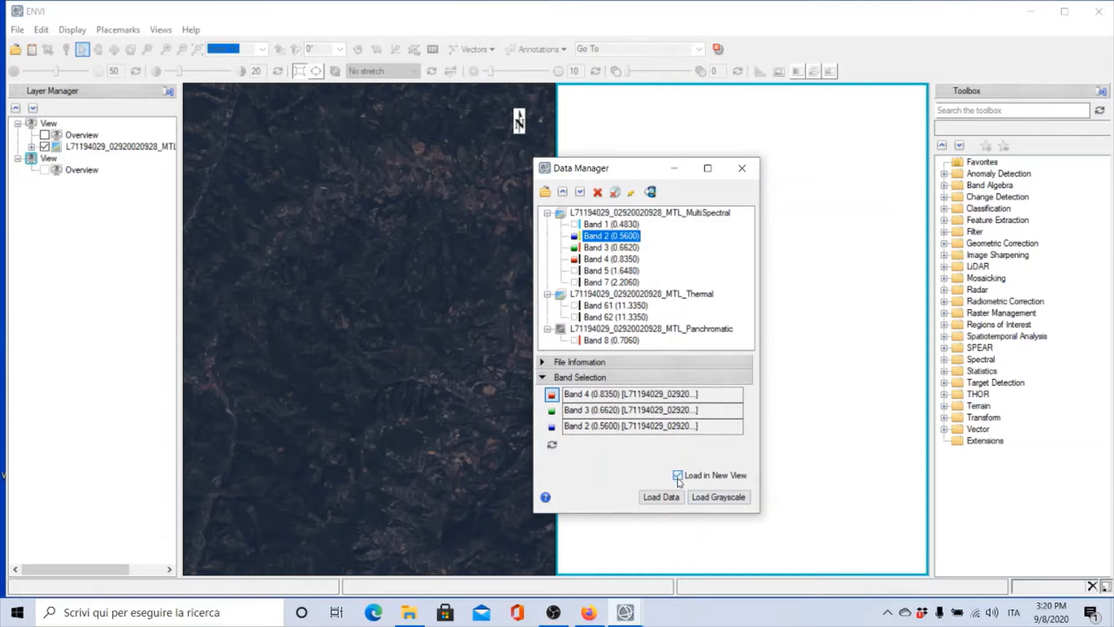
{"action": "left_click", "coordinate": [666, 497]}
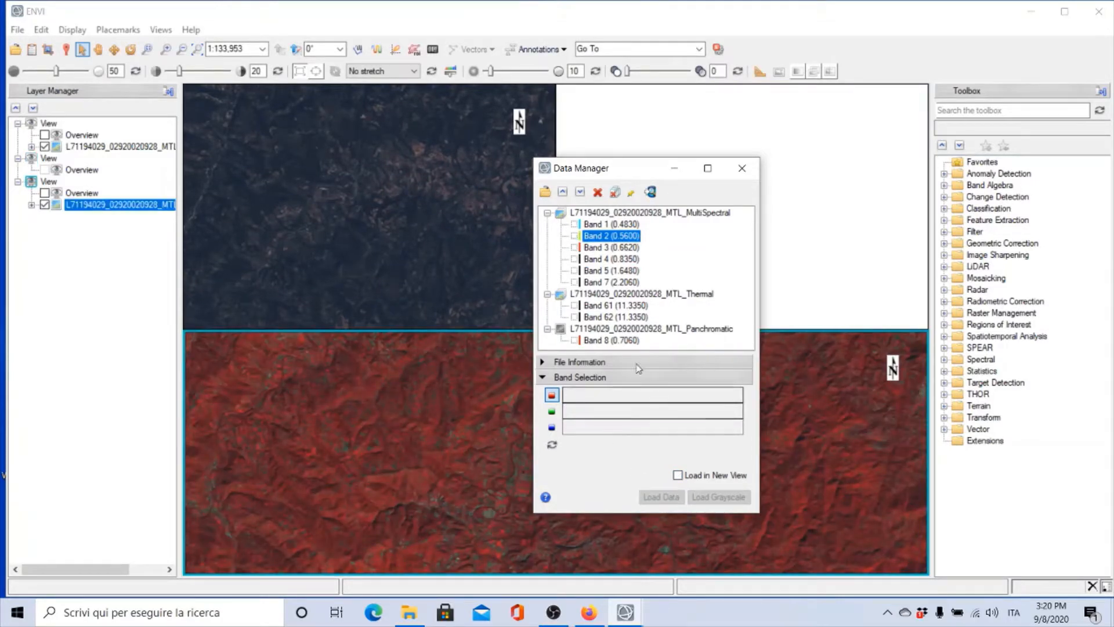
- Add panchromatic Band 8 to the empty second view and close the Data Manager
{"action": "left_click_drag", "start_coordinate": [601, 341], "coordinate": [36, 165]}
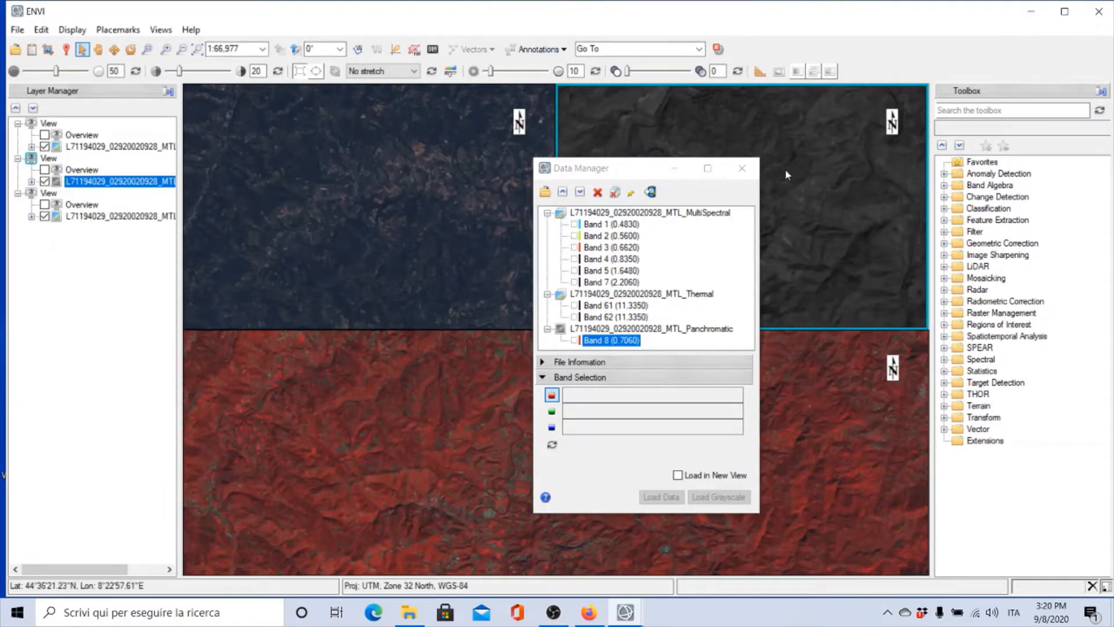
{"action": "left_click", "coordinate": [741, 170]}
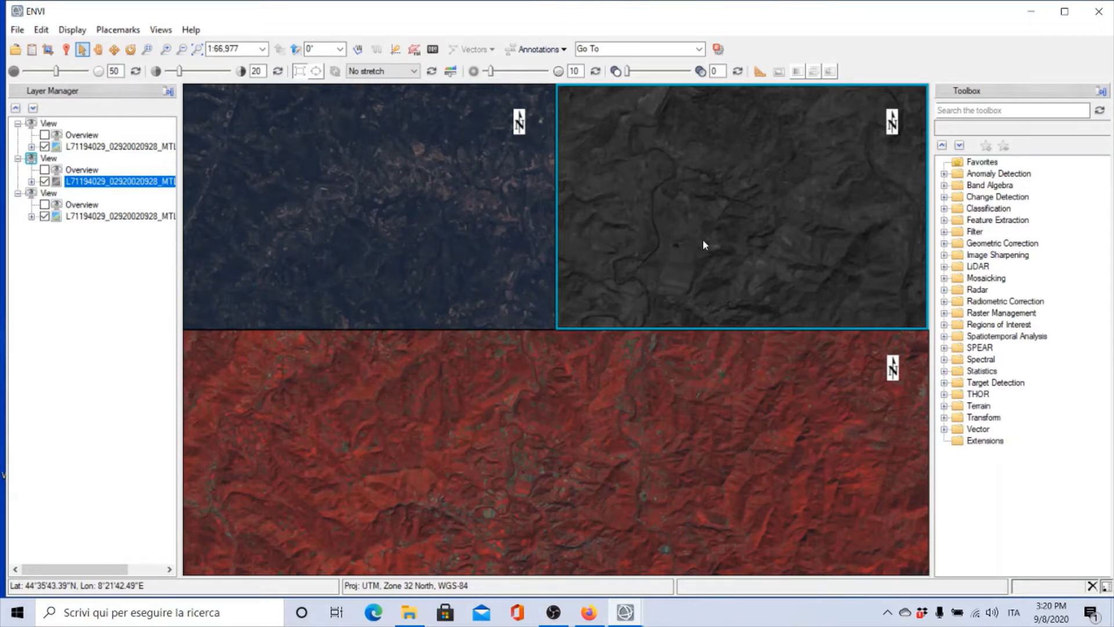
- Link all three views together with a Geo Link
{"action": "left_click", "coordinate": [161, 31]}
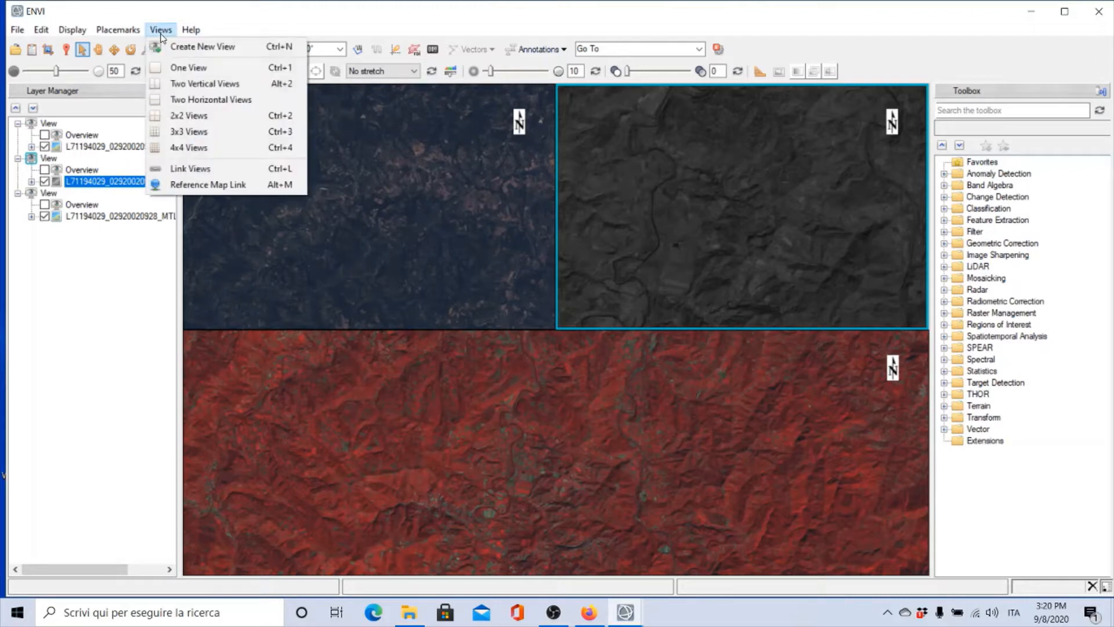
{"action": "left_click", "coordinate": [198, 169]}
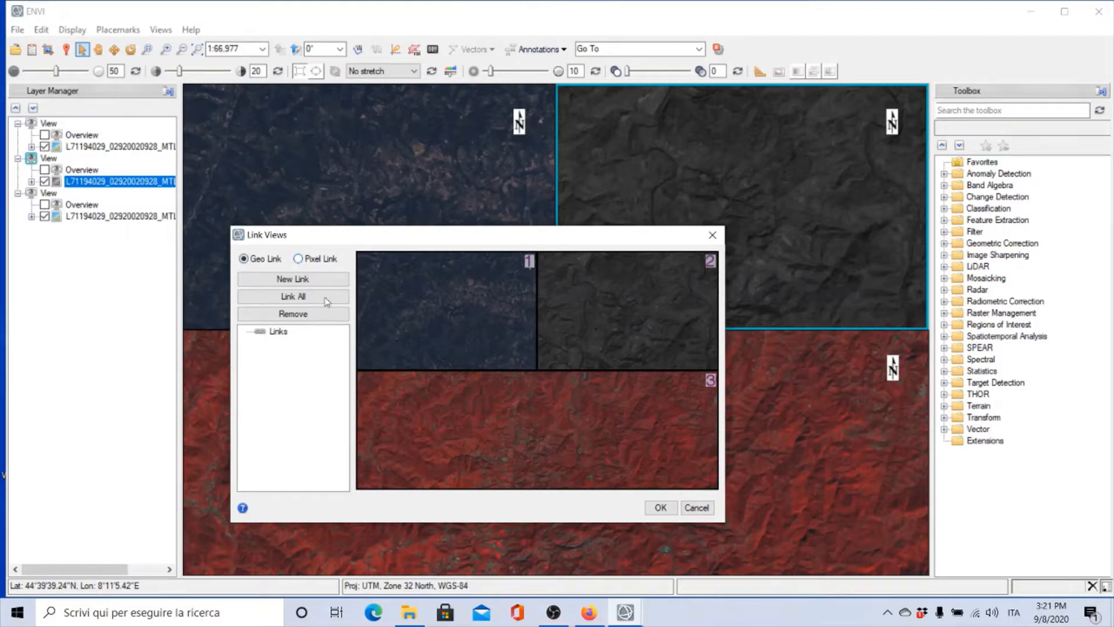
{"action": "left_click", "coordinate": [292, 299]}
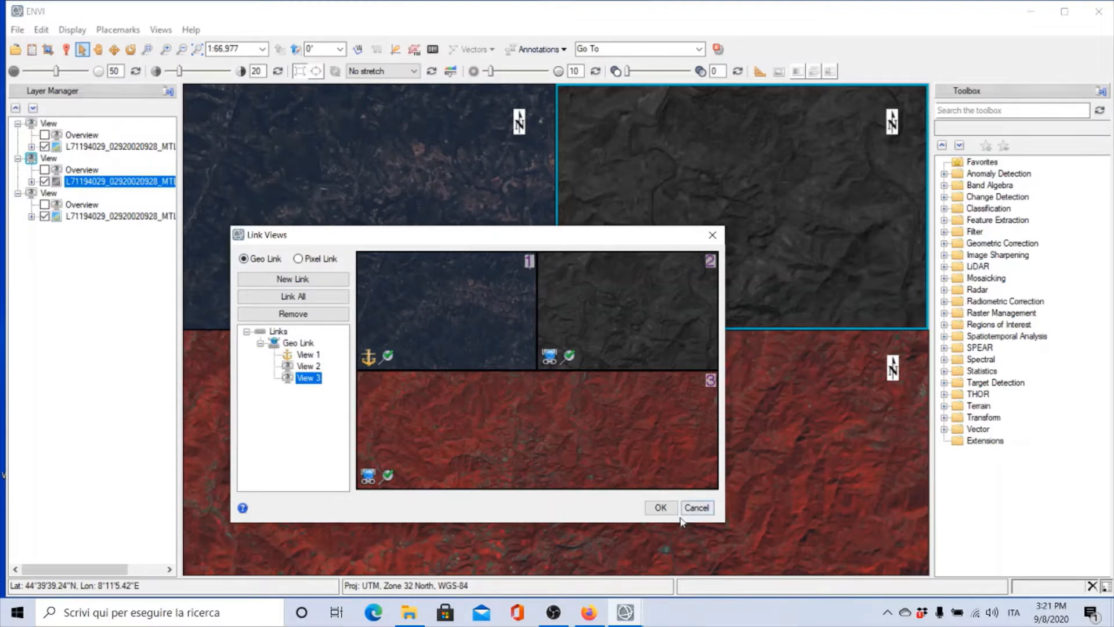
{"action": "left_click", "coordinate": [661, 507]}
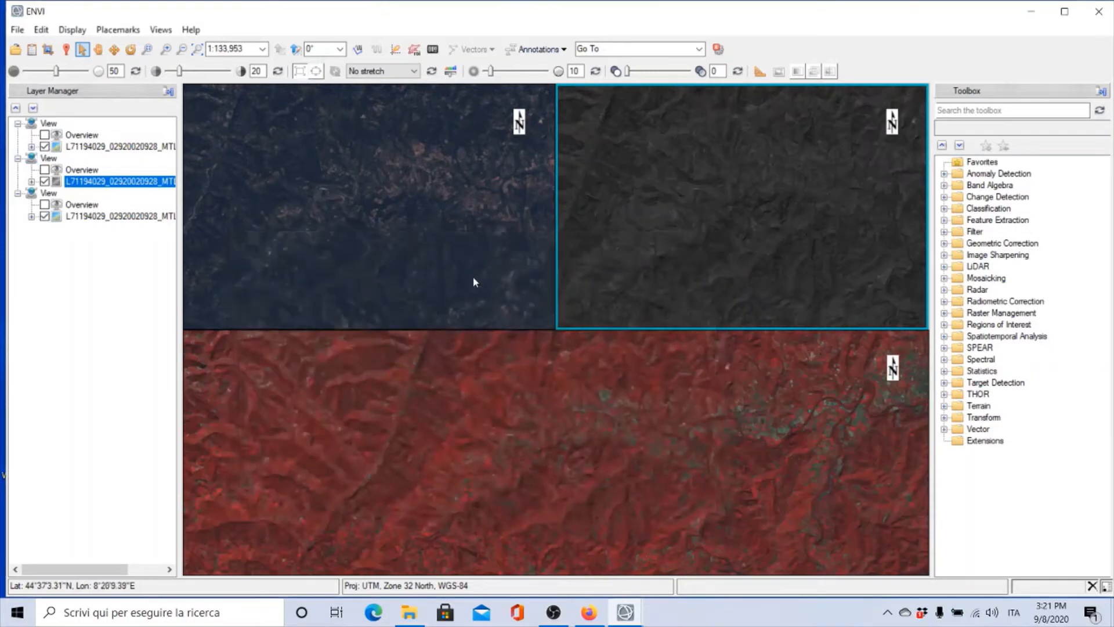
- Zoom in and out in the composite and panchromatic views to check that the linked views follow each other
{"action": "scroll", "coordinate": [431, 239], "scroll_direction": "up", "scroll_amount": 3}
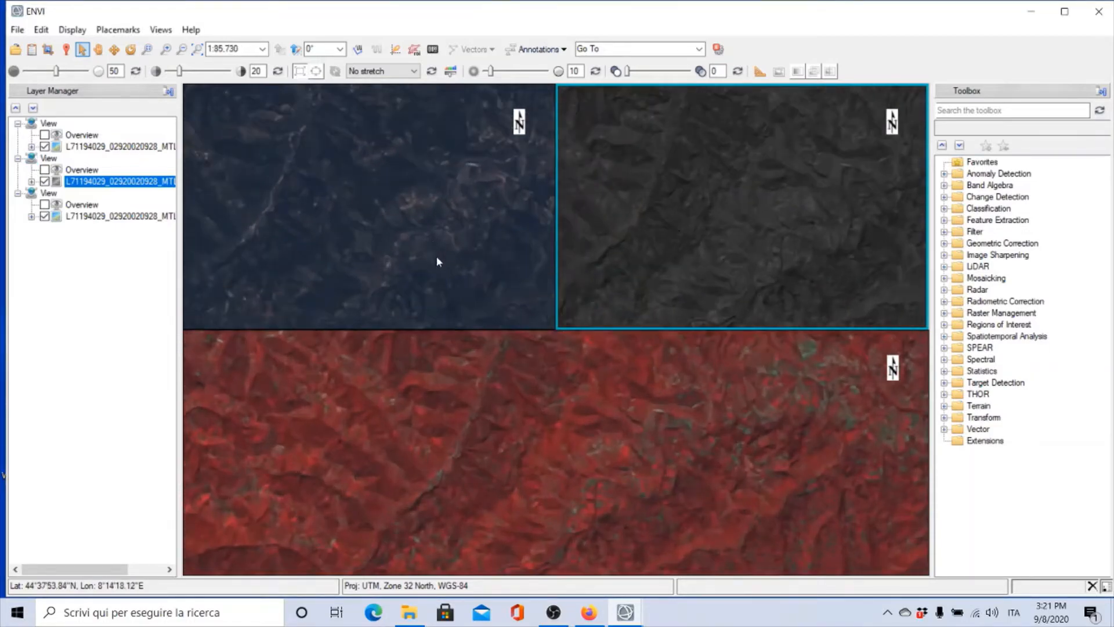
{"action": "scroll", "coordinate": [437, 261], "scroll_direction": "up", "scroll_amount": 2}
{"action": "scroll", "coordinate": [437, 260], "scroll_direction": "up", "scroll_amount": 2}
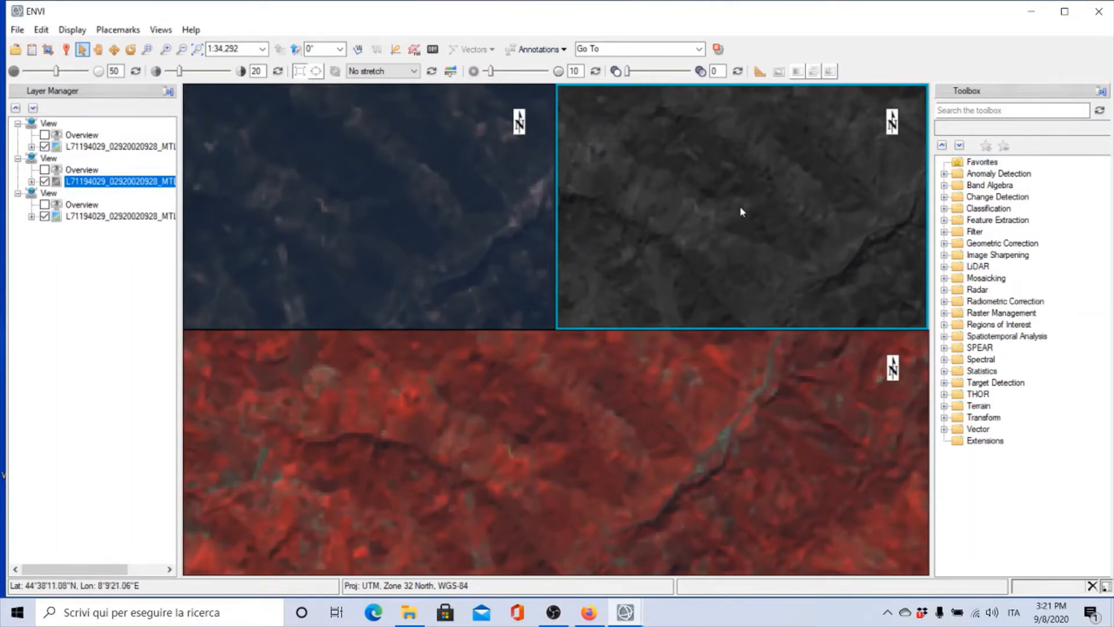
{"action": "scroll", "coordinate": [682, 244], "scroll_direction": "down", "scroll_amount": 2}
{"action": "scroll", "coordinate": [681, 242], "scroll_direction": "down", "scroll_amount": 2}
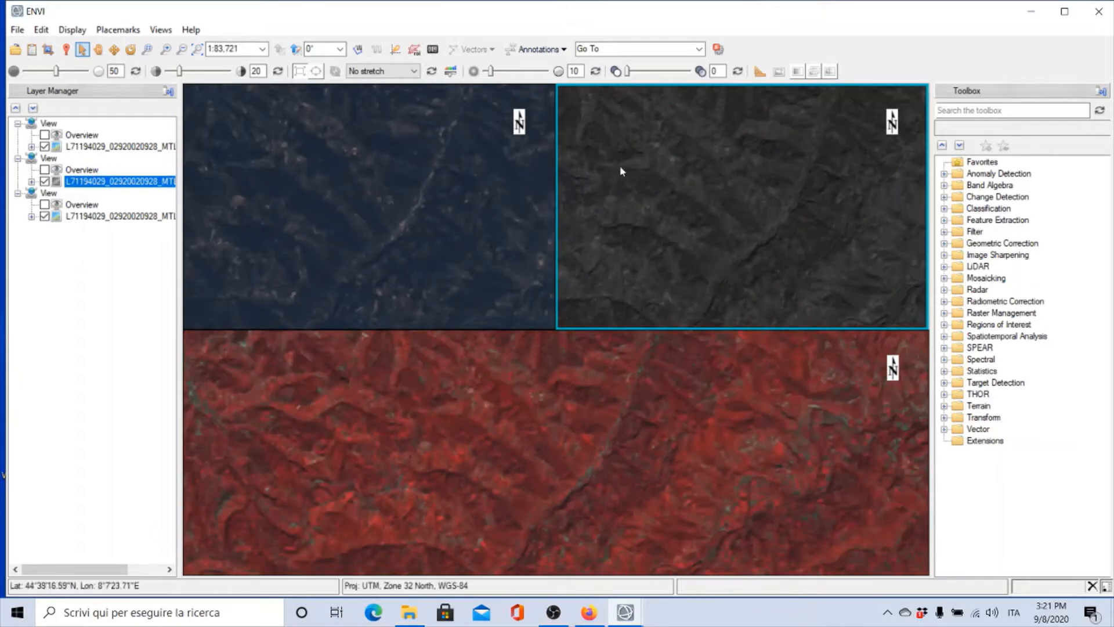
- Show the panchromatic view's overview, use it to jump to the coast, pan along to the harbour and airport, and hide the overview
{"action": "left_click", "coordinate": [44, 170]}
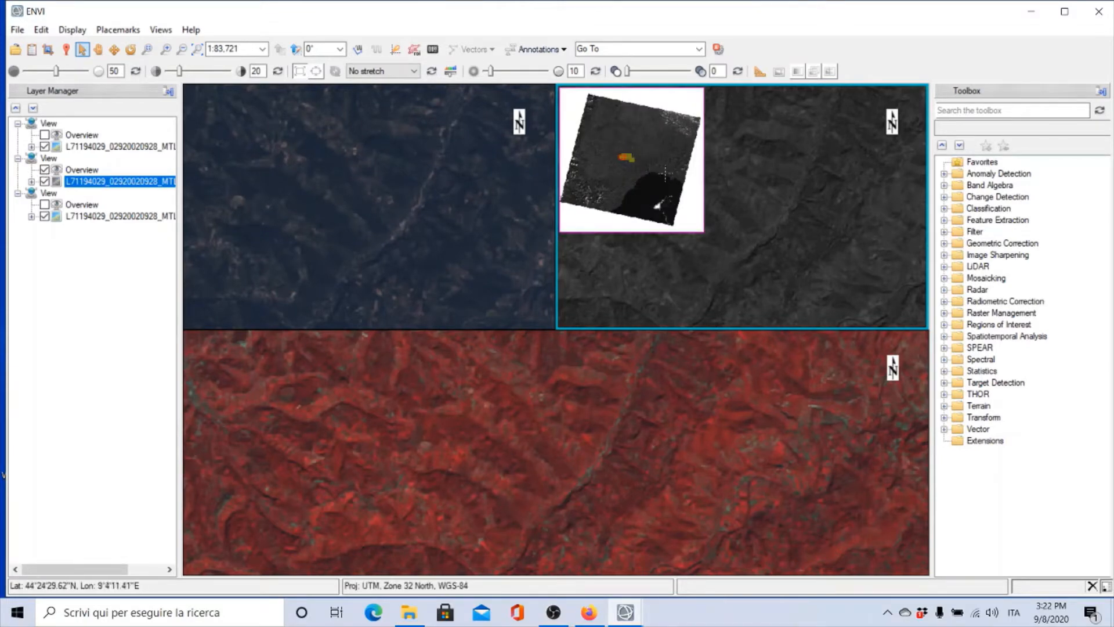
{"action": "left_click", "coordinate": [661, 172]}
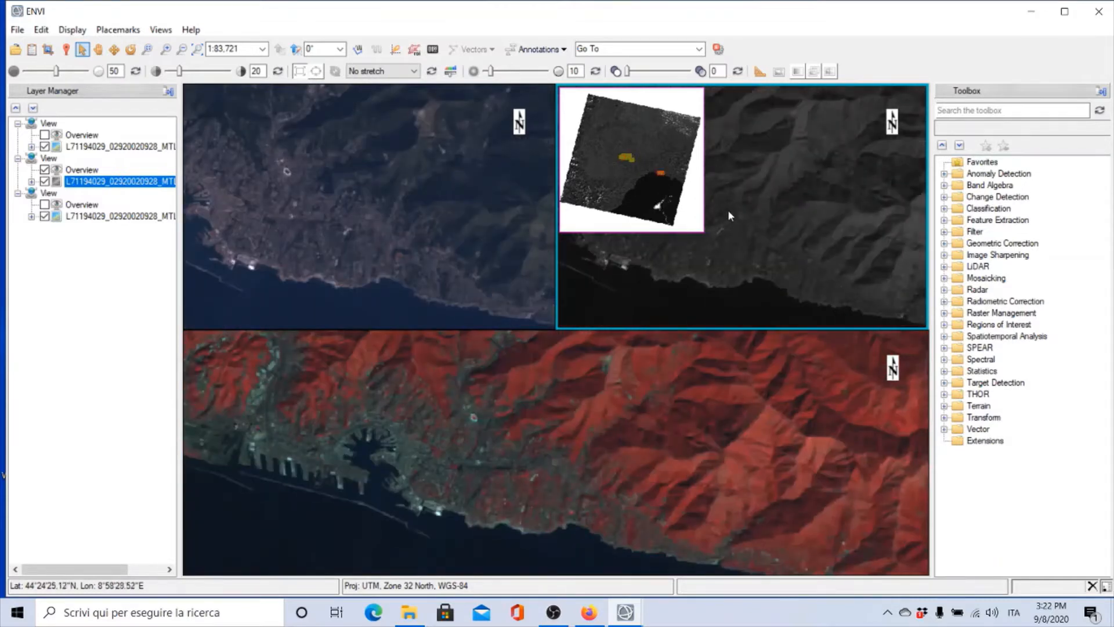
{"action": "left_click", "coordinate": [98, 49]}
{"action": "left_click_drag", "start_coordinate": [753, 243], "coordinate": [895, 257]}
{"action": "left_click_drag", "start_coordinate": [768, 264], "coordinate": [906, 279]}
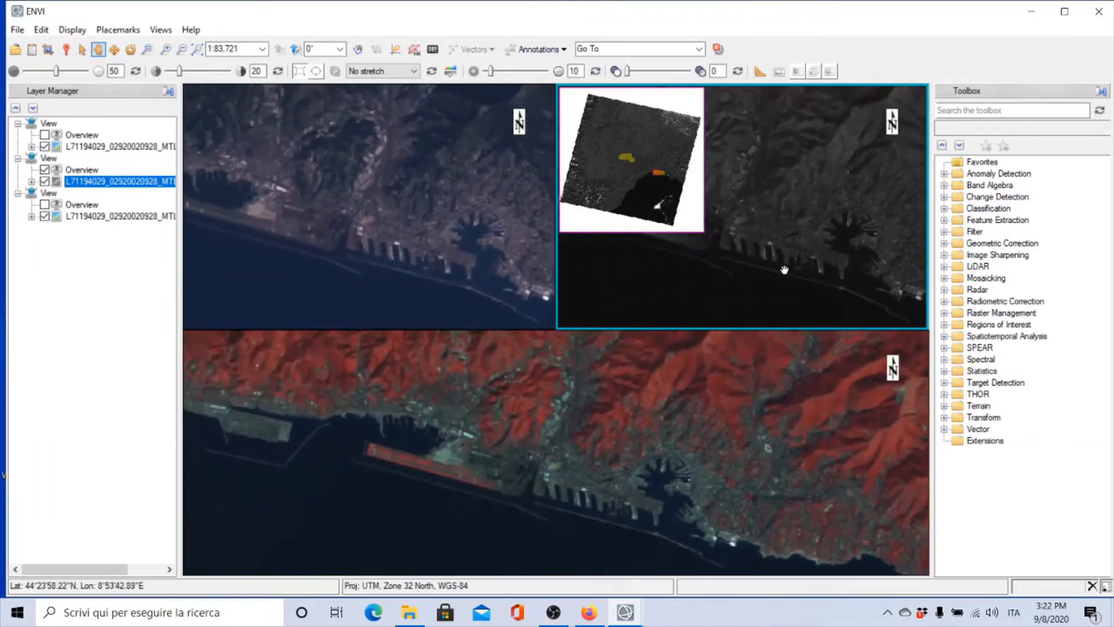
{"action": "mouse_move", "coordinate": [770, 268]}
{"action": "left_mouse_down"}
{"action": "mouse_move", "coordinate": [800, 279]}
{"action": "mouse_move", "coordinate": [799, 292]}
{"action": "mouse_move", "coordinate": [841, 281]}
{"action": "left_mouse_up"}
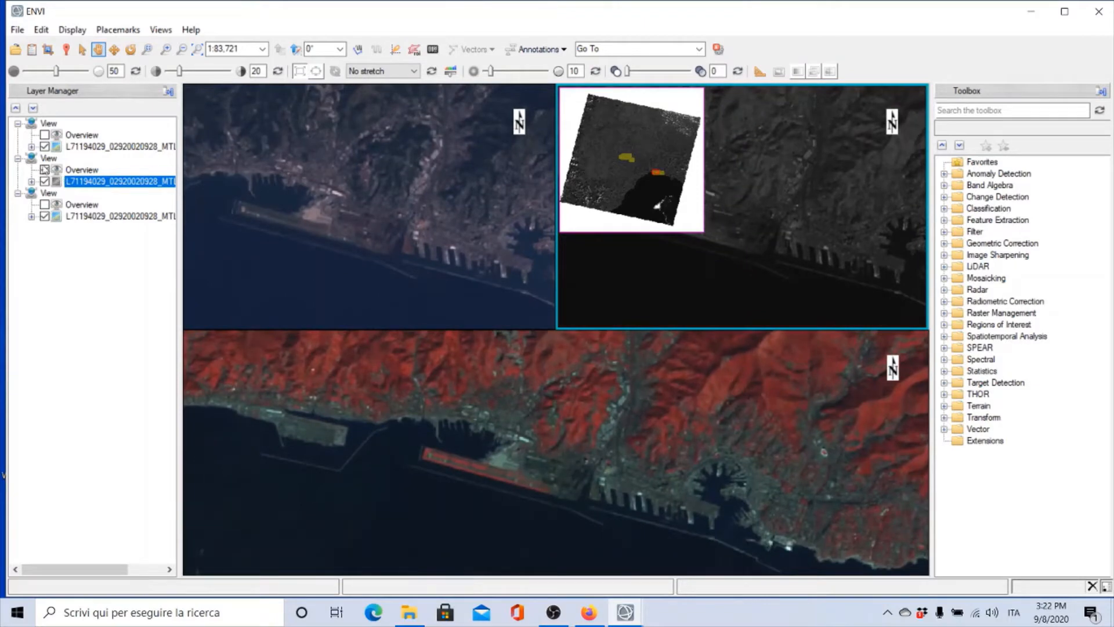
{"action": "left_click", "coordinate": [45, 169]}
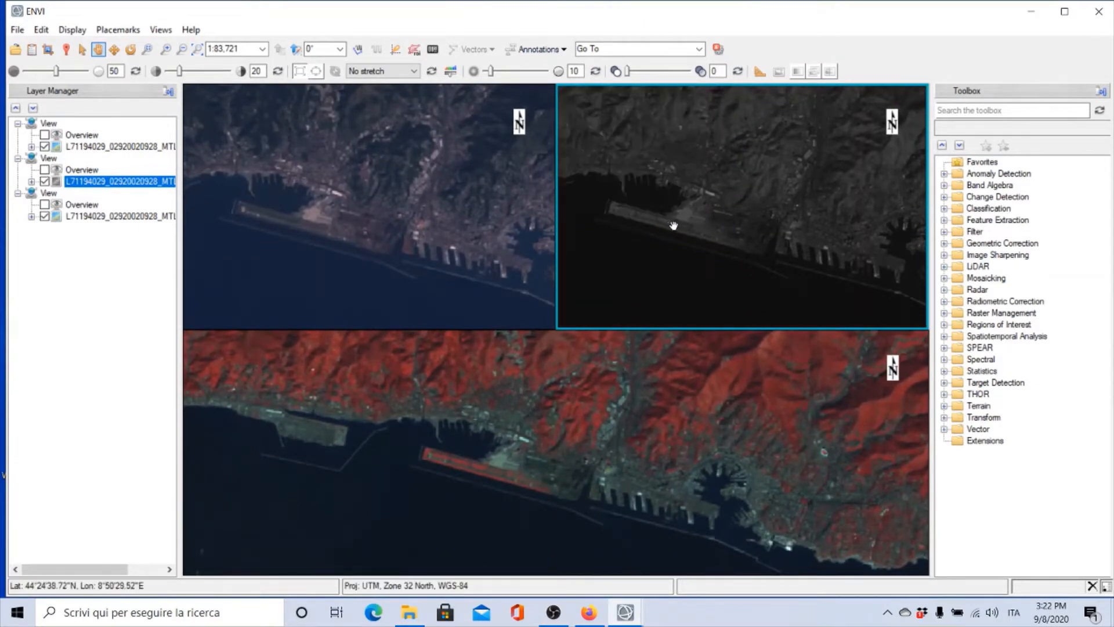
- Zoom in on the airport runway and add a placemark there named "Aeroporto Genova"
{"action": "scroll", "coordinate": [678, 220], "scroll_direction": "up", "scroll_amount": 2}
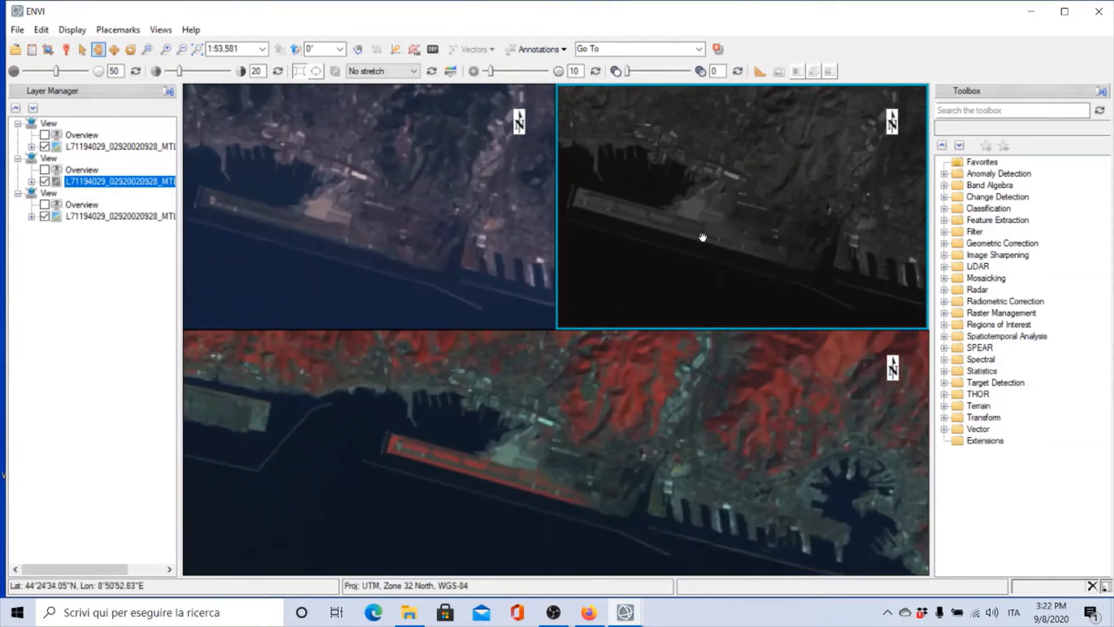
{"action": "left_click_drag", "start_coordinate": [673, 232], "coordinate": [720, 237]}
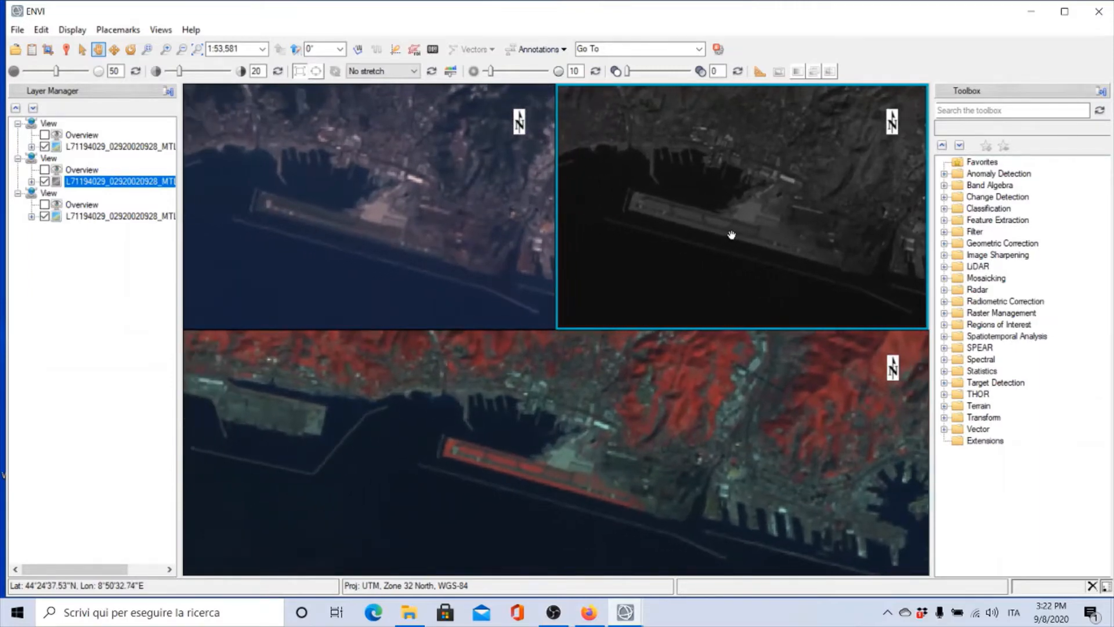
{"action": "scroll", "coordinate": [730, 238], "scroll_direction": "up", "scroll_amount": 2}
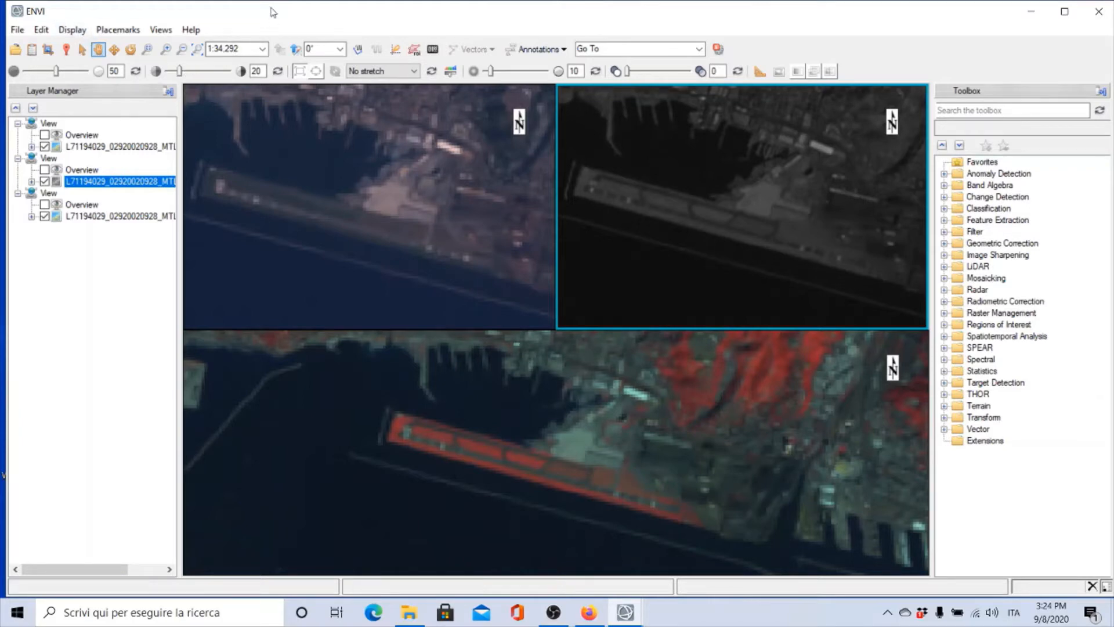
{"action": "left_click", "coordinate": [121, 33]}
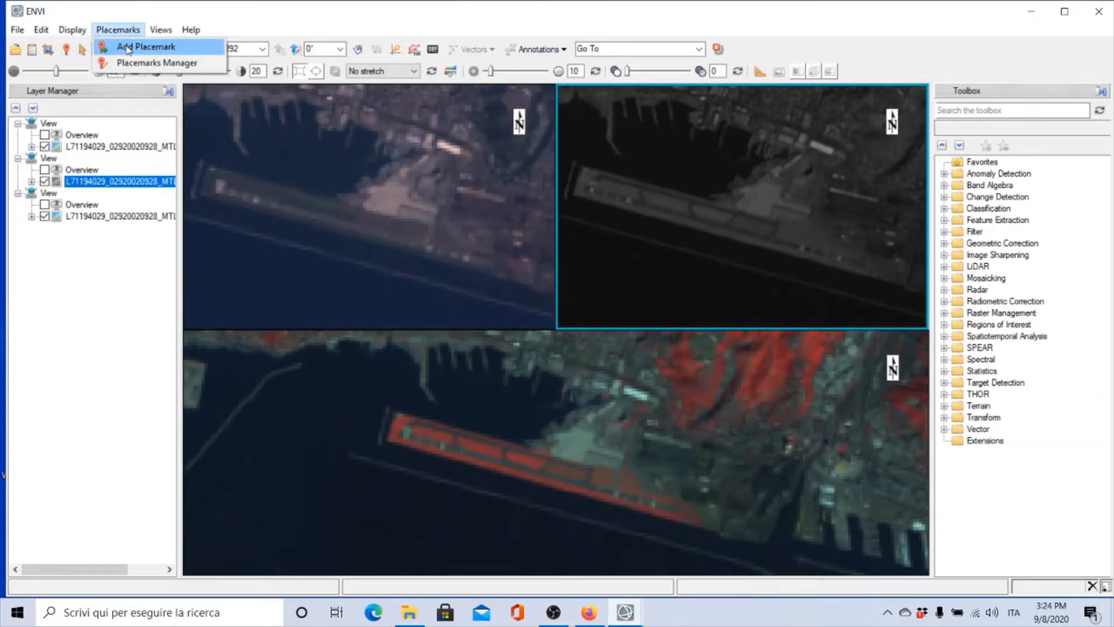
{"action": "left_click", "coordinate": [128, 49]}
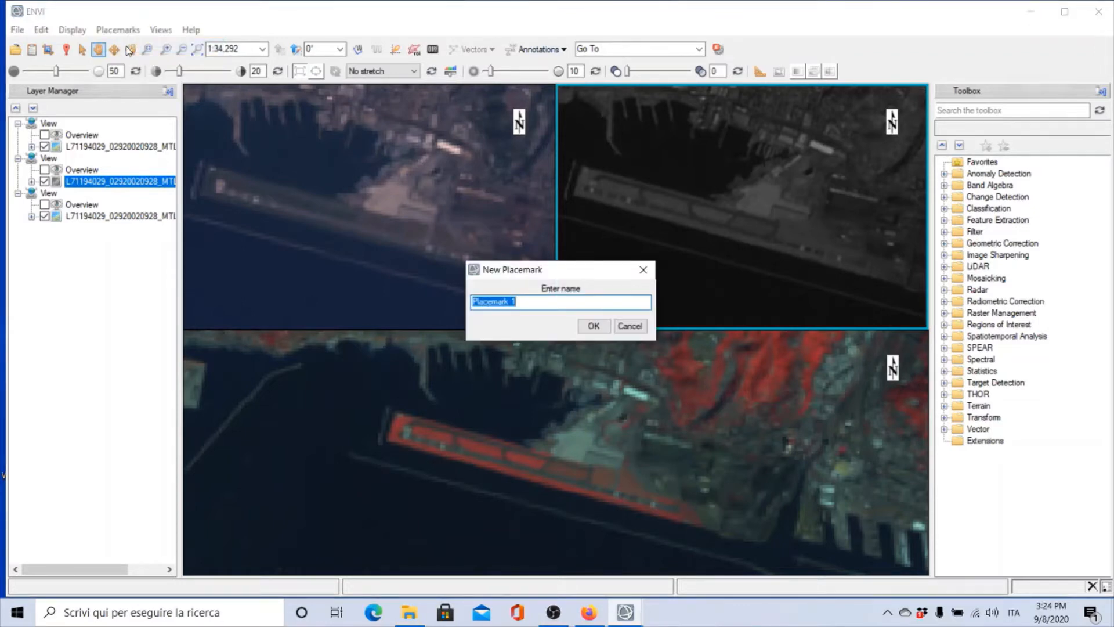
{"action": "type", "text": "Aeroporto Genova"}
{"action": "left_click", "coordinate": [605, 326]}
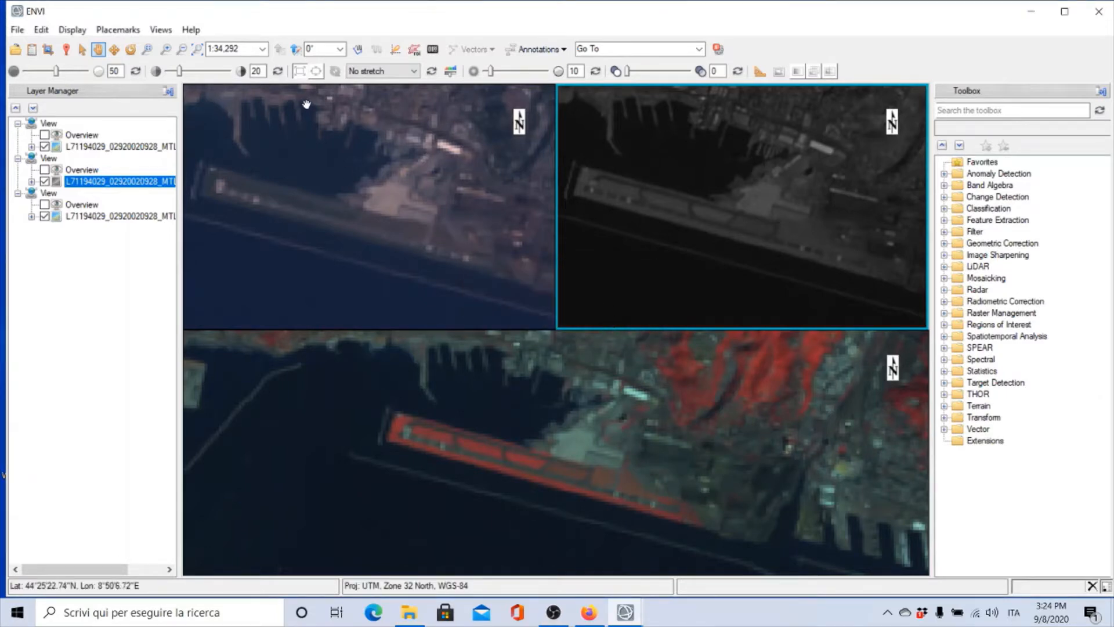
- Pan the false-colour view east along the coast to the promontory, and return to the airport using the "Aeroporto Genova" placemark
{"action": "left_click", "coordinate": [122, 33]}
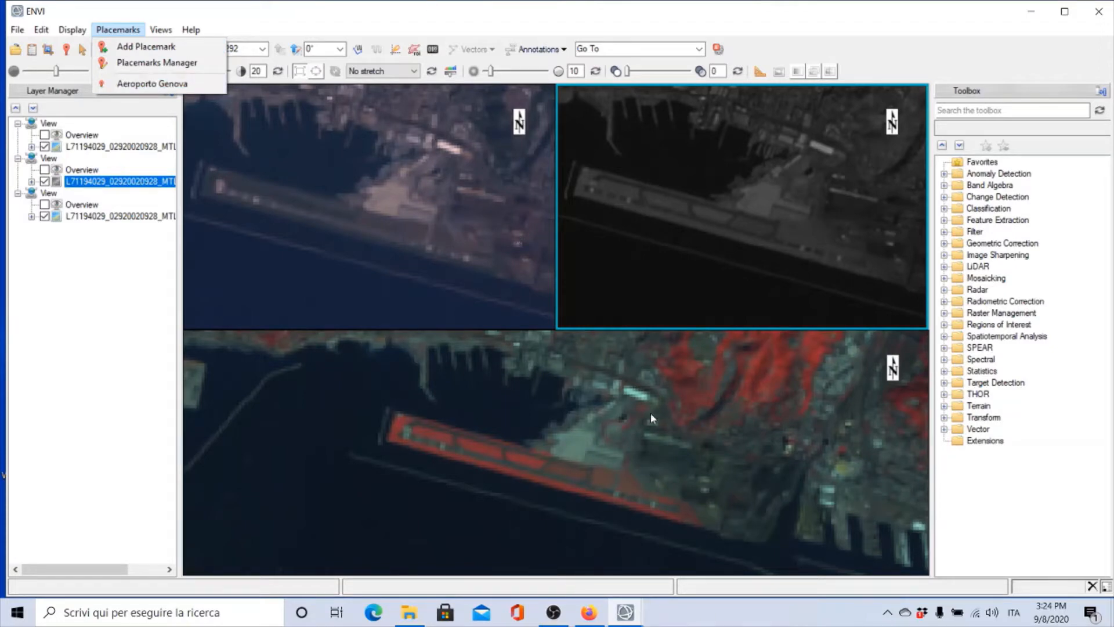
{"action": "left_click", "coordinate": [671, 408]}
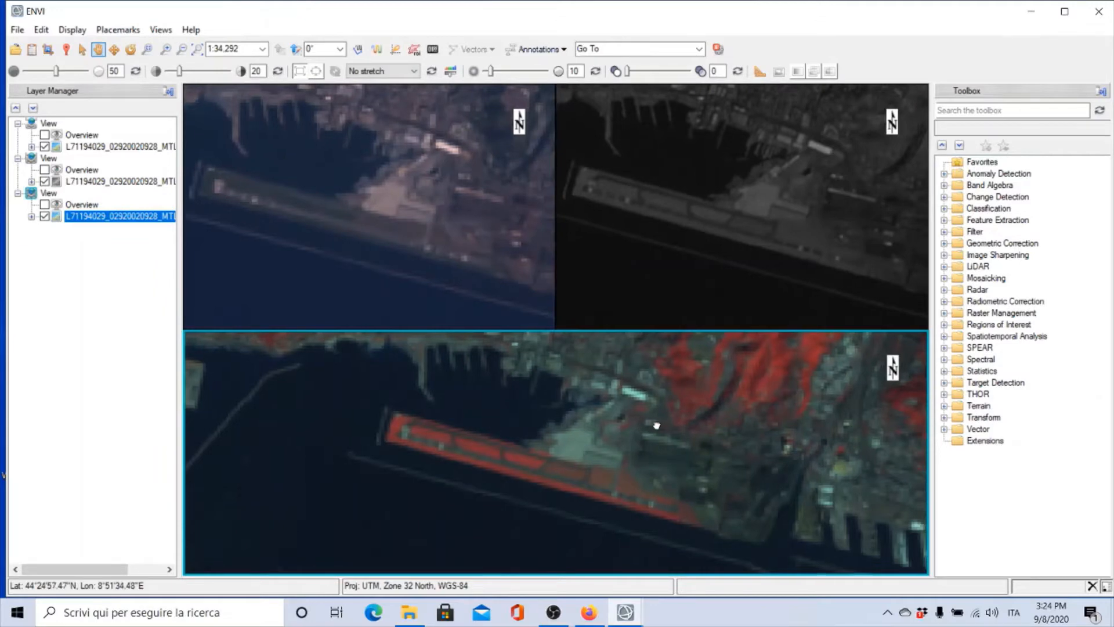
{"action": "left_click_drag", "start_coordinate": [654, 423], "coordinate": [349, 436]}
{"action": "left_click_drag", "start_coordinate": [746, 449], "coordinate": [268, 452]}
{"action": "left_click_drag", "start_coordinate": [706, 418], "coordinate": [241, 380]}
{"action": "left_click_drag", "start_coordinate": [884, 564], "coordinate": [468, 354]}
{"action": "left_click_drag", "start_coordinate": [798, 497], "coordinate": [524, 349]}
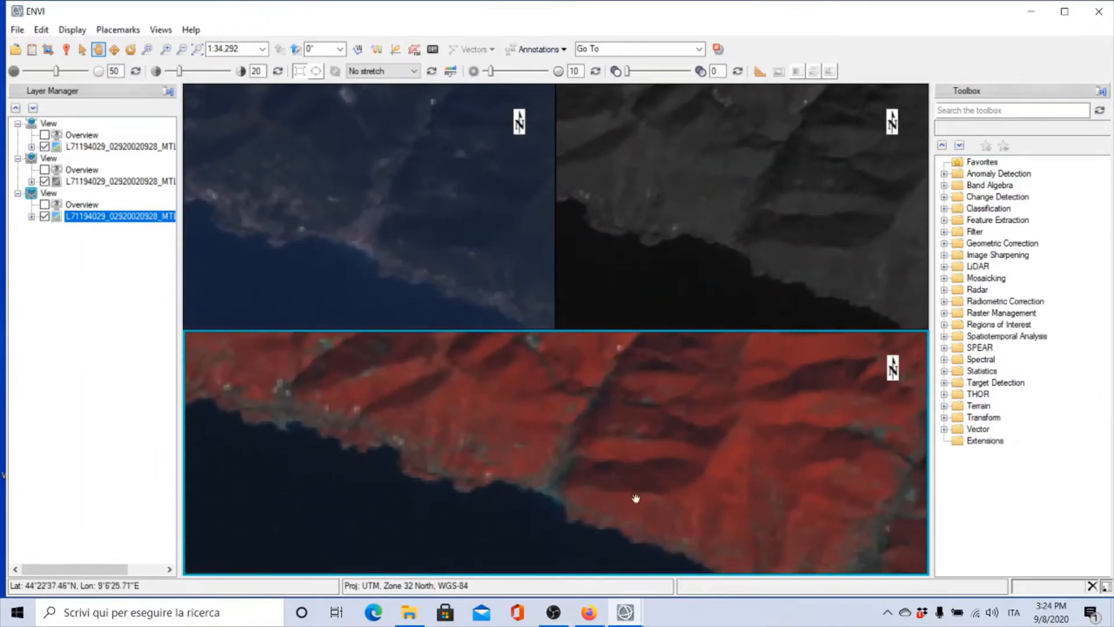
{"action": "left_click_drag", "start_coordinate": [684, 504], "coordinate": [518, 402]}
{"action": "left_click_drag", "start_coordinate": [771, 544], "coordinate": [624, 408]}
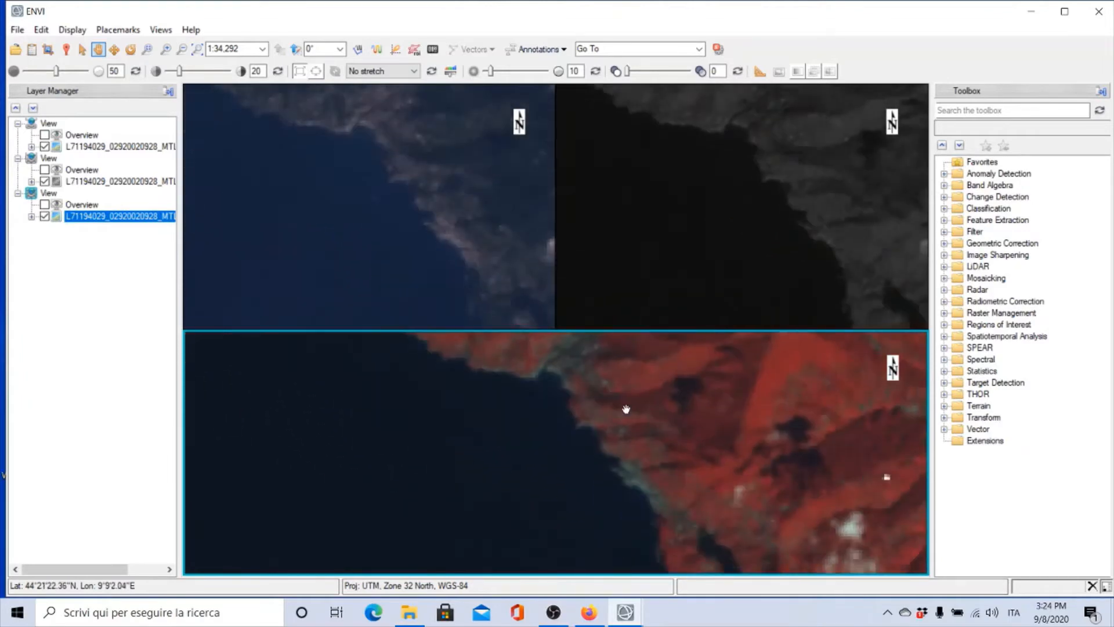
{"action": "left_click_drag", "start_coordinate": [744, 468], "coordinate": [801, 377]}
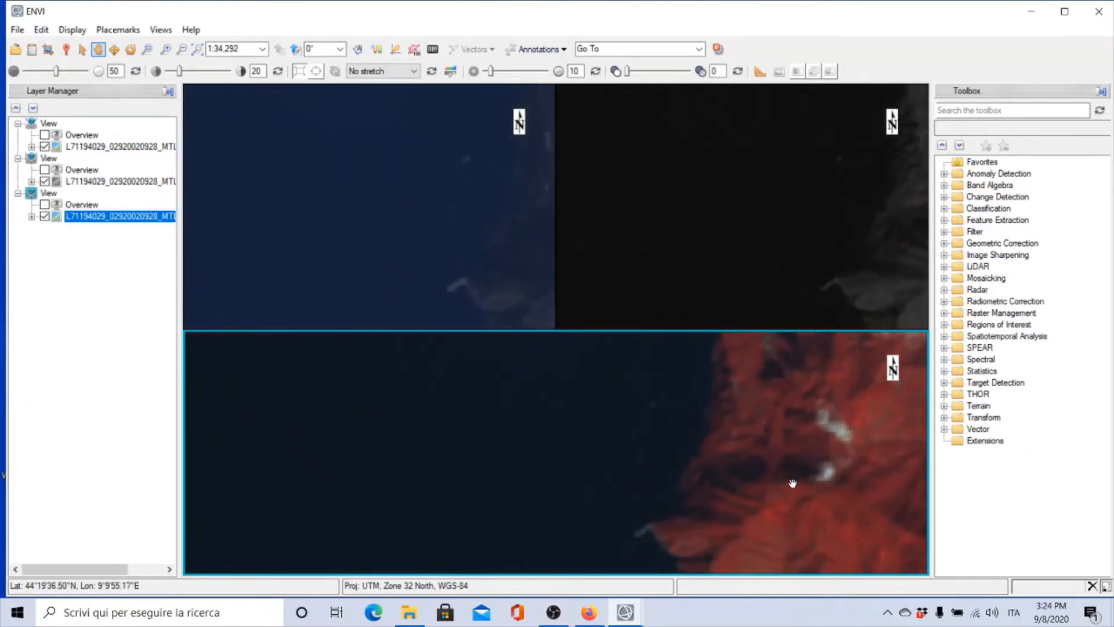
{"action": "left_click_drag", "start_coordinate": [791, 480], "coordinate": [673, 357]}
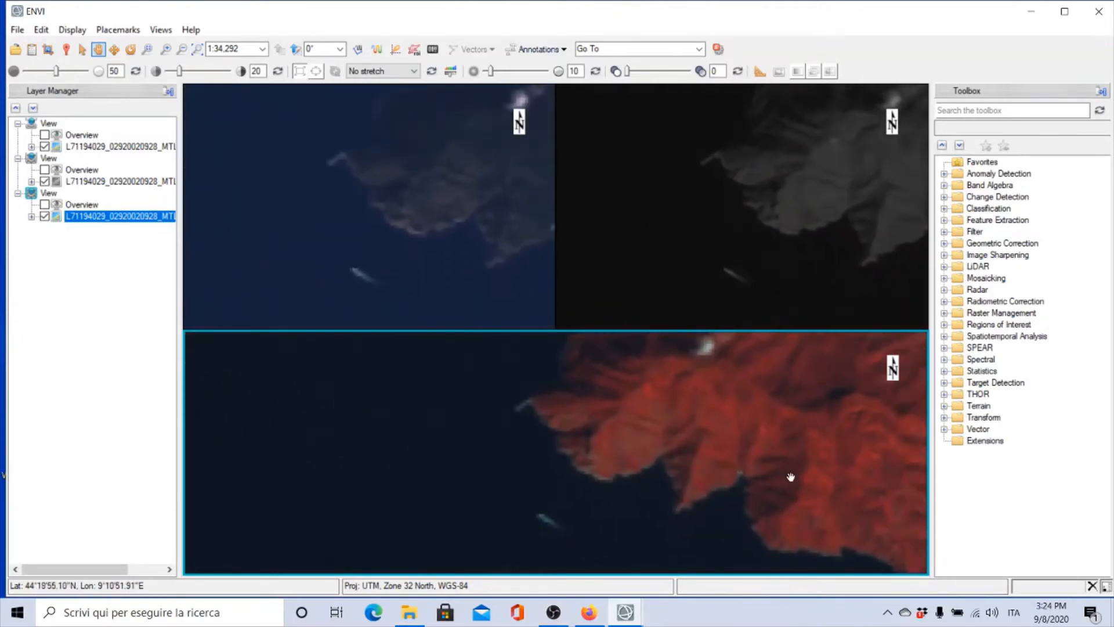
{"action": "left_click", "coordinate": [119, 32]}
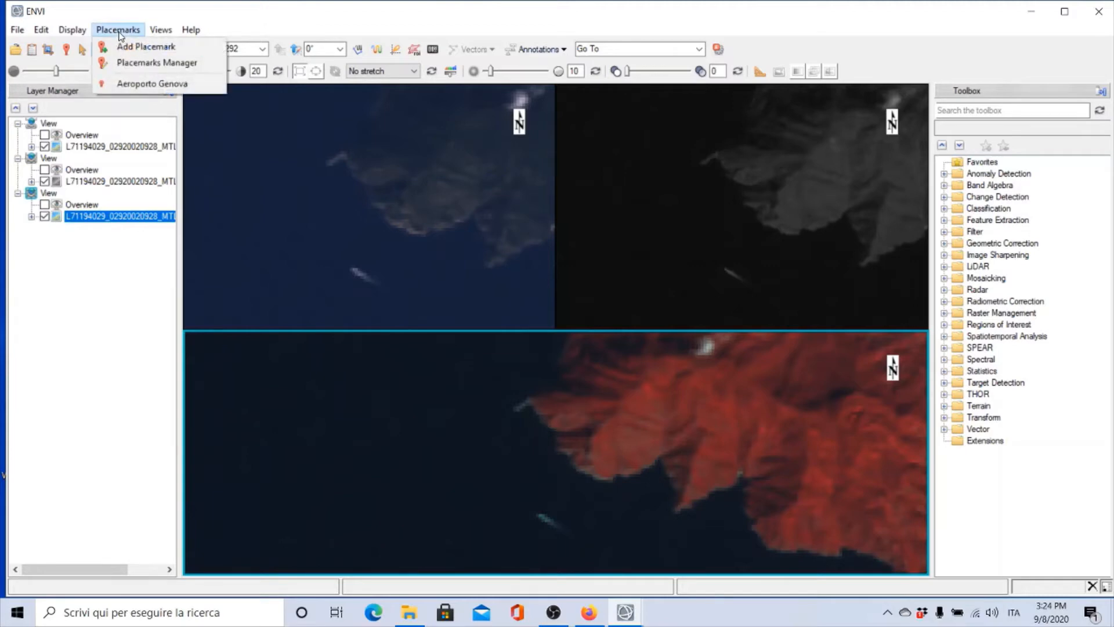
{"action": "left_click", "coordinate": [115, 85]}
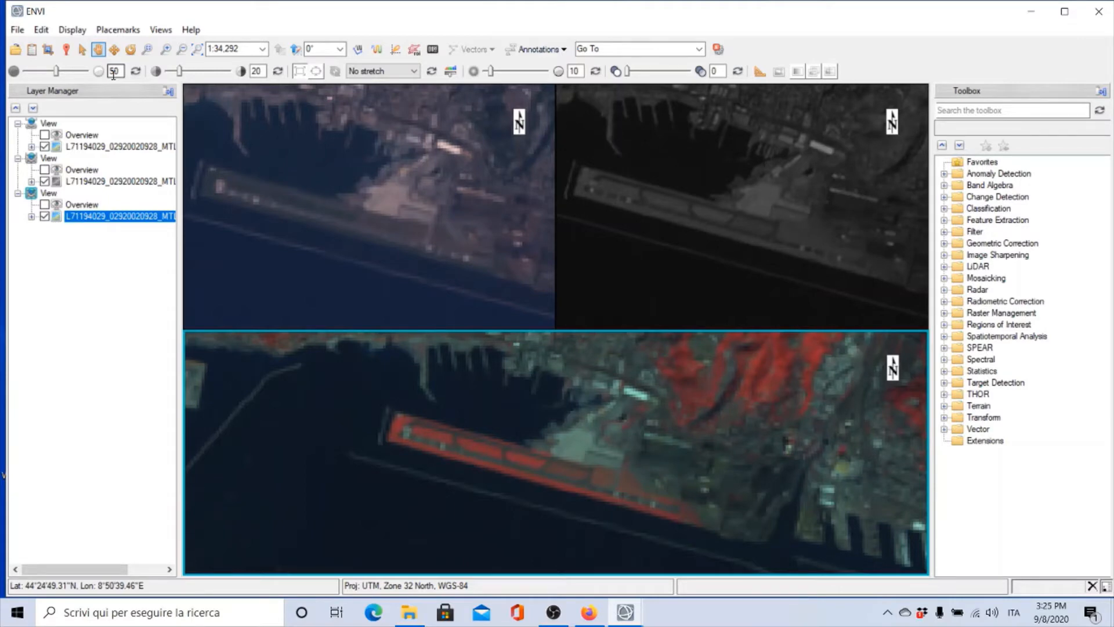
{"action": "left_click", "coordinate": [17, 30]}
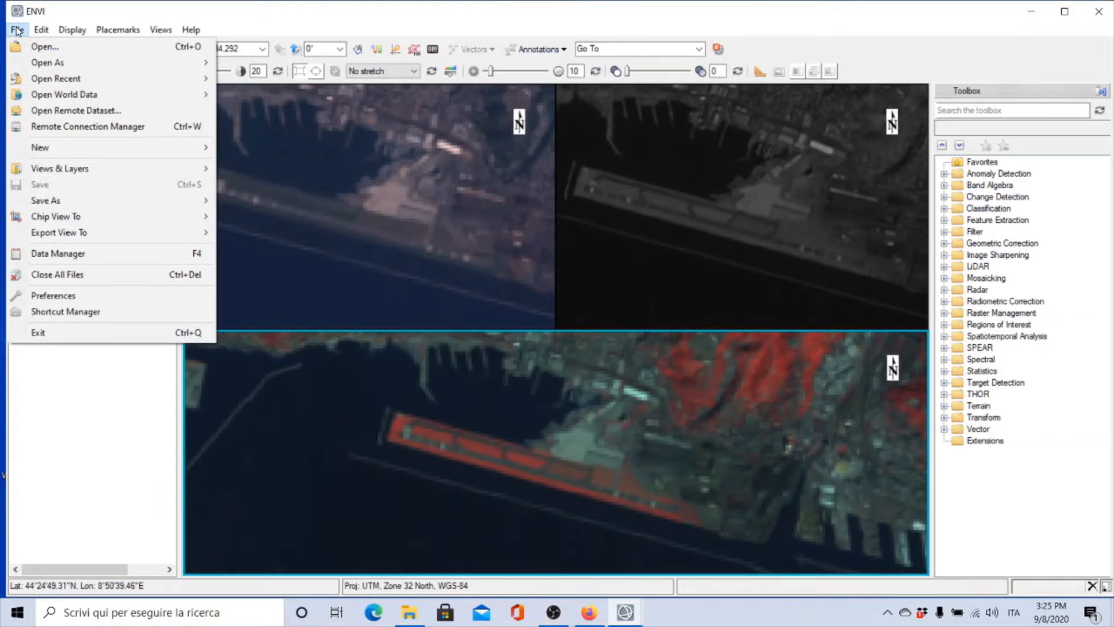
{"action": "mouse_move", "coordinate": [71, 32]}
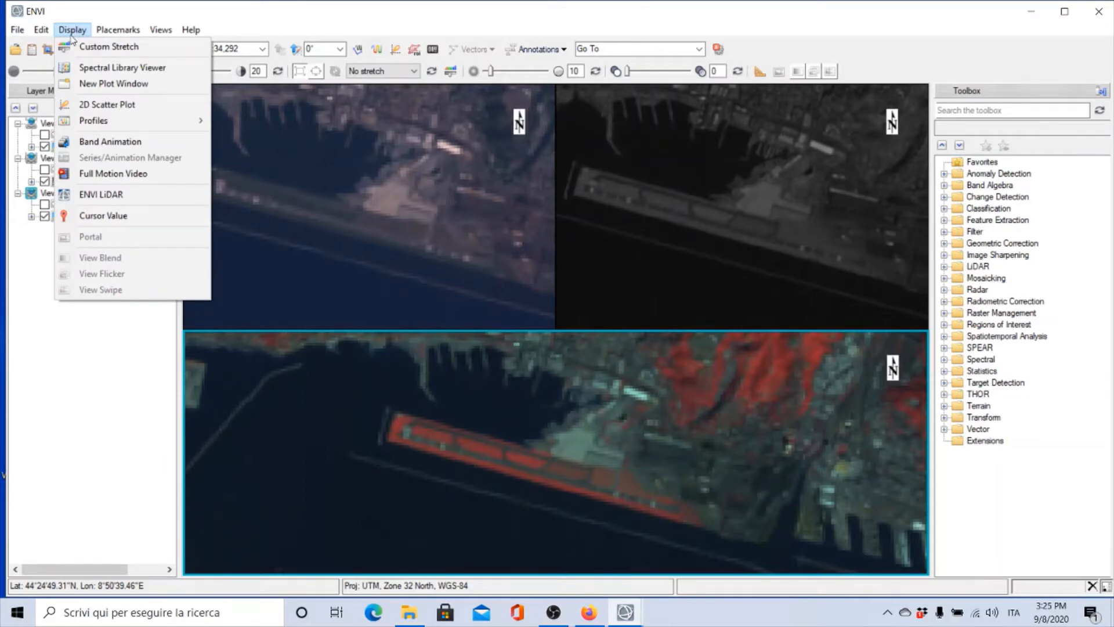
{"action": "mouse_move", "coordinate": [17, 31]}
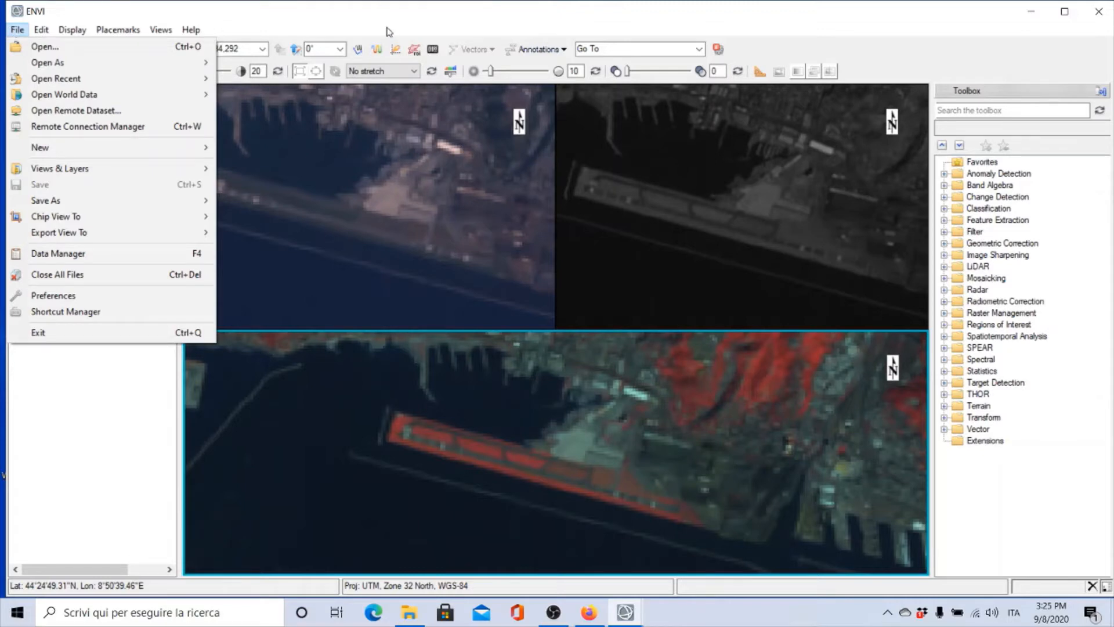
{"action": "left_click", "coordinate": [383, 10]}
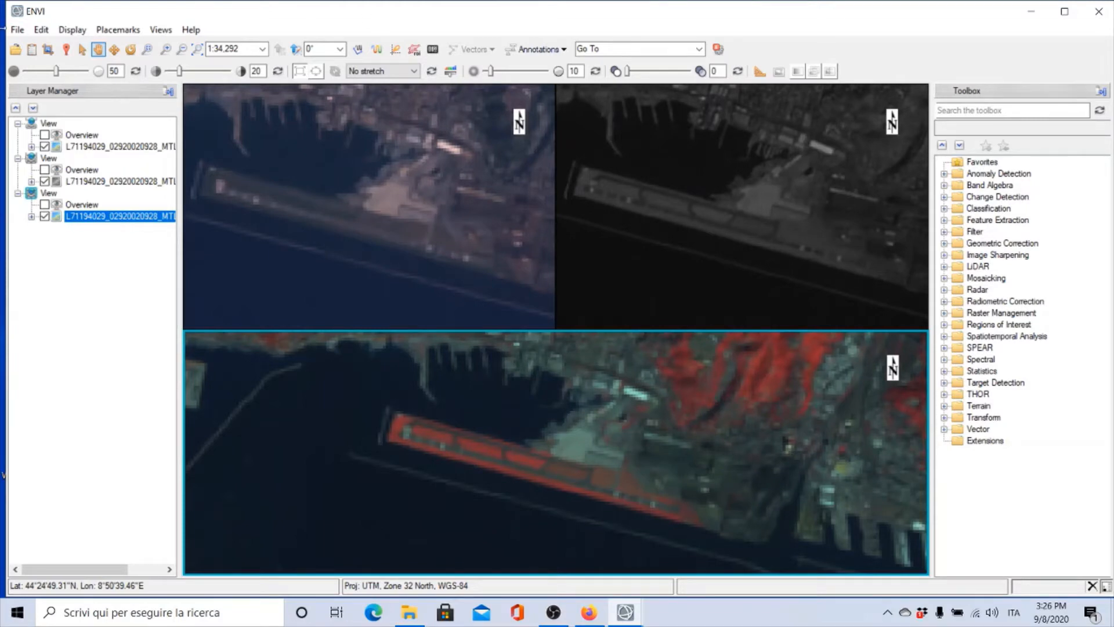
- Load all the world vector datasets into the false-colour view, agreeing to re-project the displayed layers to match them
{"action": "left_click", "coordinate": [18, 30]}
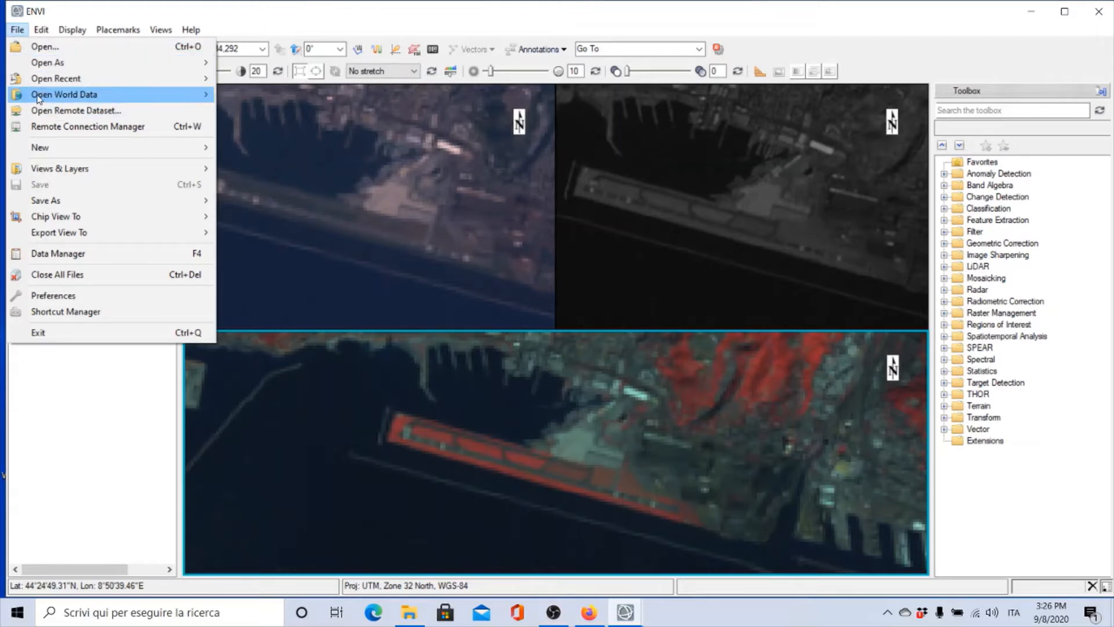
{"action": "mouse_move", "coordinate": [38, 99]}
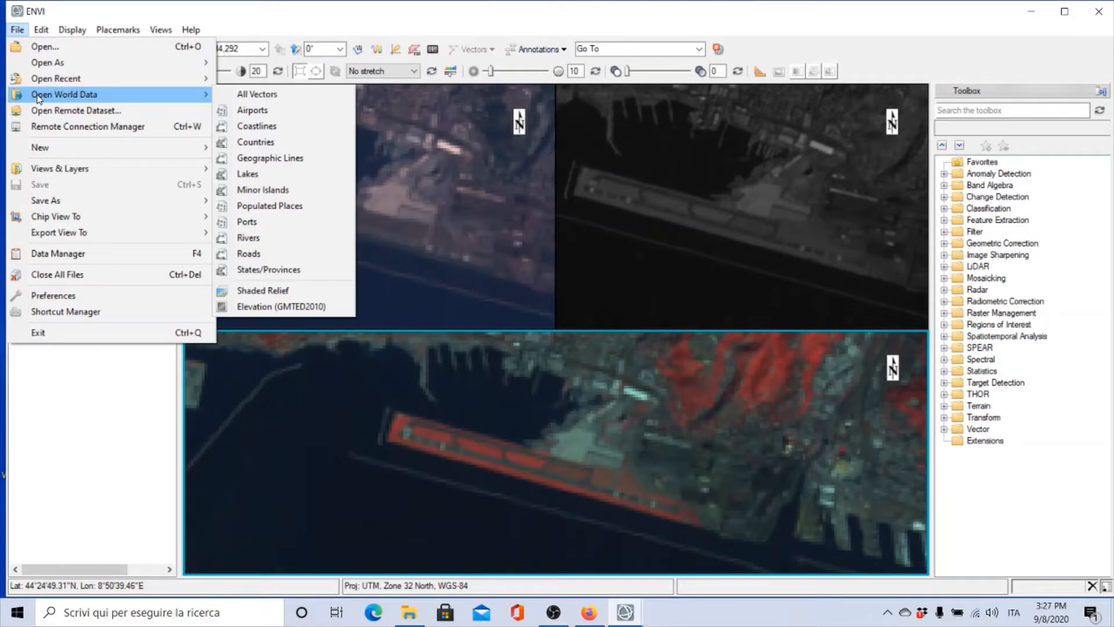
{"action": "left_click", "coordinate": [248, 96]}
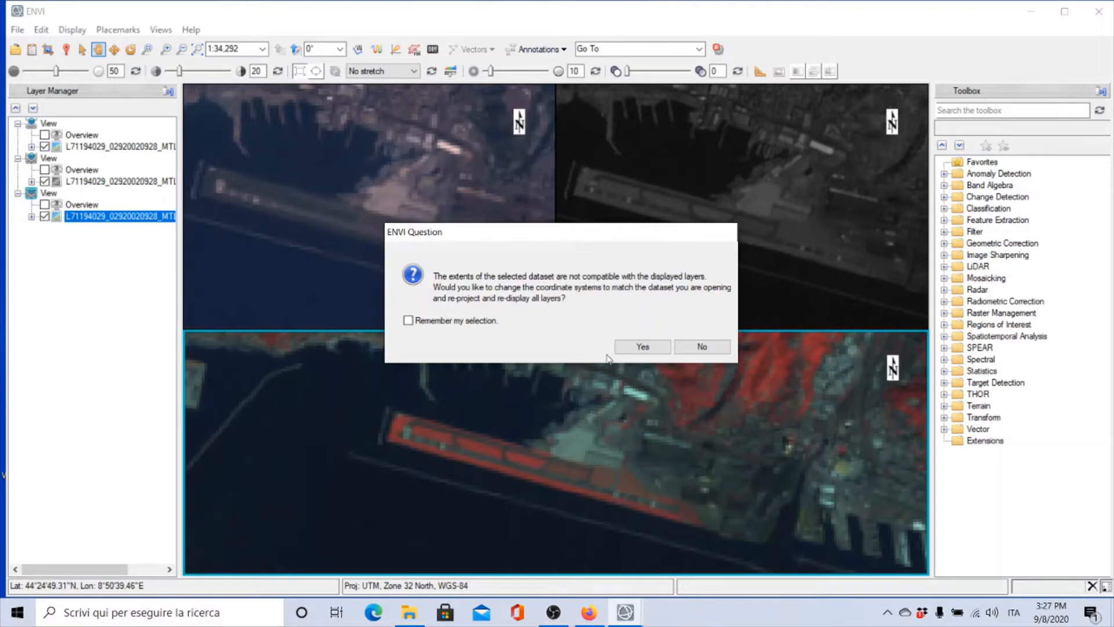
{"action": "left_click", "coordinate": [639, 348]}
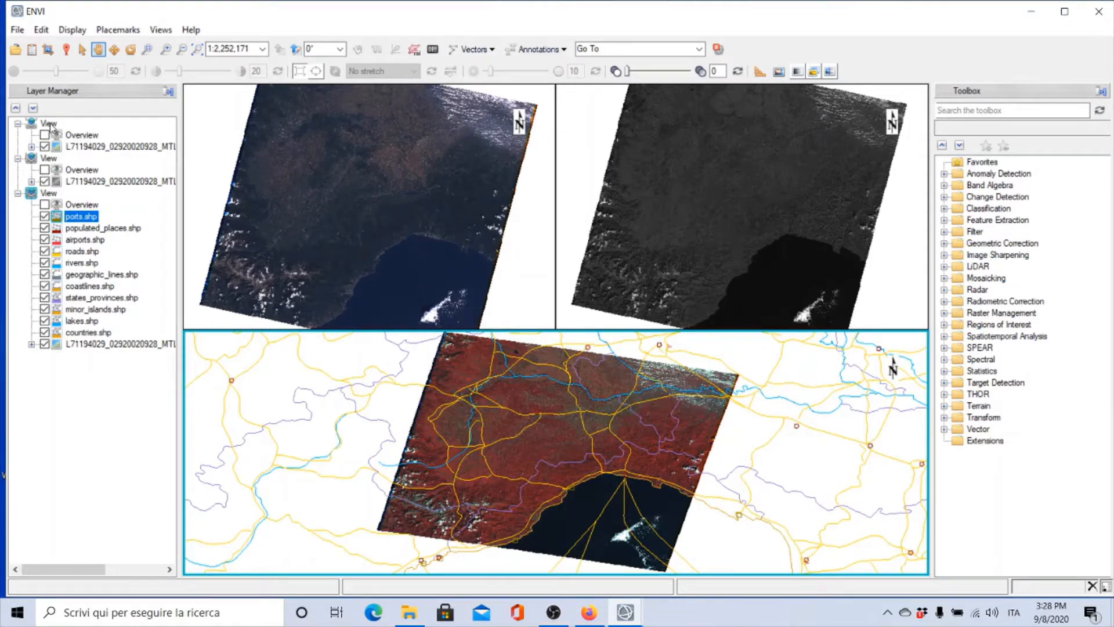
- Load all the world vectors with re-projection into the true-colour composite view, and go to the "Aeroporto Genova" placemark
{"action": "left_click", "coordinate": [87, 147]}
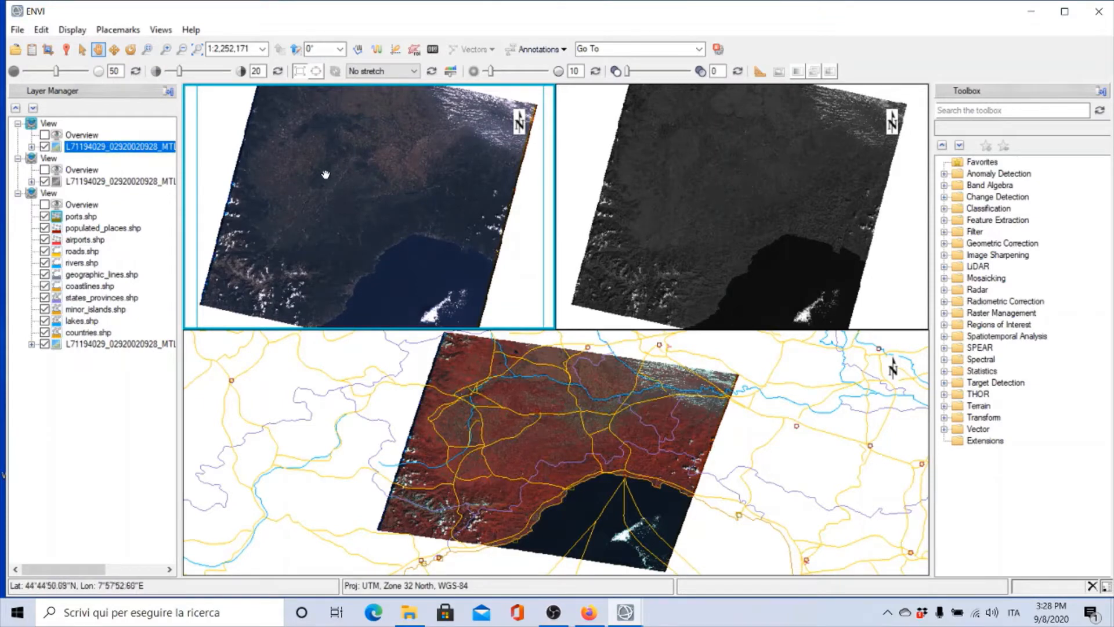
{"action": "left_click", "coordinate": [18, 32]}
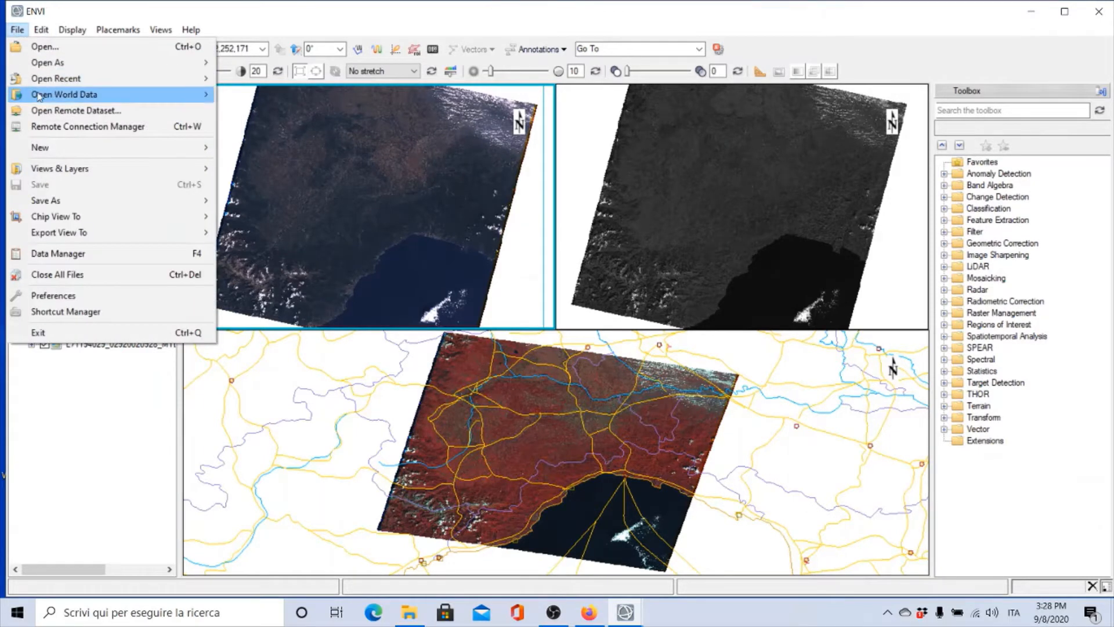
{"action": "mouse_move", "coordinate": [38, 97]}
{"action": "left_click", "coordinate": [243, 94]}
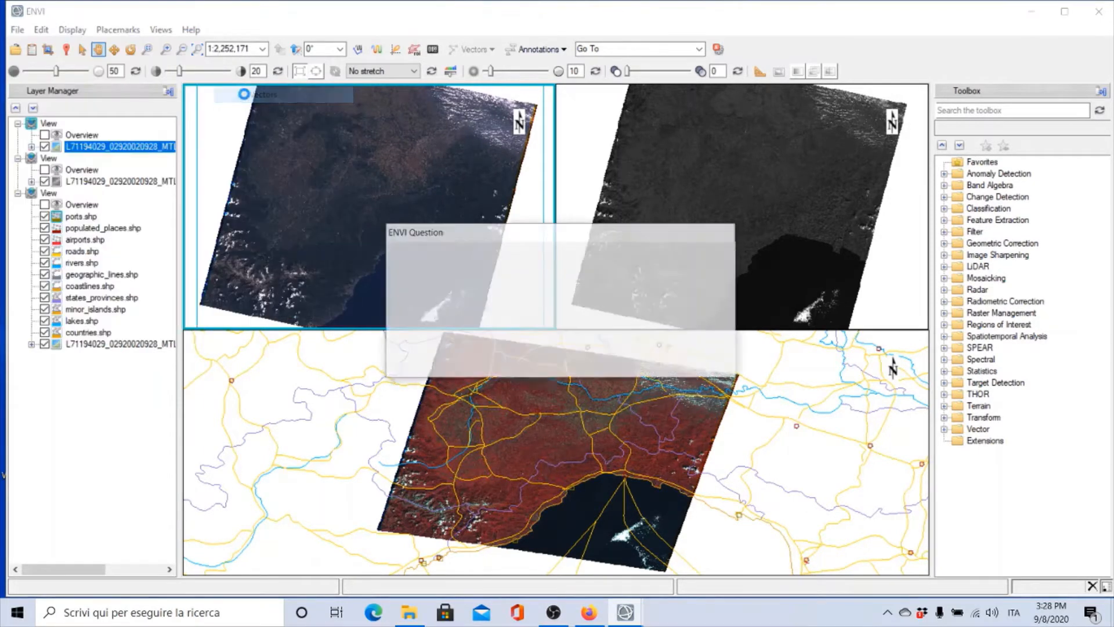
{"action": "left_click", "coordinate": [645, 346]}
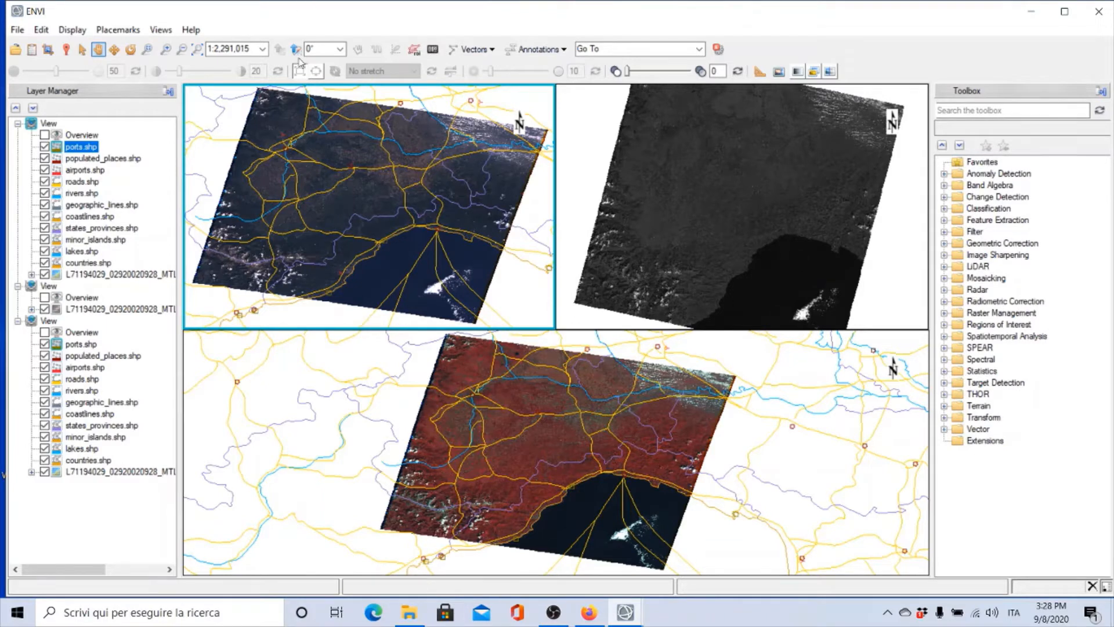
{"action": "left_click", "coordinate": [122, 32]}
{"action": "left_click", "coordinate": [138, 84]}
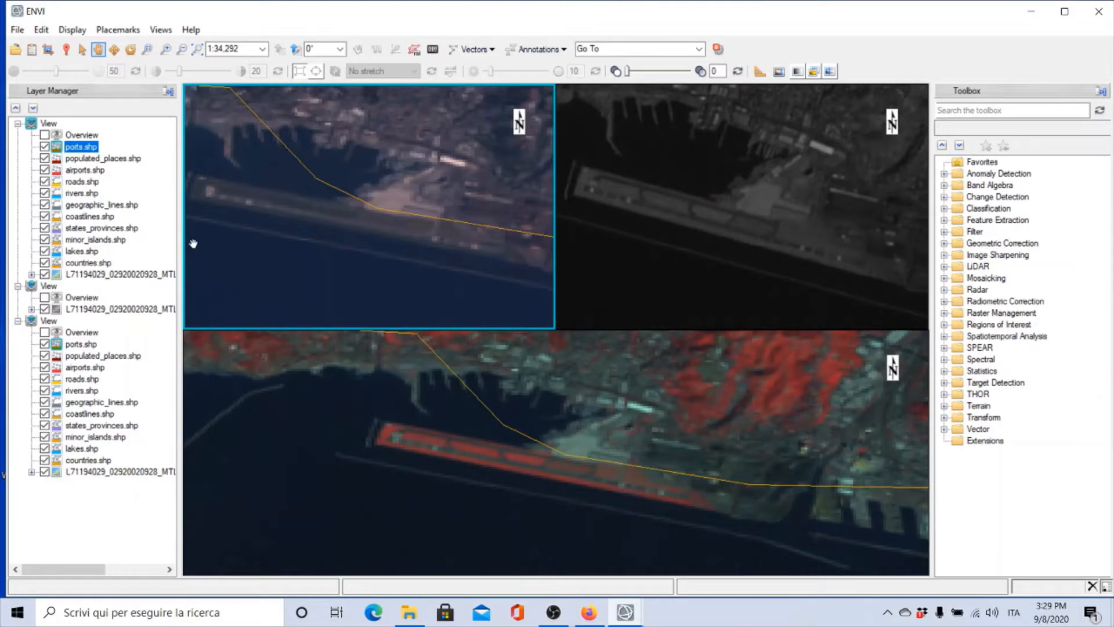
- Remove the ports layer from the true-colour view, and delete that whole view
{"action": "right_click", "coordinate": [68, 148]}
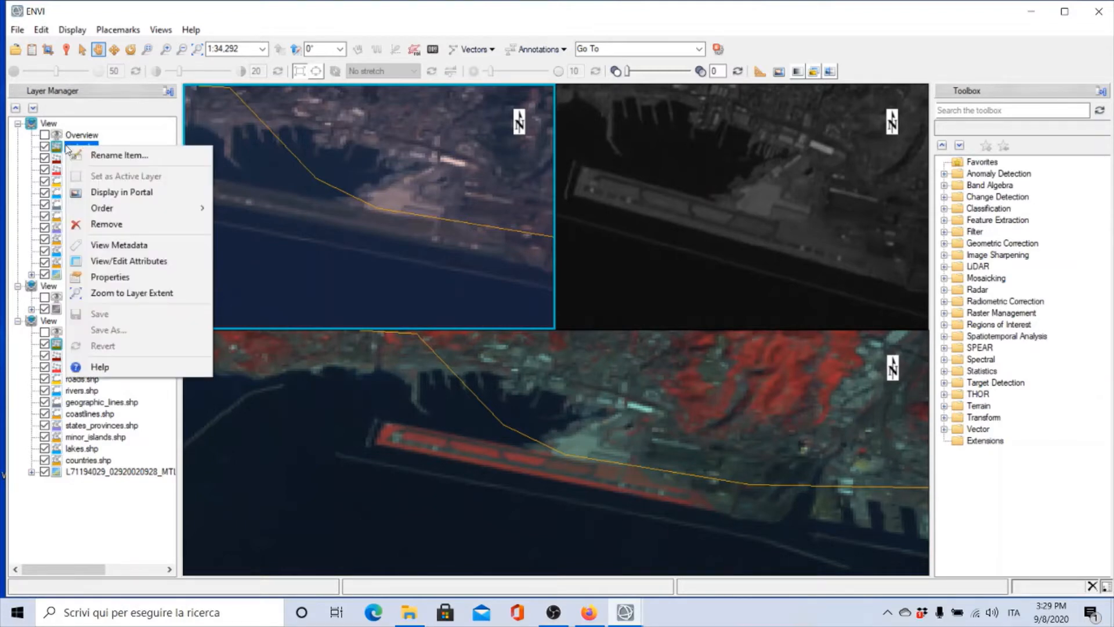
{"action": "left_click", "coordinate": [95, 225]}
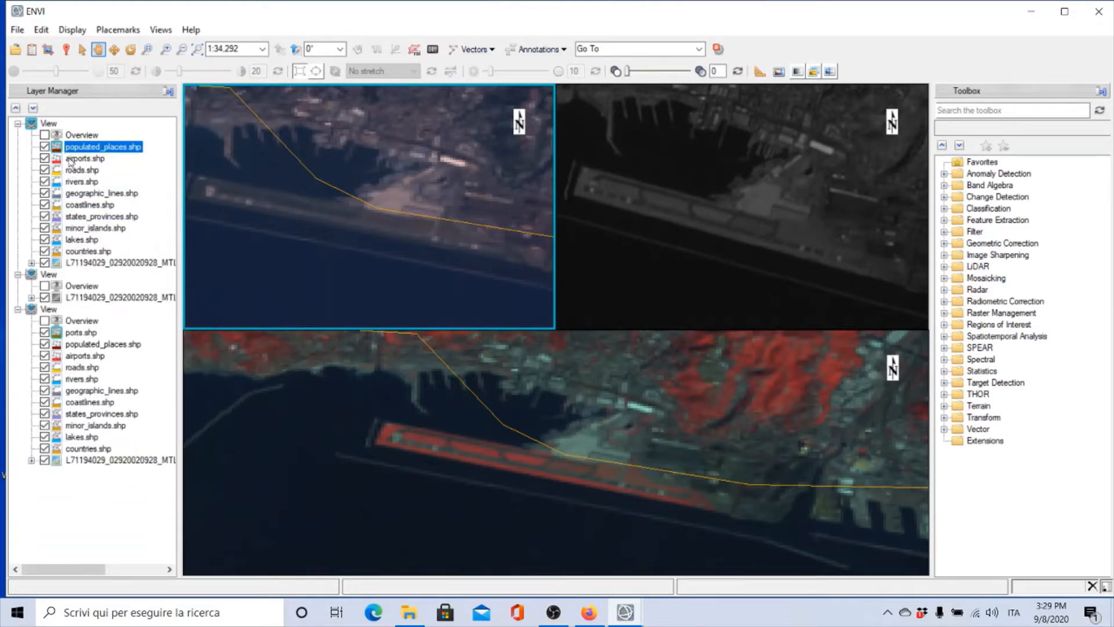
{"action": "right_click", "coordinate": [29, 125]}
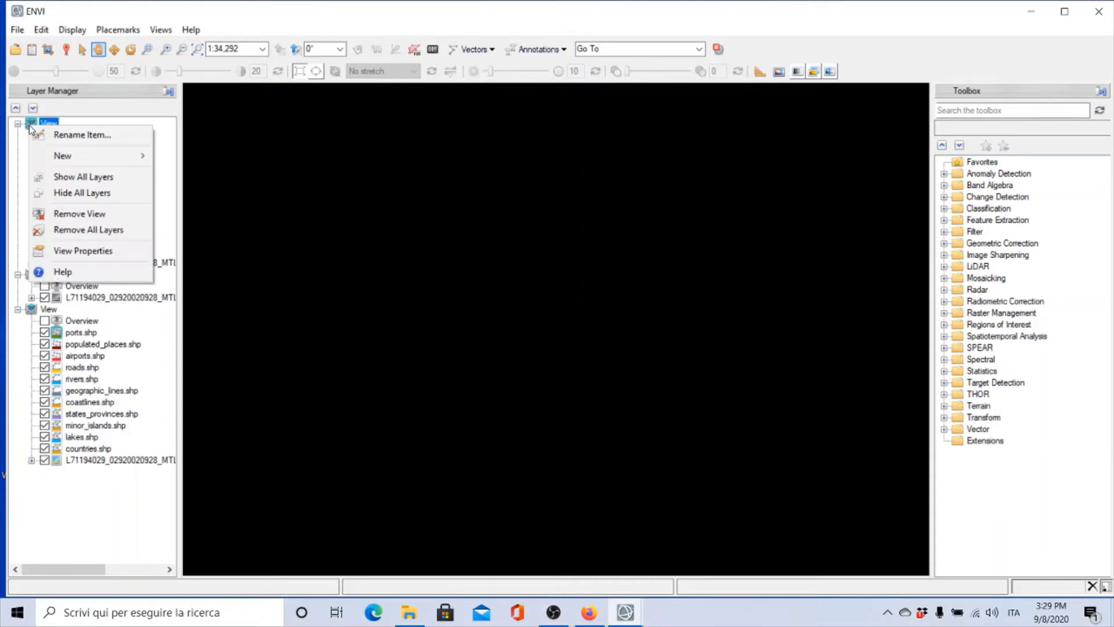
{"action": "left_click", "coordinate": [68, 215]}
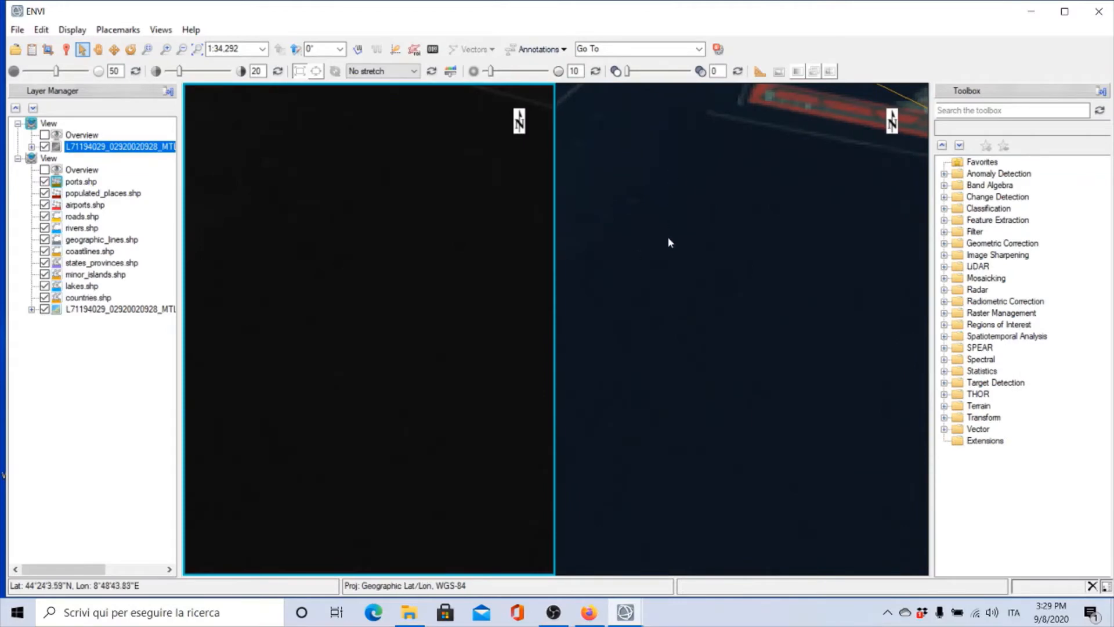
- Go to the "Aeroporto Genova" placemark and hide every vector layer, from ports to countries, in the false-colour view
{"action": "left_click", "coordinate": [123, 32]}
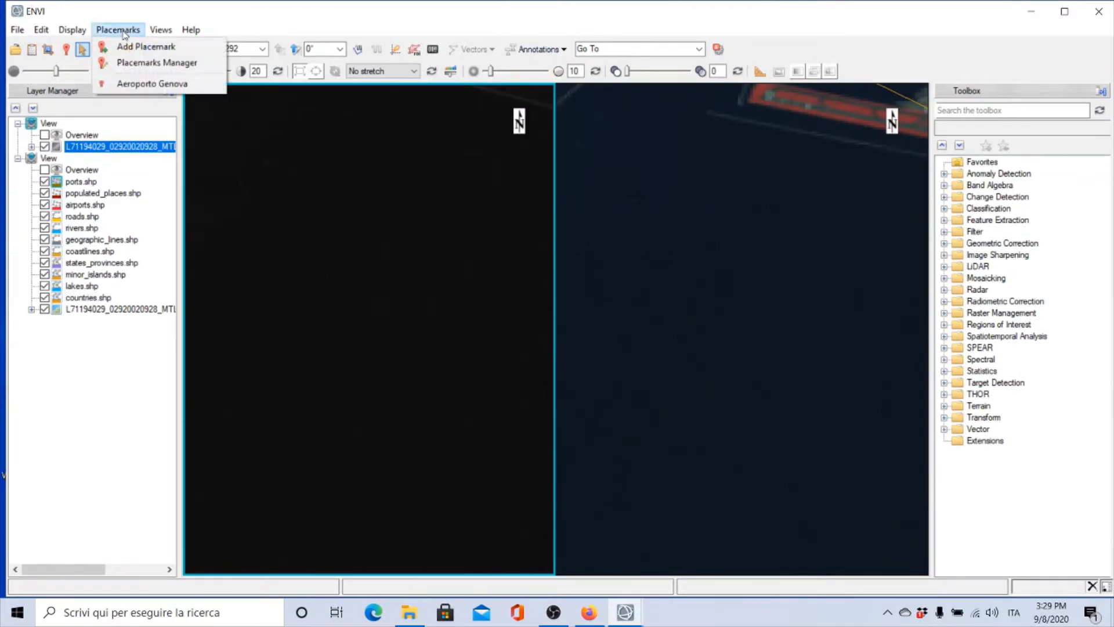
{"action": "left_click", "coordinate": [134, 83]}
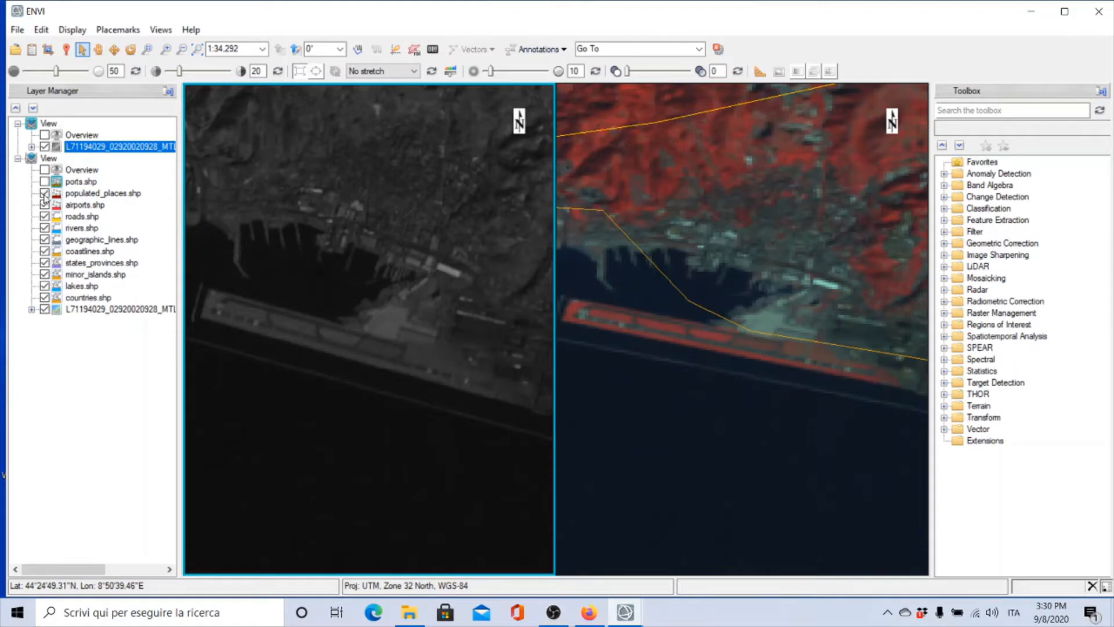
{"action": "left_click", "coordinate": [45, 194]}
{"action": "left_click", "coordinate": [45, 204]}
{"action": "left_click", "coordinate": [45, 217]}
{"action": "left_click", "coordinate": [45, 228]}
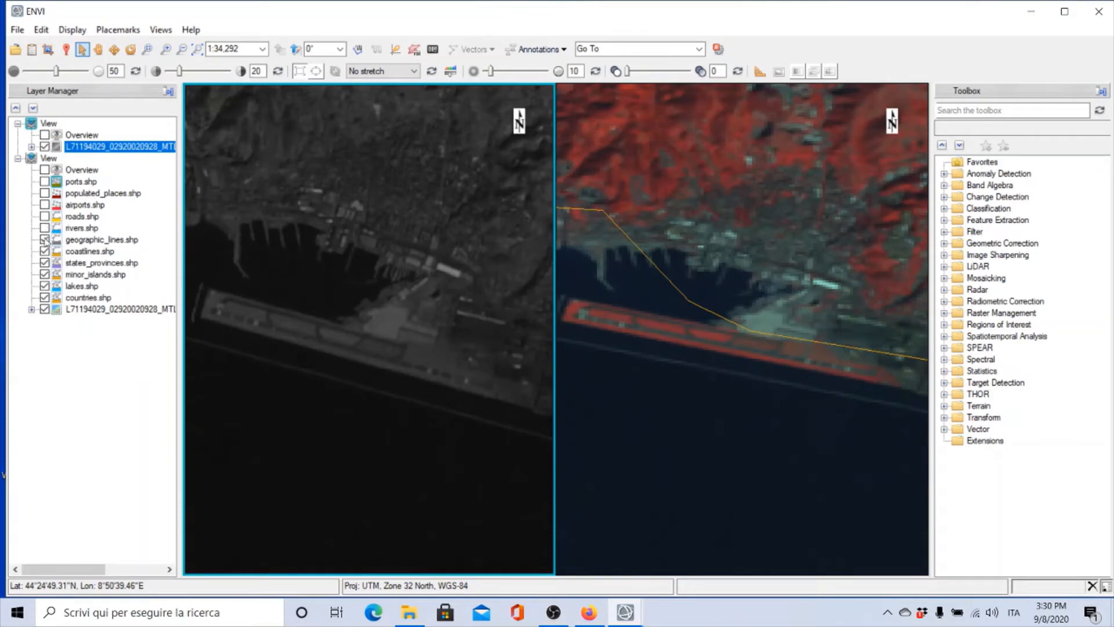
{"action": "left_click", "coordinate": [45, 240]}
{"action": "left_click", "coordinate": [45, 251]}
{"action": "left_click", "coordinate": [44, 262]}
{"action": "left_click", "coordinate": [44, 275]}
{"action": "left_click", "coordinate": [44, 286]}
{"action": "left_click", "coordinate": [45, 298]}
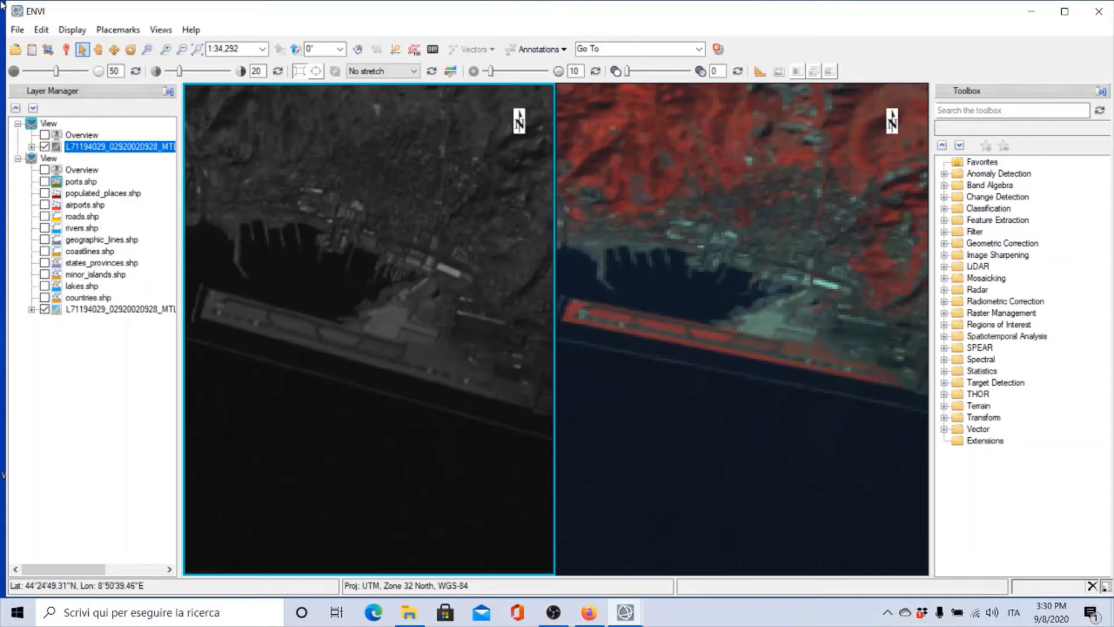
{"action": "left_click", "coordinate": [72, 30]}
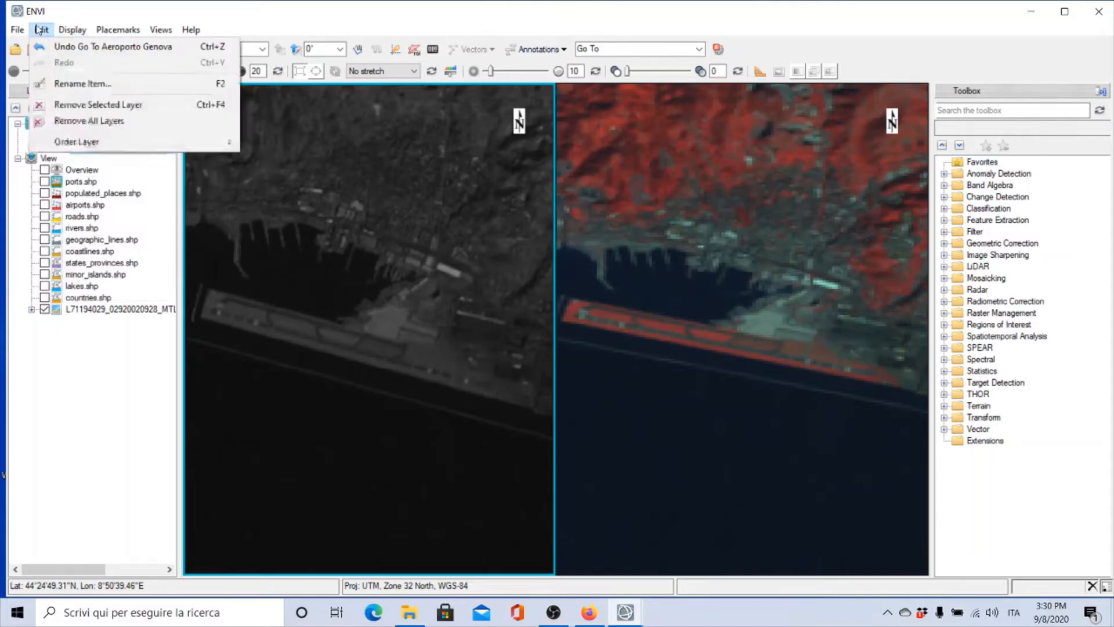
{"action": "mouse_move", "coordinate": [12, 26]}
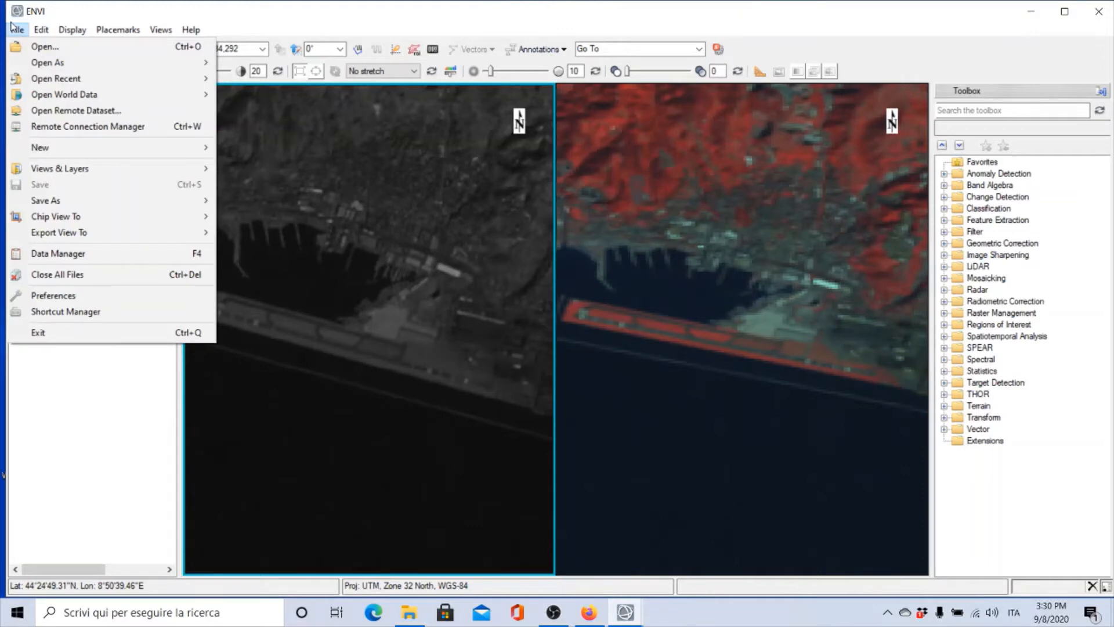
{"action": "mouse_move", "coordinate": [47, 174]}
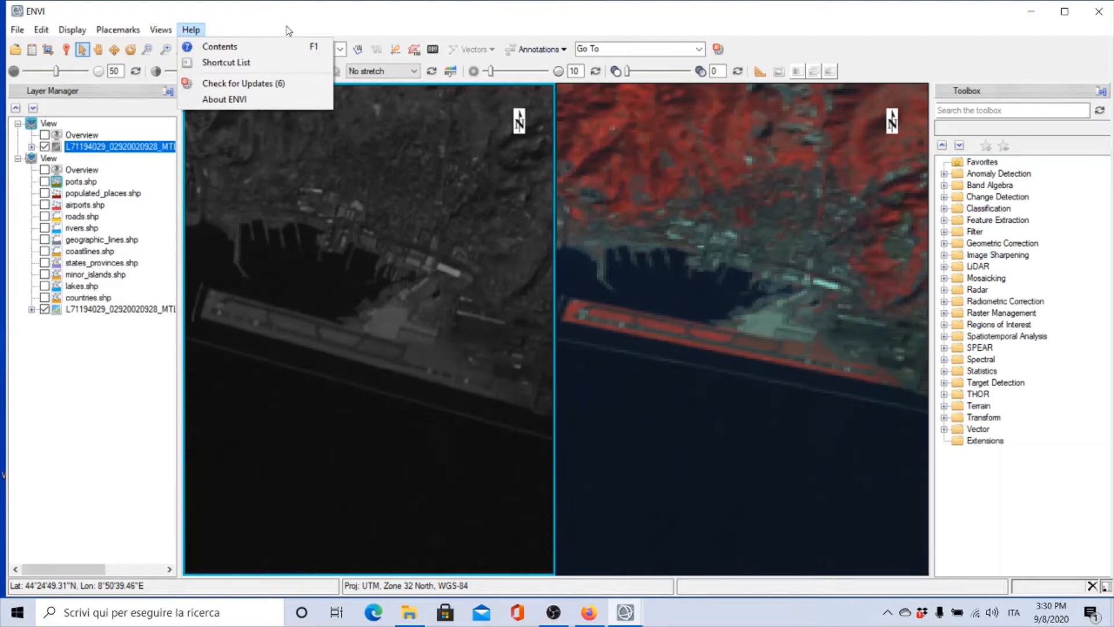
{"action": "left_click", "coordinate": [494, 21]}
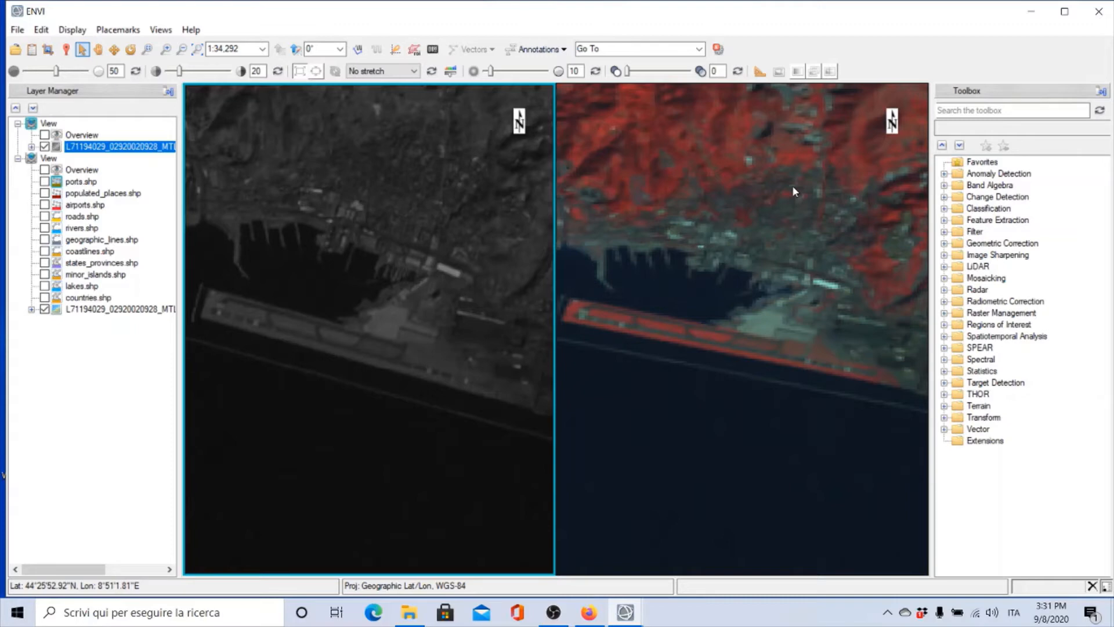
{"action": "left_click", "coordinate": [18, 32]}
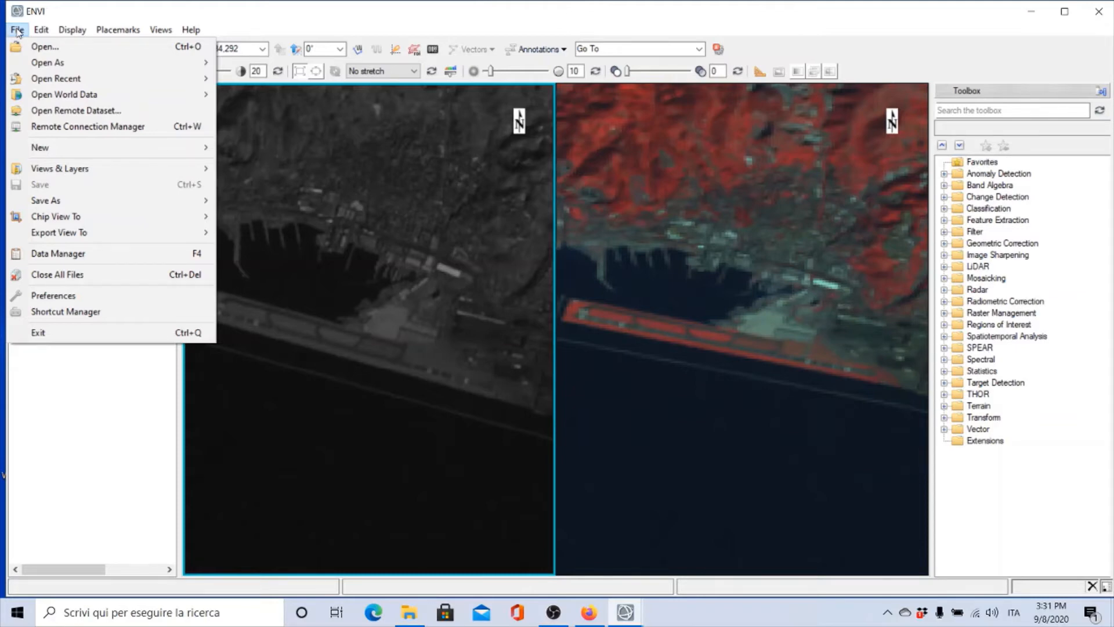
{"action": "mouse_move", "coordinate": [42, 29]}
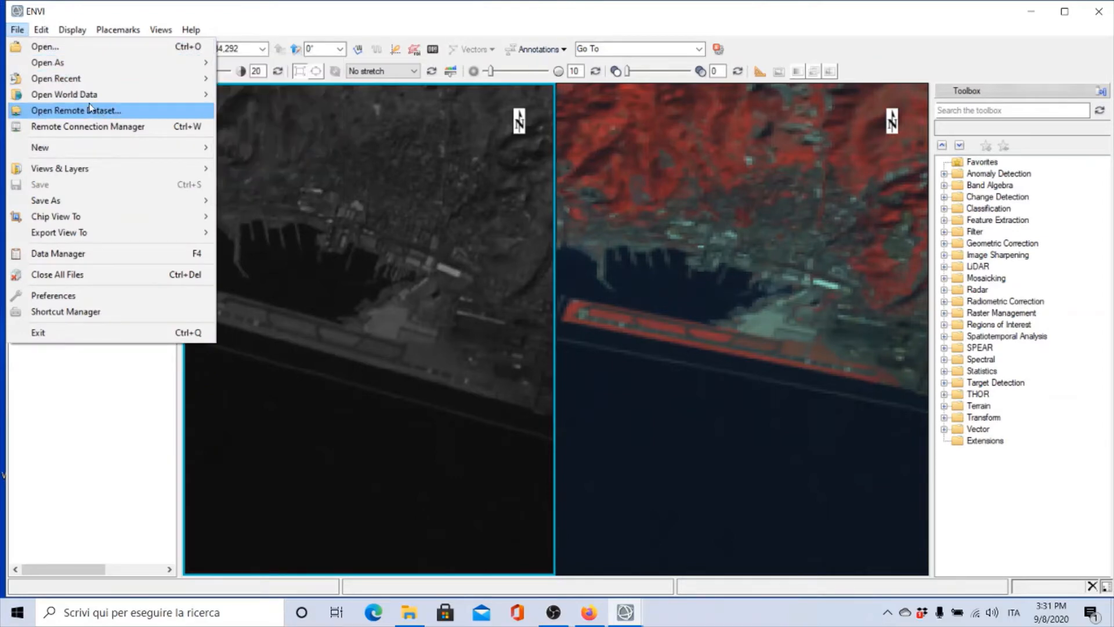
{"action": "mouse_move", "coordinate": [82, 206]}
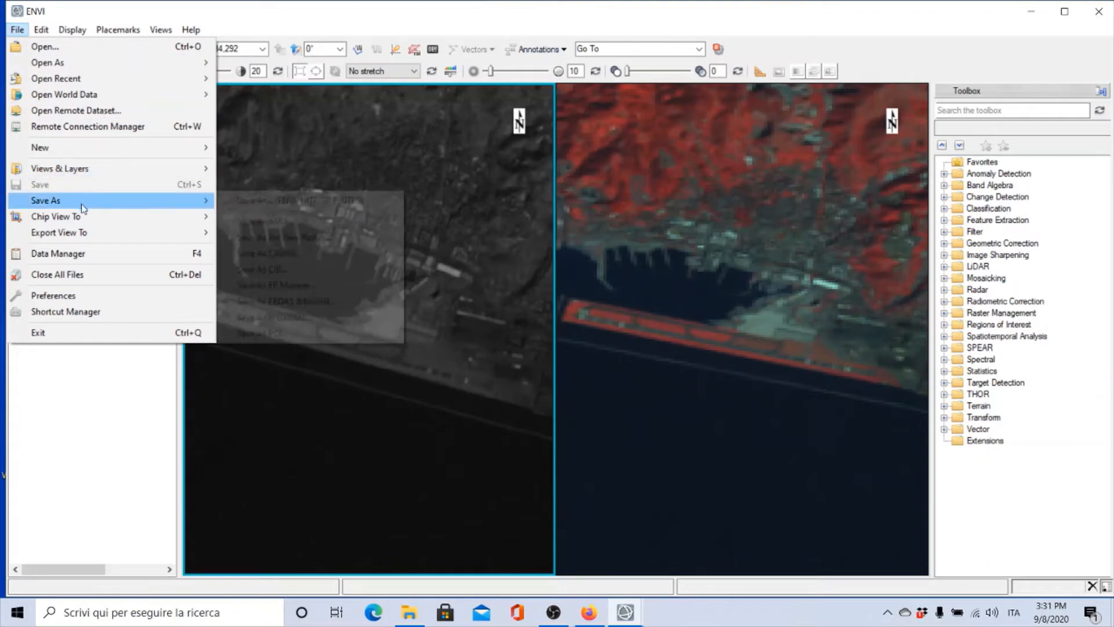
{"action": "mouse_move", "coordinate": [85, 234]}
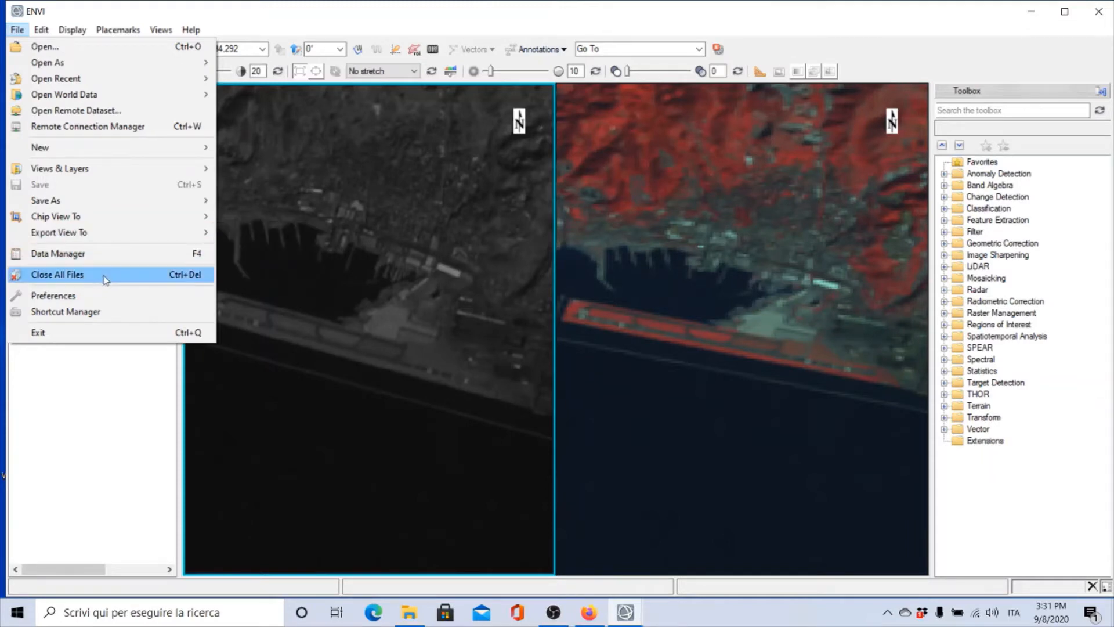
{"action": "mouse_move", "coordinate": [168, 33]}
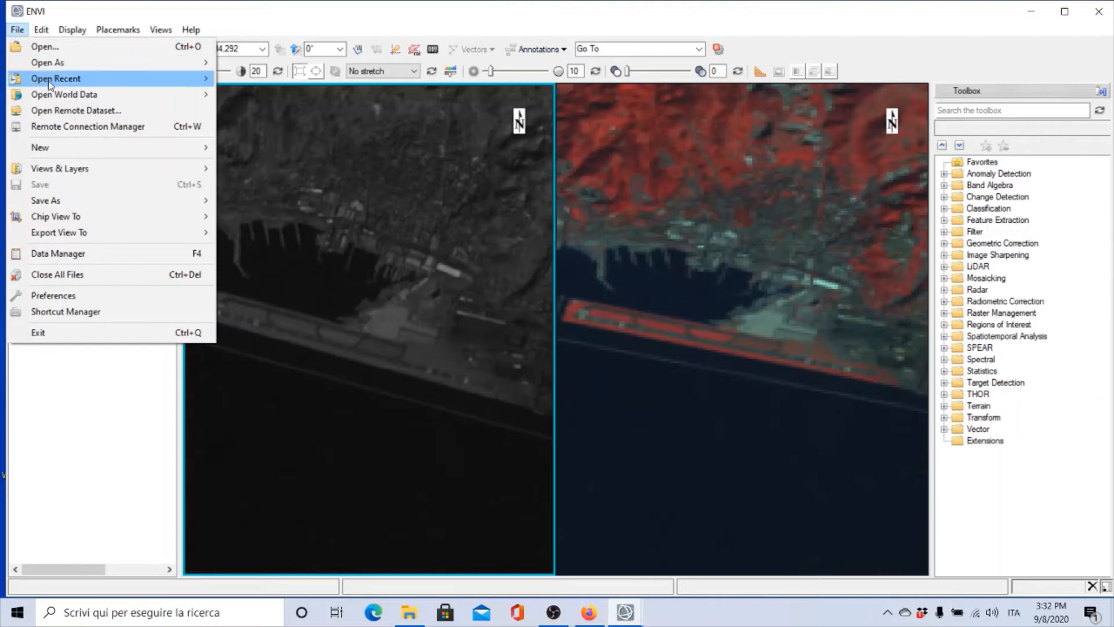
{"action": "mouse_move", "coordinate": [54, 81]}
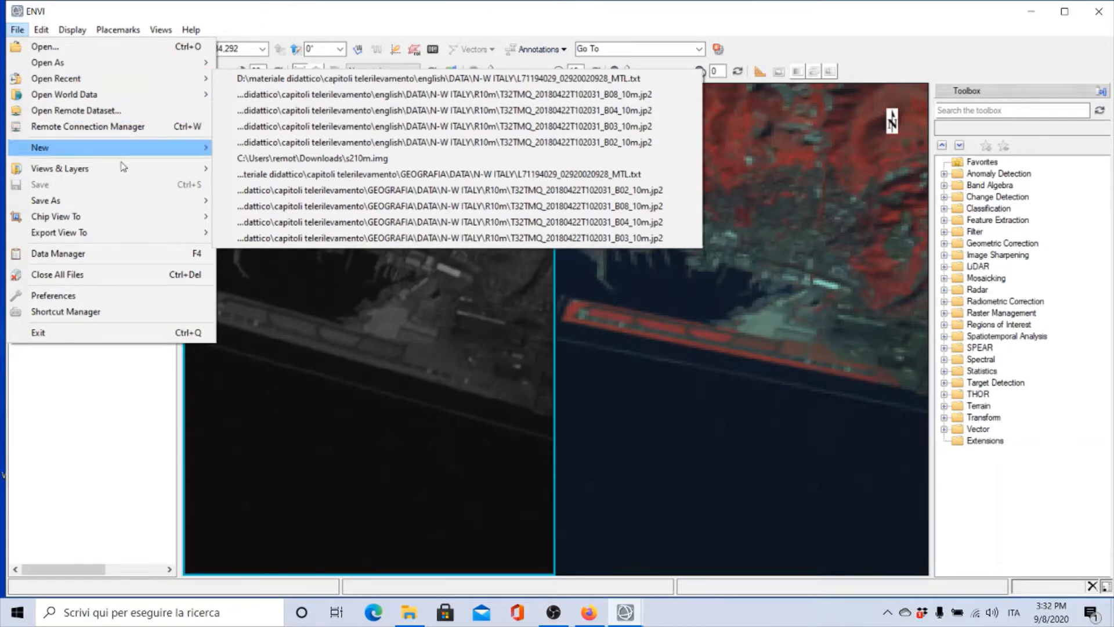
{"action": "mouse_move", "coordinate": [149, 238]}
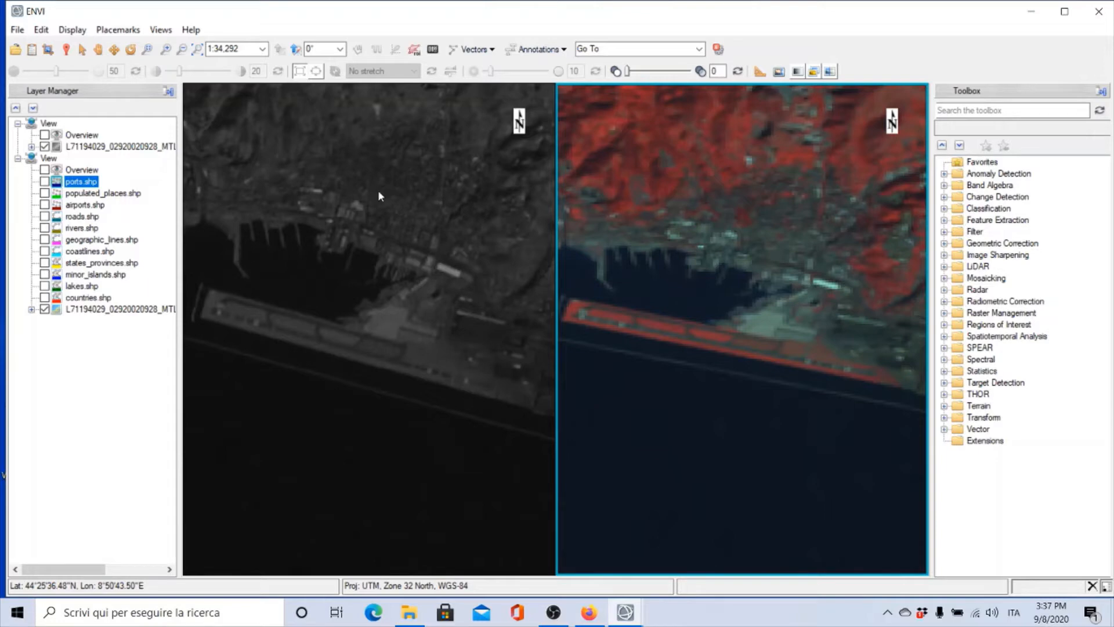
- Save the current views and layers to a JSON file named test in the Download folder
{"action": "left_click", "coordinate": [19, 29]}
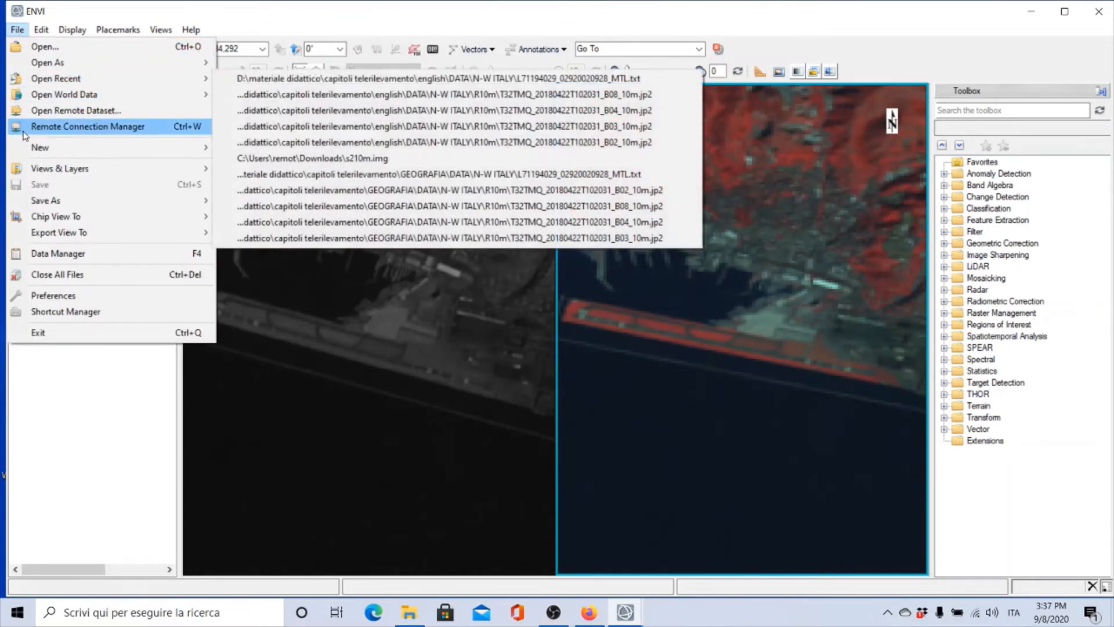
{"action": "mouse_move", "coordinate": [33, 169]}
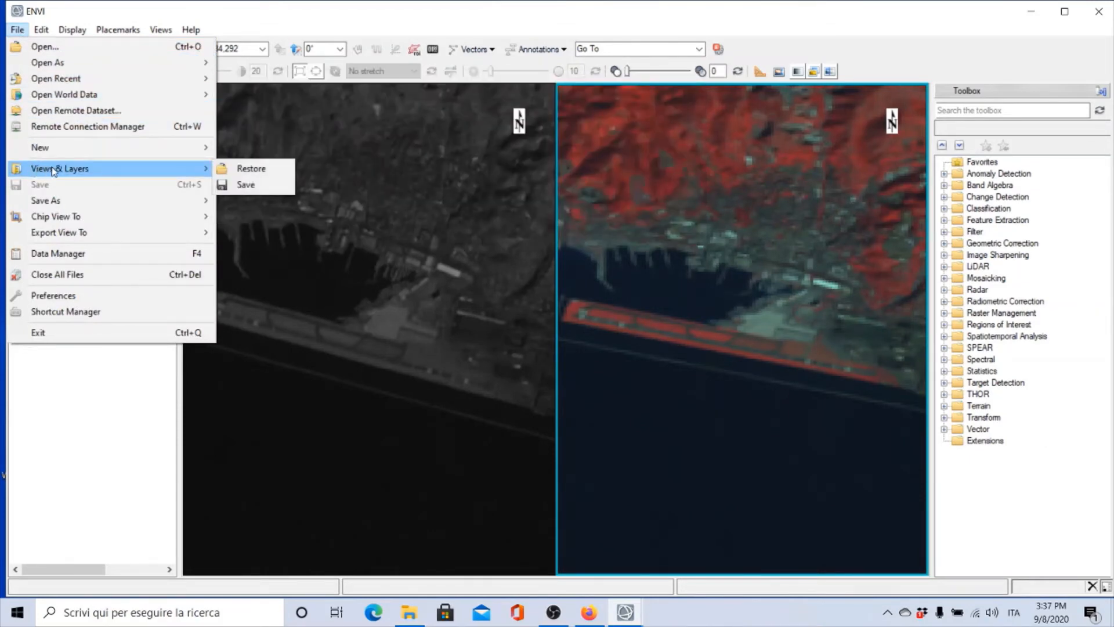
{"action": "left_click", "coordinate": [256, 185]}
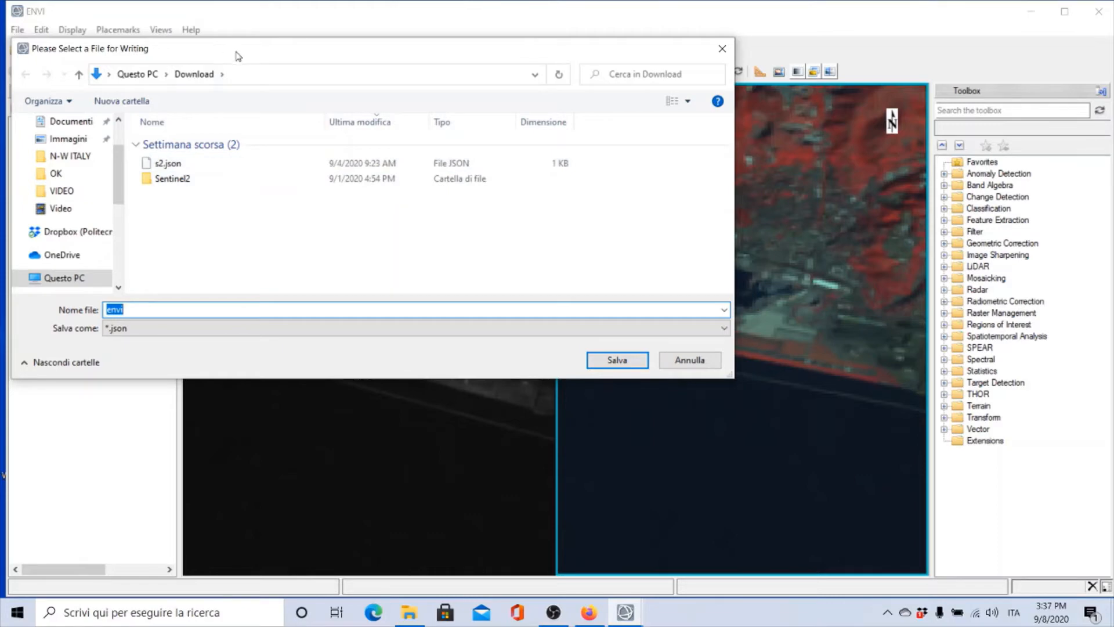
{"action": "left_click_drag", "start_coordinate": [234, 51], "coordinate": [405, 109]}
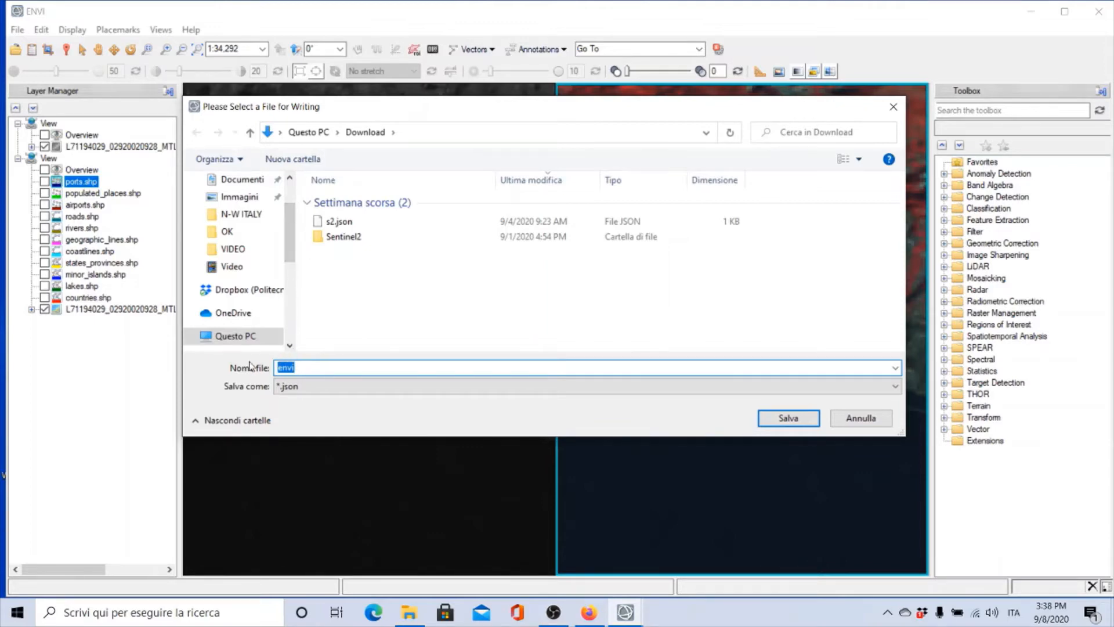
{"action": "type", "text": "test"}
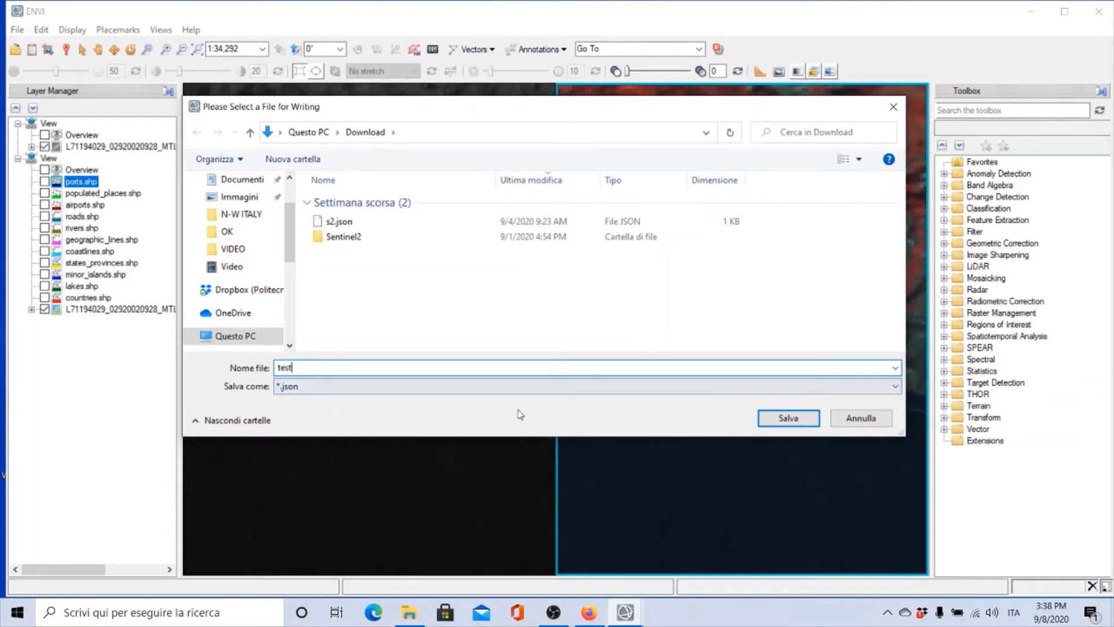
{"action": "left_click", "coordinate": [788, 418]}
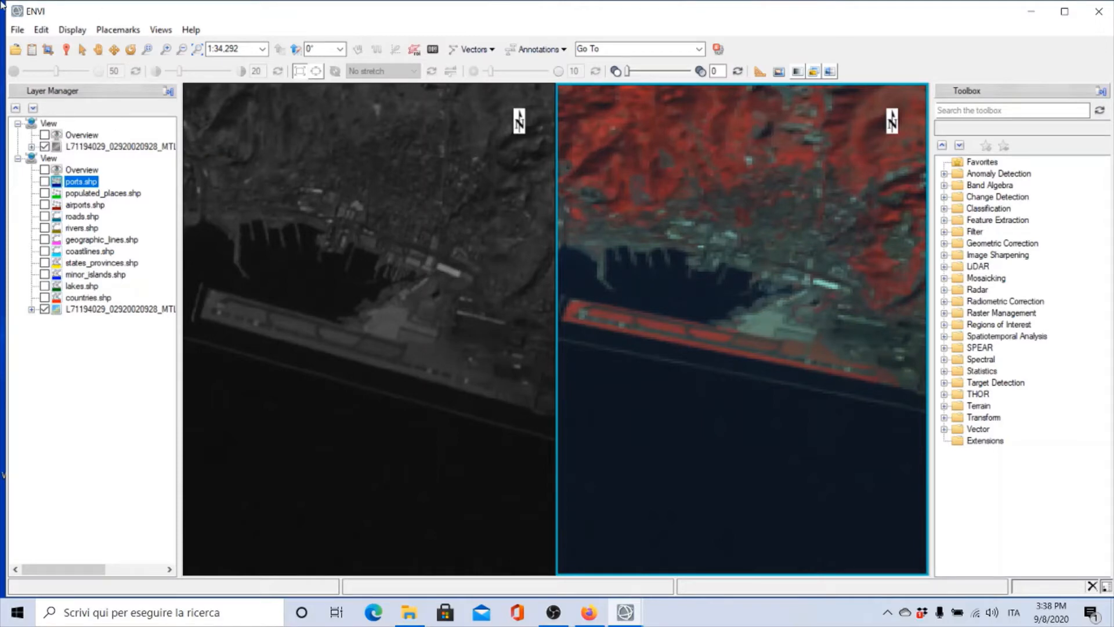
- Close all open files, agreeing to the confirmation
{"action": "left_click", "coordinate": [18, 31]}
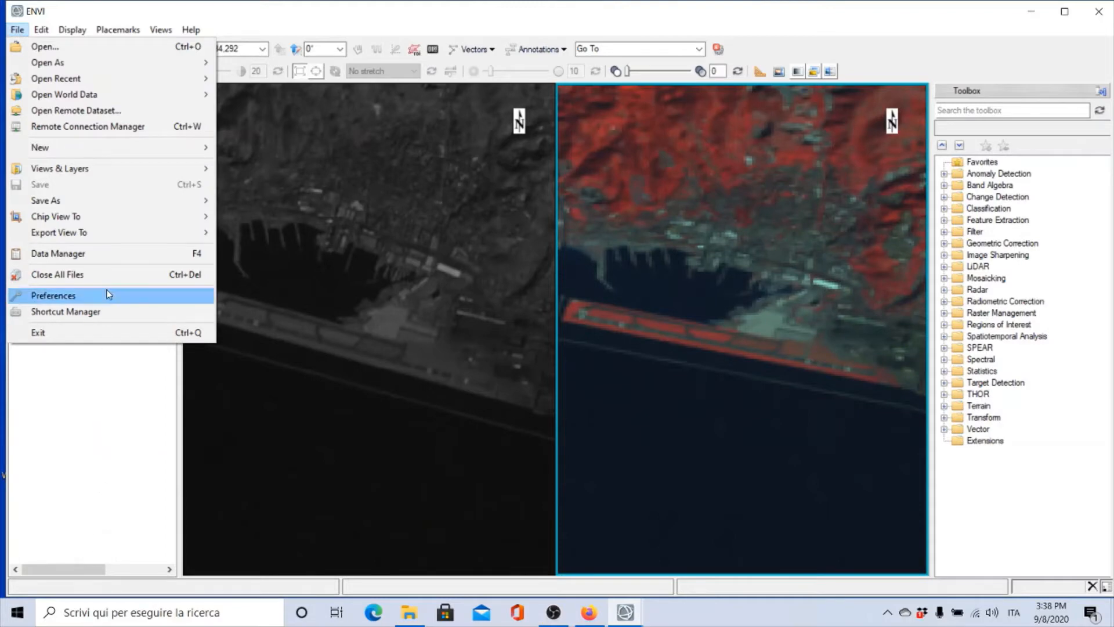
{"action": "left_click", "coordinate": [105, 358]}
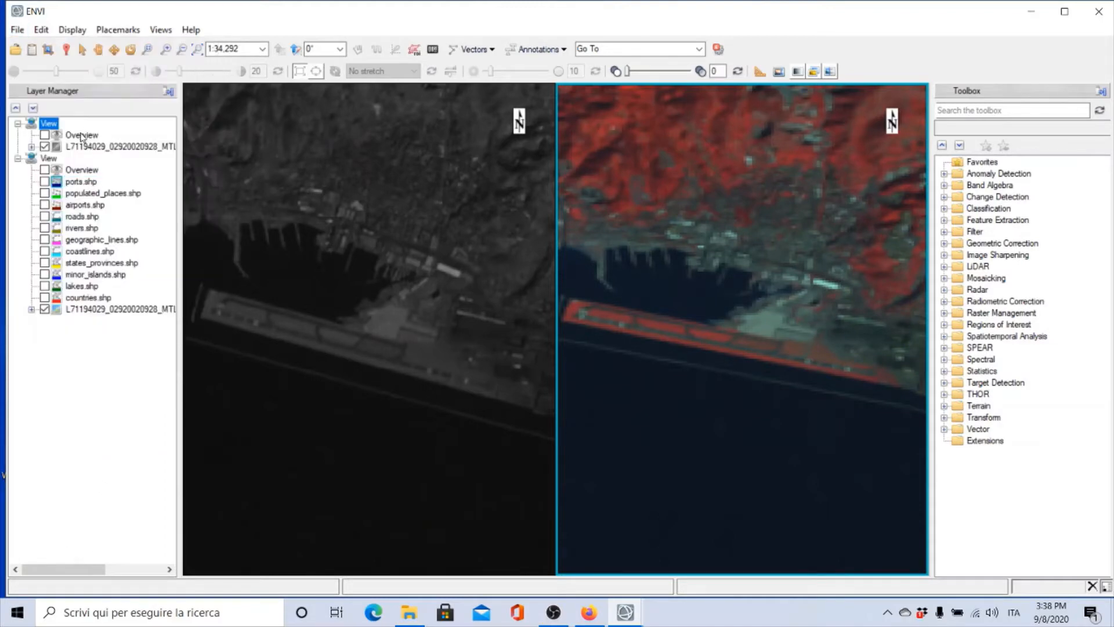
{"action": "left_click", "coordinate": [18, 30]}
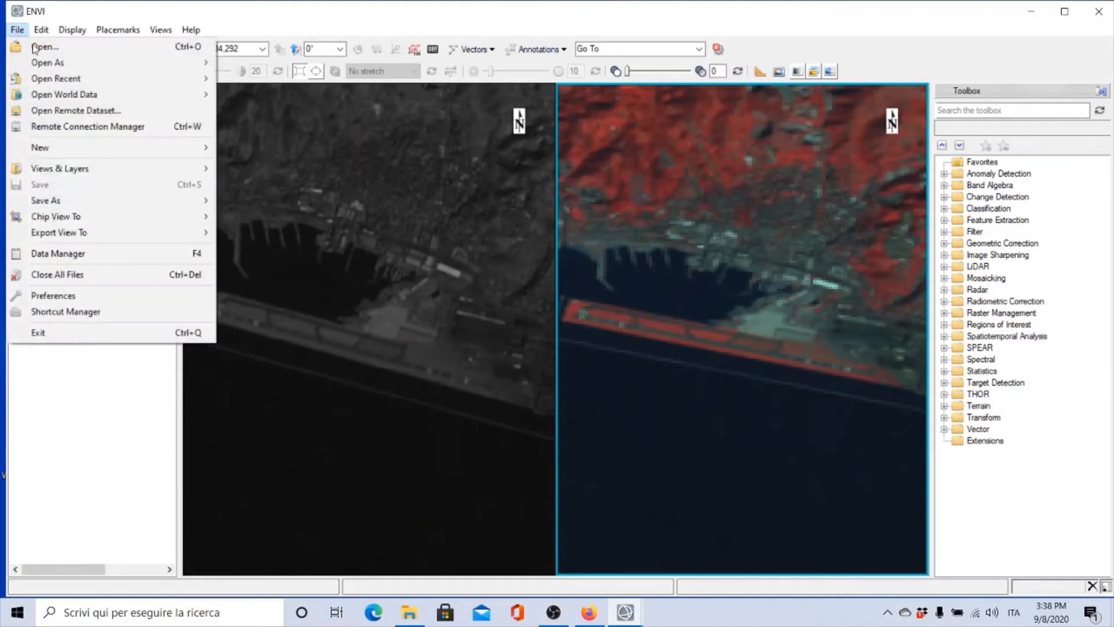
{"action": "left_click", "coordinate": [69, 279]}
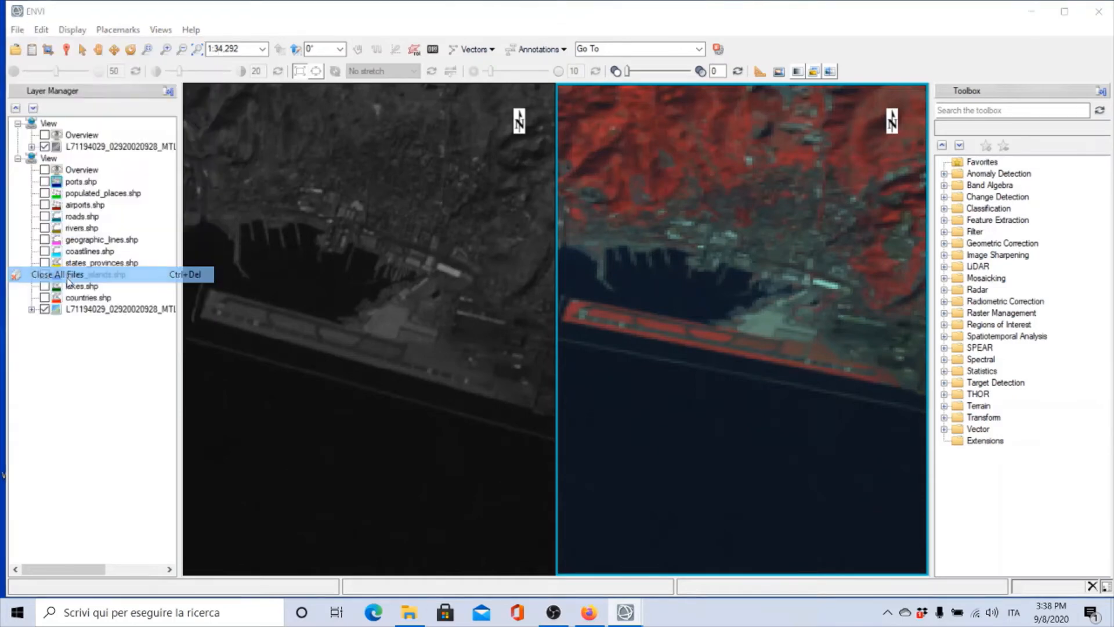
{"action": "left_click", "coordinate": [567, 344]}
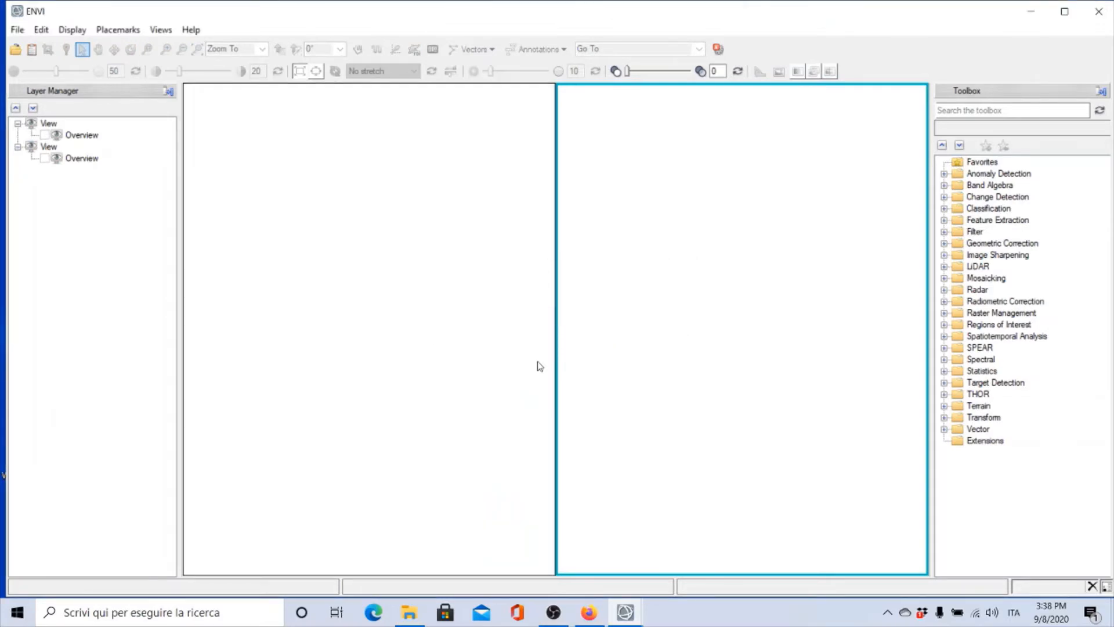
- Remove the second of the two empty views so that a single view remains
{"action": "right_click", "coordinate": [47, 147]}
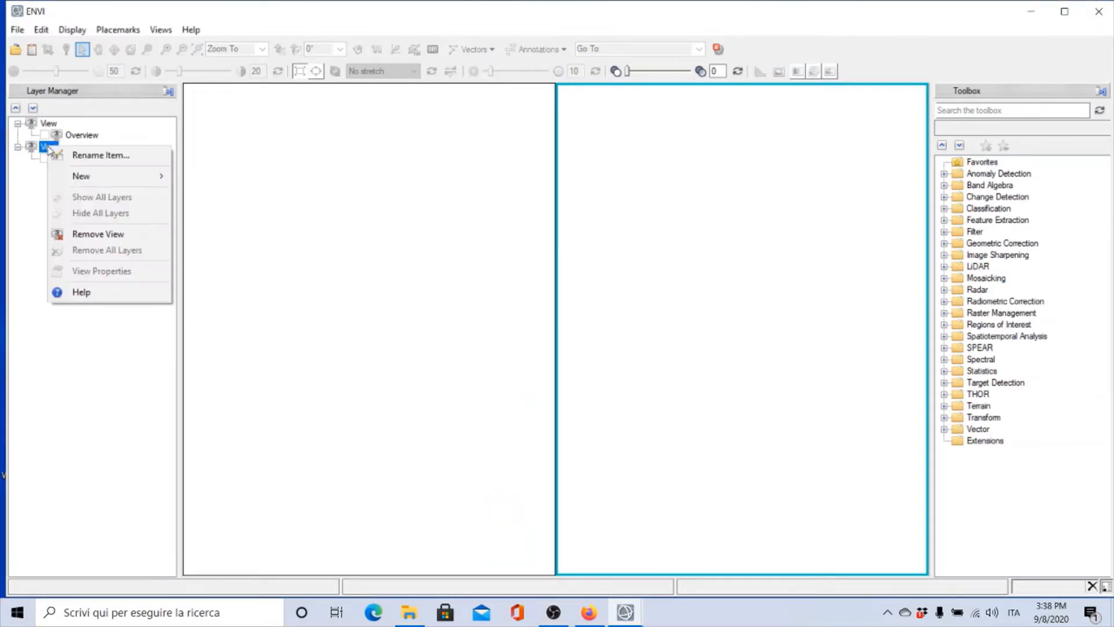
{"action": "left_click", "coordinate": [98, 235]}
{"action": "right_click", "coordinate": [43, 126]}
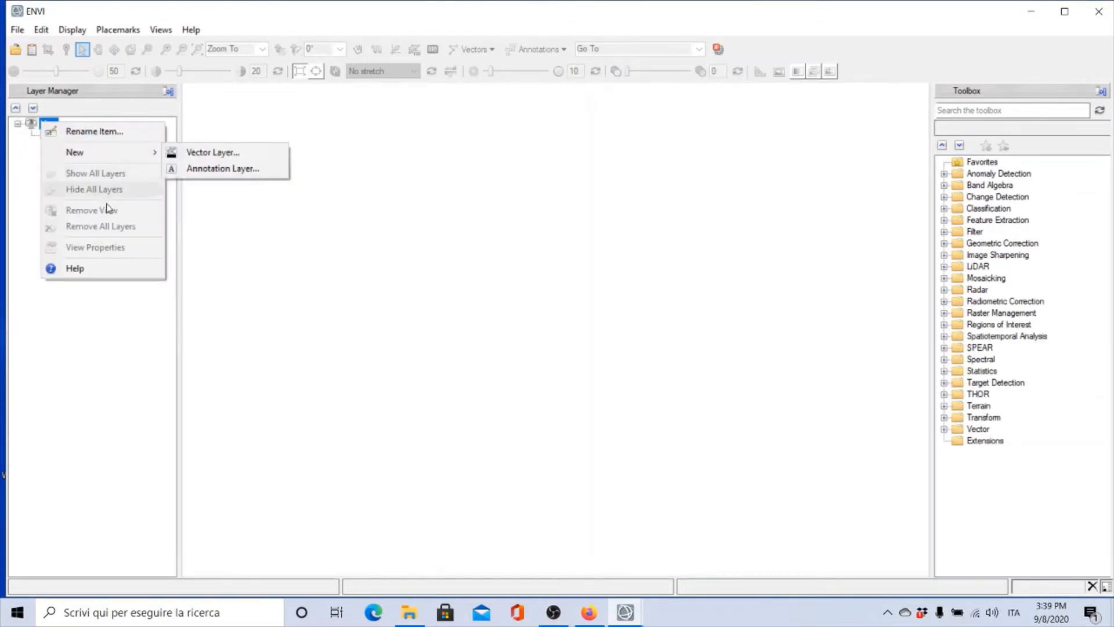
{"action": "left_click", "coordinate": [118, 308]}
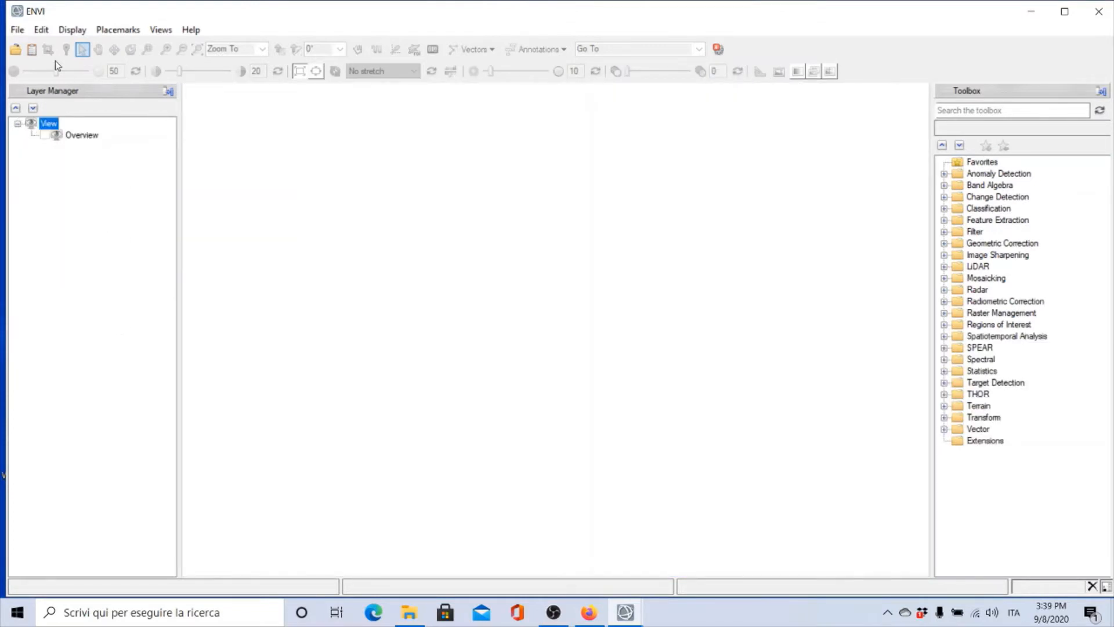
- Restore the saved views and layers from test.json in the Download folder, and dismiss the error message
{"action": "left_click", "coordinate": [17, 29]}
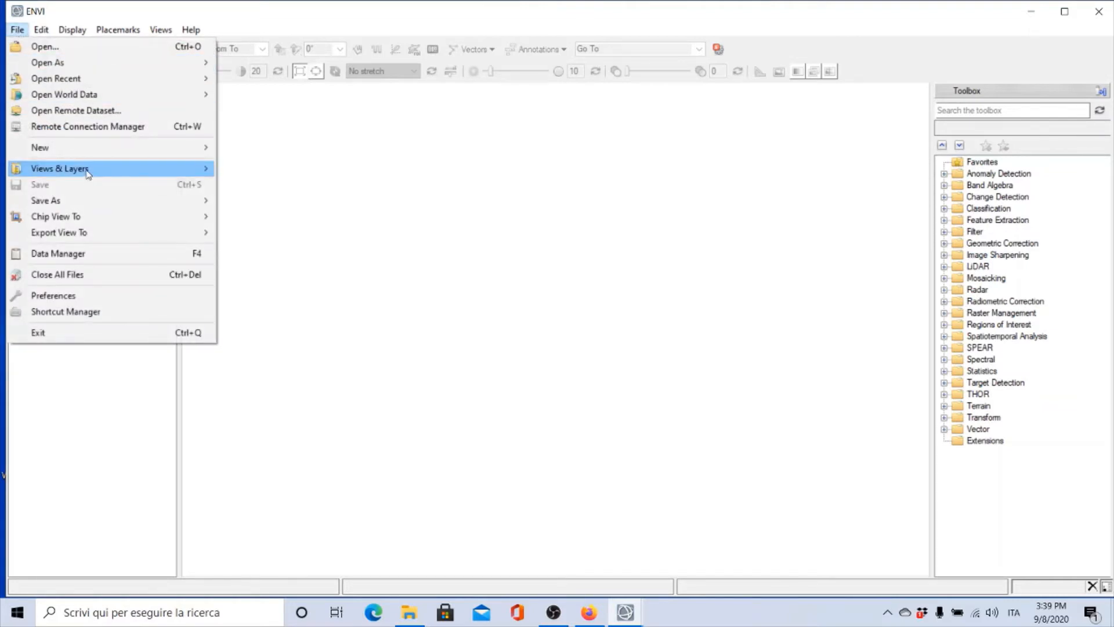
{"action": "mouse_move", "coordinate": [87, 168]}
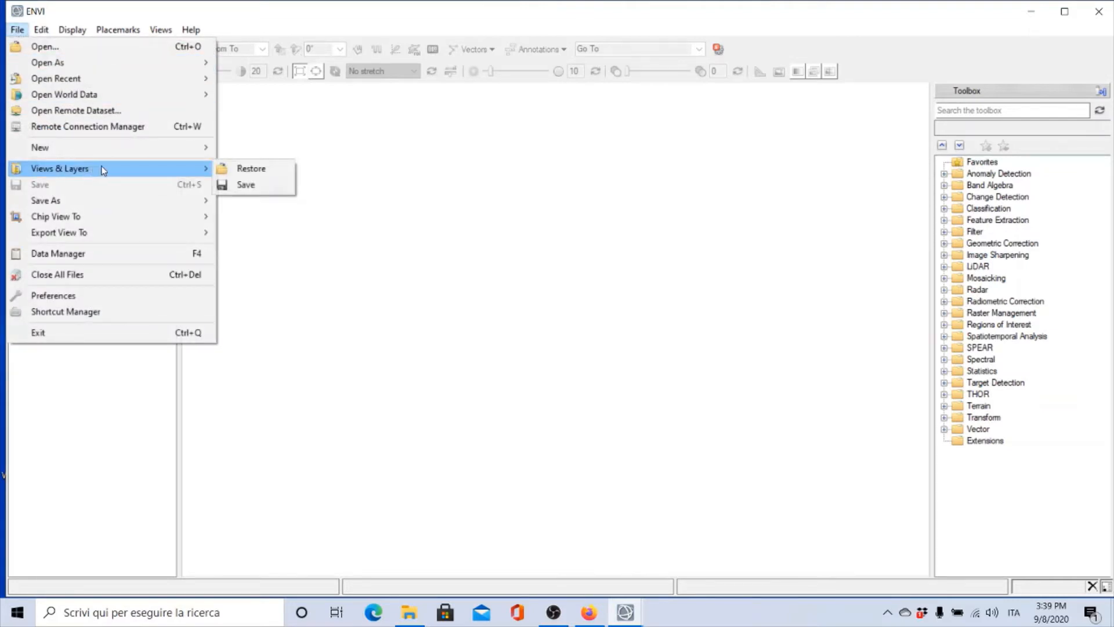
{"action": "left_click", "coordinate": [252, 169]}
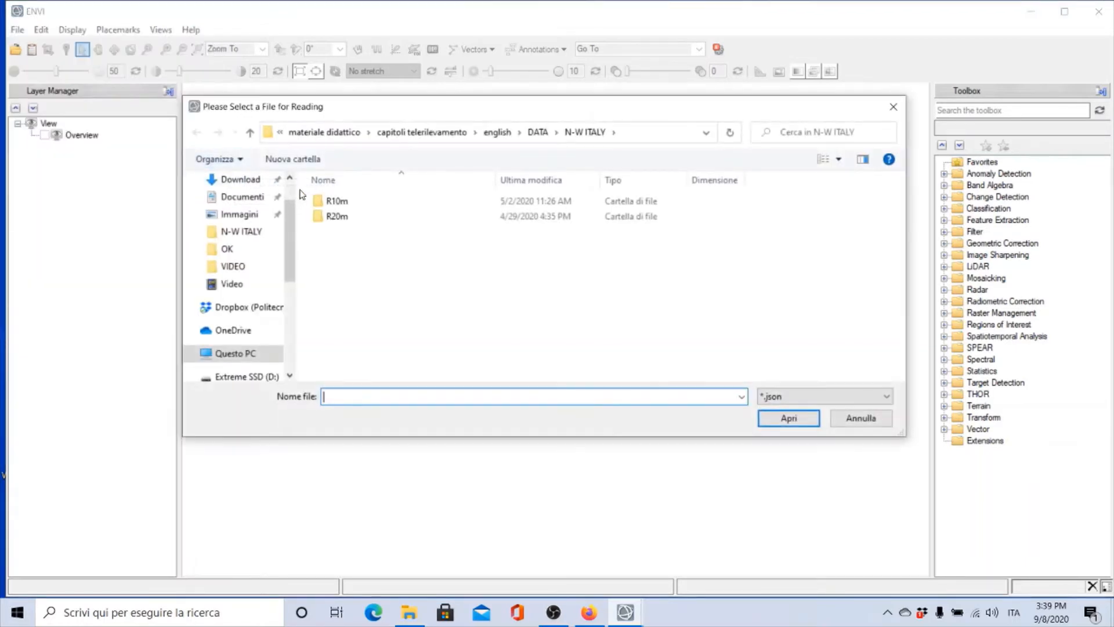
{"action": "left_click", "coordinate": [267, 181]}
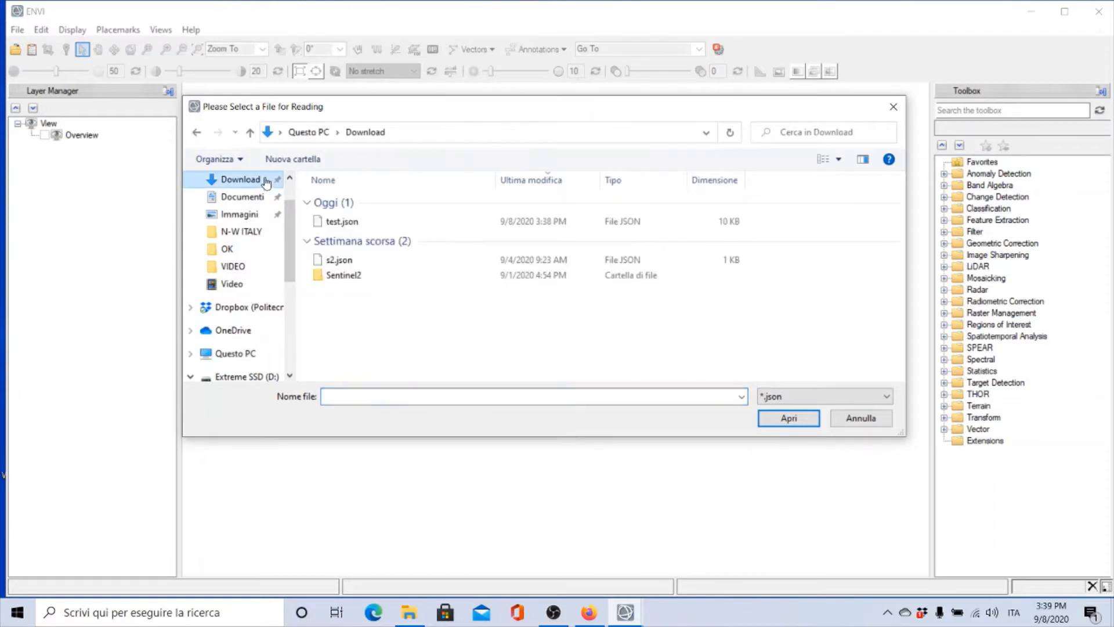
{"action": "left_click", "coordinate": [331, 226]}
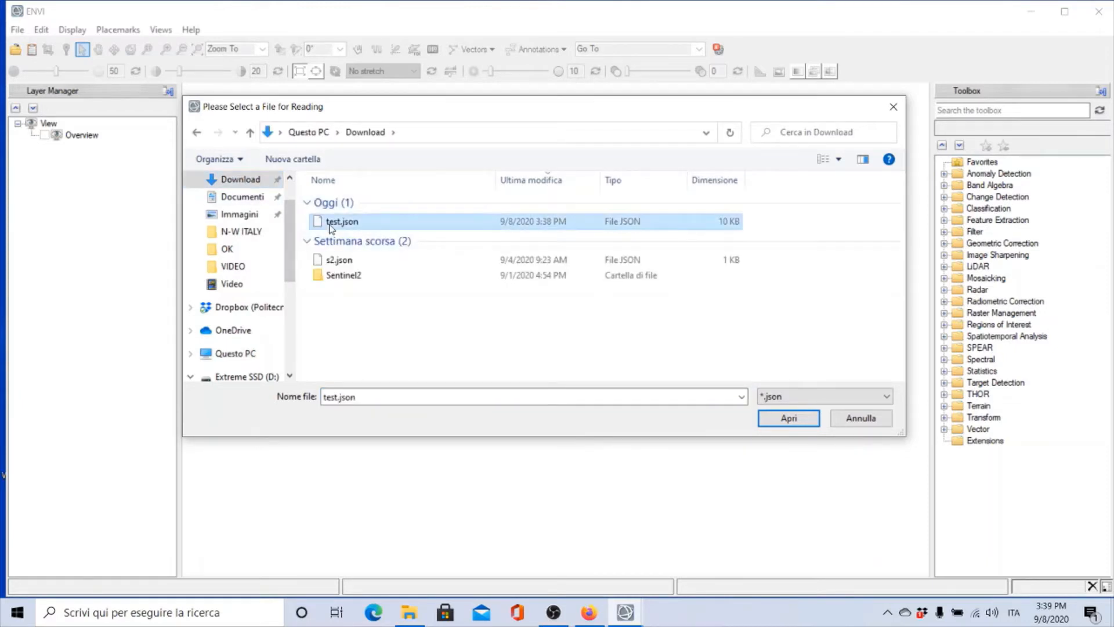
{"action": "left_click", "coordinate": [784, 422]}
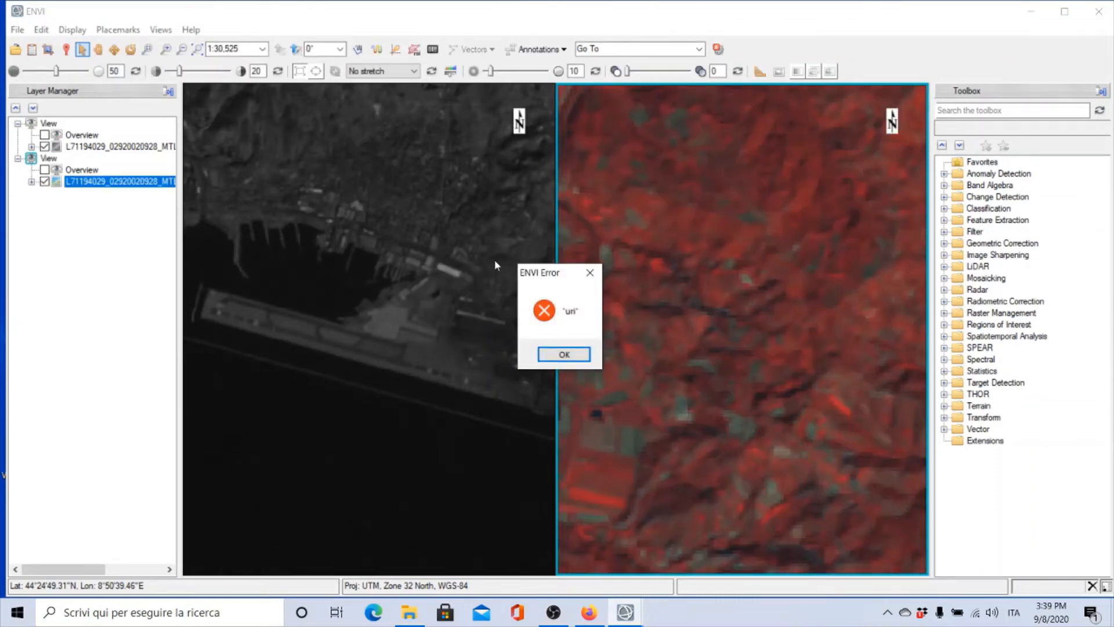
{"action": "left_click", "coordinate": [587, 355]}
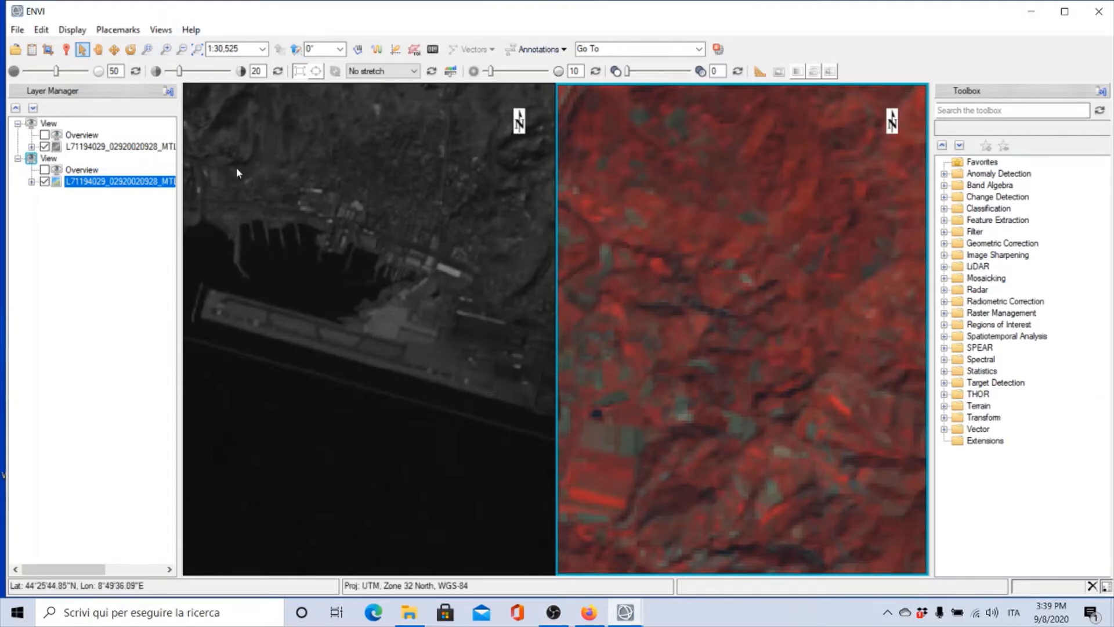
- Geo-link all views, with the panchromatic view selected as the active one
{"action": "left_click", "coordinate": [124, 148]}
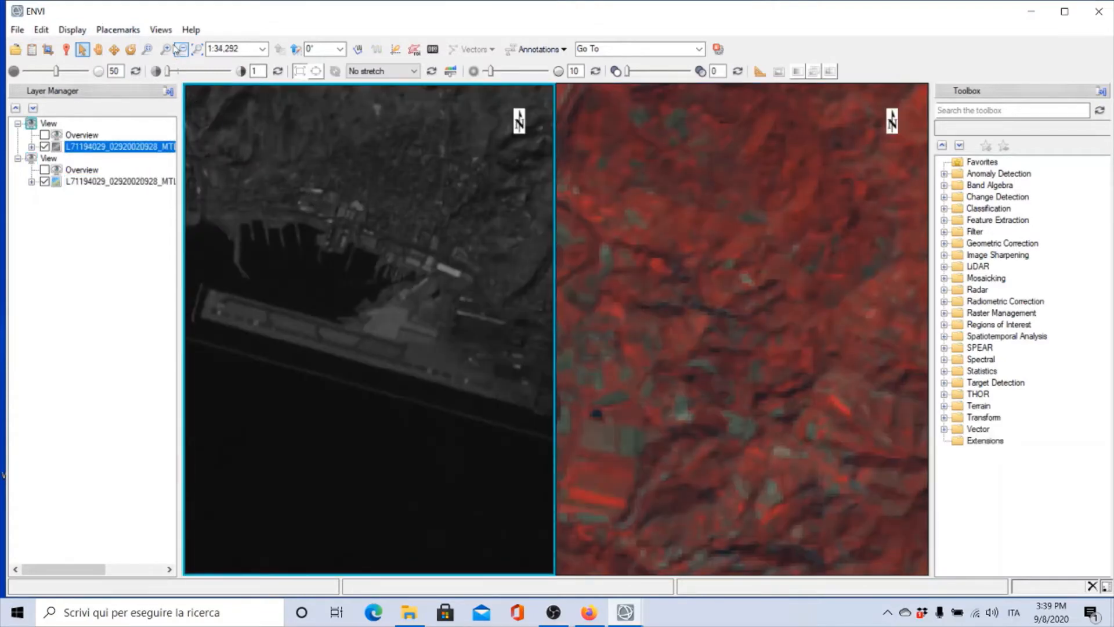
{"action": "left_click", "coordinate": [161, 30]}
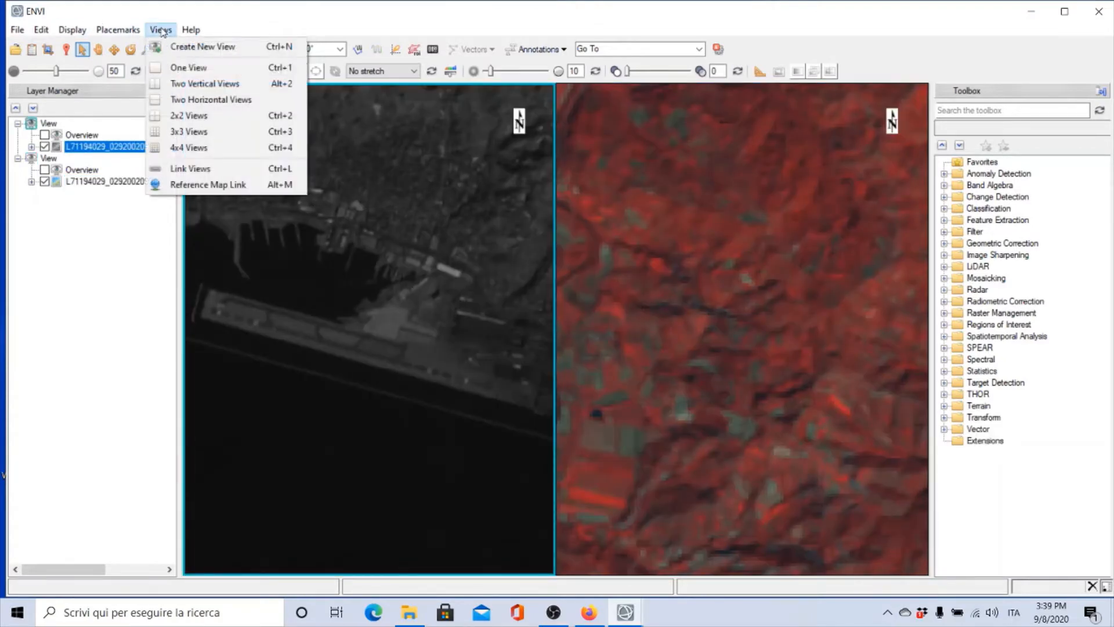
{"action": "left_click", "coordinate": [197, 169]}
{"action": "left_click", "coordinate": [306, 298]}
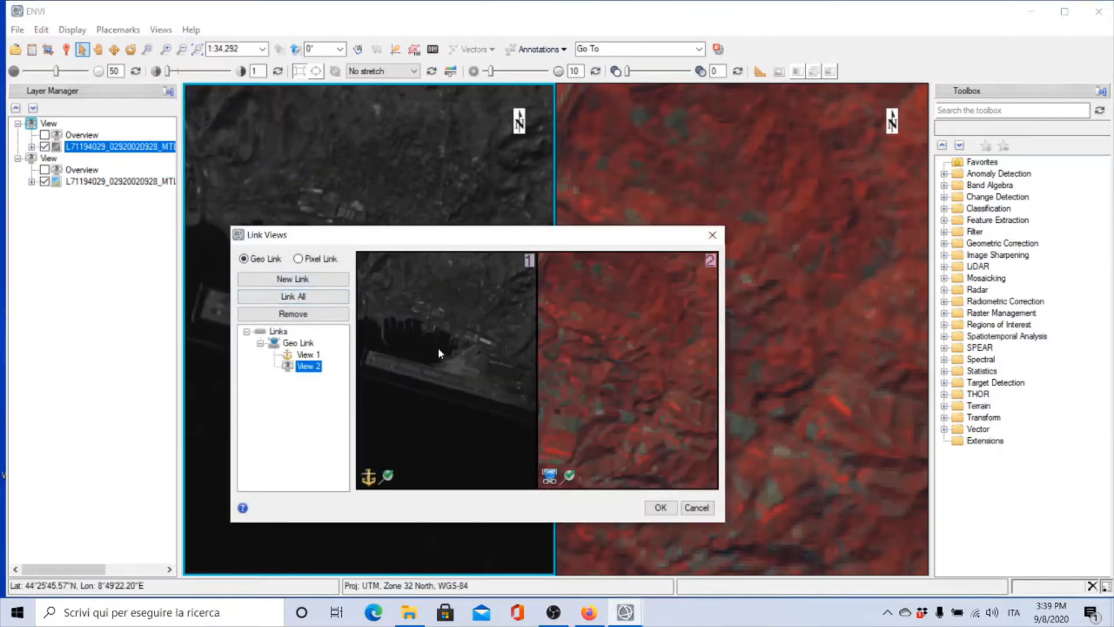
{"action": "left_click", "coordinate": [661, 507]}
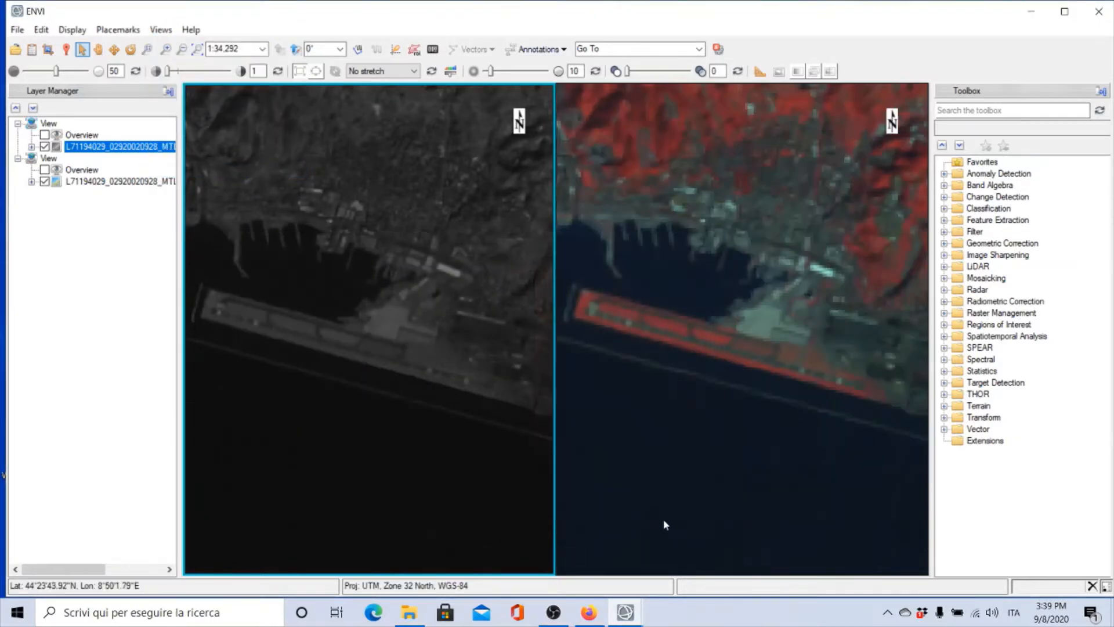
- Pan the linked views eastward along the coast from the airport to the rounded harbour basin
{"action": "left_click", "coordinate": [118, 29]}
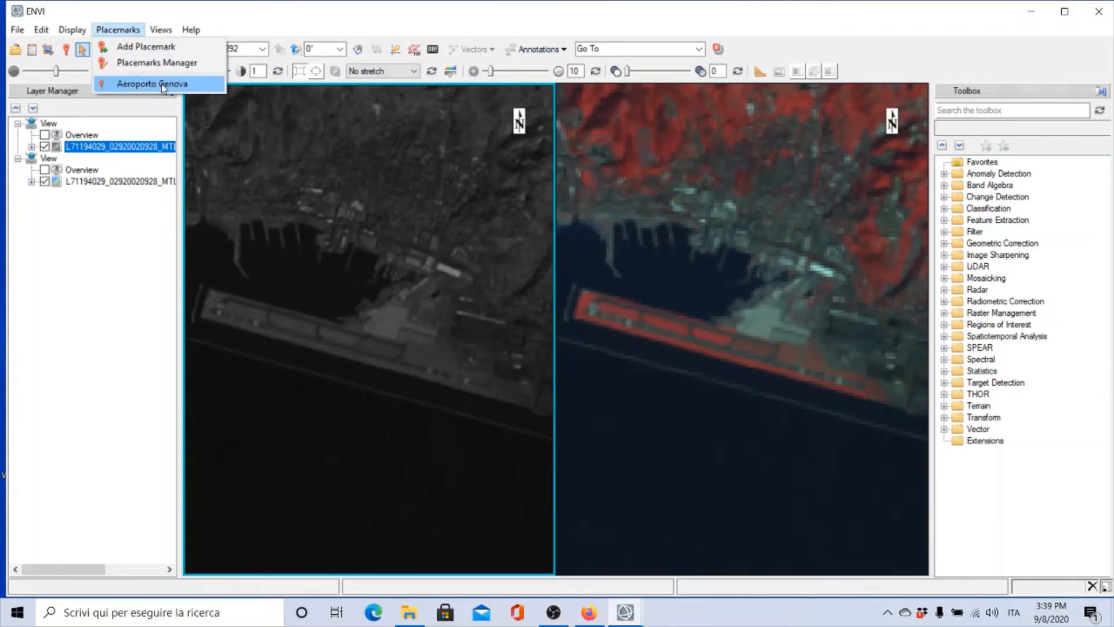
{"action": "left_click", "coordinate": [285, 14]}
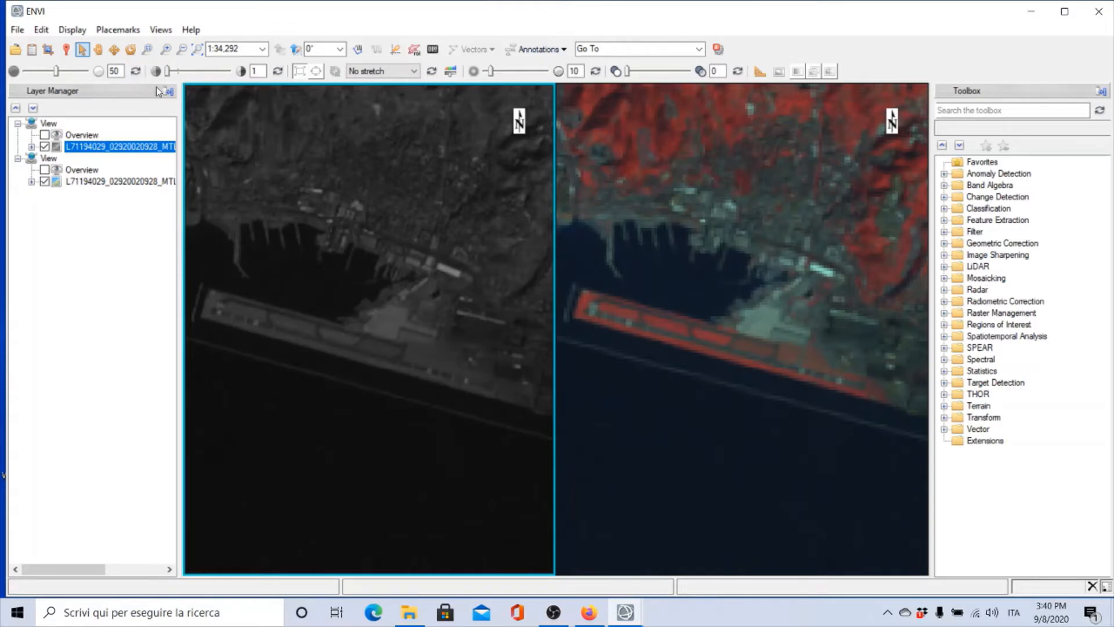
{"action": "left_click", "coordinate": [99, 51]}
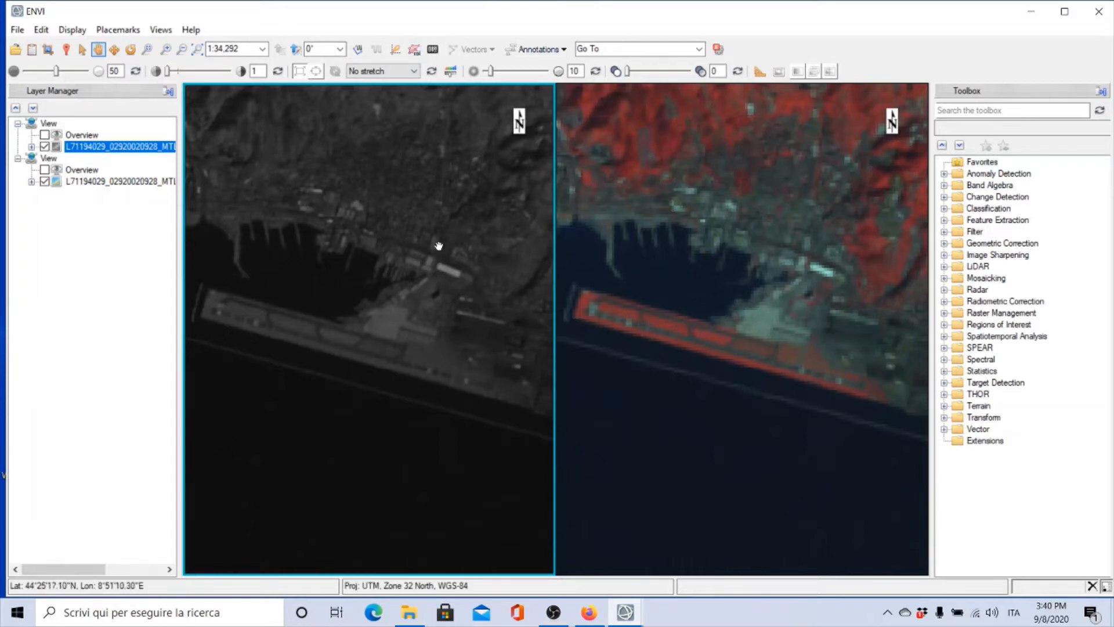
{"action": "left_click_drag", "start_coordinate": [451, 270], "coordinate": [301, 212]}
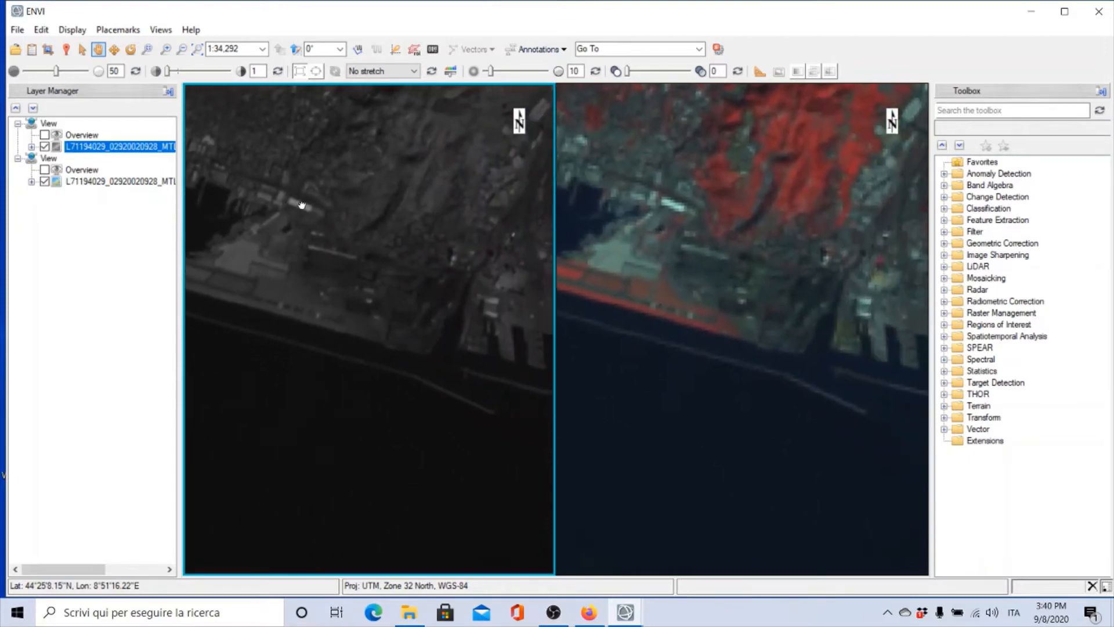
{"action": "left_click_drag", "start_coordinate": [431, 249], "coordinate": [268, 238]}
{"action": "left_click_drag", "start_coordinate": [385, 264], "coordinate": [273, 236]}
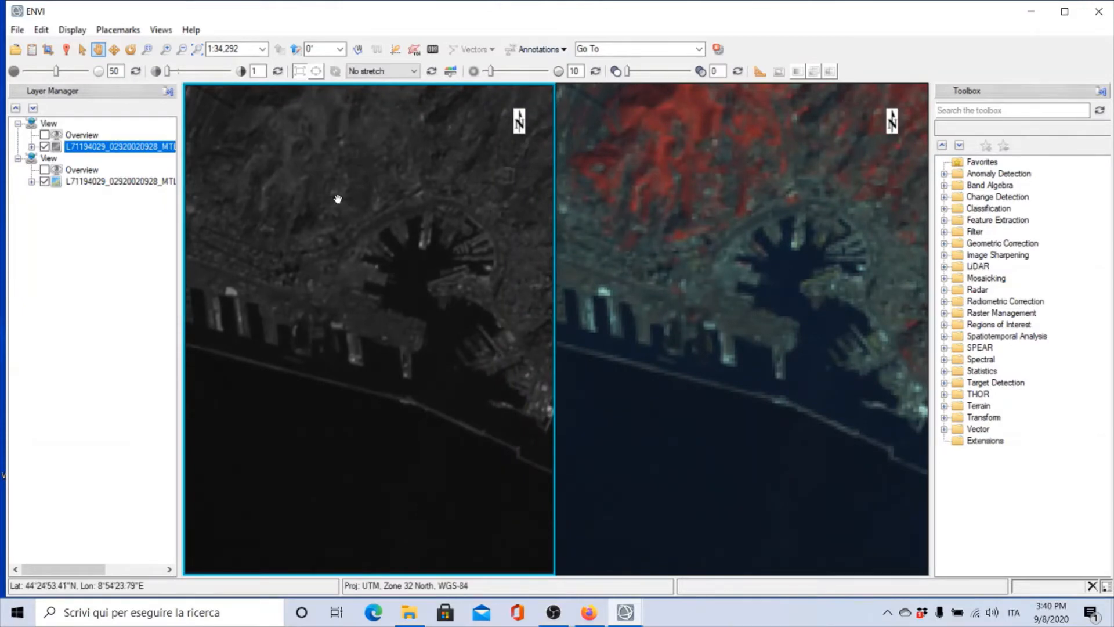
- Fly the linked views from the harbour basin southeast along the coast and back inland over the farmland using the Fly tool
{"action": "scroll", "coordinate": [293, 176], "scroll_direction": "up", "scroll_amount": 1}
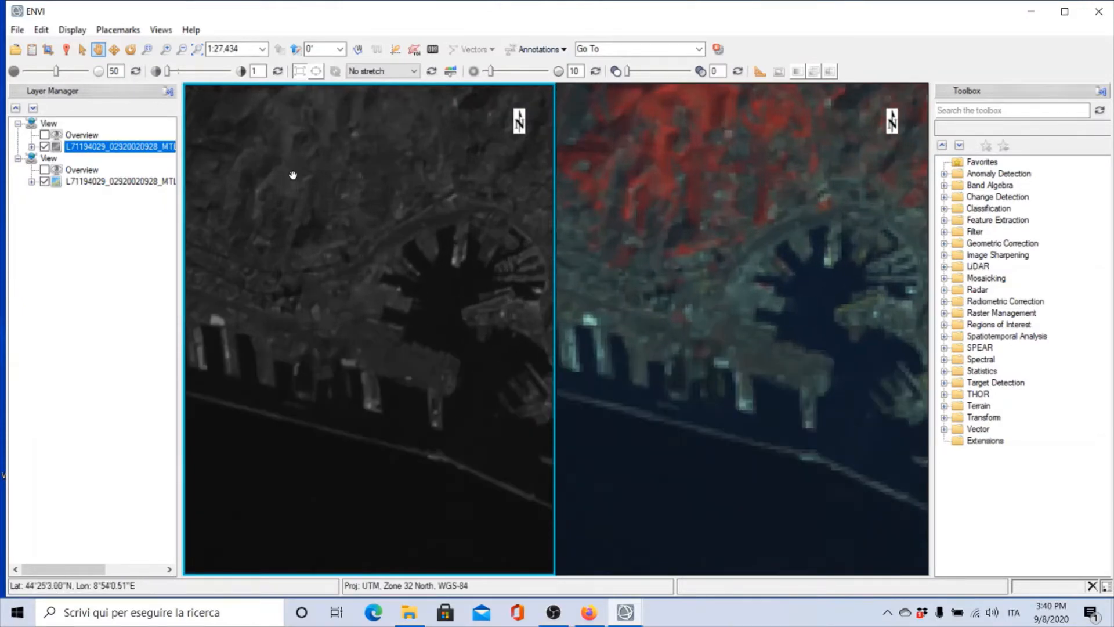
{"action": "scroll", "coordinate": [293, 176], "scroll_direction": "down", "scroll_amount": 3}
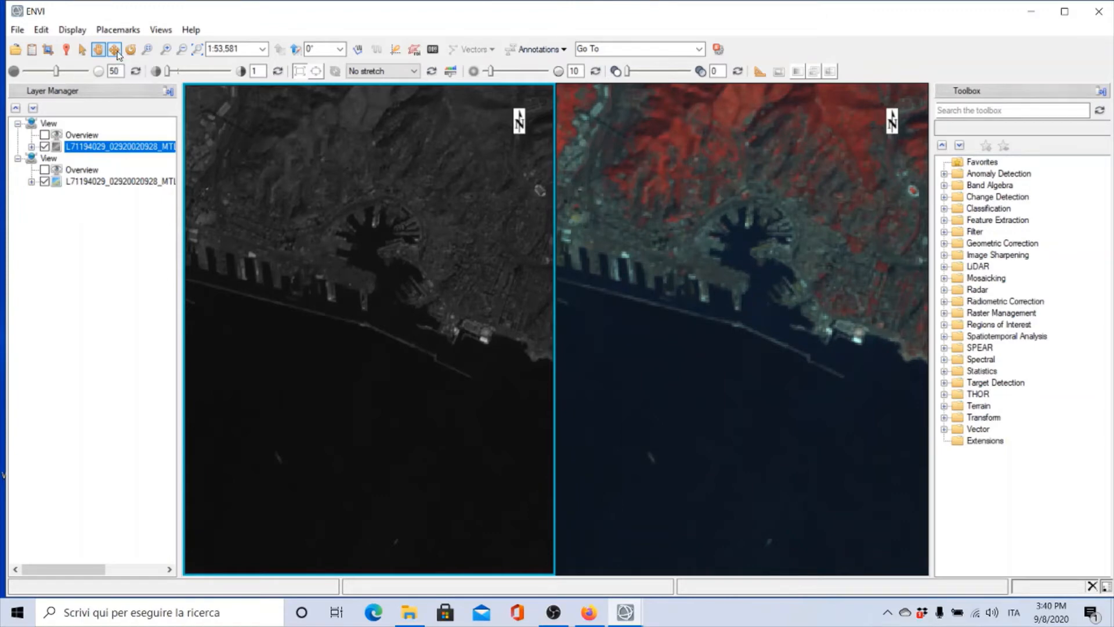
{"action": "left_click", "coordinate": [115, 50]}
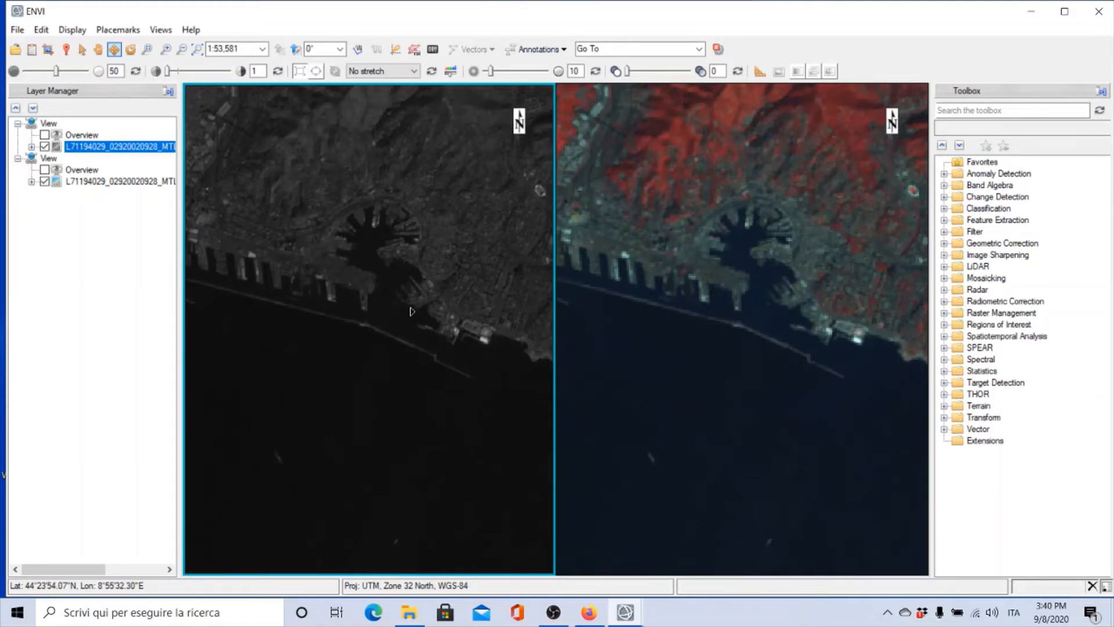
{"action": "left_click", "coordinate": [427, 316]}
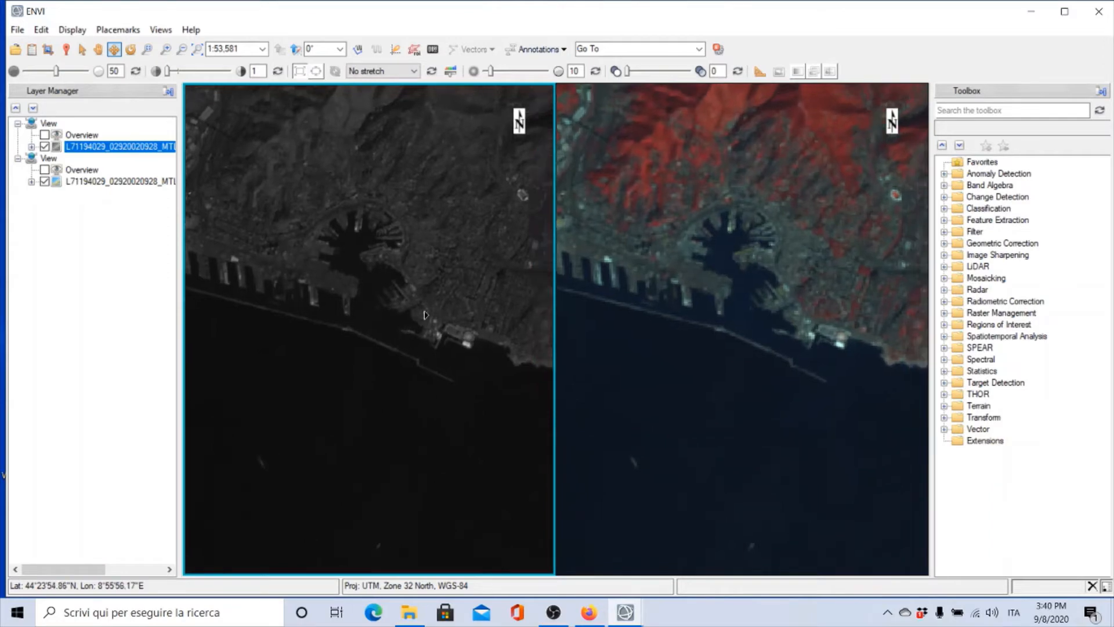
{"action": "left_click_drag", "start_coordinate": [454, 347], "coordinate": [425, 377]}
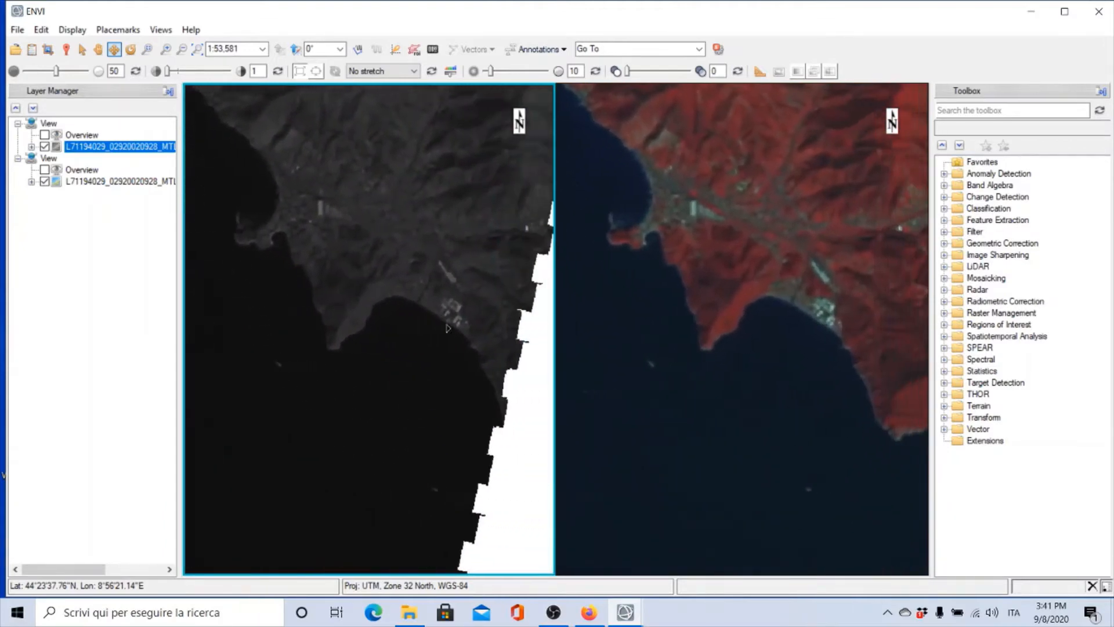
{"action": "left_click_drag", "start_coordinate": [447, 329], "coordinate": [311, 282]}
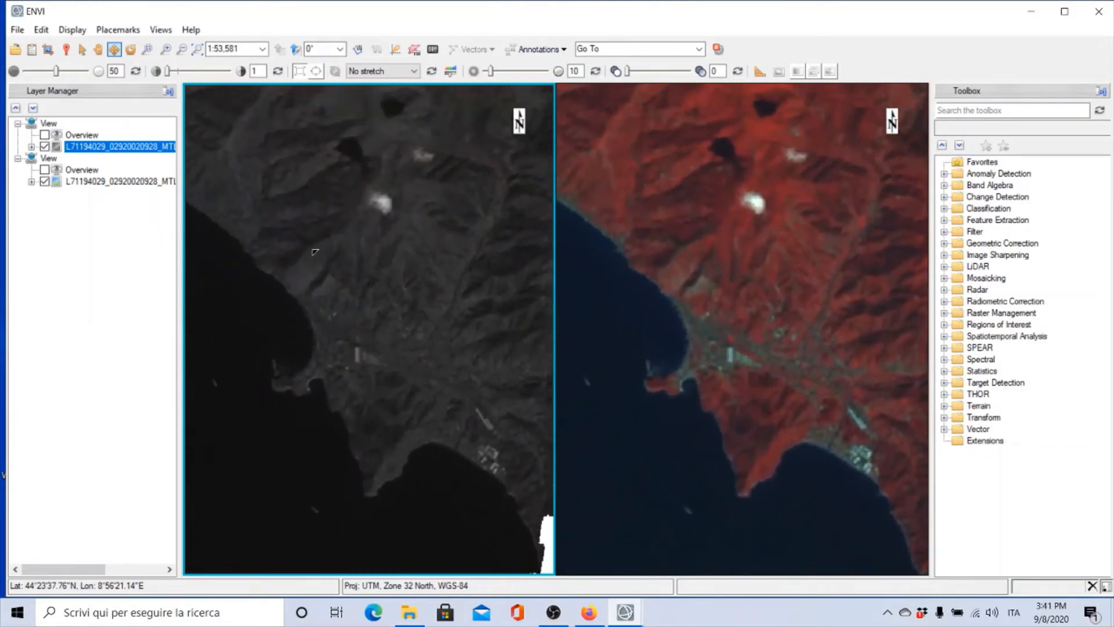
{"action": "mouse_move", "coordinate": [297, 241]}
{"action": "left_mouse_down"}
{"action": "mouse_move", "coordinate": [203, 206]}
{"action": "mouse_move", "coordinate": [206, 189]}
{"action": "mouse_move", "coordinate": [232, 188]}
{"action": "mouse_move", "coordinate": [289, 238]}
{"action": "left_mouse_up"}
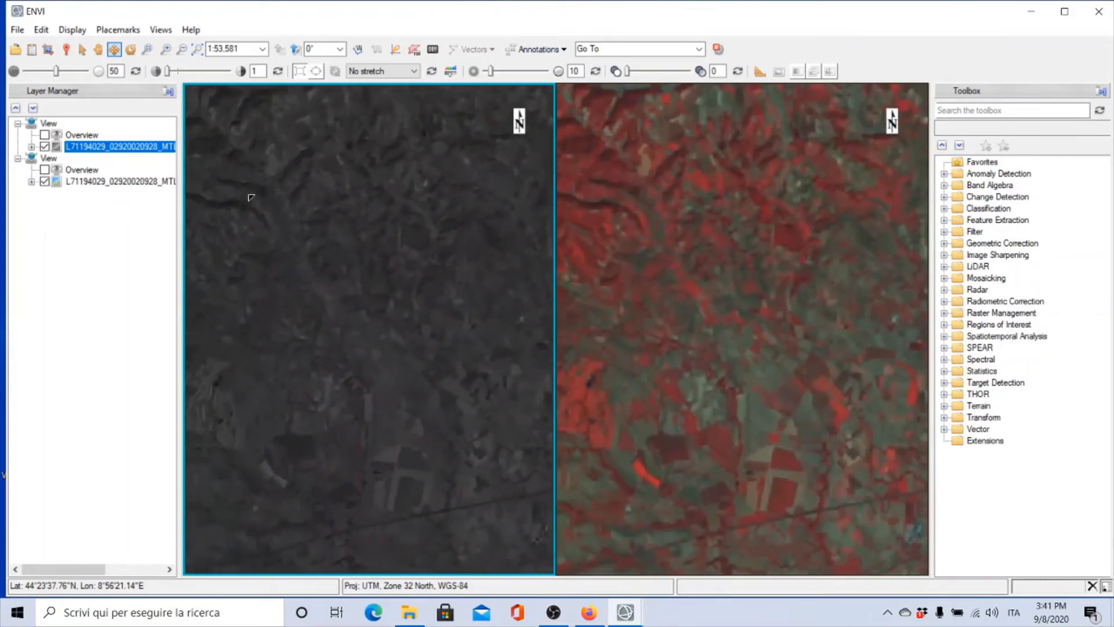
{"action": "left_click_drag", "start_coordinate": [251, 198], "coordinate": [367, 158]}
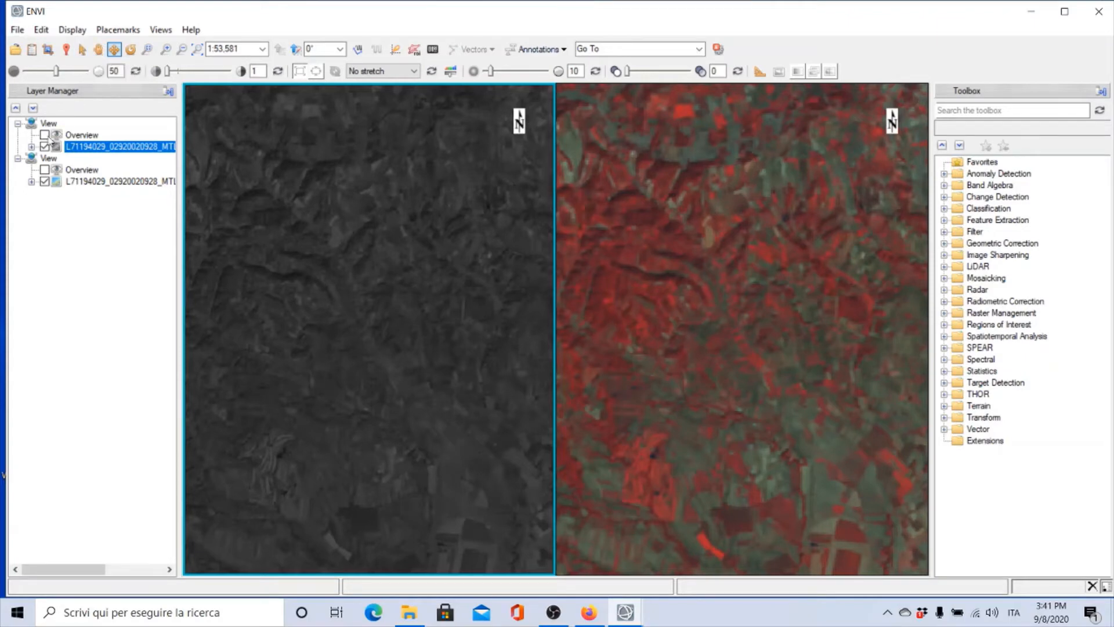
- Locate the bright-roofed factory complex in the northwest of the scene using the panchromatic view's overview, and hide the overview
{"action": "left_click", "coordinate": [45, 135]}
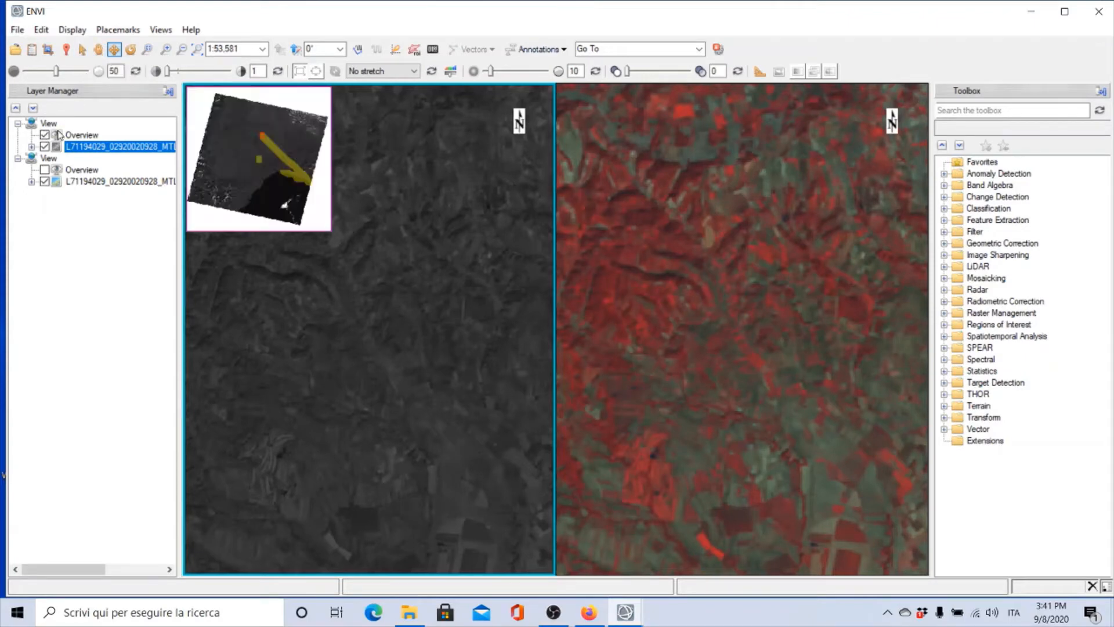
{"action": "left_click", "coordinate": [224, 125]}
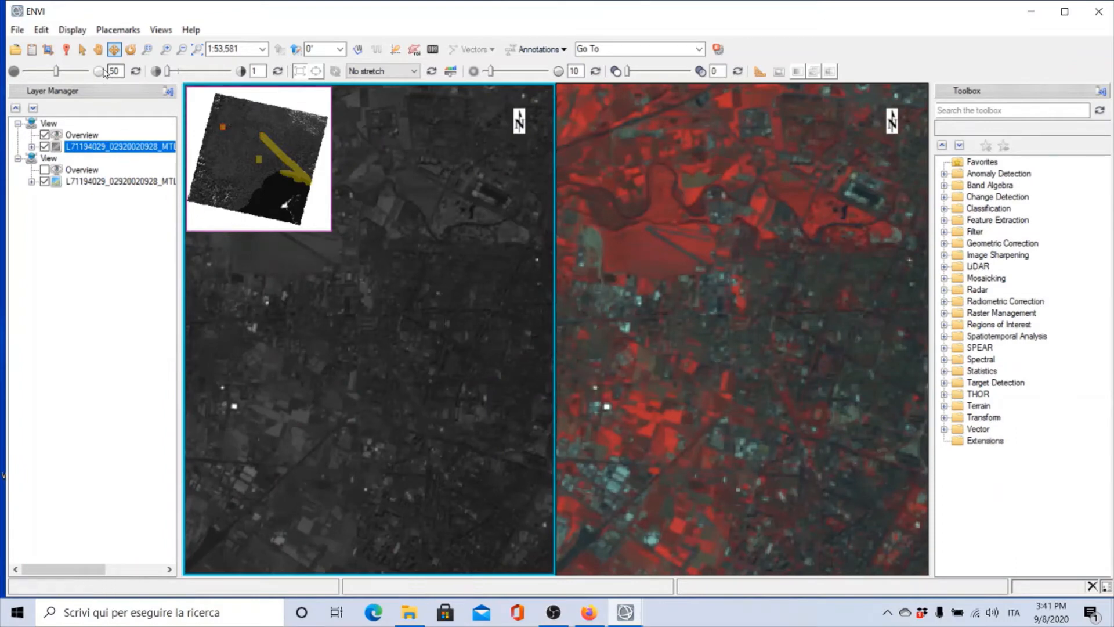
{"action": "left_click_drag", "start_coordinate": [377, 355], "coordinate": [323, 302]}
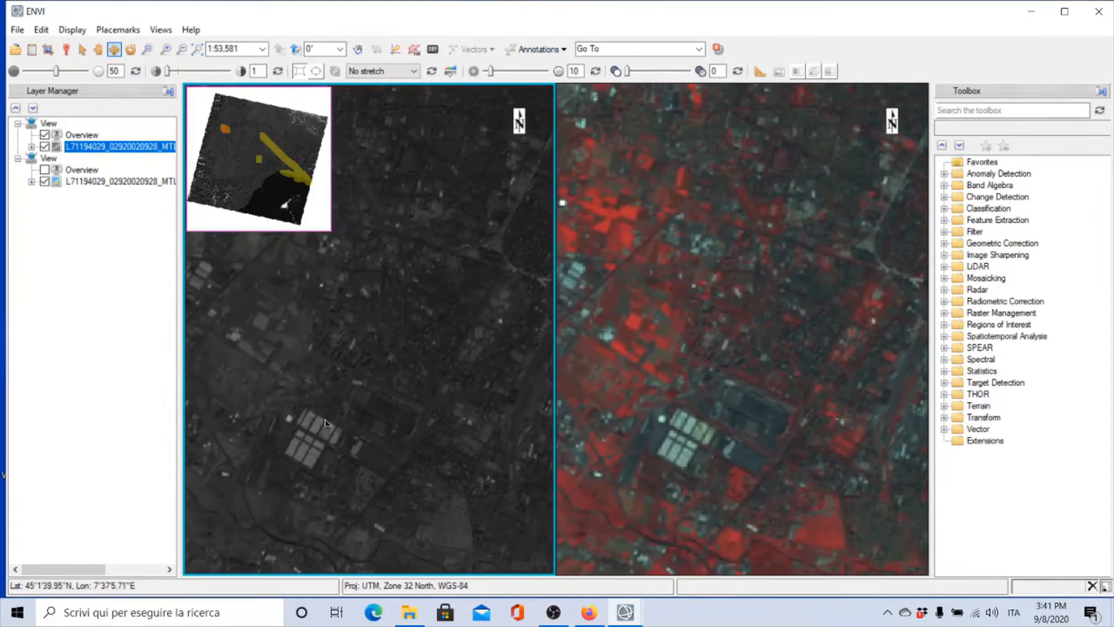
{"action": "left_click", "coordinate": [98, 49]}
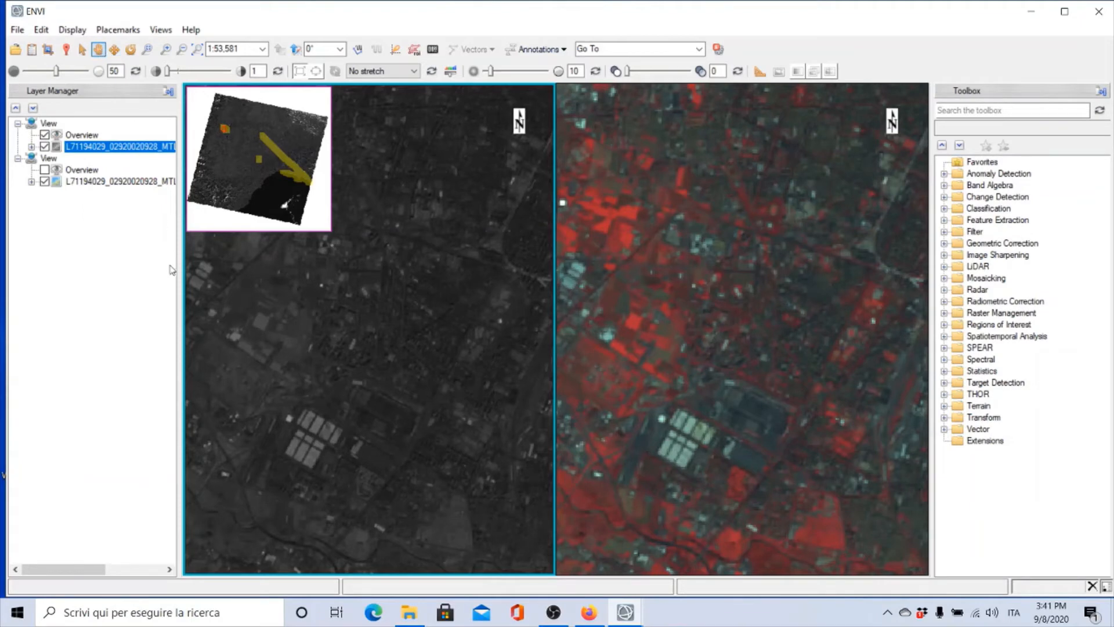
{"action": "left_click_drag", "start_coordinate": [304, 451], "coordinate": [355, 344]}
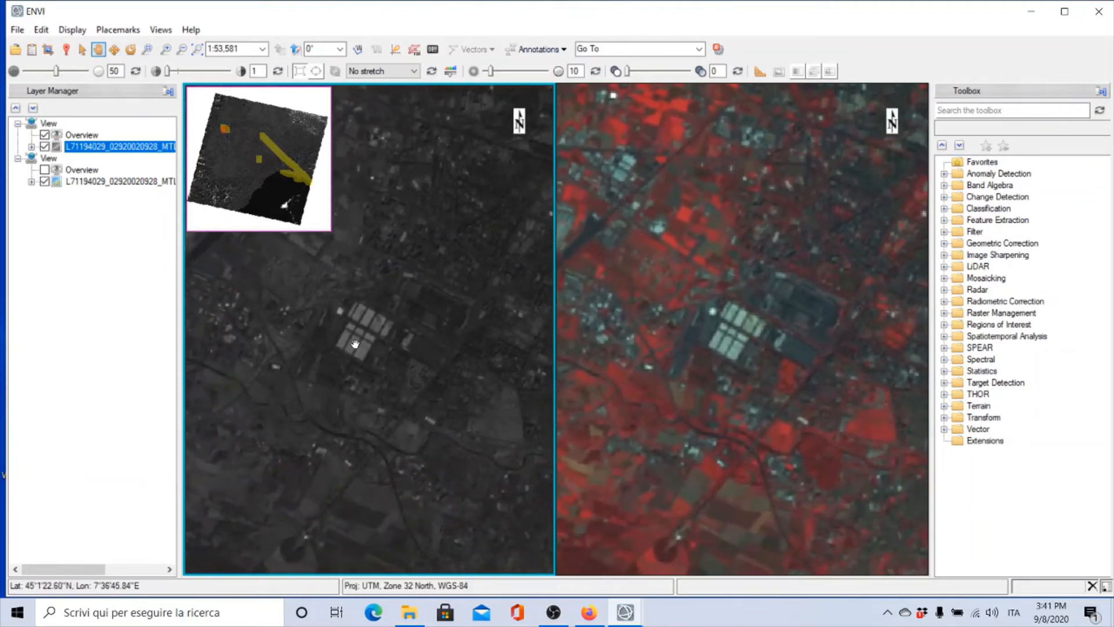
{"action": "left_click", "coordinate": [45, 134]}
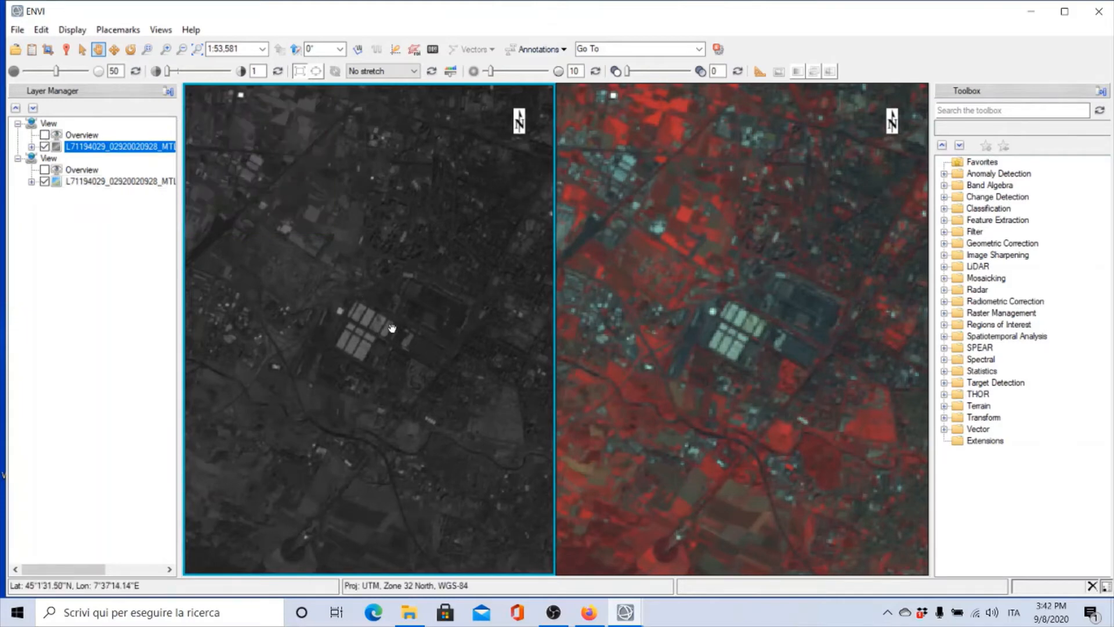
- Add a placemark named FCA Mirafiori for a close-up view of the bright-roofed factory complex
{"action": "scroll", "coordinate": [391, 327], "scroll_direction": "up", "scroll_amount": 1}
{"action": "scroll", "coordinate": [393, 329], "scroll_direction": "up", "scroll_amount": 1}
{"action": "scroll", "coordinate": [393, 331], "scroll_direction": "up", "scroll_amount": 2}
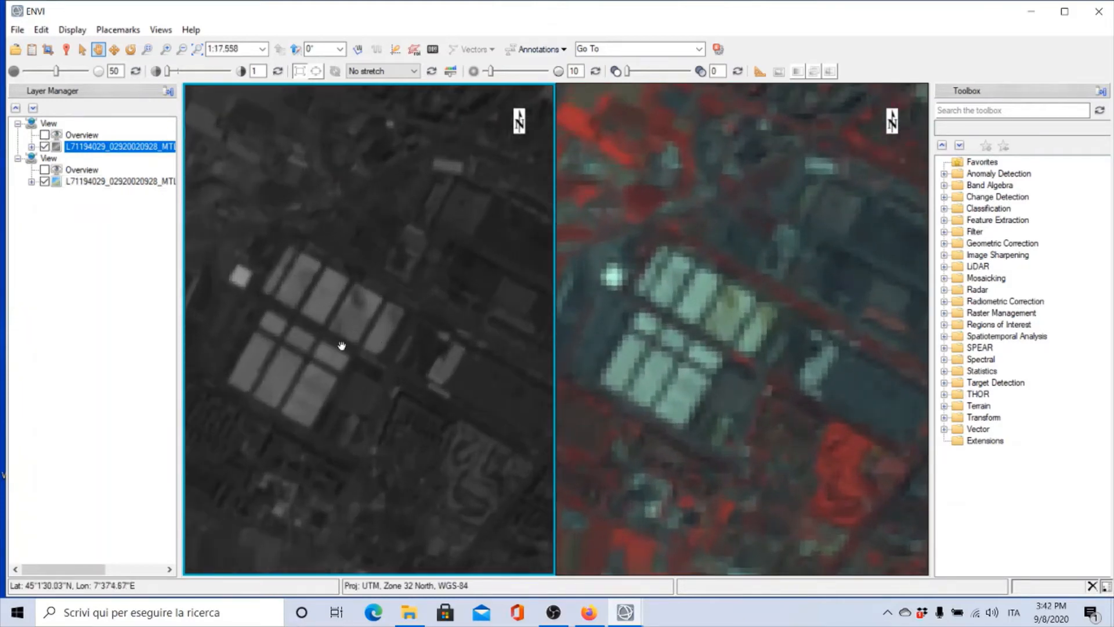
{"action": "scroll", "coordinate": [380, 331], "scroll_direction": "up", "scroll_amount": 1}
{"action": "scroll", "coordinate": [386, 331], "scroll_direction": "up", "scroll_amount": 1}
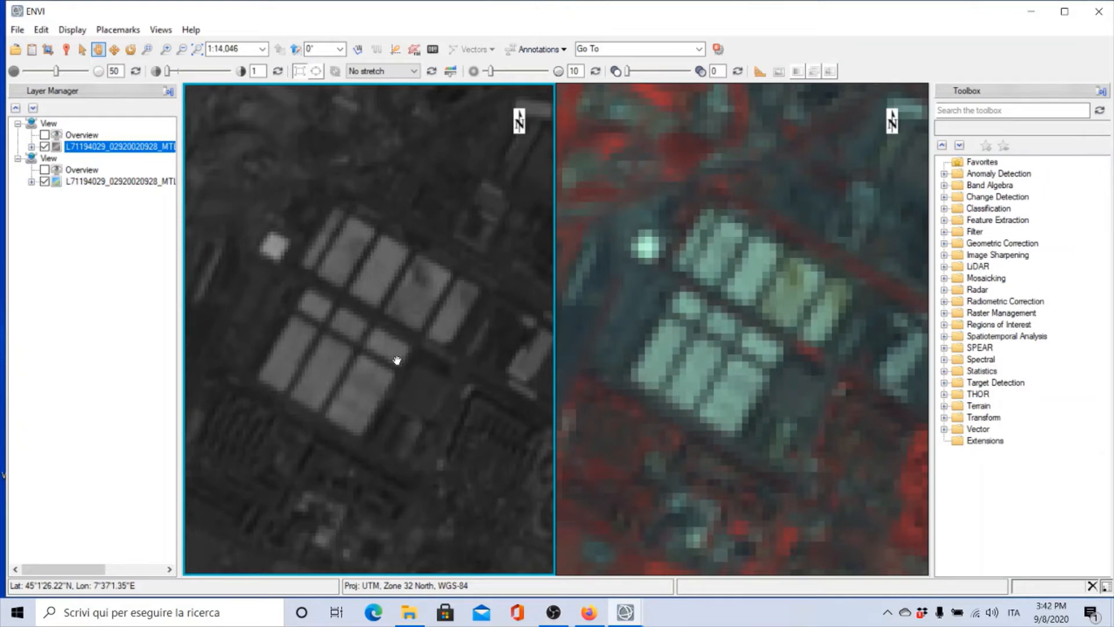
{"action": "left_click", "coordinate": [118, 31]}
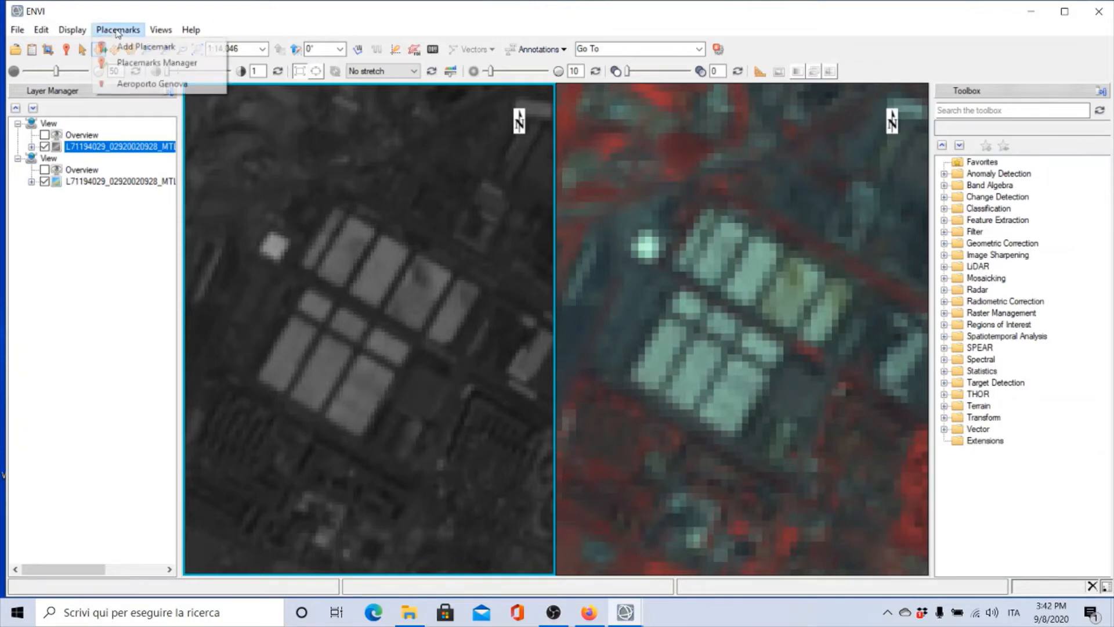
{"action": "left_click", "coordinate": [142, 46]}
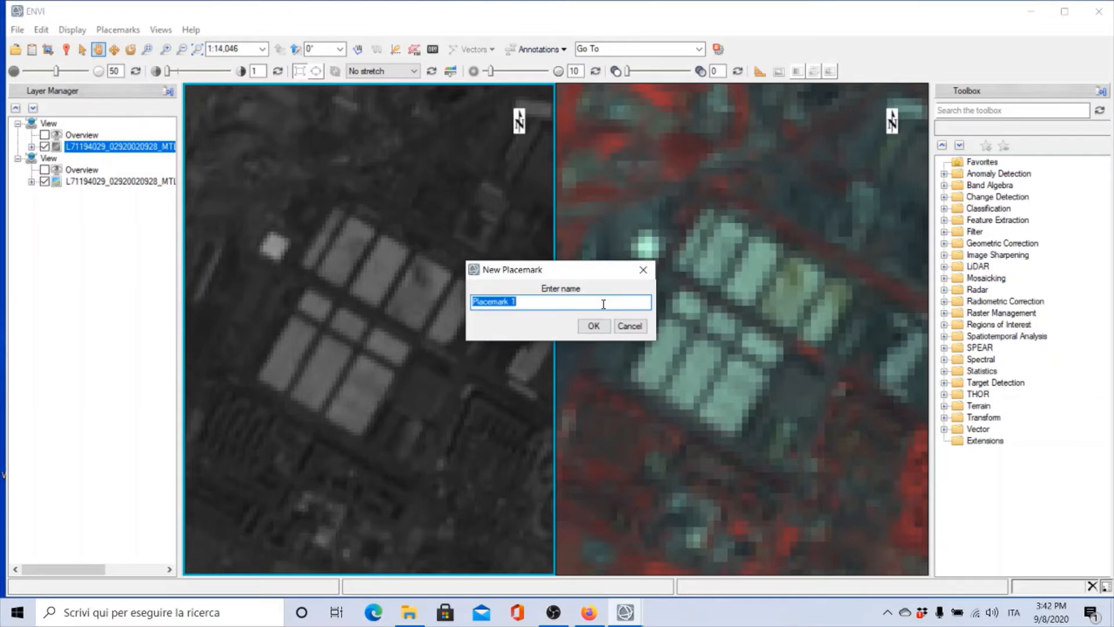
{"action": "type", "text": "FCA Mirafiori"}
{"action": "left_click", "coordinate": [592, 327]}
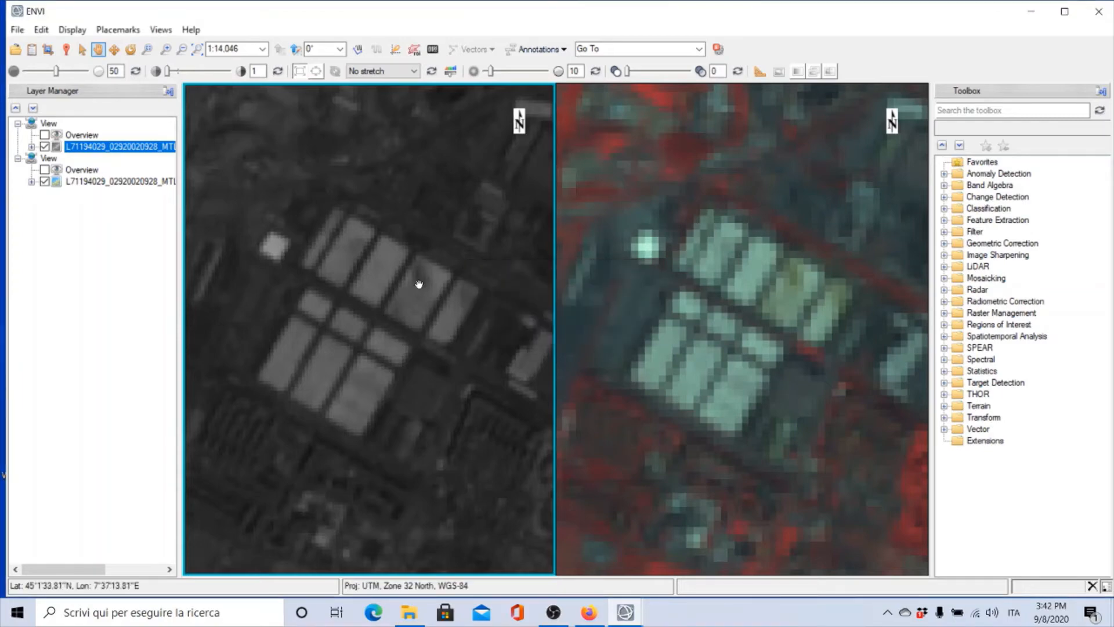
- Move the linked views away from the factory complex and return to it with the FCA Mirafiori placemark
{"action": "scroll", "coordinate": [415, 260], "scroll_direction": "up", "scroll_amount": 3}
{"action": "scroll", "coordinate": [417, 255], "scroll_direction": "down", "scroll_amount": 6}
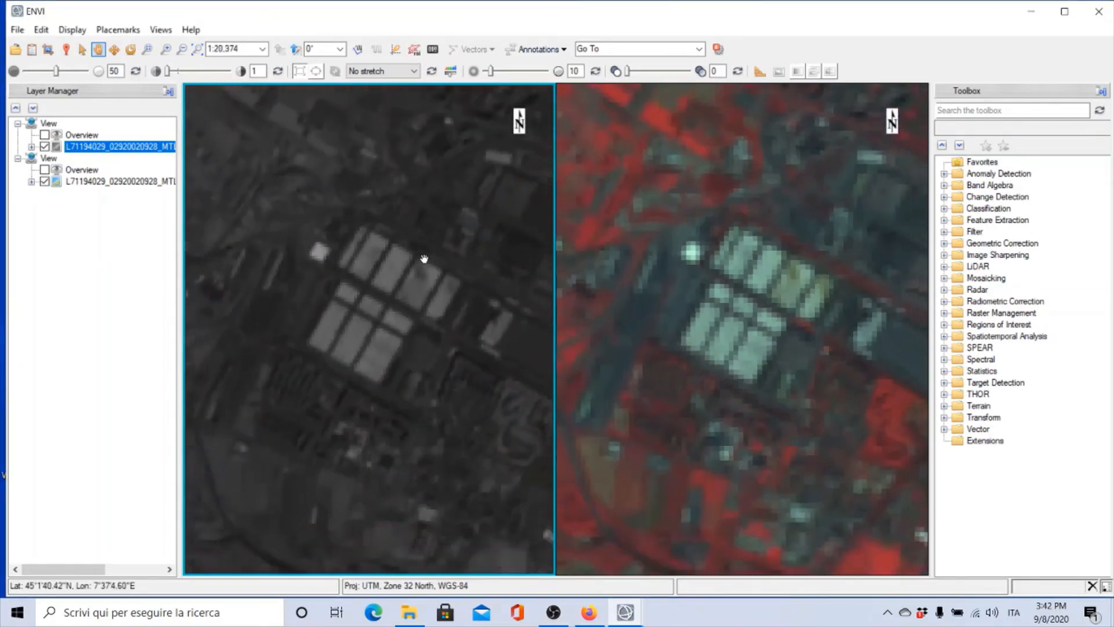
{"action": "scroll", "coordinate": [423, 260], "scroll_direction": "down", "scroll_amount": 8}
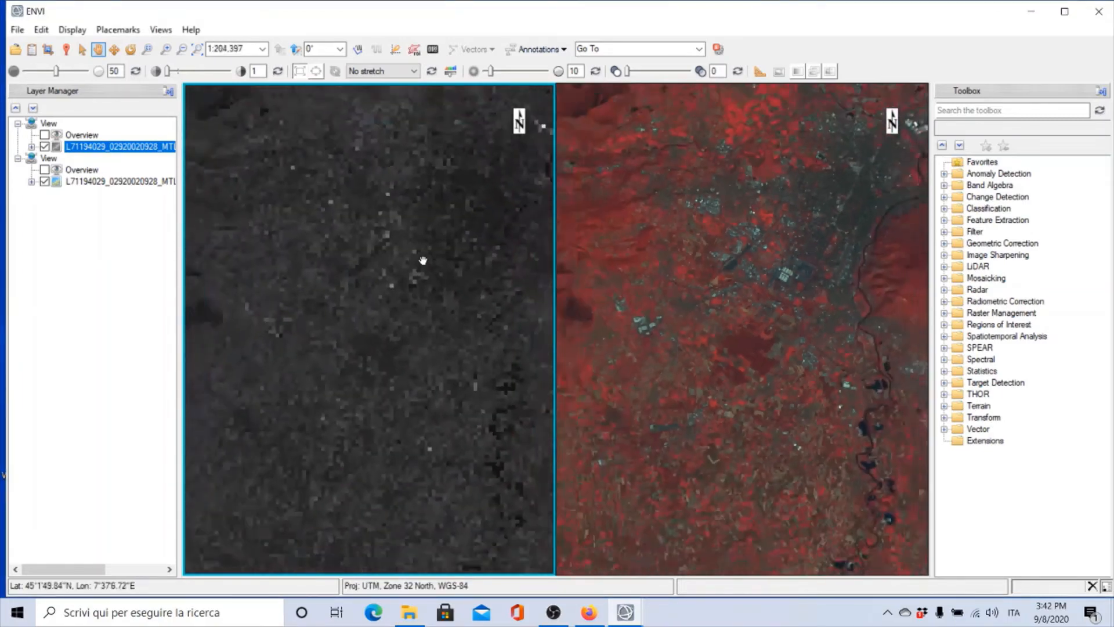
{"action": "scroll", "coordinate": [431, 248], "scroll_direction": "down", "scroll_amount": 2}
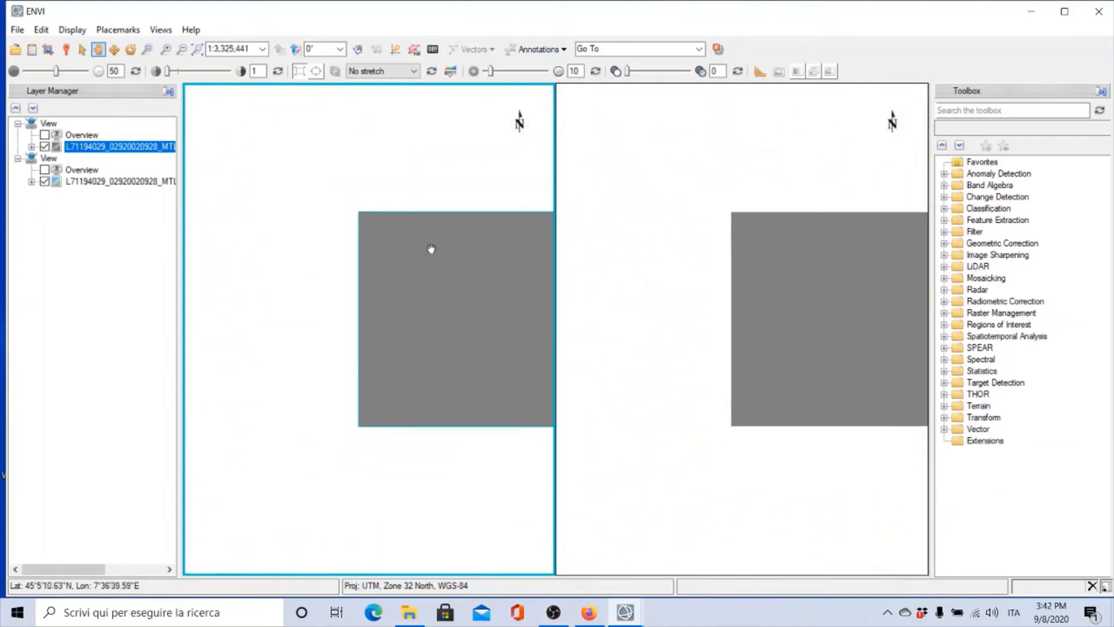
{"action": "scroll", "coordinate": [429, 262], "scroll_direction": "up", "scroll_amount": 6}
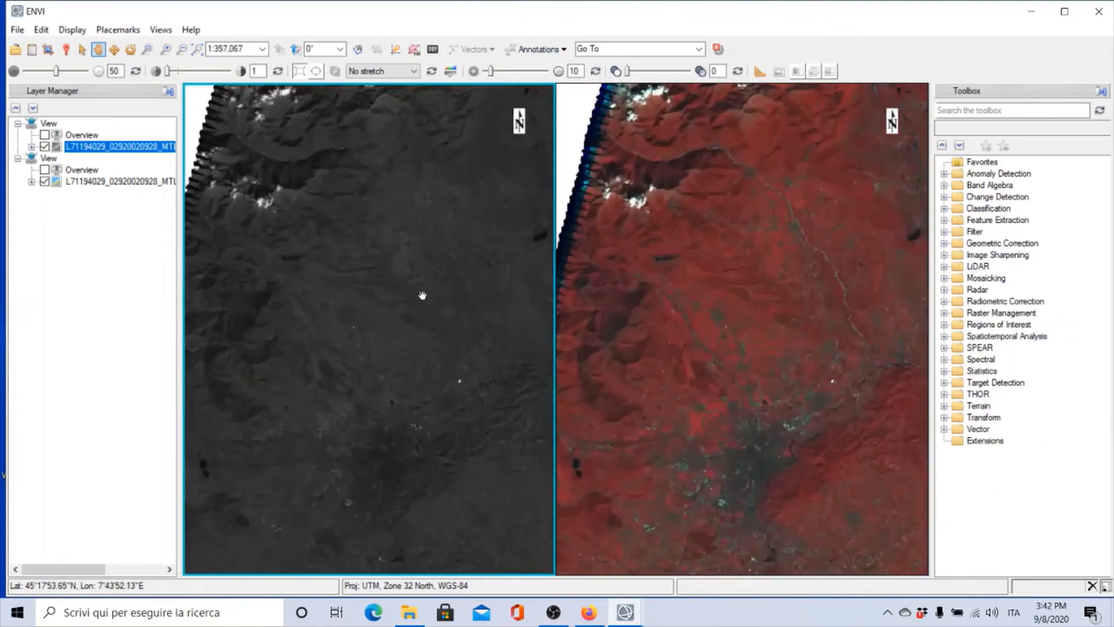
{"action": "scroll", "coordinate": [422, 291], "scroll_direction": "down", "scroll_amount": 1}
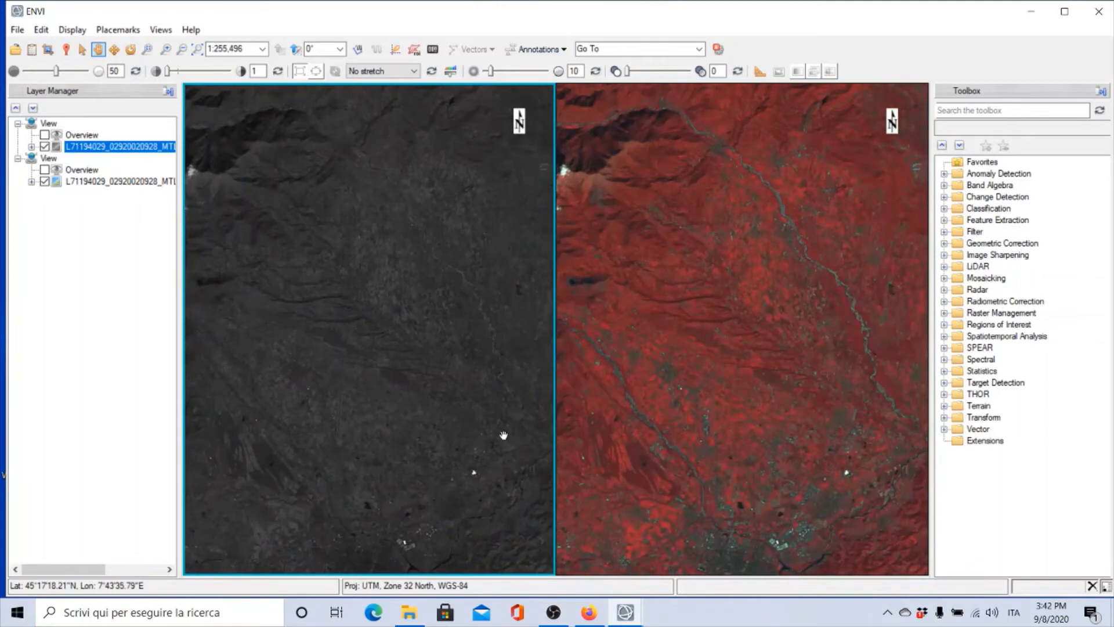
{"action": "left_click_drag", "start_coordinate": [504, 435], "coordinate": [362, 281]}
{"action": "left_click", "coordinate": [118, 31]}
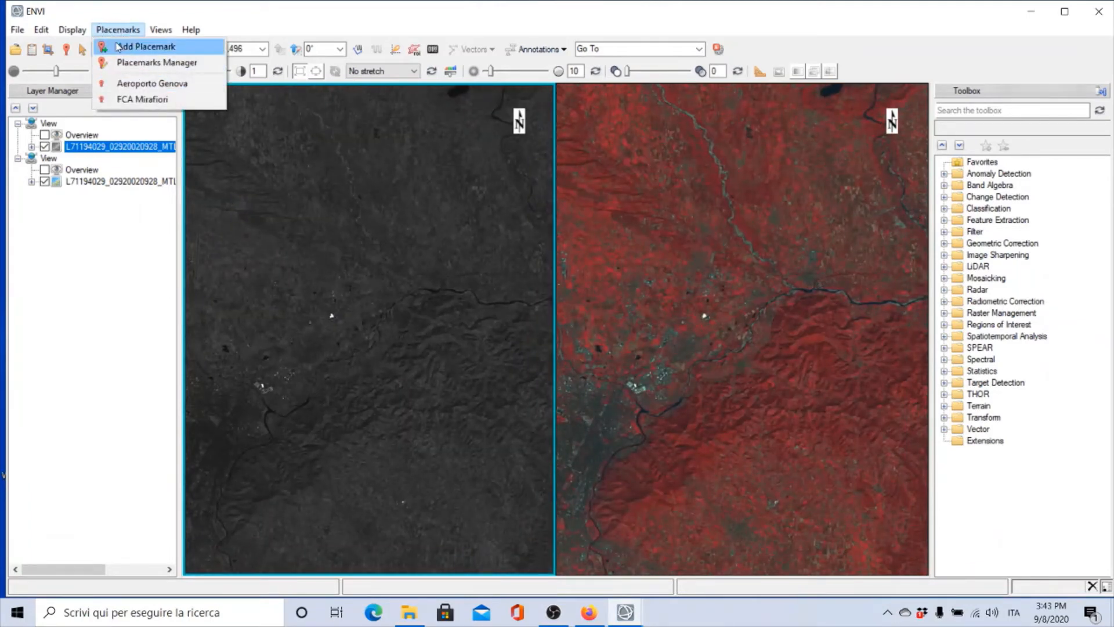
{"action": "left_click", "coordinate": [141, 99]}
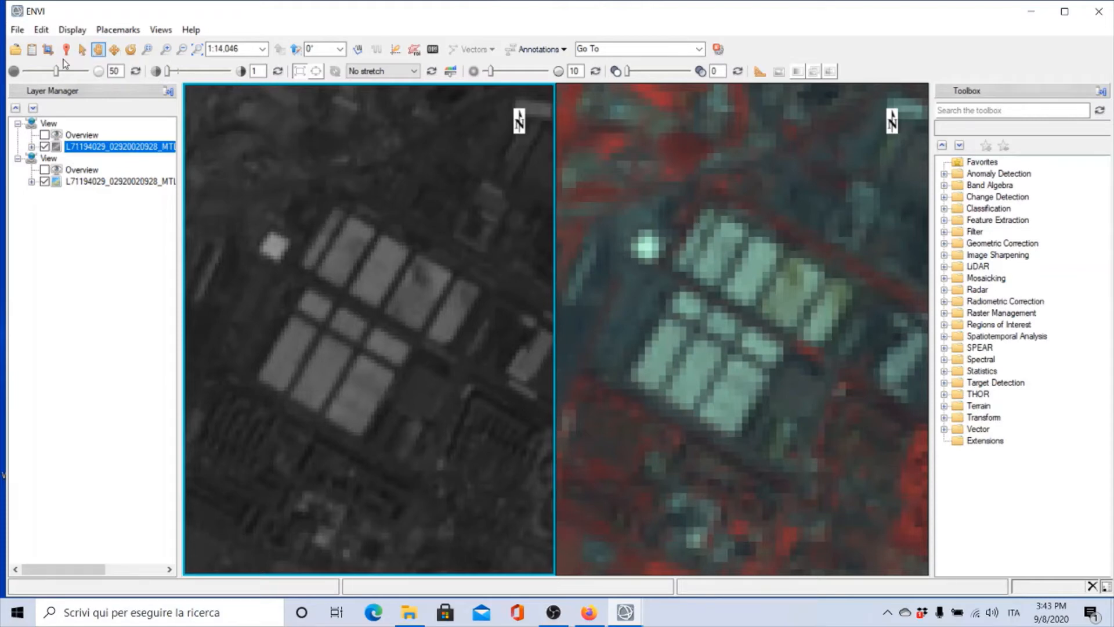
- Examine the loaded datasets in the Data Manager and the parameters for chipping the view to a file, closing both without changes
{"action": "left_click", "coordinate": [20, 30]}
{"action": "left_click", "coordinate": [31, 51]}
{"action": "left_click", "coordinate": [18, 30]}
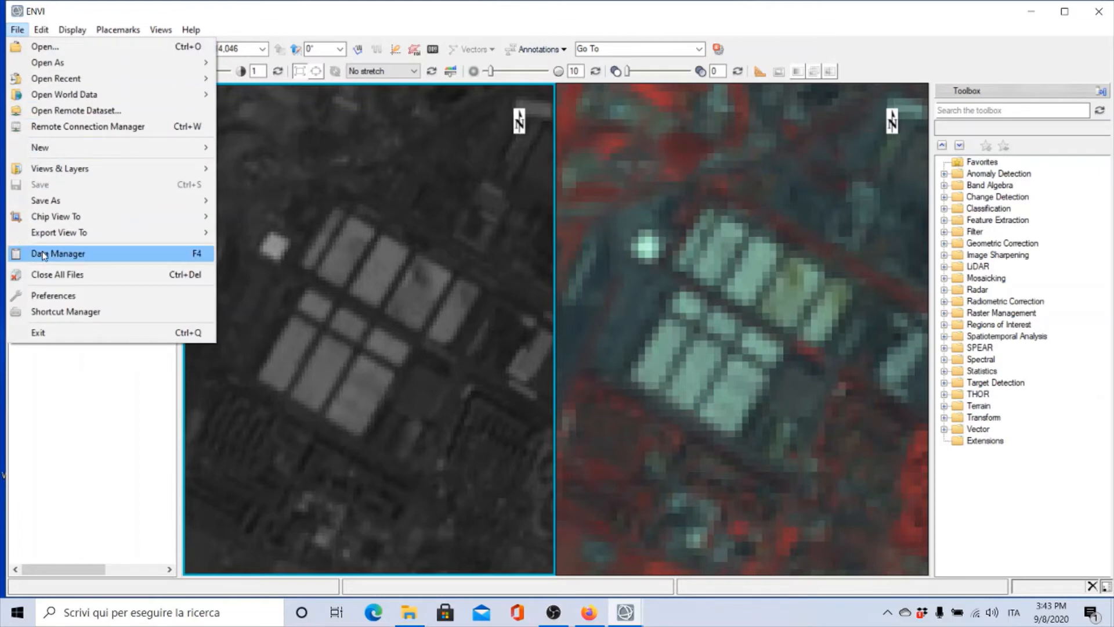
{"action": "left_click", "coordinate": [241, 6]}
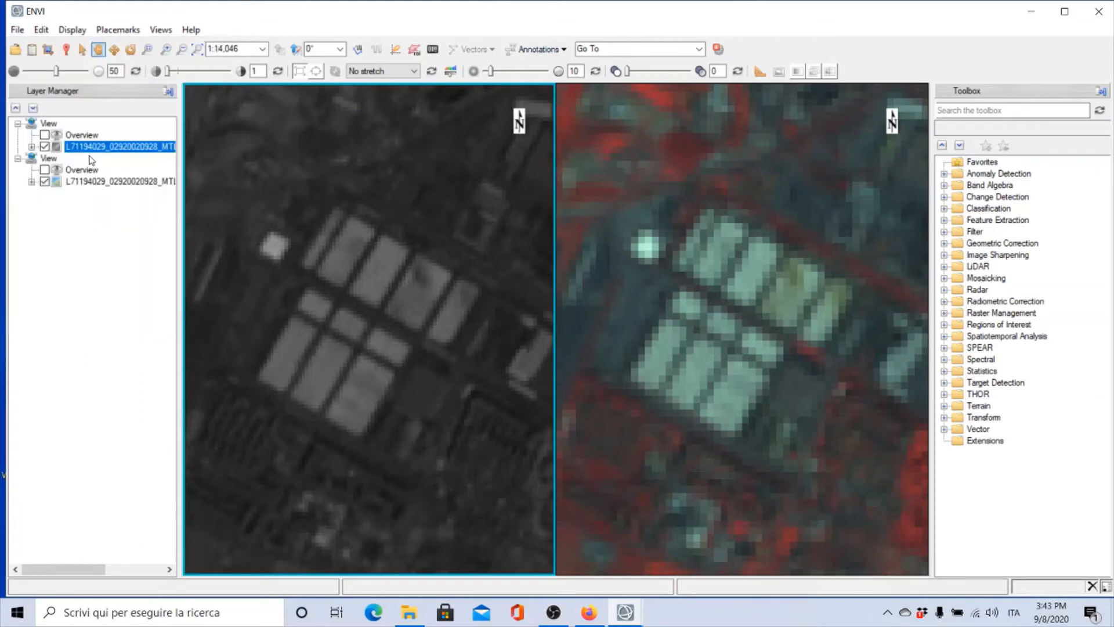
{"action": "left_click", "coordinate": [33, 51]}
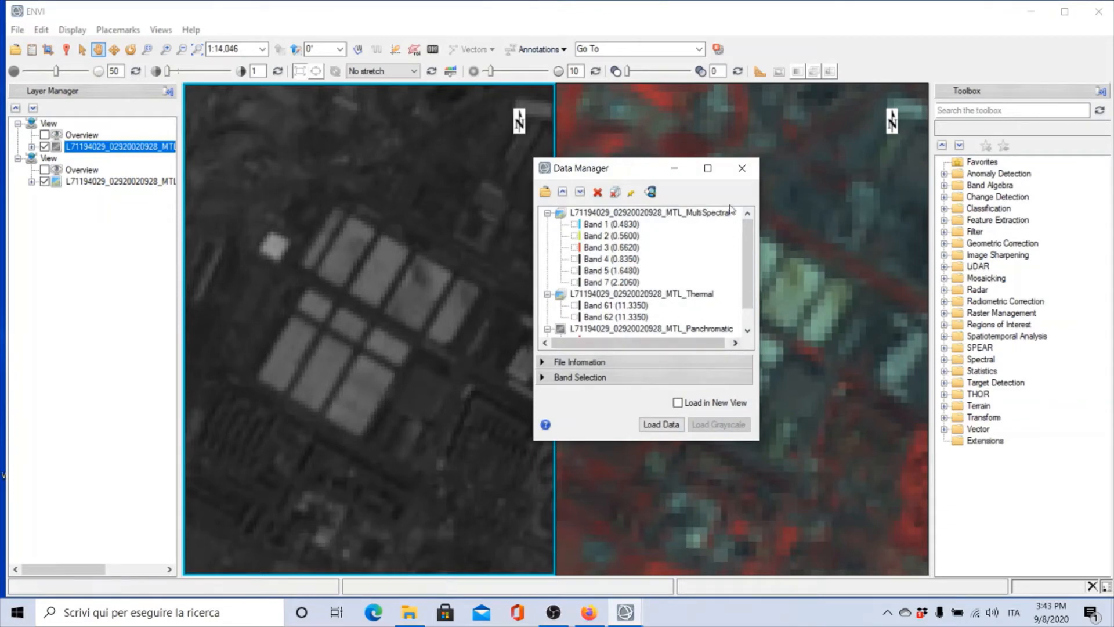
{"action": "left_click", "coordinate": [742, 167]}
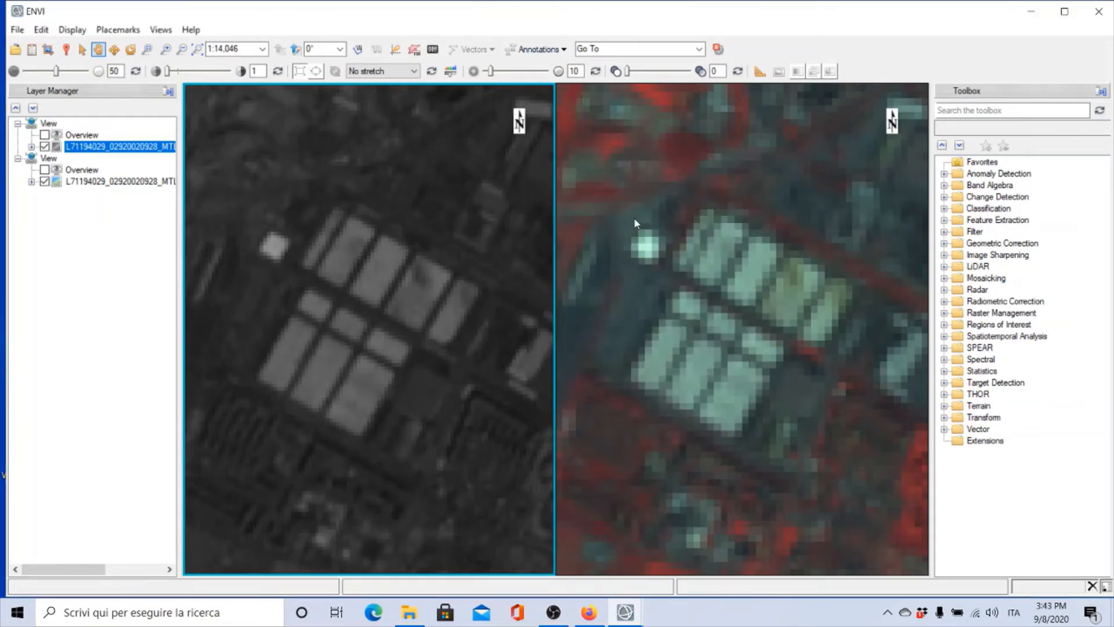
{"action": "left_click", "coordinate": [49, 50]}
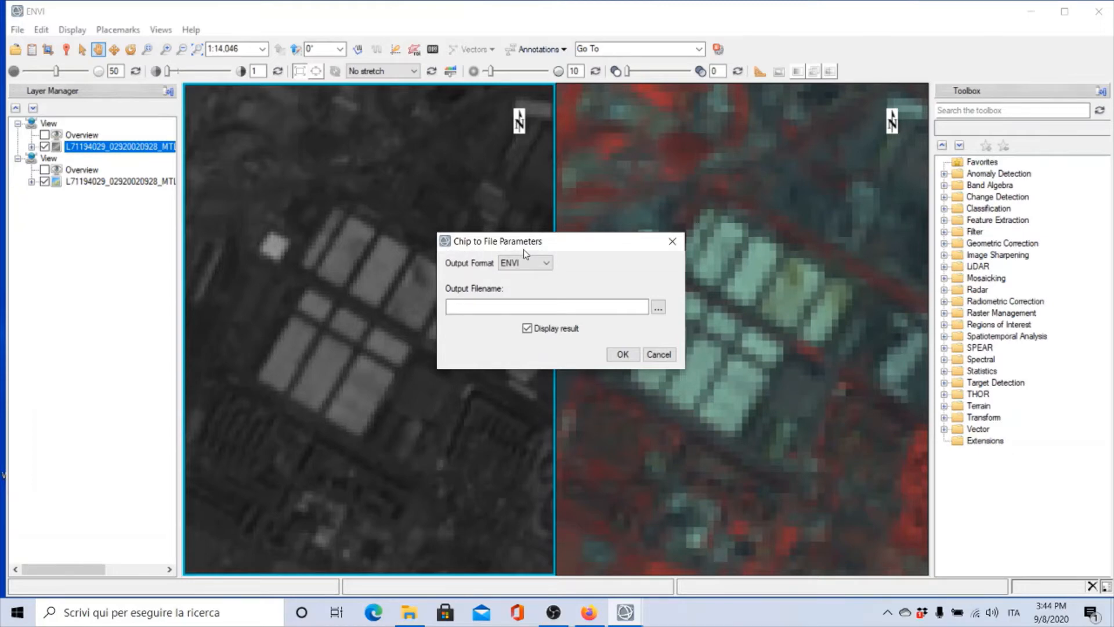
{"action": "left_click", "coordinate": [659, 354]}
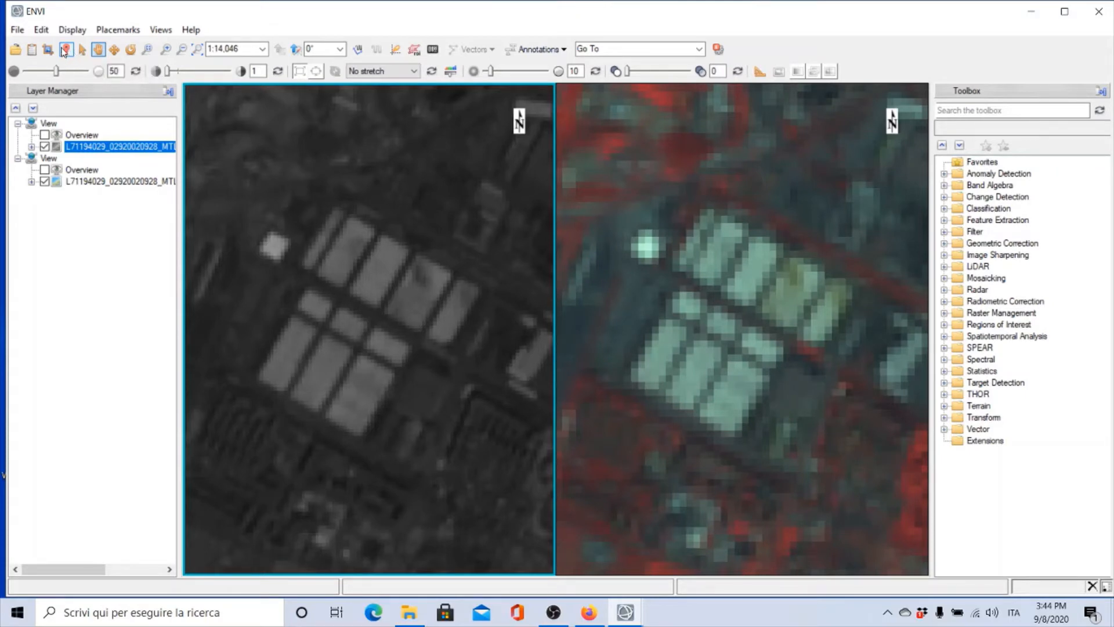
- Display the crosshairs and Cursor Value window, and inspect the pixel on the southernmost bright roof of the factory in the panchromatic view
{"action": "left_click", "coordinate": [67, 51]}
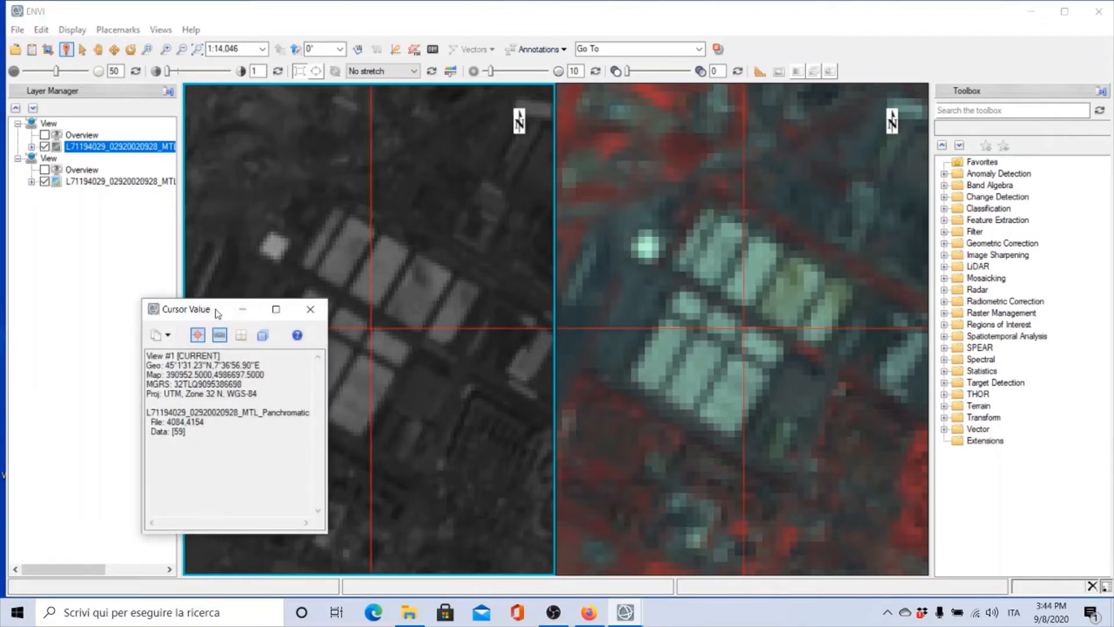
{"action": "left_click_drag", "start_coordinate": [217, 310], "coordinate": [138, 251]}
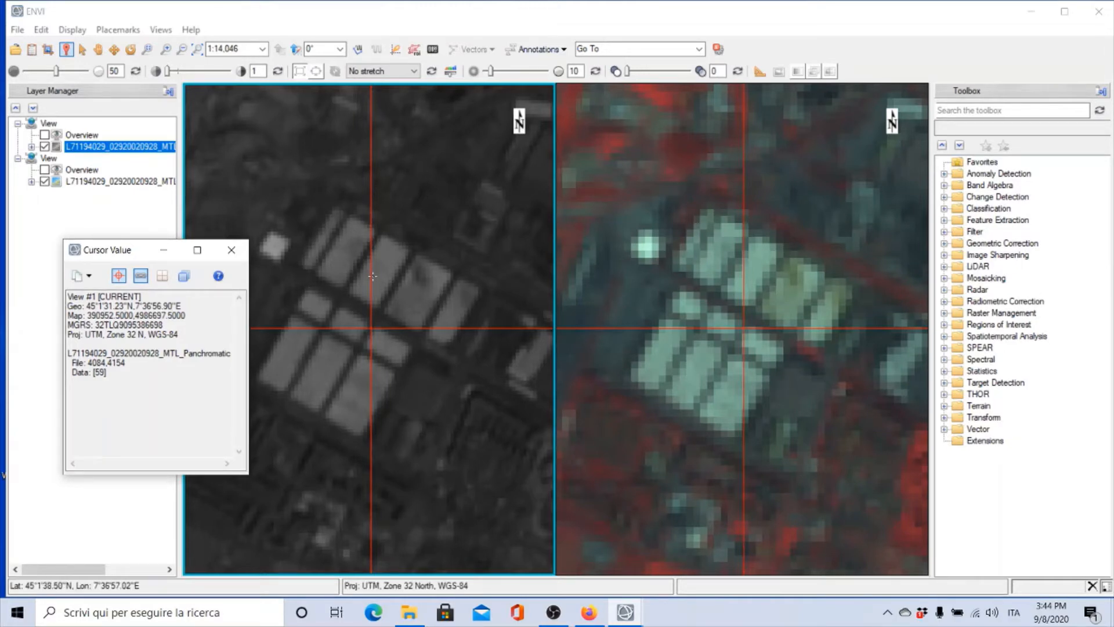
{"action": "left_click", "coordinate": [364, 391]}
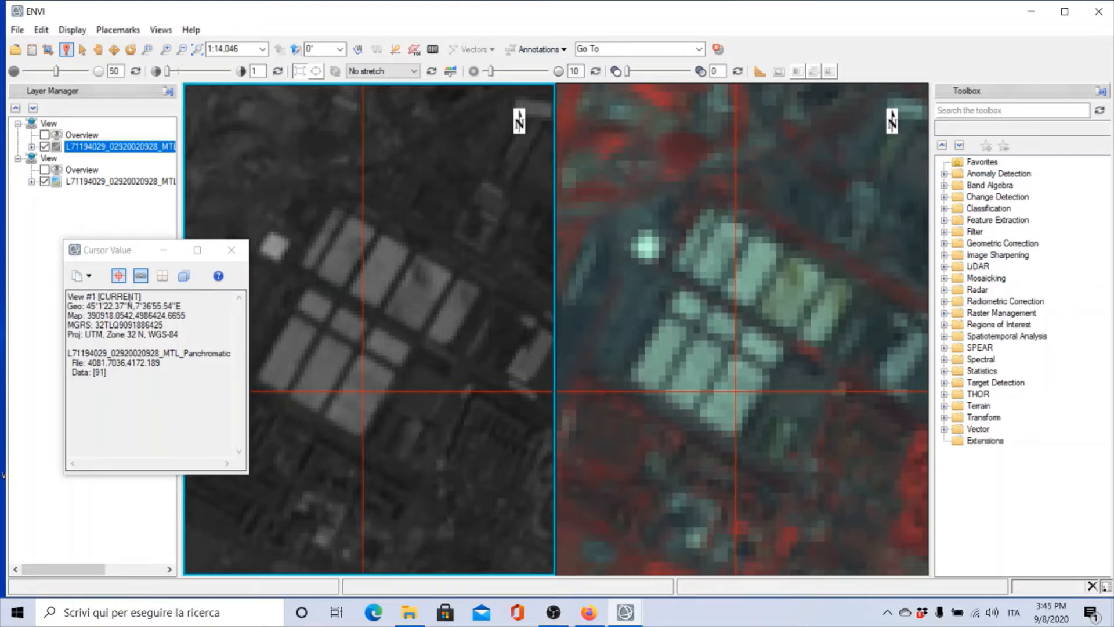
- Compare the Cursor Value information at the crosshairs between the panchromatic and multispectral layers, keeping the factory roofs visible
{"action": "left_click", "coordinate": [110, 148]}
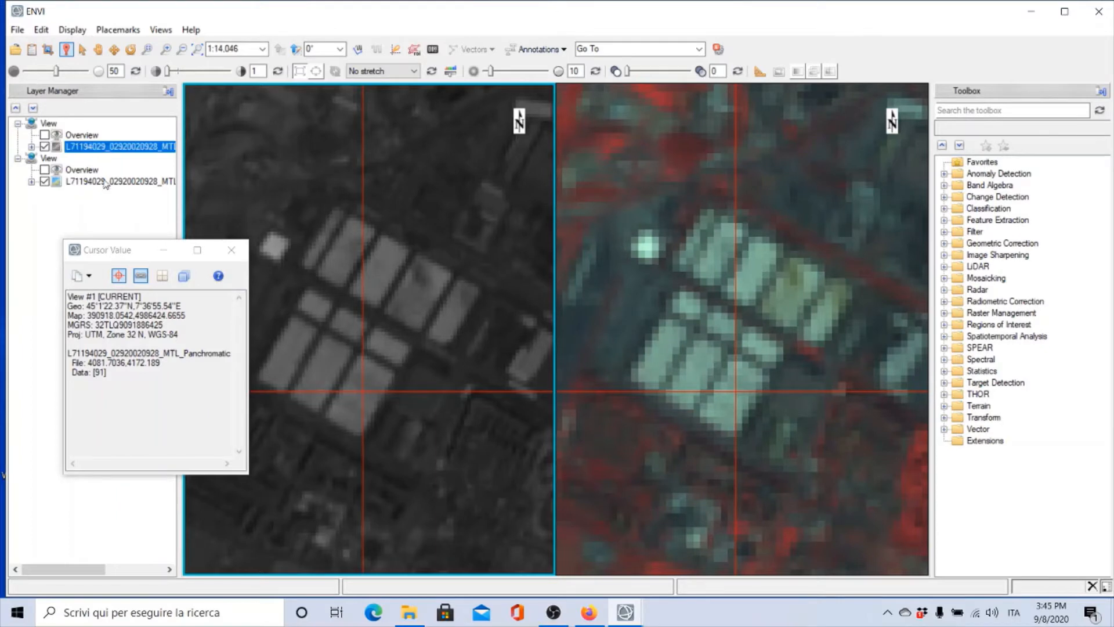
{"action": "left_click_drag", "start_coordinate": [137, 250], "coordinate": [214, 235]}
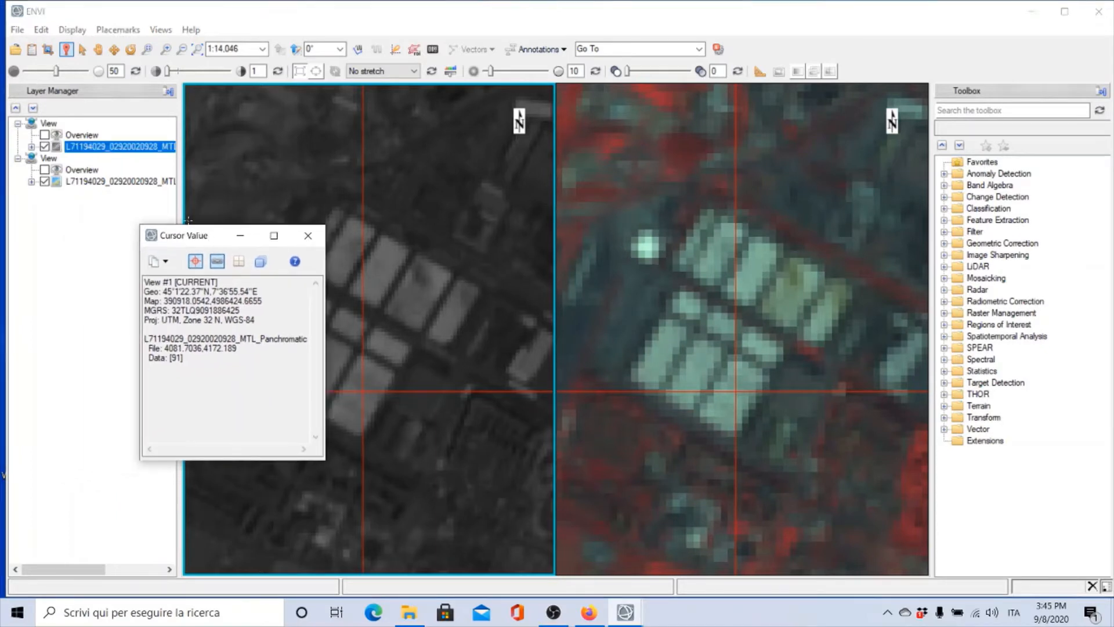
{"action": "left_click", "coordinate": [105, 182]}
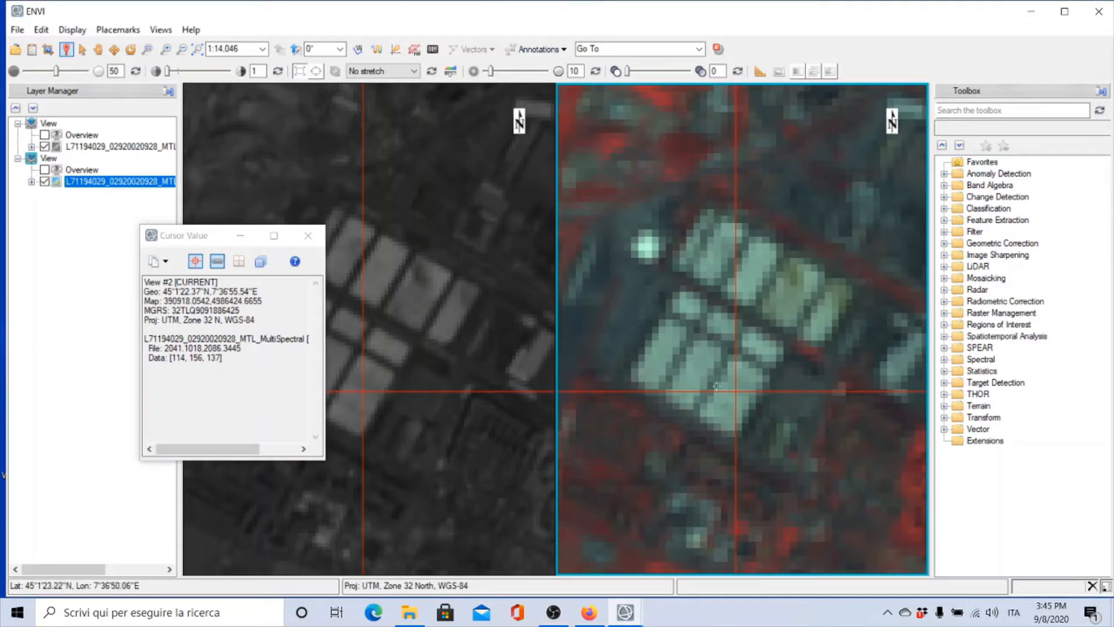
{"action": "left_click", "coordinate": [81, 146]}
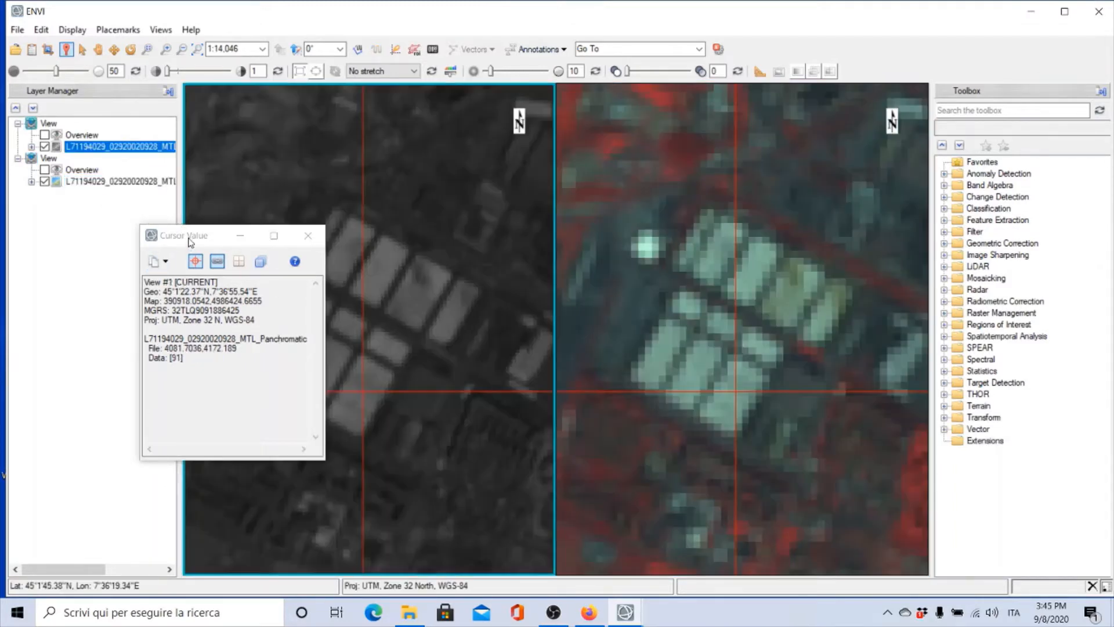
{"action": "left_click_drag", "start_coordinate": [192, 235], "coordinate": [99, 213]}
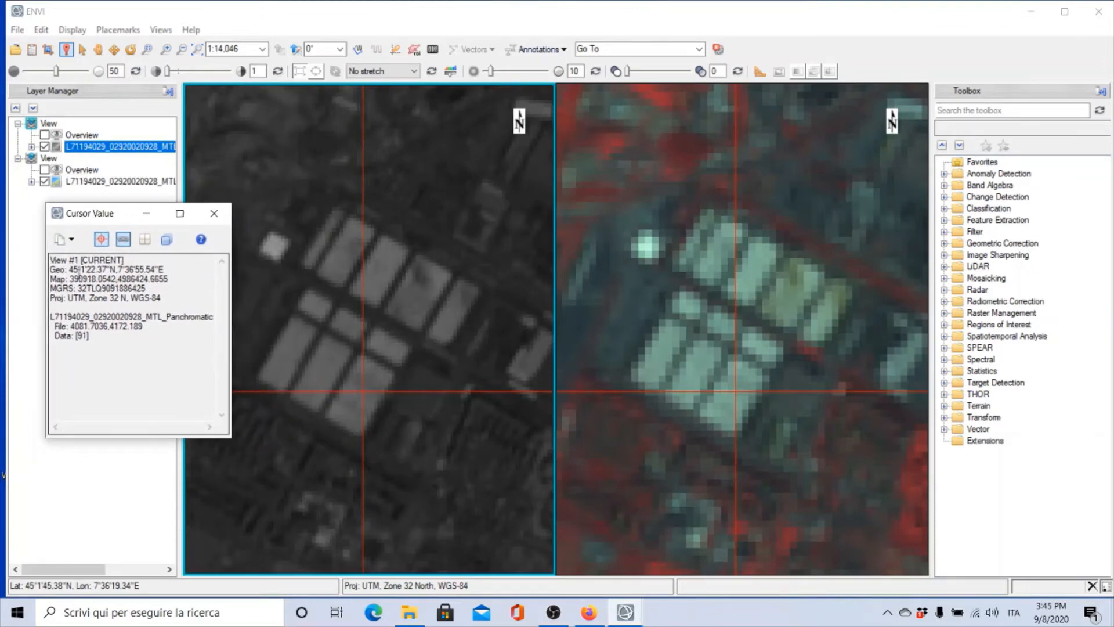
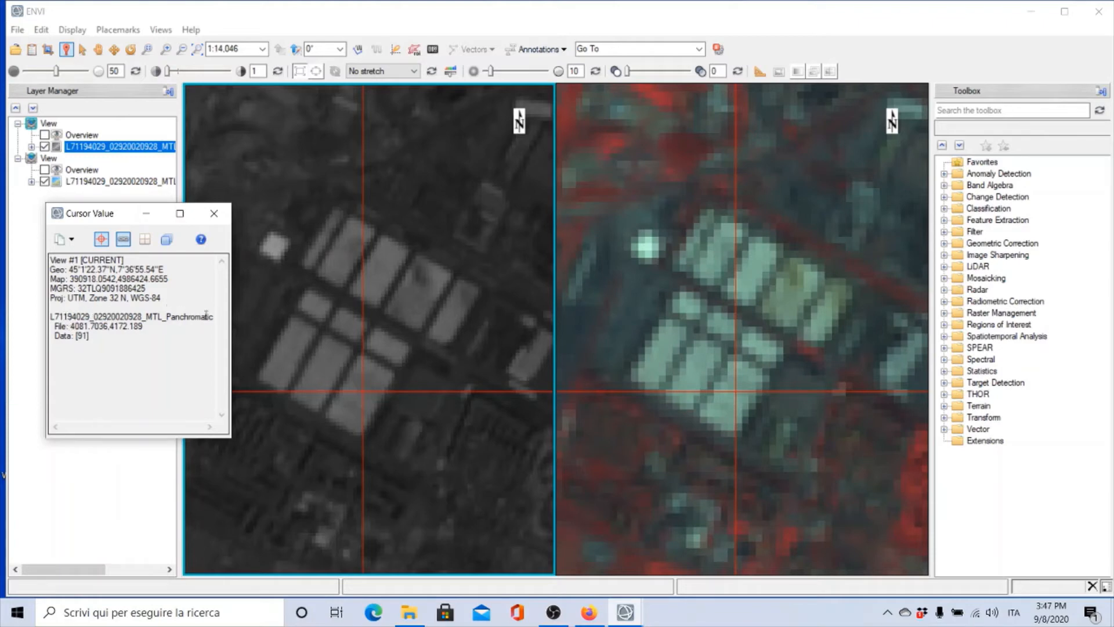
- Examine the dataset name, file coordinates and data values reported by Cursor Value for the panchromatic and the multispectral layer
{"action": "left_click_drag", "start_coordinate": [213, 316], "coordinate": [102, 309]}
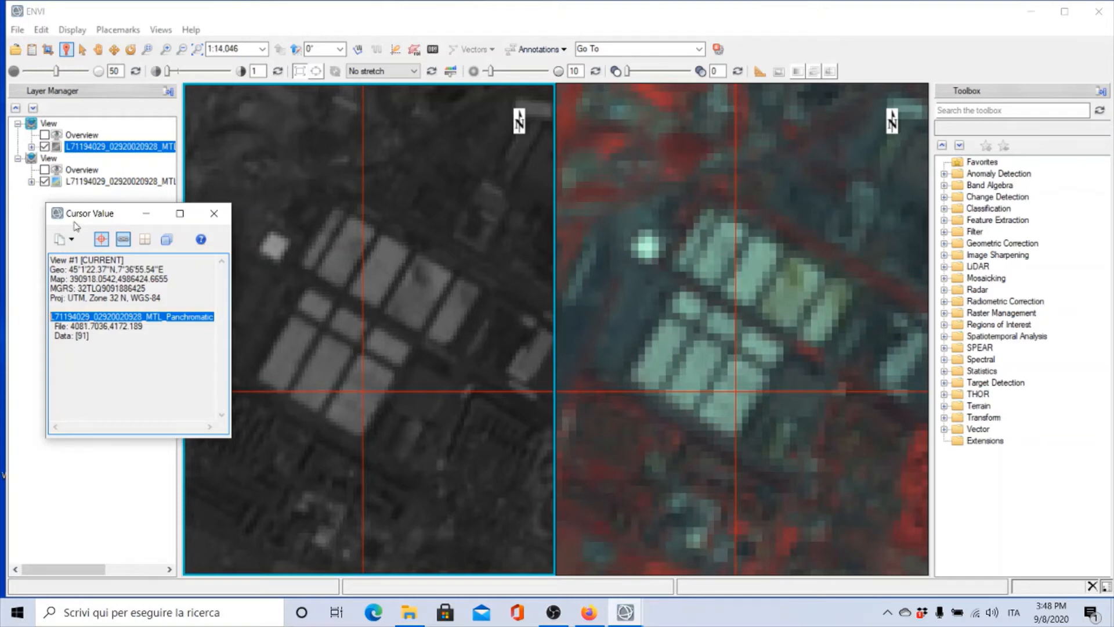
{"action": "left_click_drag", "start_coordinate": [96, 218], "coordinate": [91, 256]}
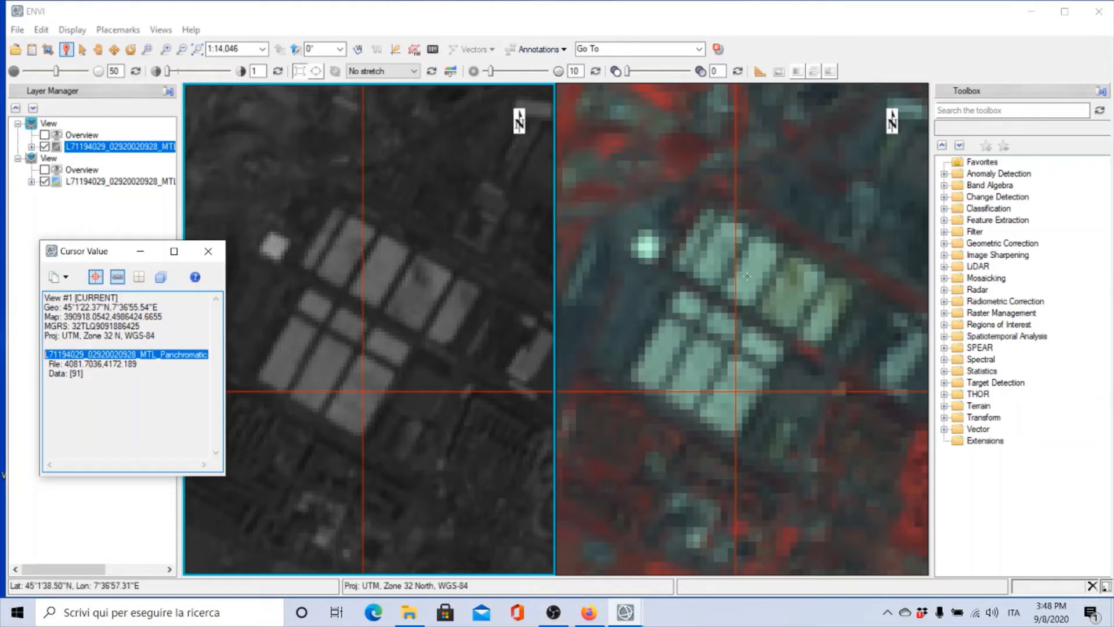
{"action": "left_click", "coordinate": [90, 182]}
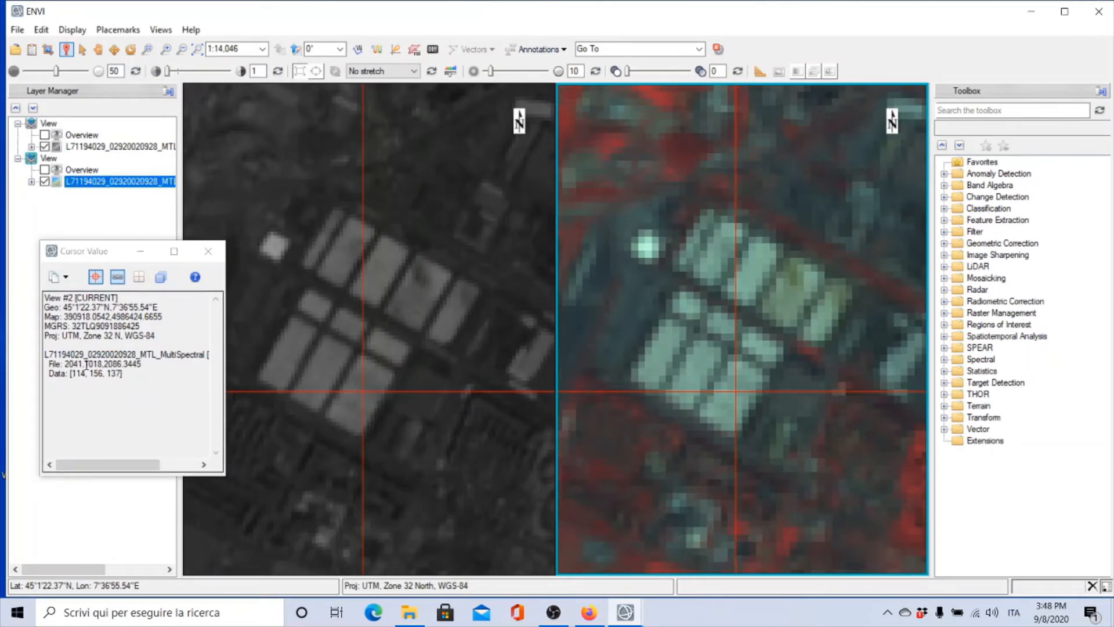
{"action": "left_click", "coordinate": [204, 353]}
{"action": "left_click_drag", "start_coordinate": [204, 354], "coordinate": [42, 354]}
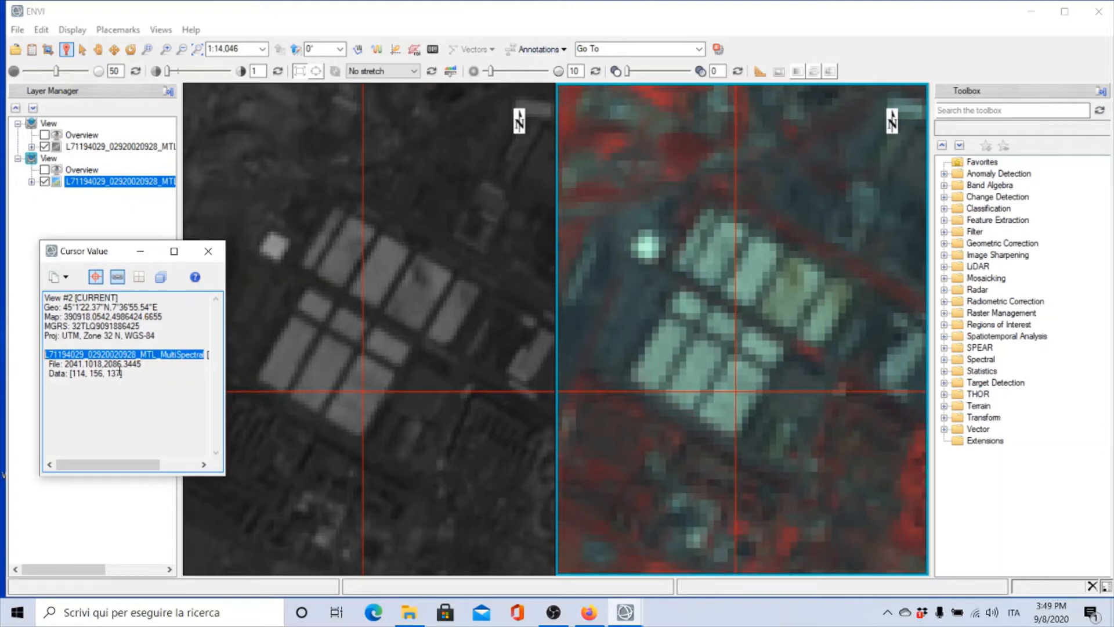
{"action": "left_click", "coordinate": [118, 278]}
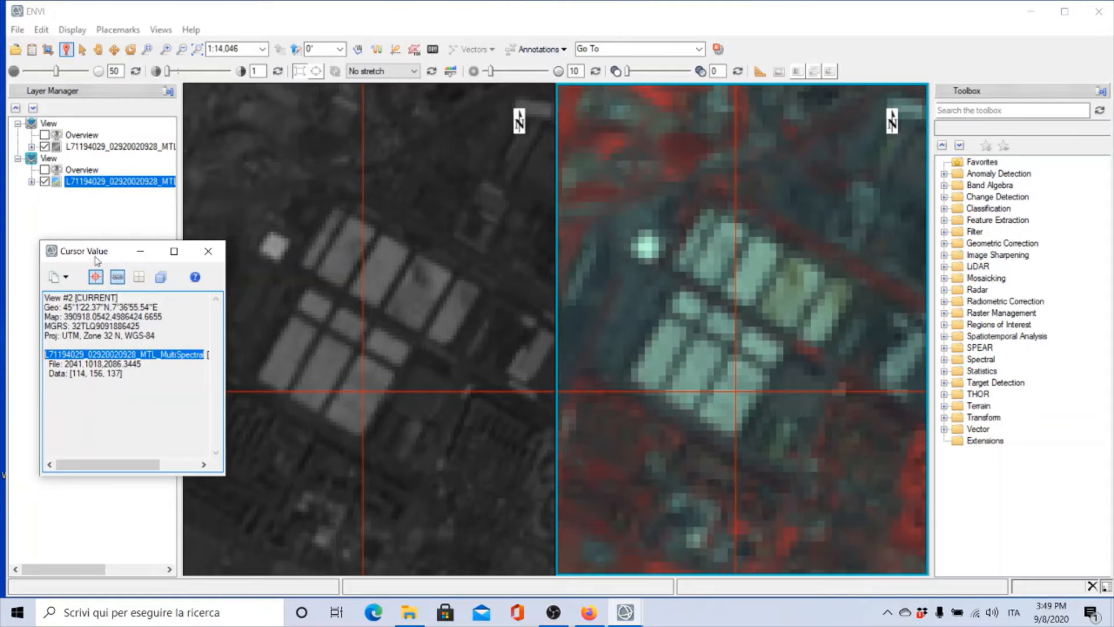
{"action": "left_click", "coordinate": [117, 280]}
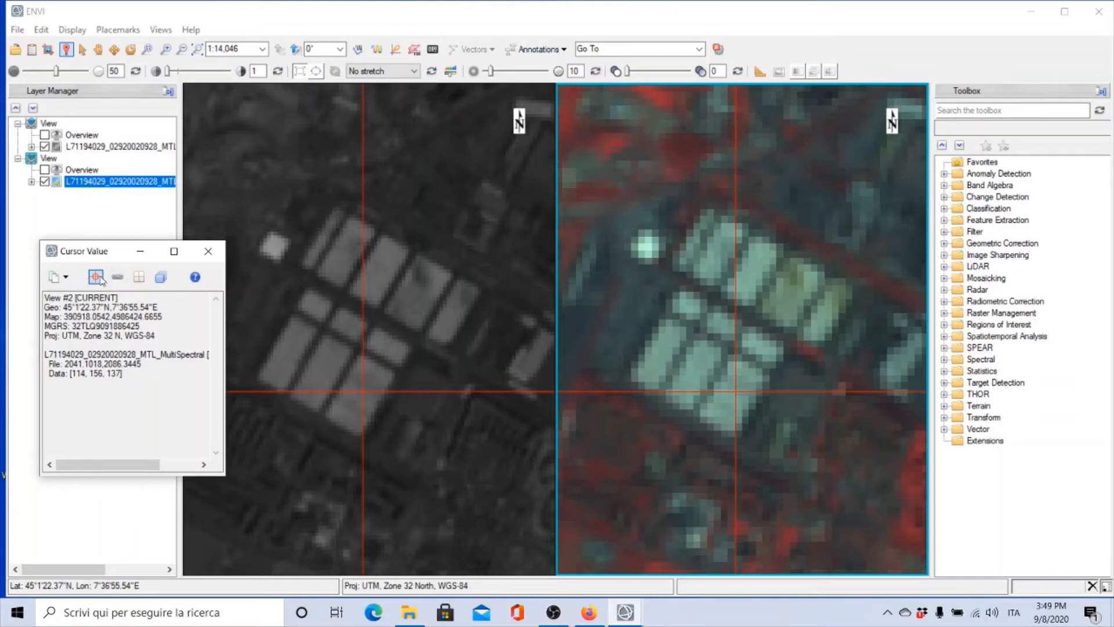
{"action": "left_click", "coordinate": [118, 278]}
- Examine the Cursor Value options for copying all information, Lat/Lon, Map or MGRS coordinates of the crosshair pixel
{"action": "left_click", "coordinate": [68, 278]}
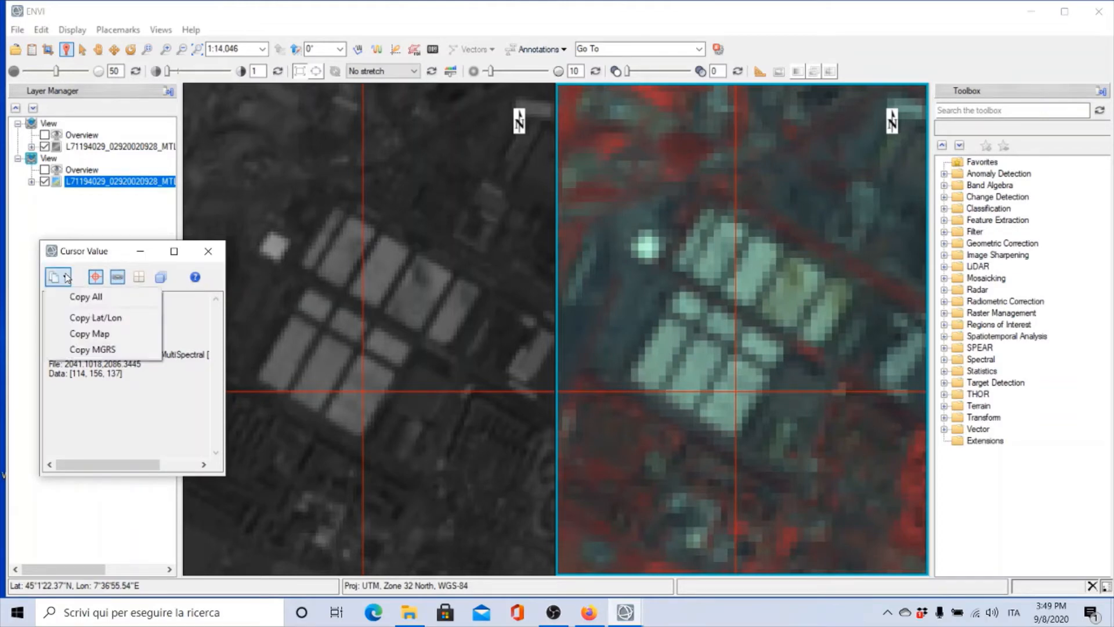
{"action": "left_click", "coordinate": [90, 254]}
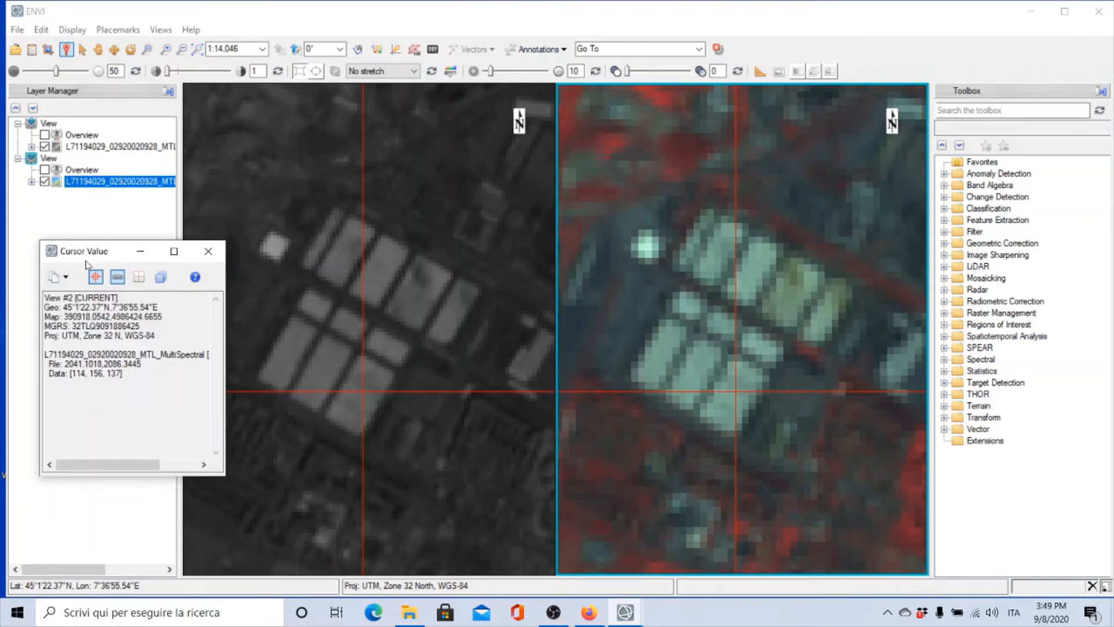
{"action": "left_click", "coordinate": [67, 278]}
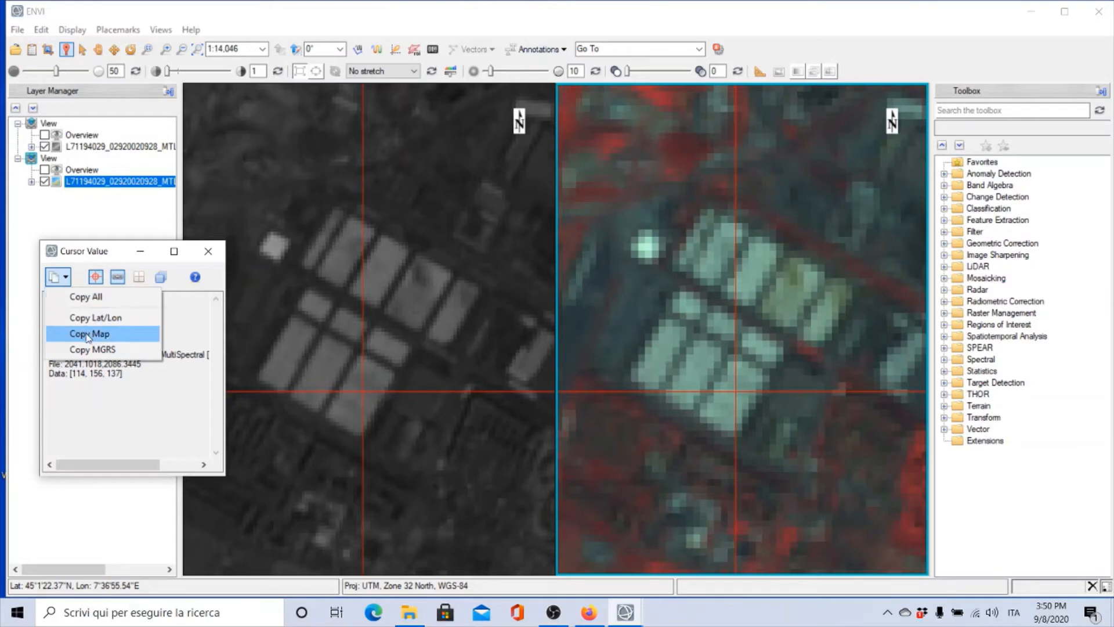
{"action": "left_click", "coordinate": [97, 250]}
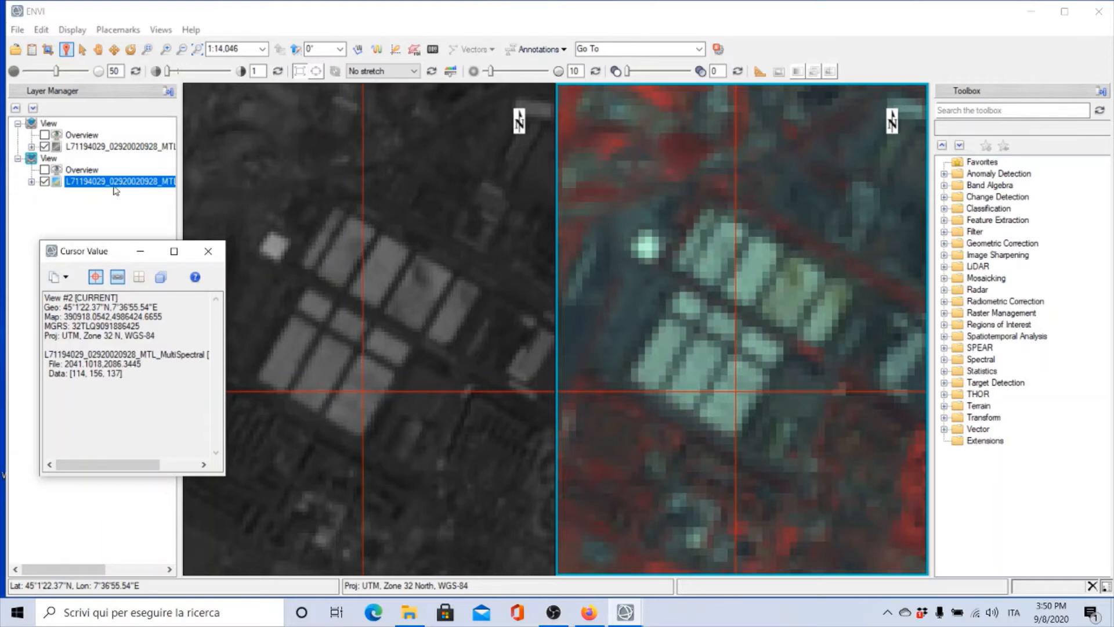
{"action": "left_click", "coordinate": [68, 278]}
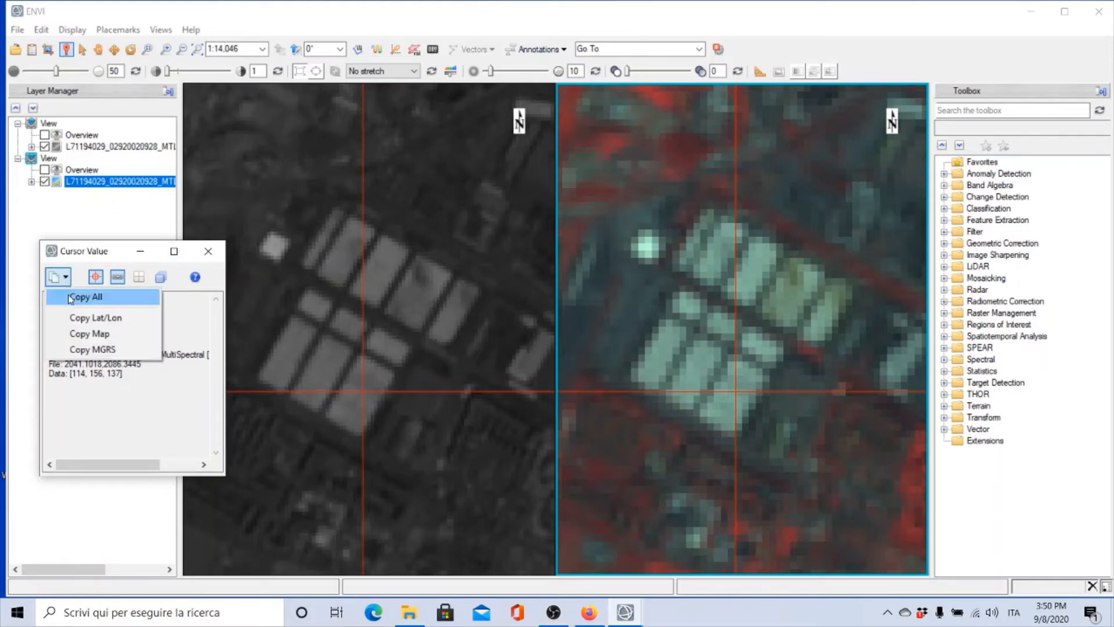
{"action": "left_click", "coordinate": [72, 335]}
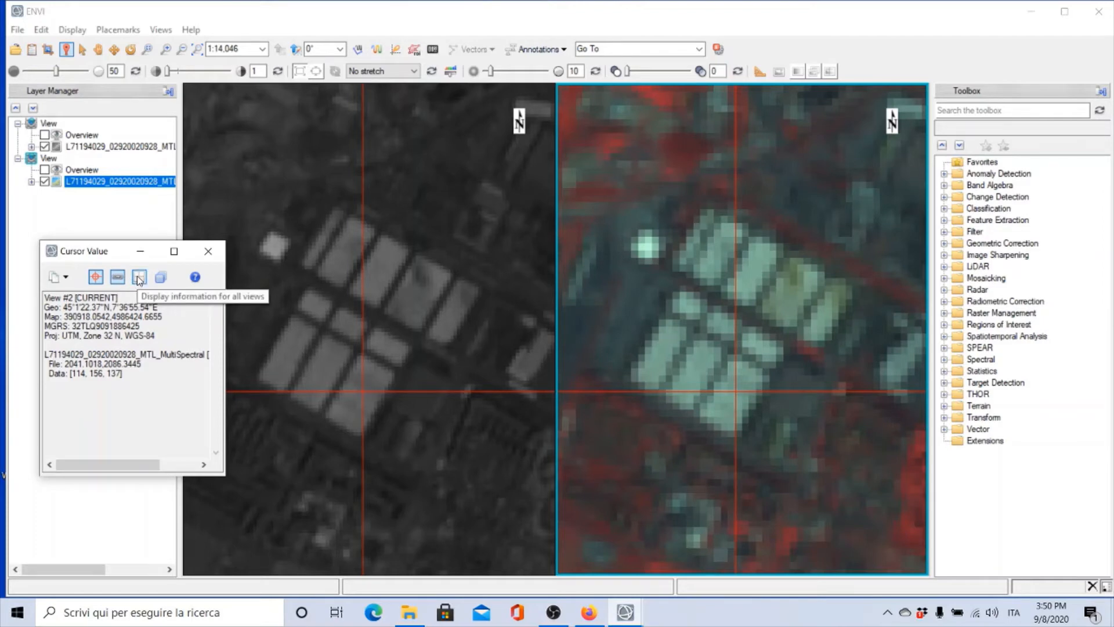
- Set Cursor Value to report information for all views and all layers, and enlarge its window to fit both readouts
{"action": "left_click", "coordinate": [139, 279]}
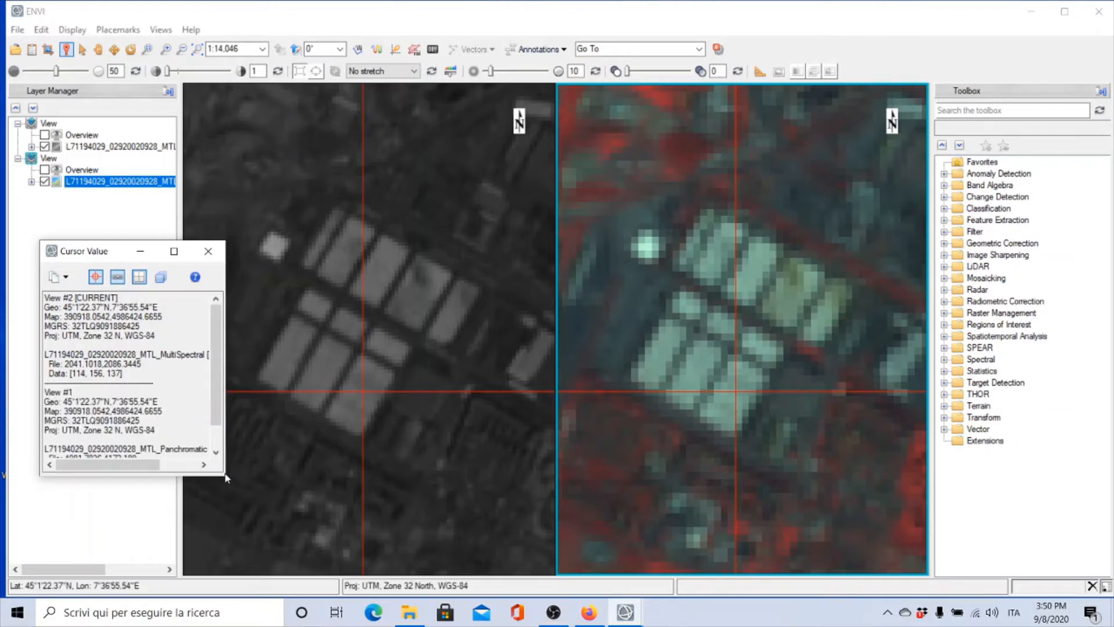
{"action": "left_click_drag", "start_coordinate": [224, 476], "coordinate": [230, 502]}
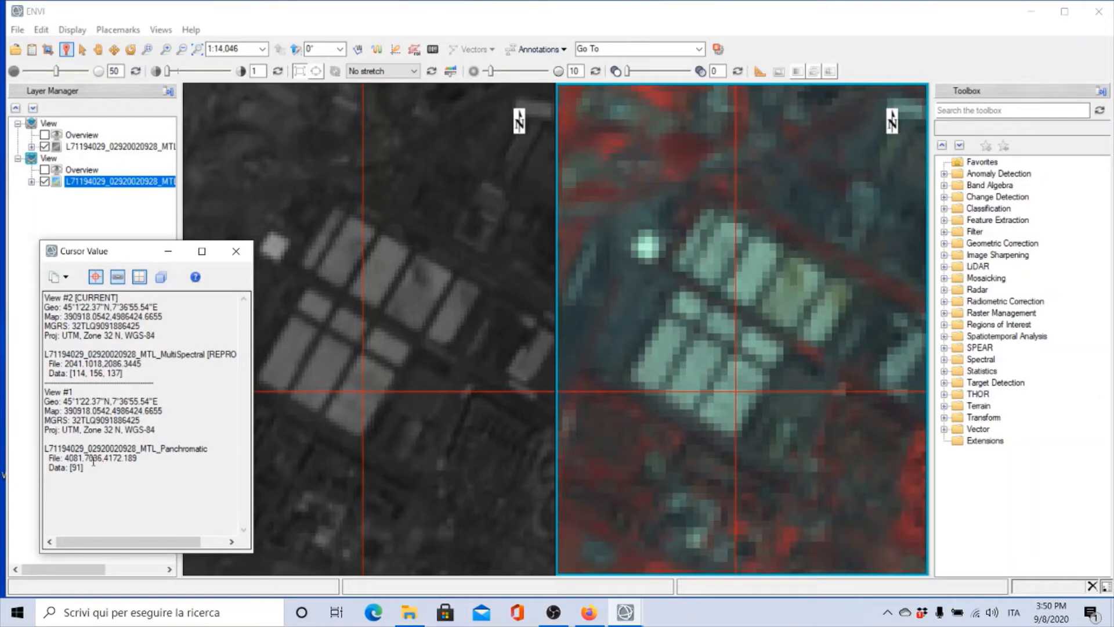
{"action": "left_click", "coordinate": [161, 278]}
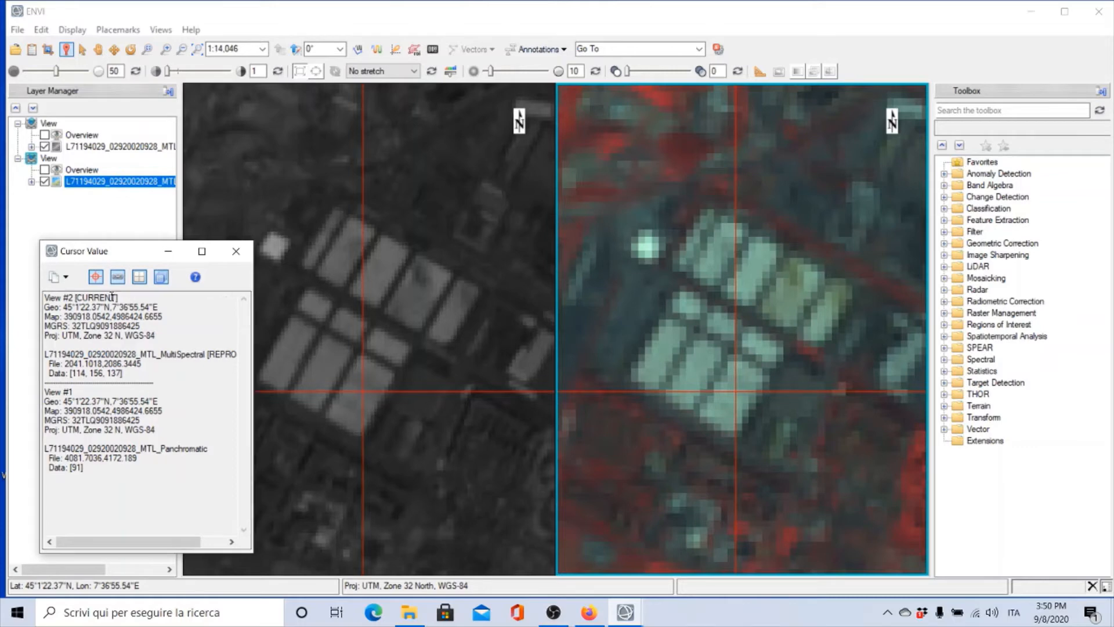
{"action": "left_click", "coordinate": [138, 279]}
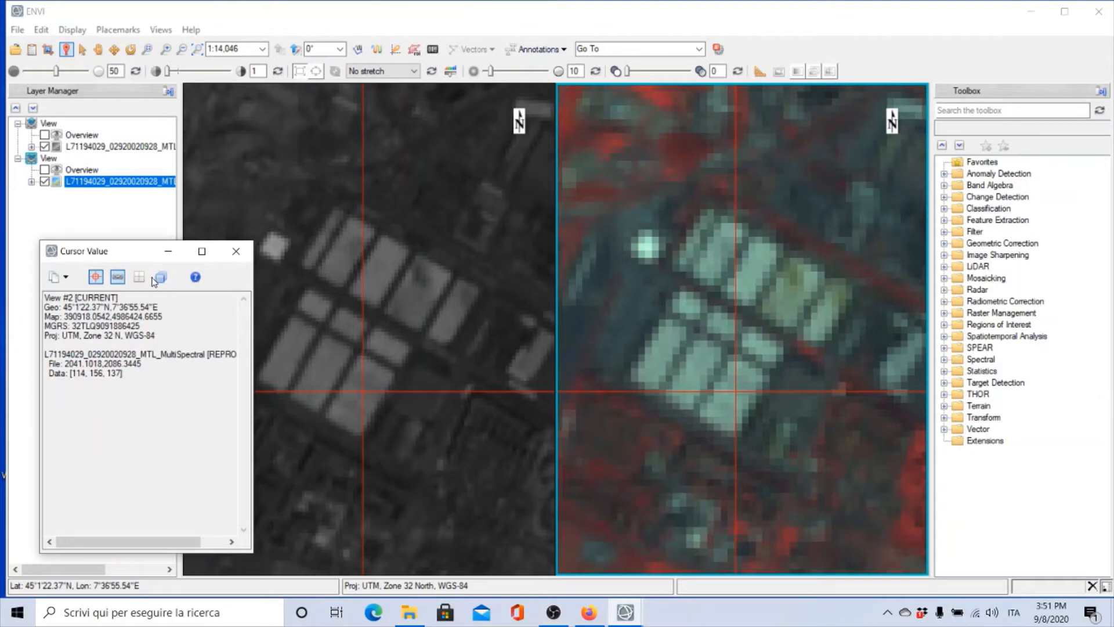
{"action": "left_click", "coordinate": [162, 277]}
{"action": "left_click", "coordinate": [140, 278]}
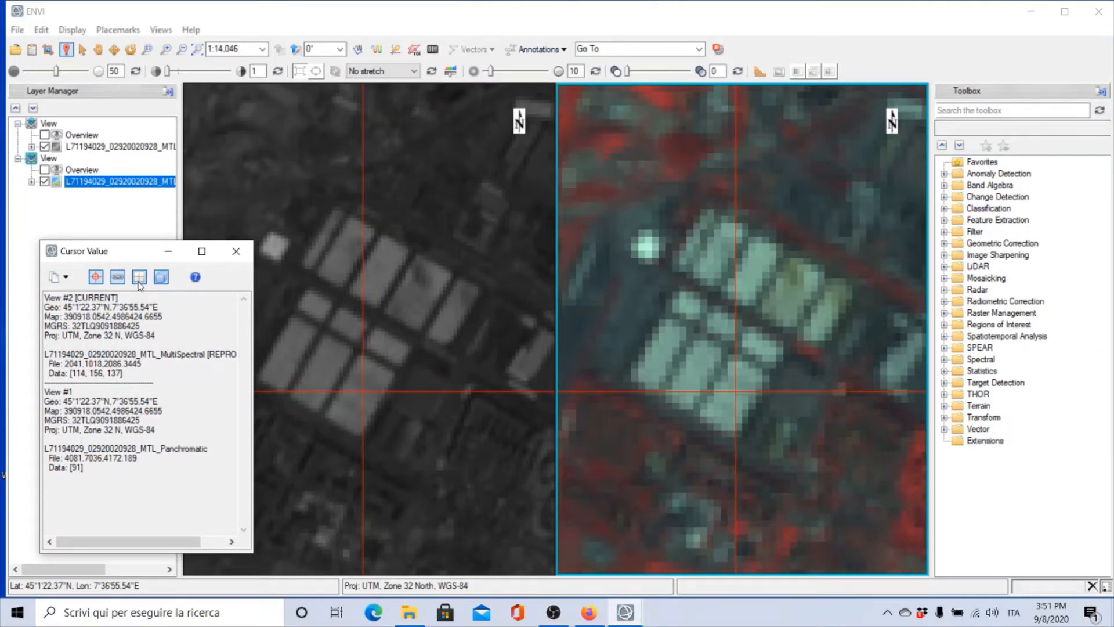
- Copy the crosshair pixel's map coordinates from Cursor Value and close its window
{"action": "left_click", "coordinate": [67, 278]}
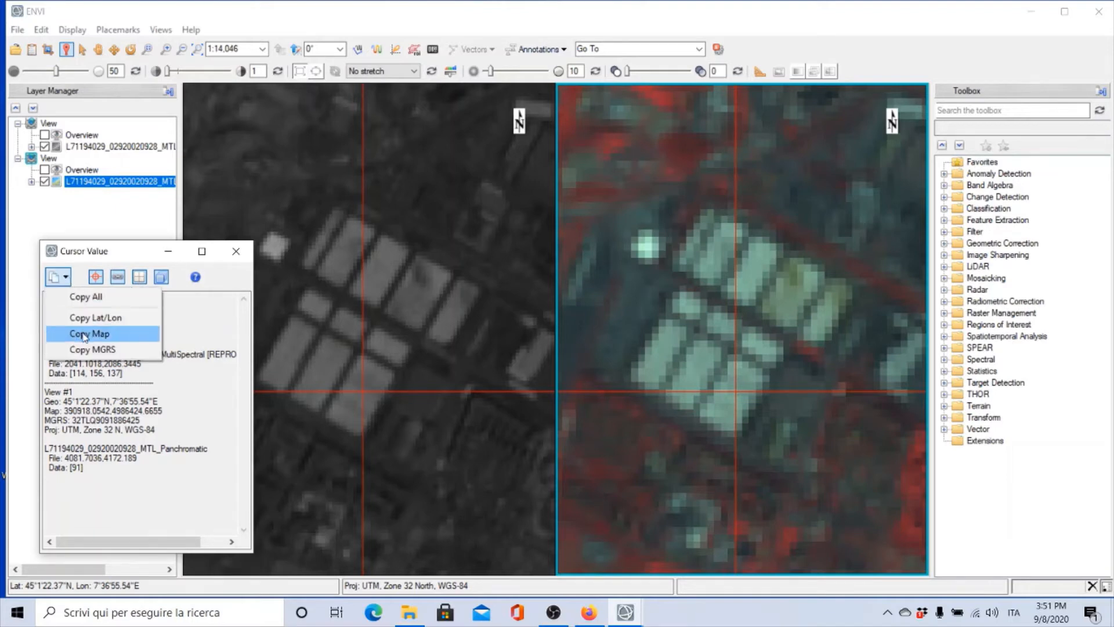
{"action": "left_click", "coordinate": [87, 333]}
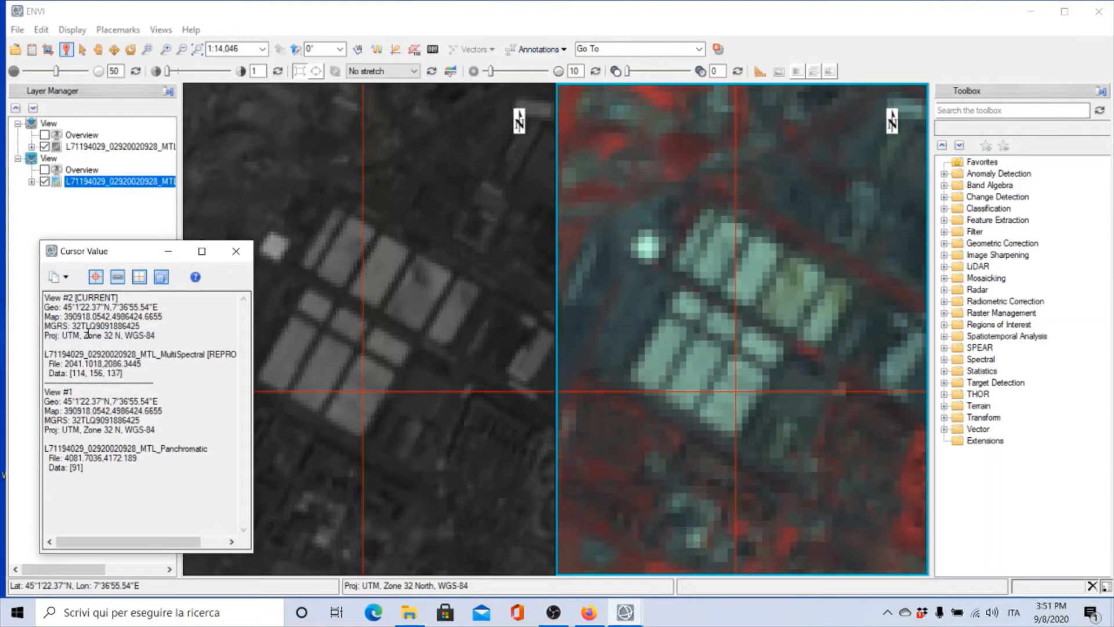
{"action": "left_click", "coordinate": [236, 252]}
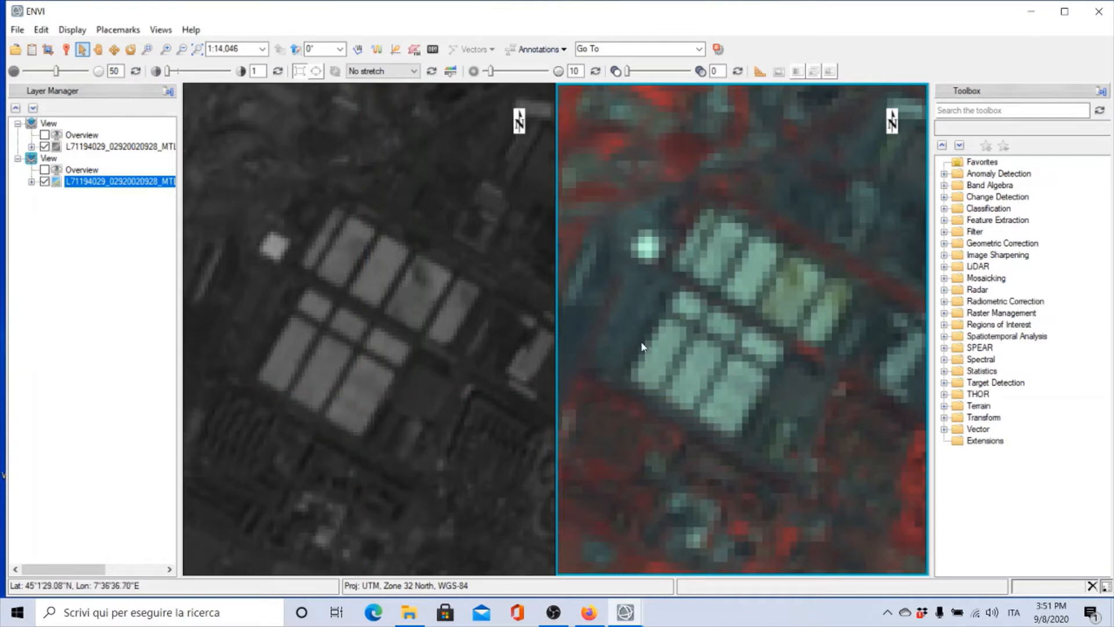
- Move the linked views to the Aeroporto Genova placemark and try to paste the copied coordinates as the Go To destination
{"action": "left_click", "coordinate": [118, 29]}
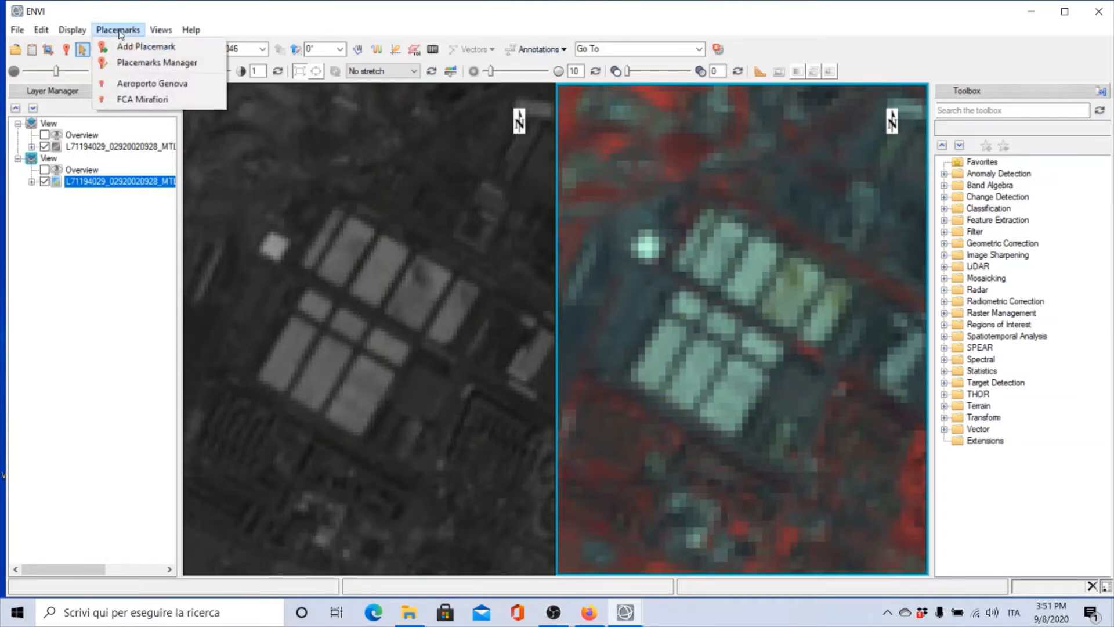
{"action": "left_click", "coordinate": [139, 85]}
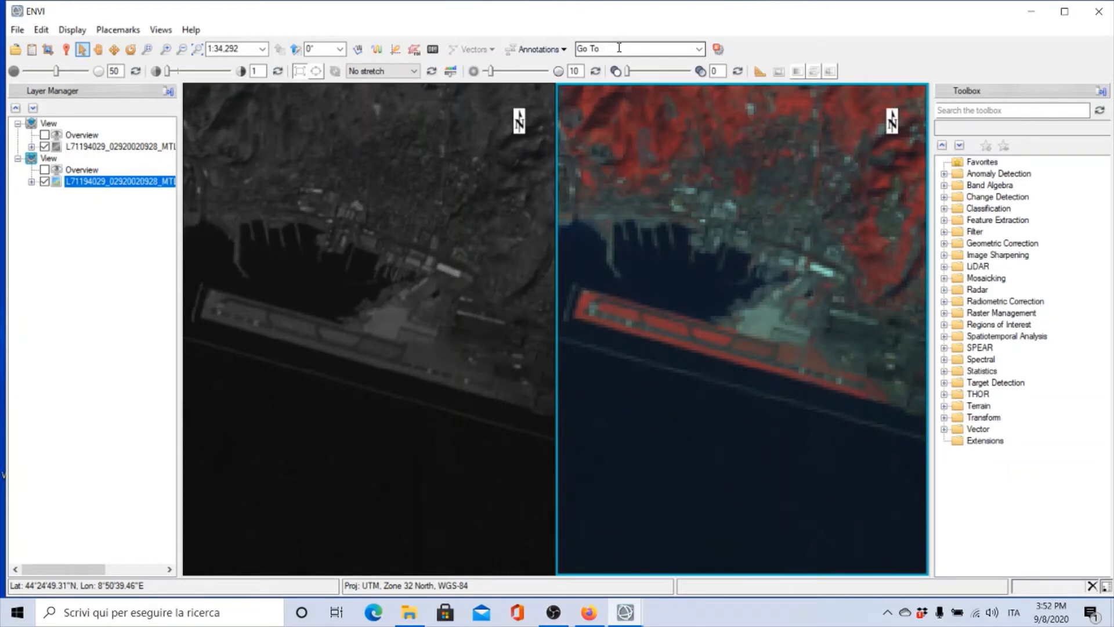
{"action": "left_click", "coordinate": [699, 50]}
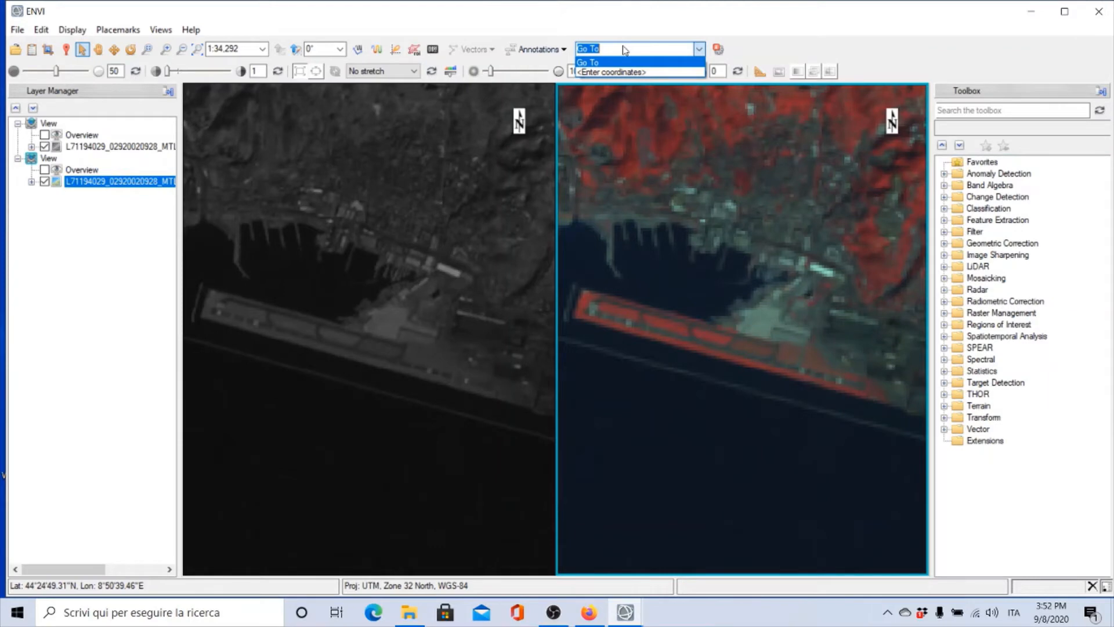
{"action": "left_click", "coordinate": [643, 72]}
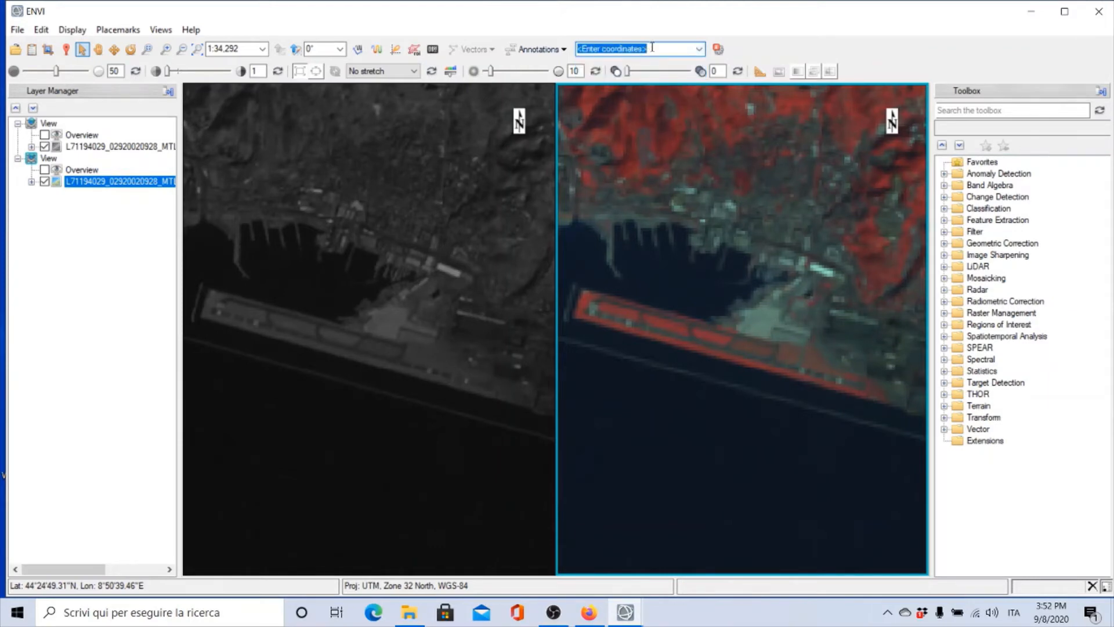
{"action": "right_click", "coordinate": [652, 49]}
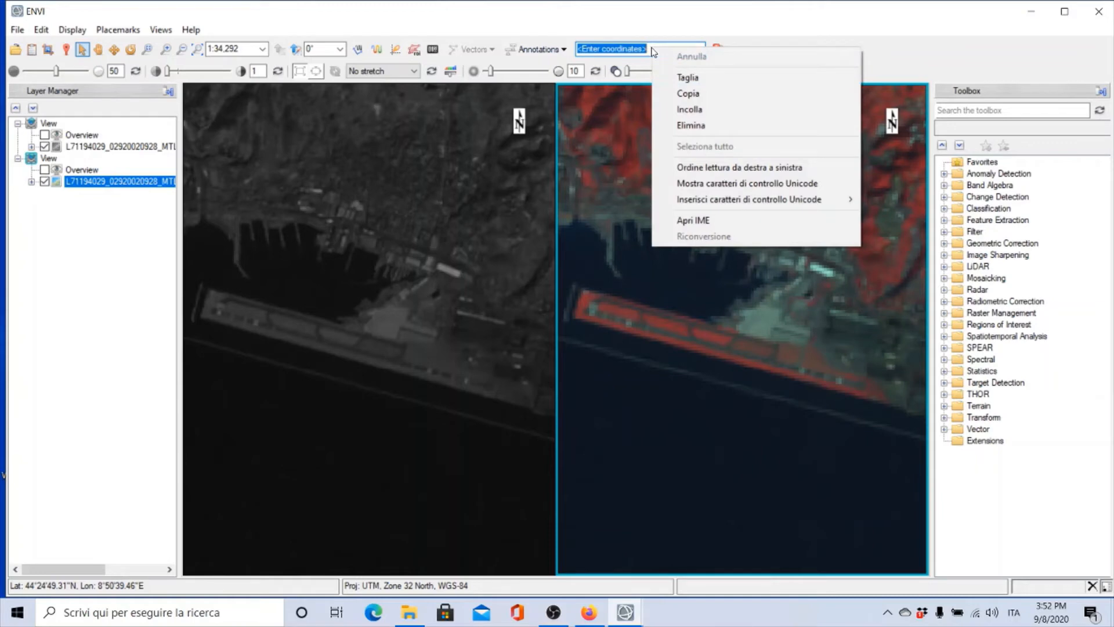
{"action": "left_click", "coordinate": [682, 93]}
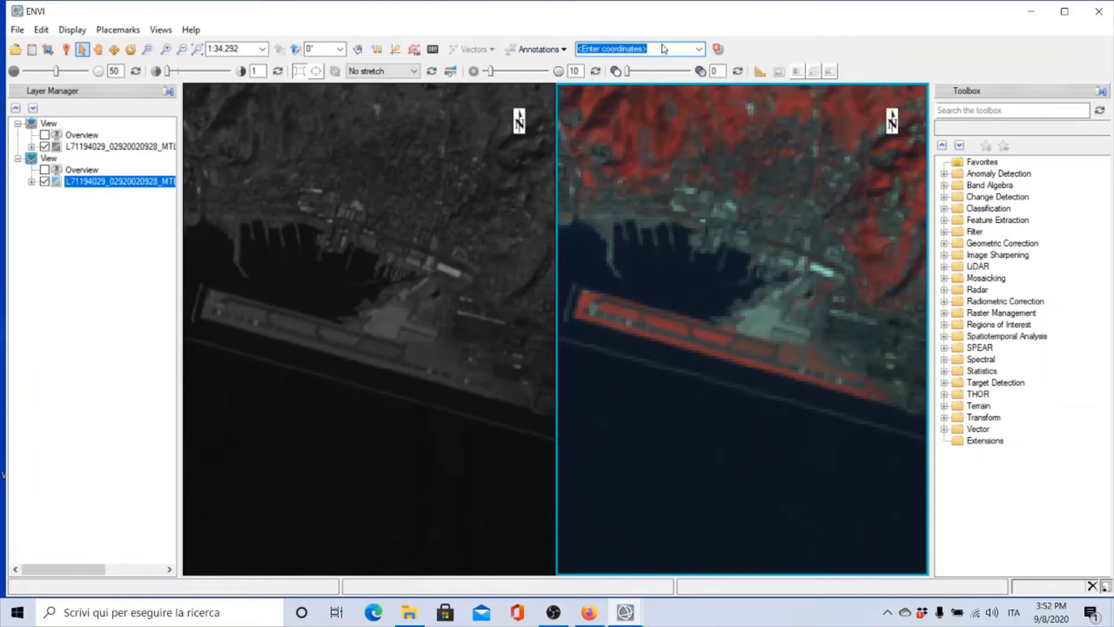
{"action": "left_click_drag", "start_coordinate": [664, 51], "coordinate": [563, 50]}
{"action": "right_click", "coordinate": [604, 48]}
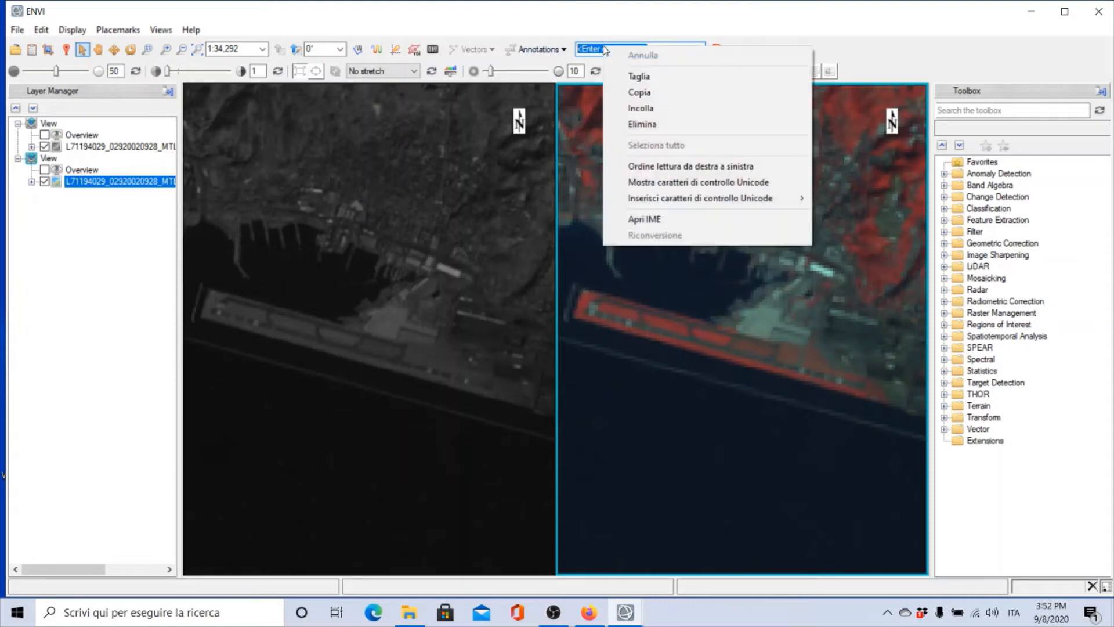
{"action": "left_click", "coordinate": [642, 109]}
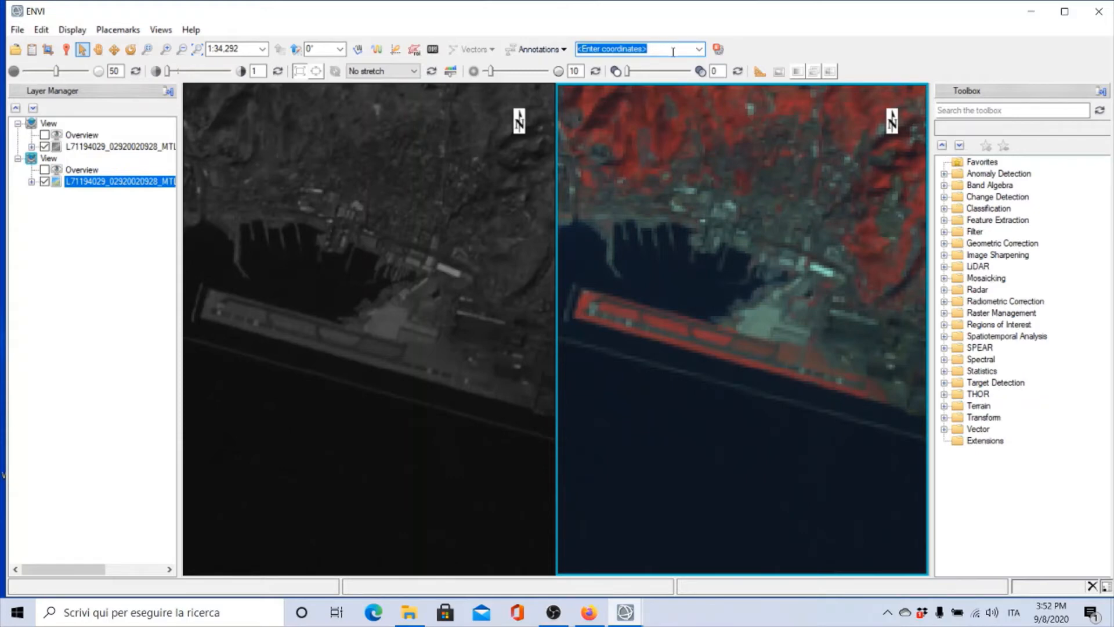
- Use Go To to move the linked views to the pixel location 2040,2040 of the multispectral image
{"action": "left_click", "coordinate": [699, 49]}
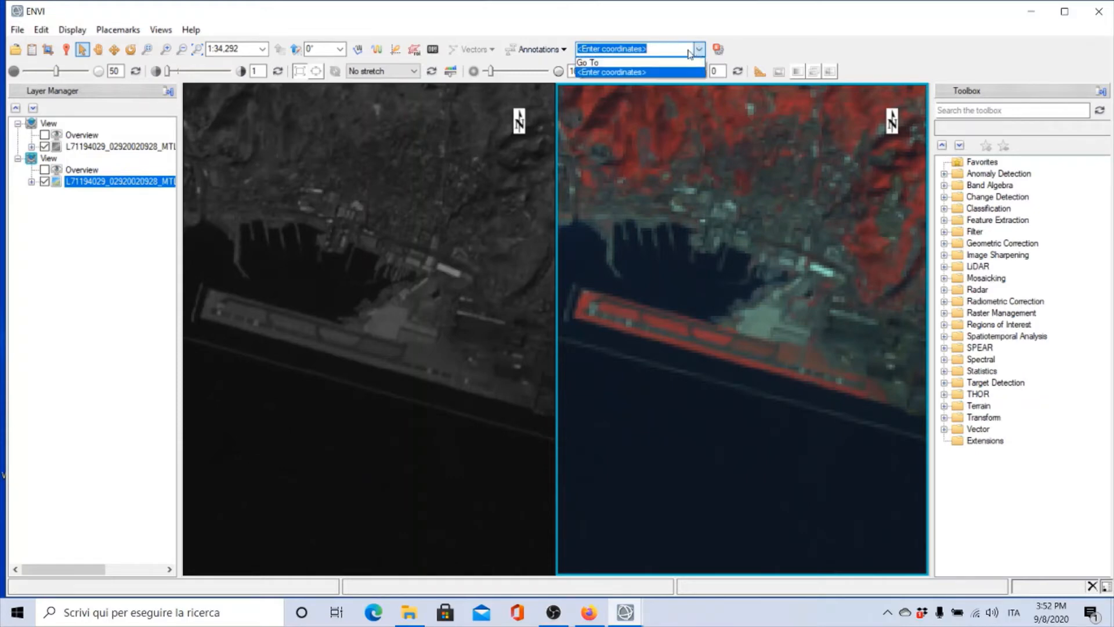
{"action": "left_click", "coordinate": [638, 62]}
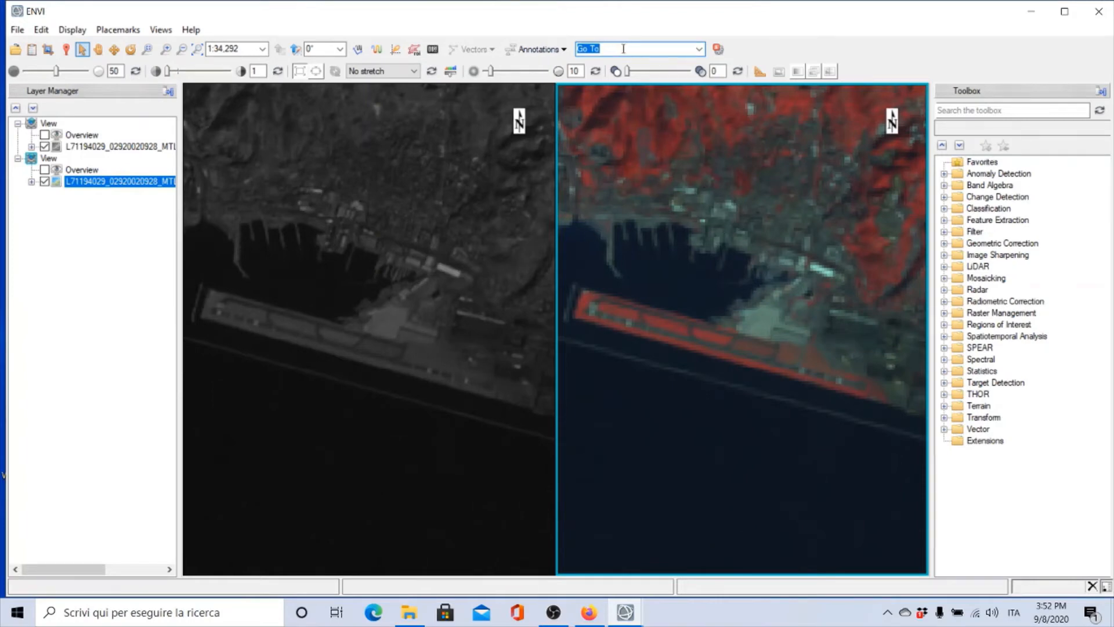
{"action": "type", "text": "2040,2040"}
{"action": "key", "text": "Return"}
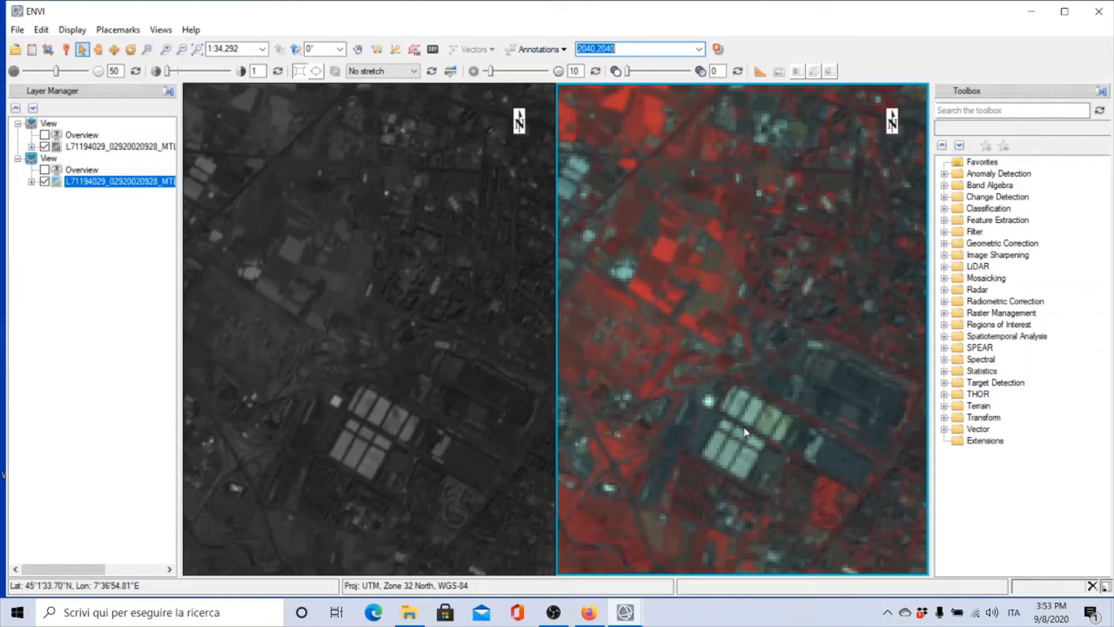
- Show the Cursor Value readout with crosshairs and limit it to the current multispectral view
{"action": "mouse_move", "coordinate": [722, 55]}
{"action": "left_click", "coordinate": [68, 51]}
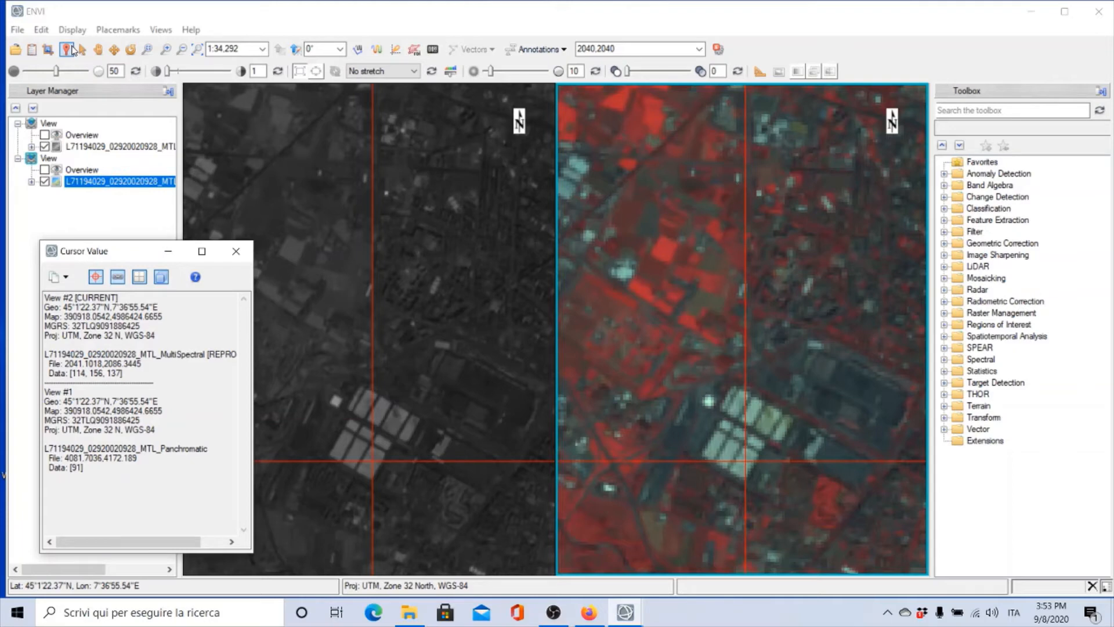
{"action": "left_click", "coordinate": [146, 277]}
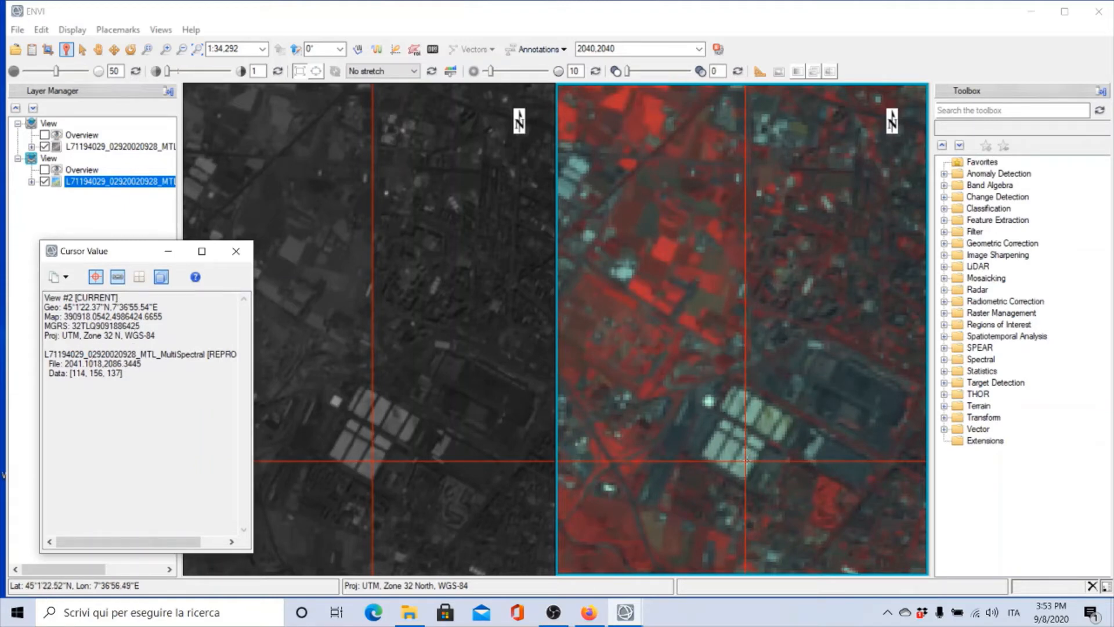
- Read pixel values in the multispectral view from the bright industrial buildings to the area north of them, and close the readout
{"action": "left_click", "coordinate": [743, 419]}
{"action": "left_click_drag", "start_coordinate": [743, 419], "coordinate": [740, 334]}
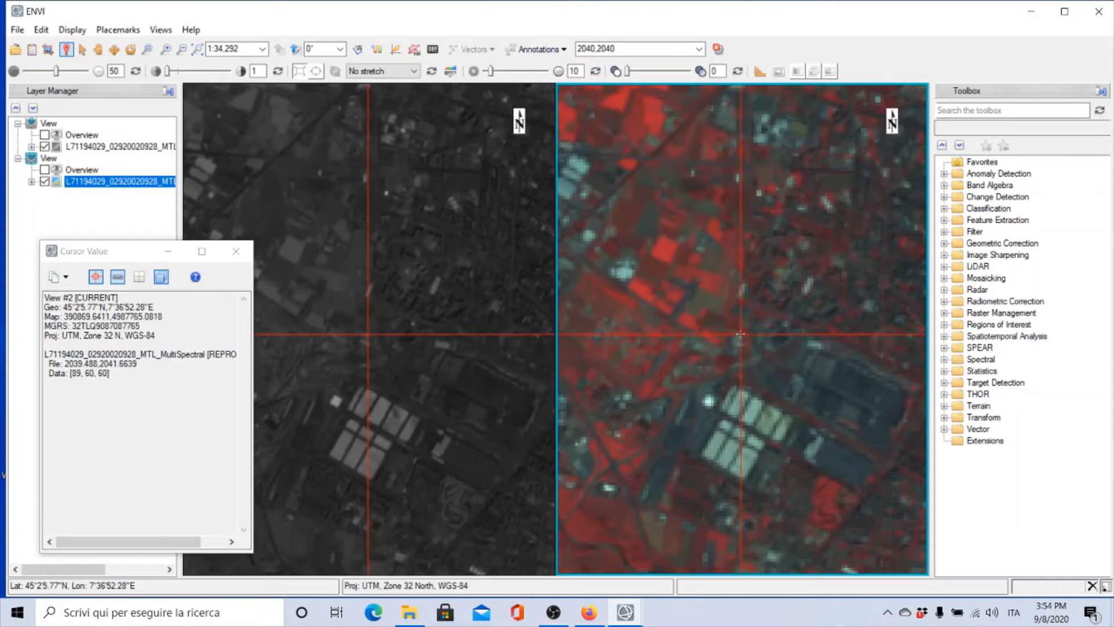
{"action": "left_click", "coordinate": [740, 332]}
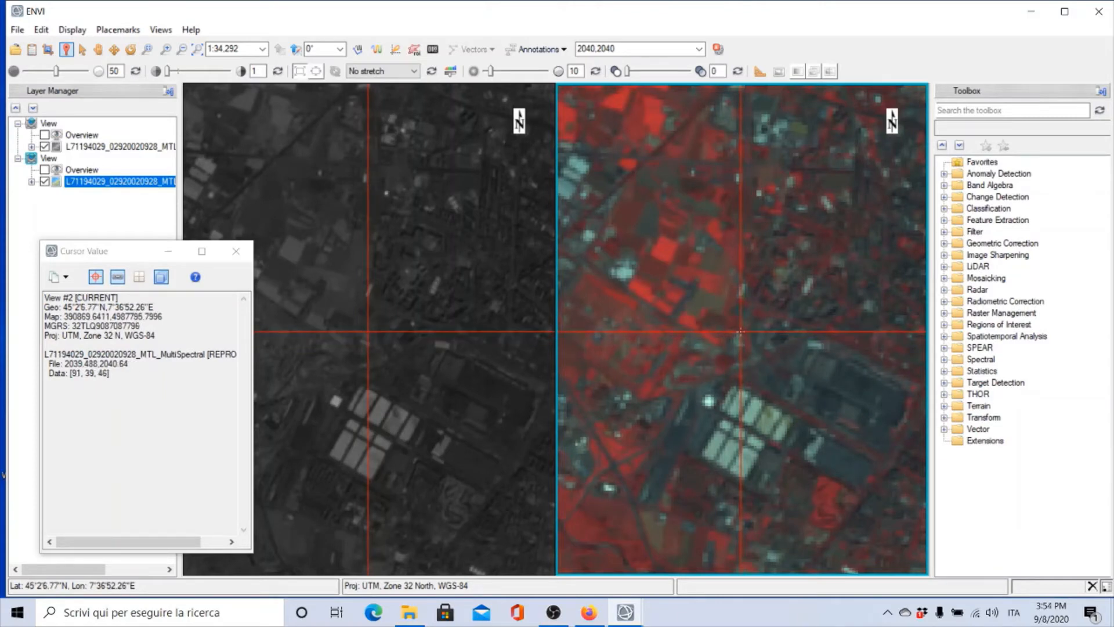
{"action": "left_click", "coordinate": [743, 331]}
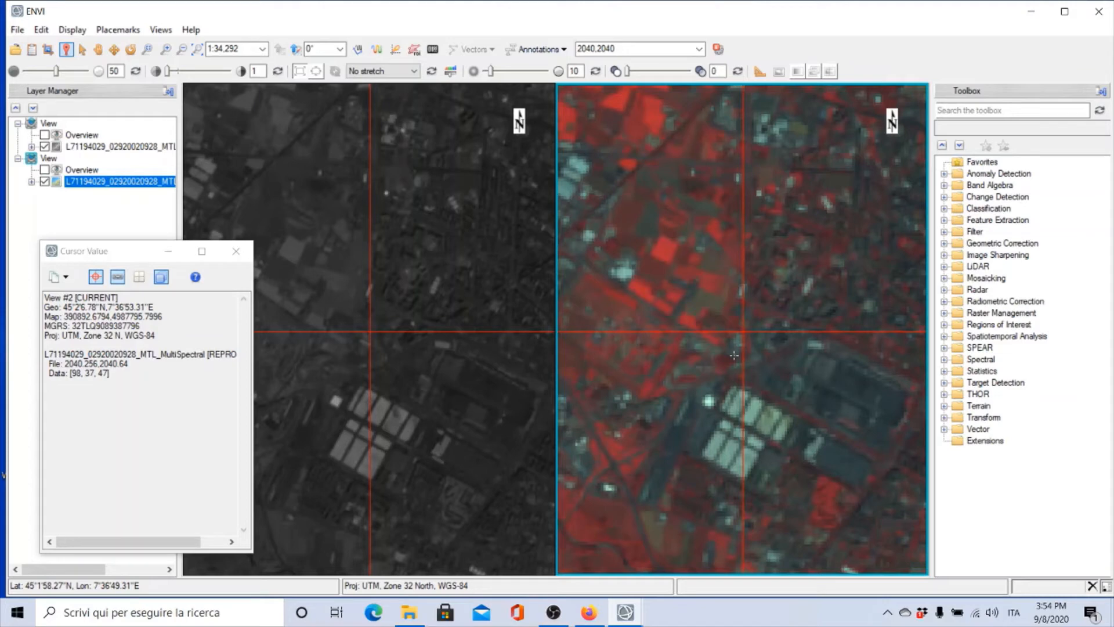
{"action": "left_click", "coordinate": [236, 252]}
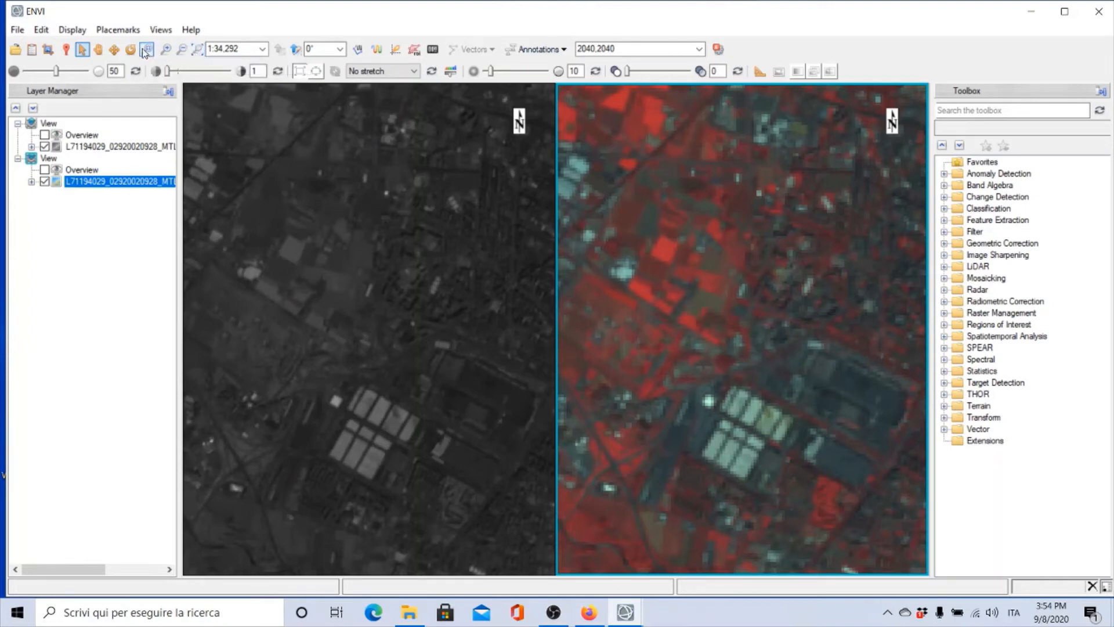
- Zoom out from the city in both linked views and fit the whole Landsat scene to full extent
{"action": "left_click", "coordinate": [181, 48]}
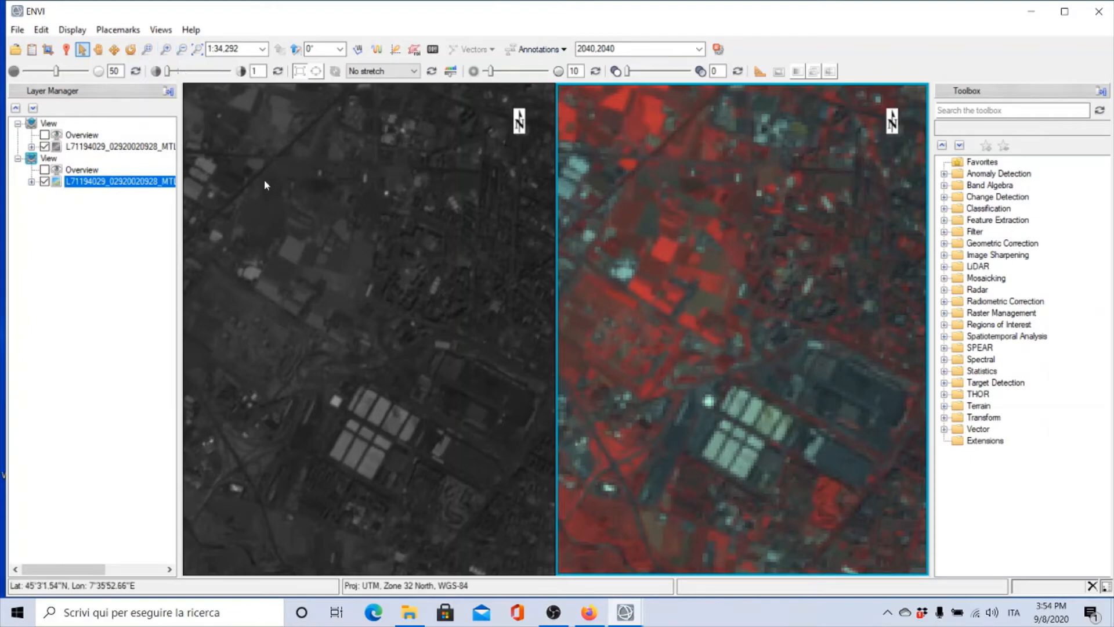
{"action": "scroll", "coordinate": [311, 260], "scroll_direction": "down", "scroll_amount": 1}
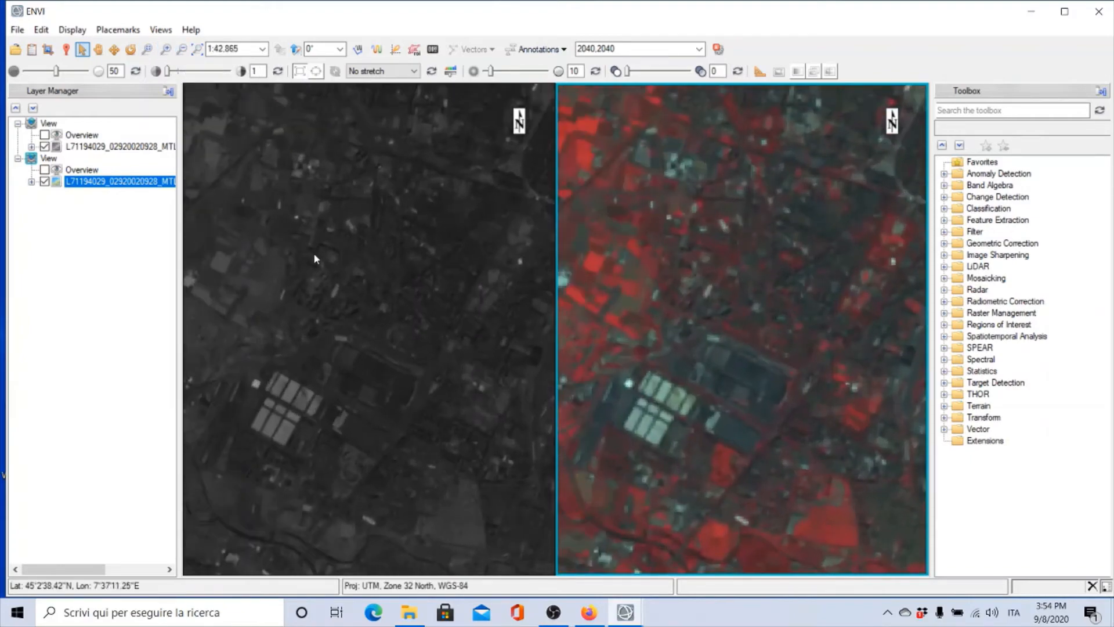
{"action": "scroll", "coordinate": [314, 258], "scroll_direction": "down", "scroll_amount": 8}
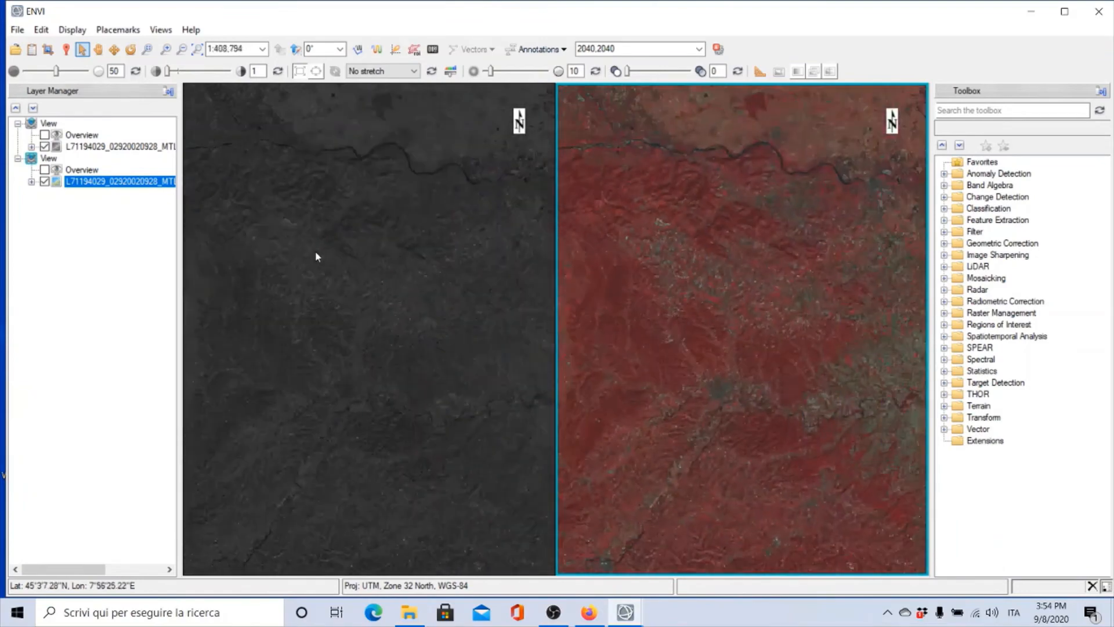
{"action": "left_click", "coordinate": [278, 281]}
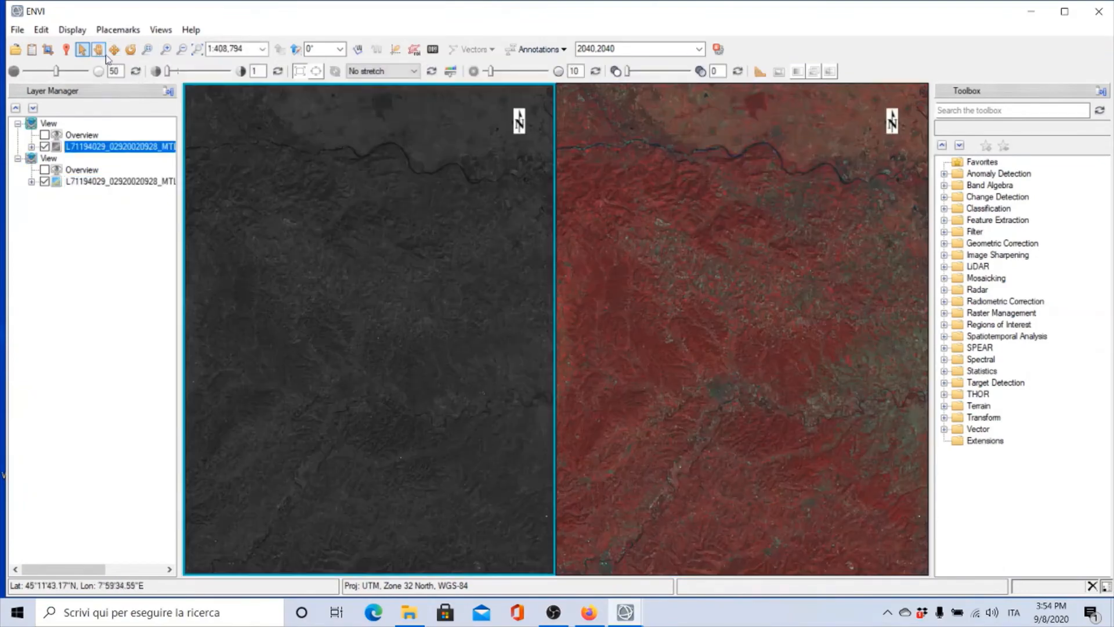
{"action": "left_click", "coordinate": [99, 50]}
{"action": "left_click_drag", "start_coordinate": [358, 269], "coordinate": [492, 311]}
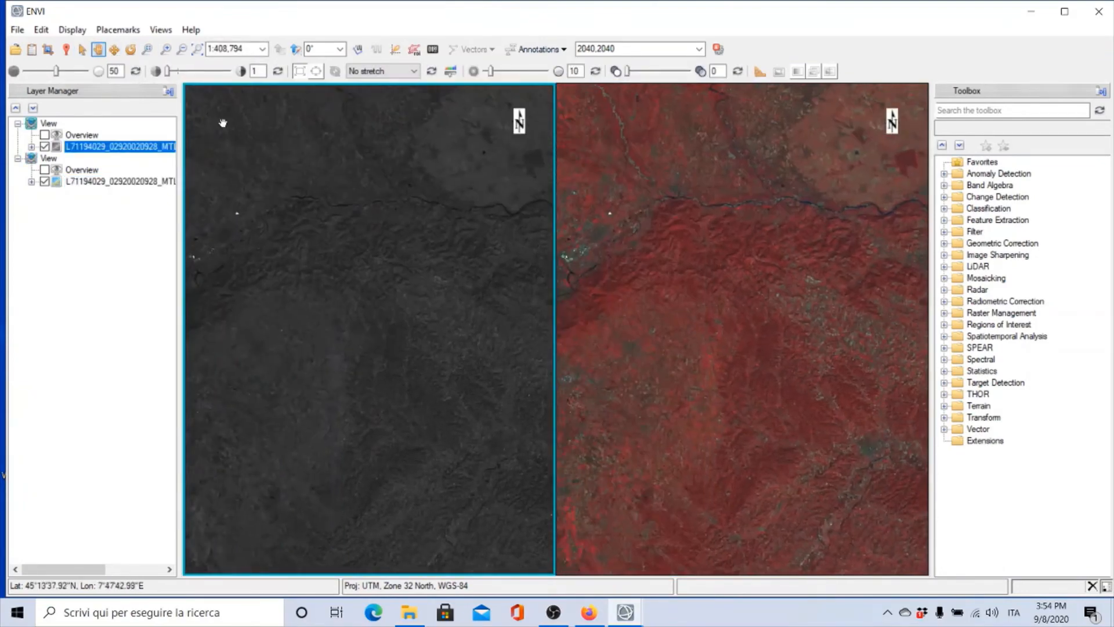
{"action": "left_click", "coordinate": [198, 52]}
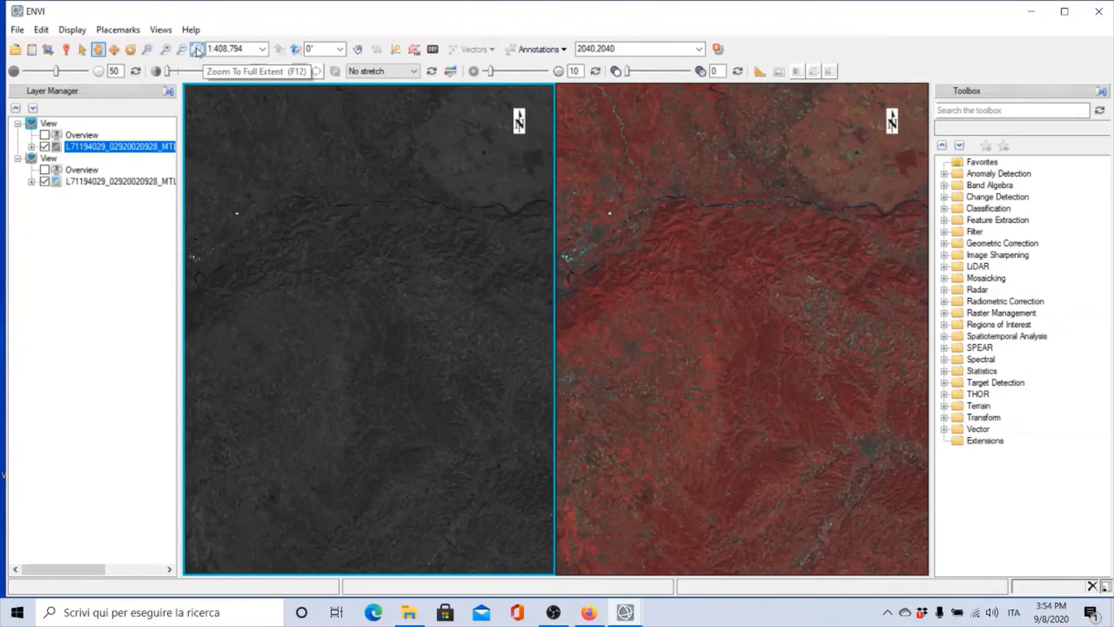
{"action": "left_click", "coordinate": [197, 52]}
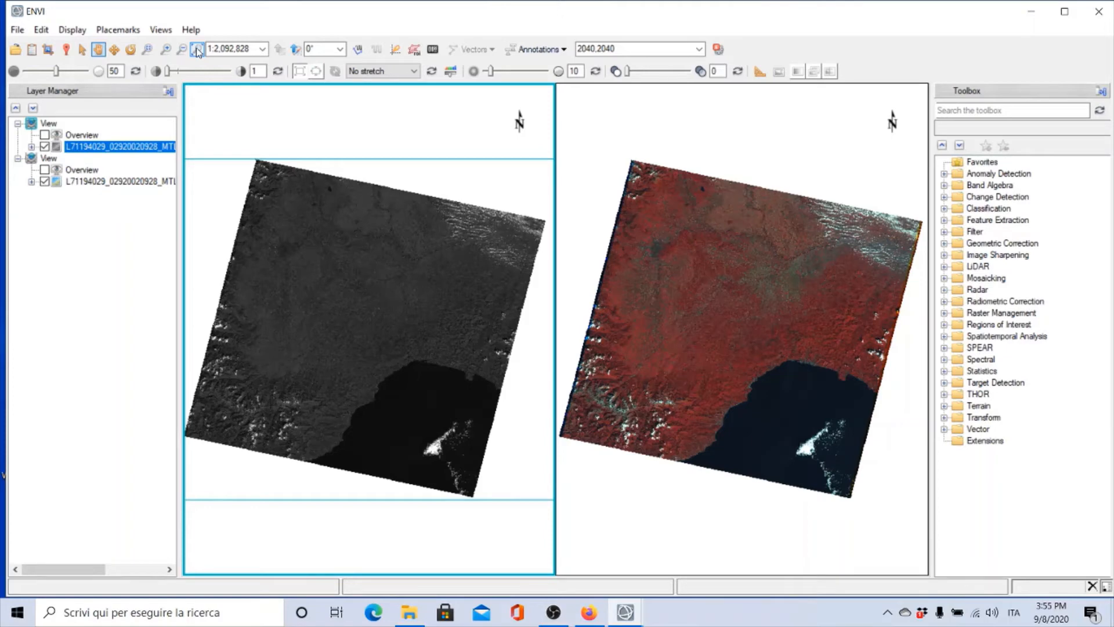
- Set the view scale to 1:500,000 and bring the coastline around the Gulf of Genoa into both views
{"action": "left_click", "coordinate": [263, 49]}
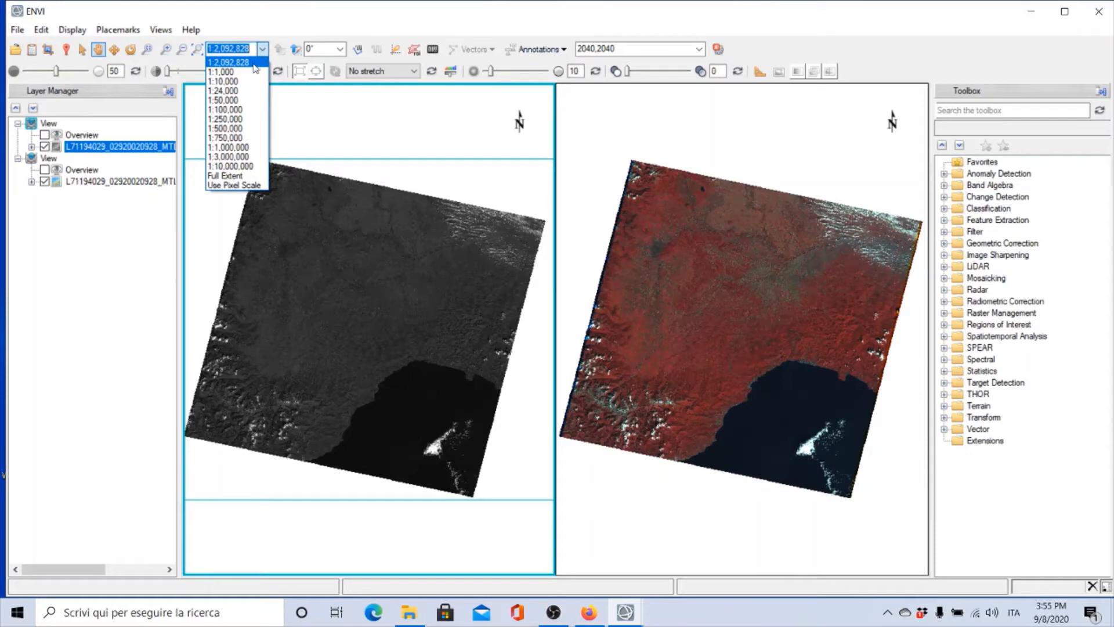
{"action": "left_click", "coordinate": [247, 129]}
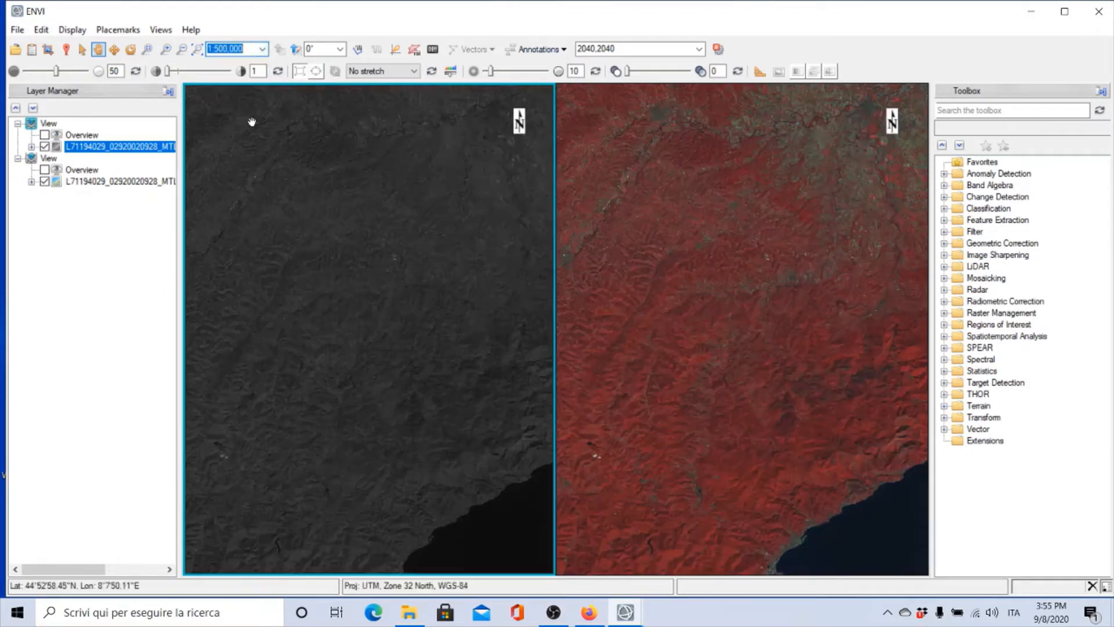
{"action": "left_click_drag", "start_coordinate": [430, 332], "coordinate": [184, 152]}
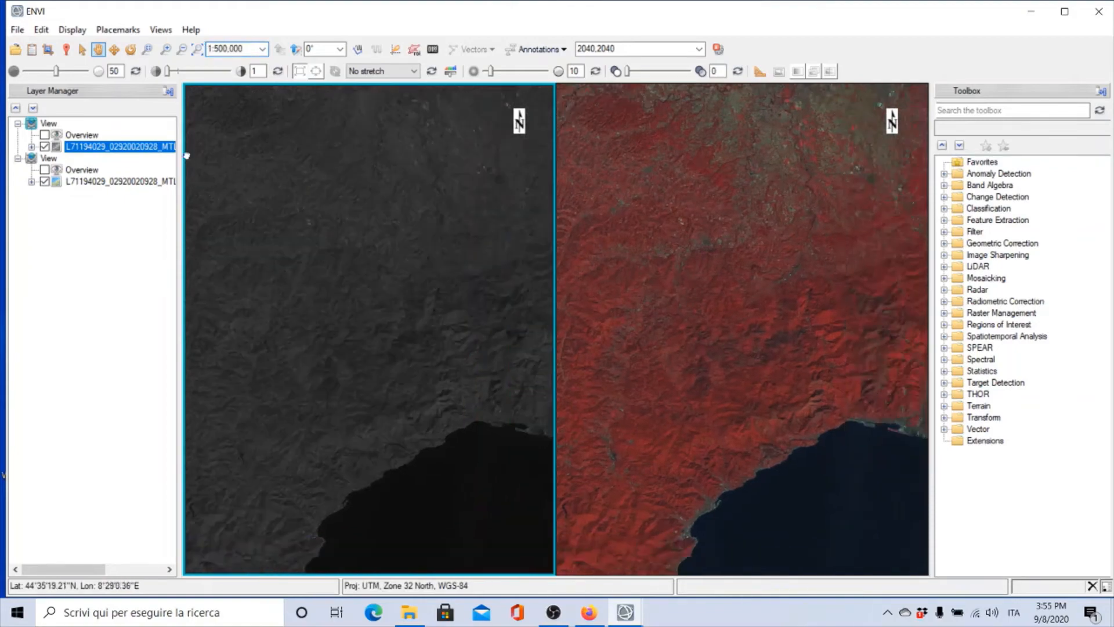
{"action": "left_click_drag", "start_coordinate": [420, 326], "coordinate": [462, 324]}
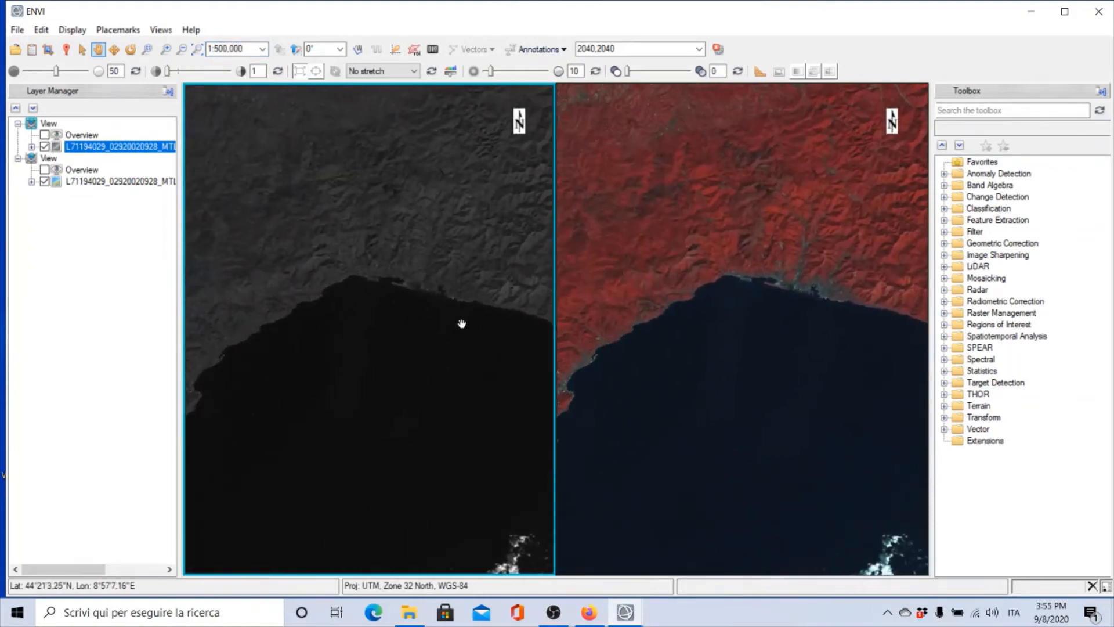
{"action": "left_click_drag", "start_coordinate": [433, 288], "coordinate": [395, 316]}
- Step the view scale through 1:250,000 and 1:100,000 to 1:50,000, framing the Genoa airport runway and harbour
{"action": "left_click", "coordinate": [262, 49]}
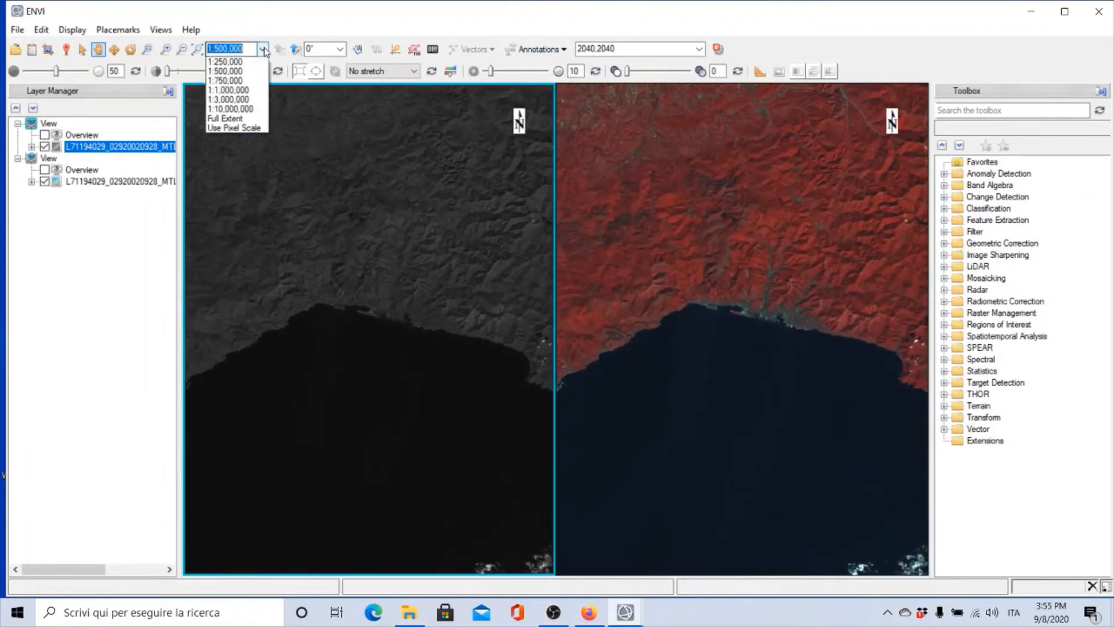
{"action": "left_click", "coordinate": [246, 119]}
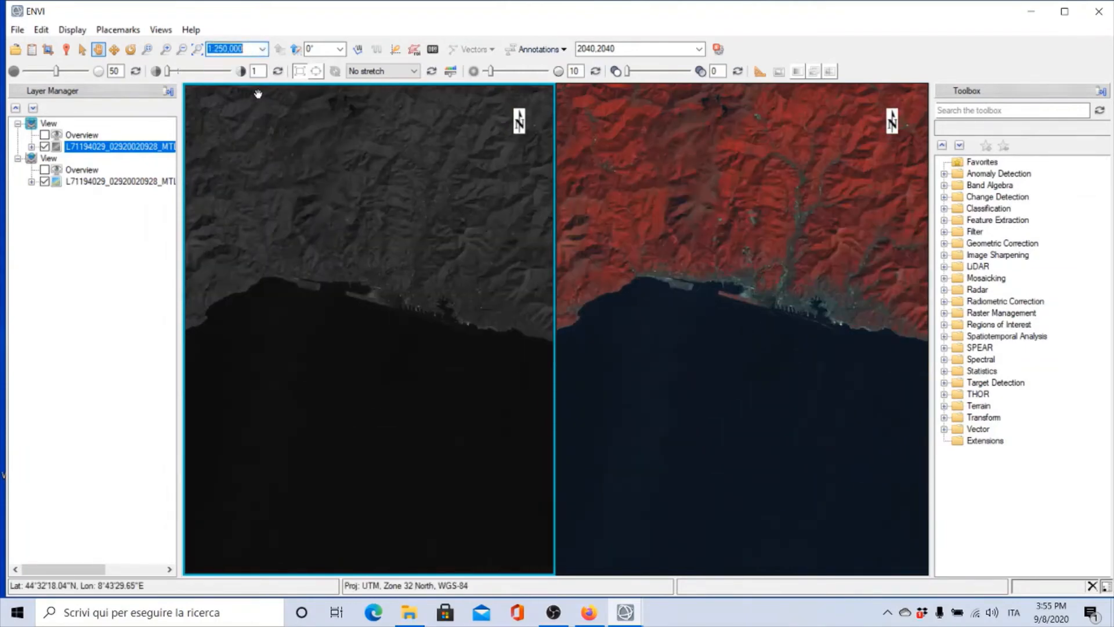
{"action": "left_click", "coordinate": [262, 48]}
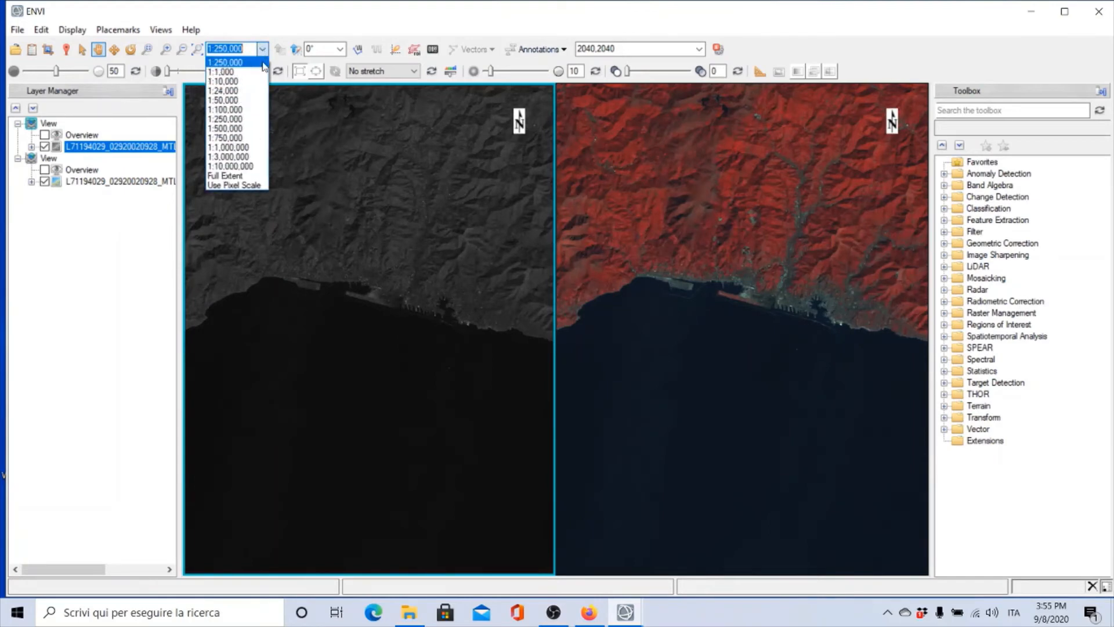
{"action": "left_click", "coordinate": [245, 111]}
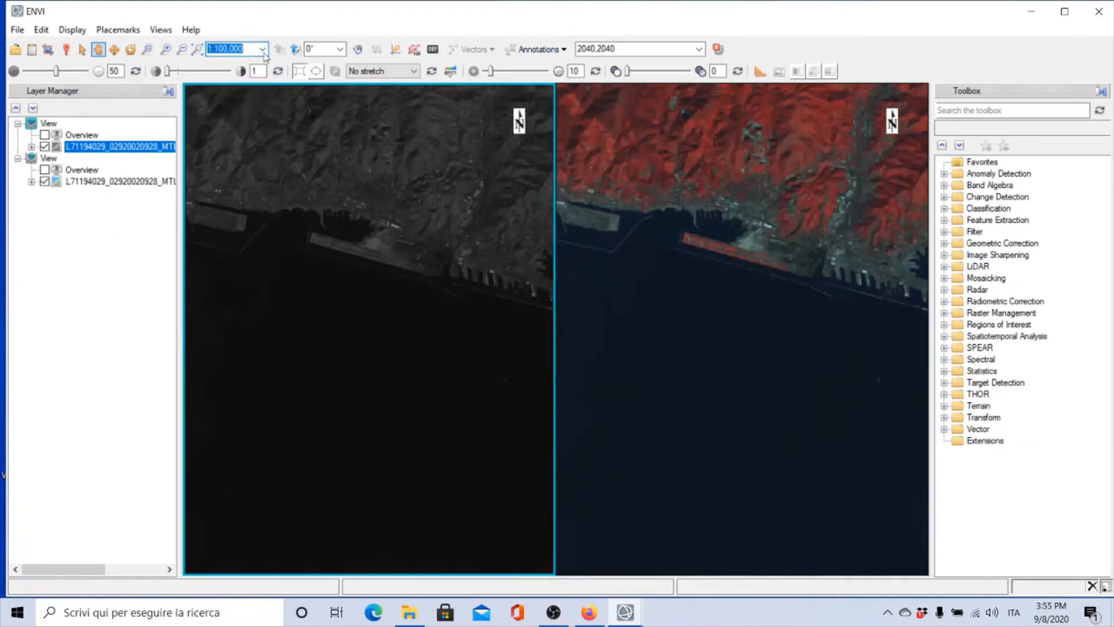
{"action": "left_click_drag", "start_coordinate": [366, 246], "coordinate": [405, 386]}
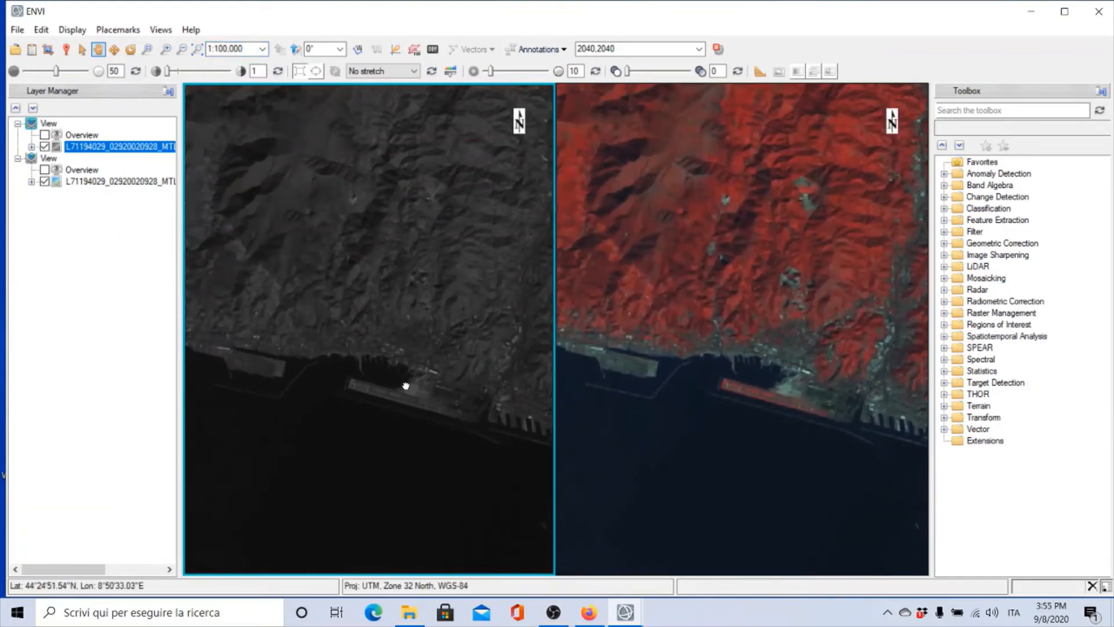
{"action": "left_click", "coordinate": [263, 49]}
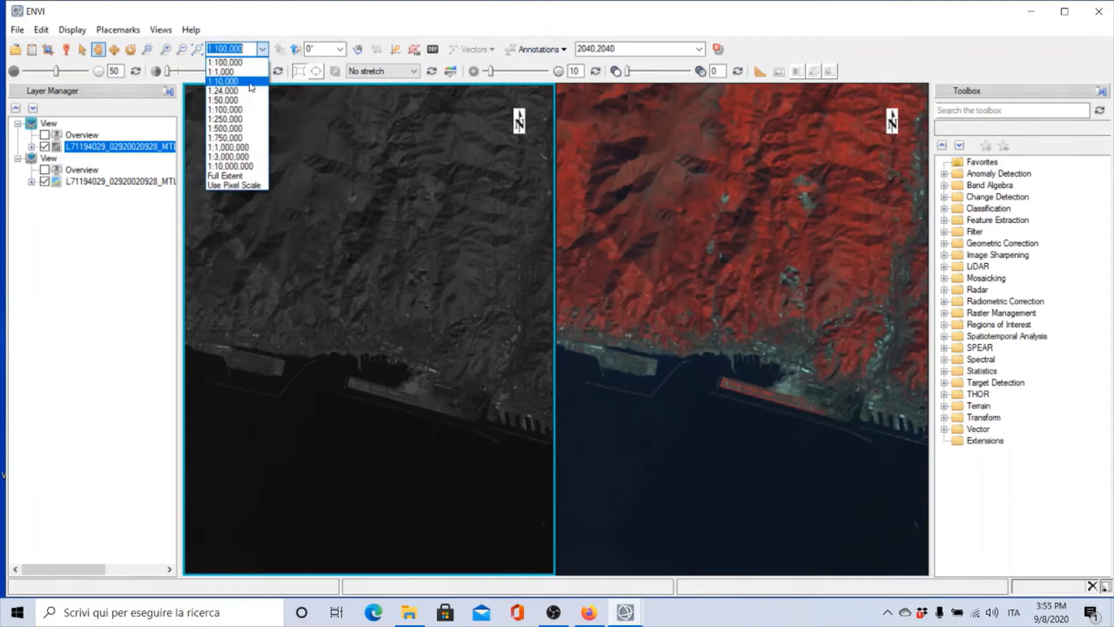
{"action": "left_click", "coordinate": [244, 120]}
{"action": "left_click_drag", "start_coordinate": [405, 366], "coordinate": [303, 224]}
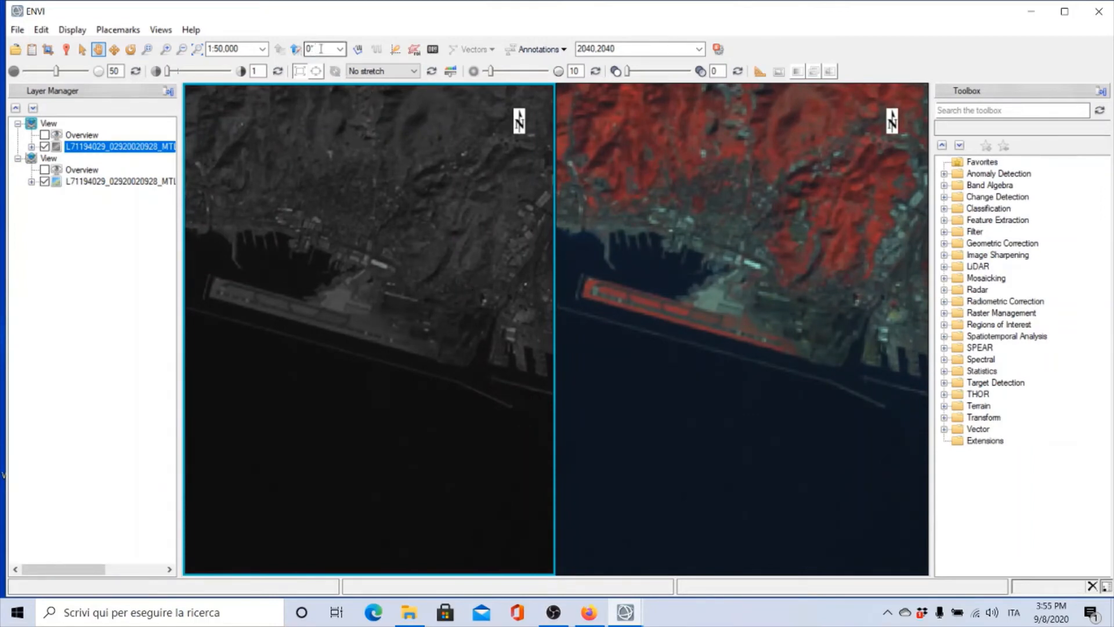
{"action": "left_click", "coordinate": [340, 48]}
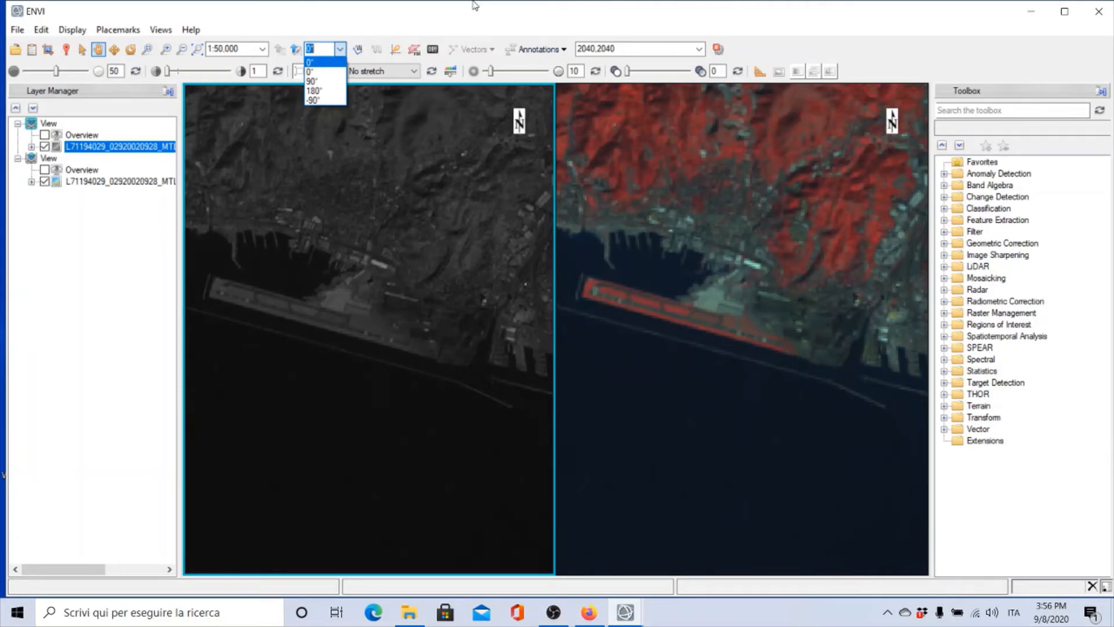
{"action": "left_click", "coordinate": [425, 8]}
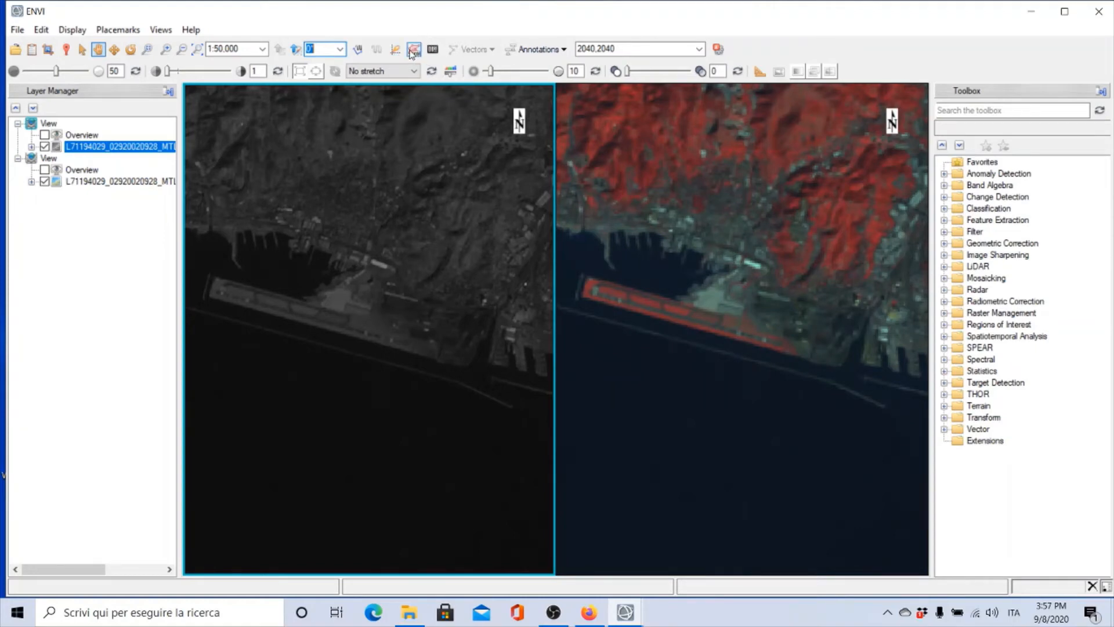
- Add a text annotation reading "Aeroporto di Genova" over the airport runway in the panchromatic view
{"action": "left_click", "coordinate": [564, 49]}
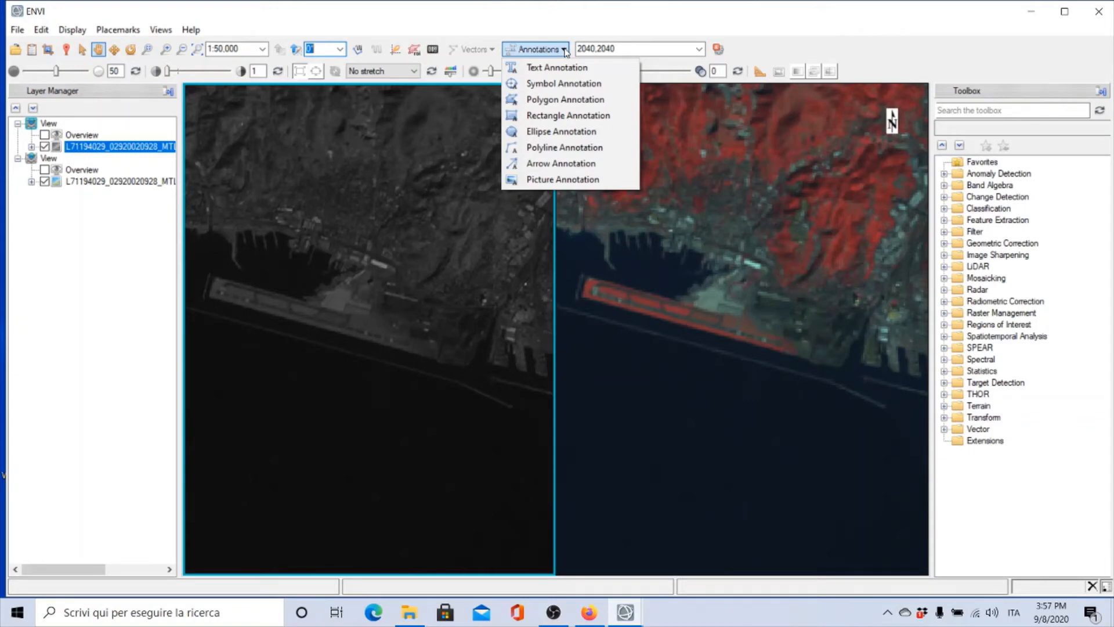
{"action": "left_click", "coordinate": [551, 68]}
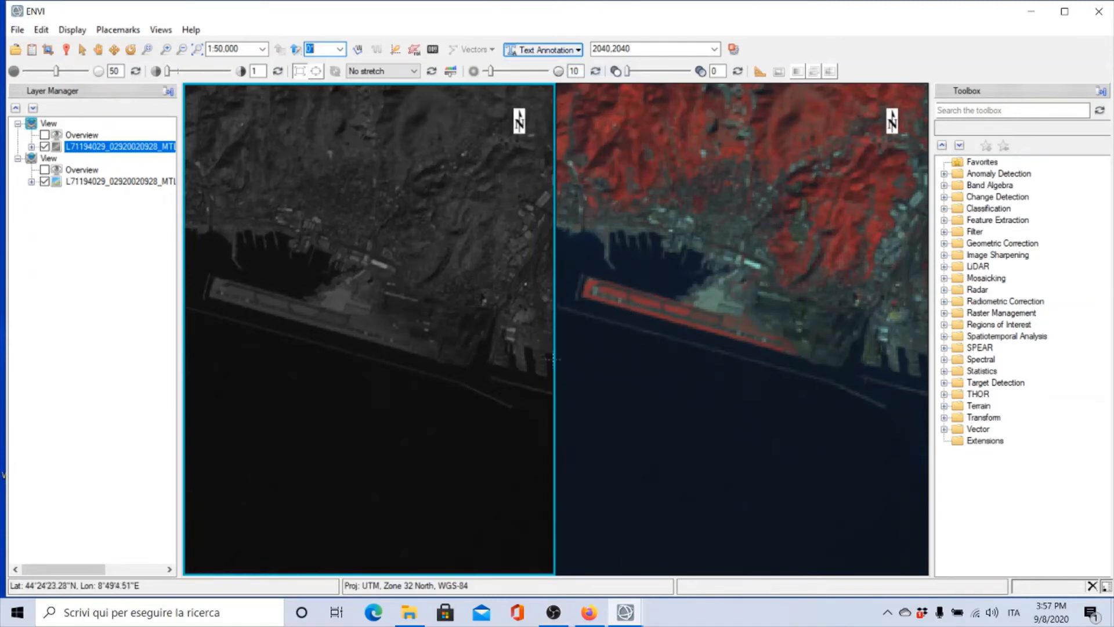
{"action": "left_click", "coordinate": [277, 317]}
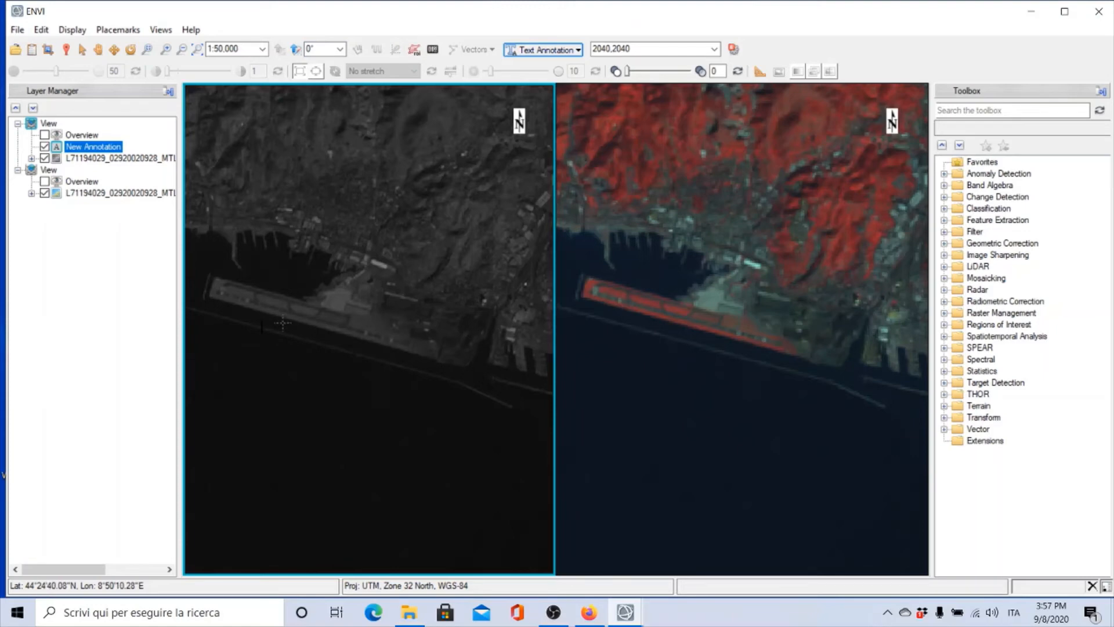
{"action": "type", "text": "Aerop"}
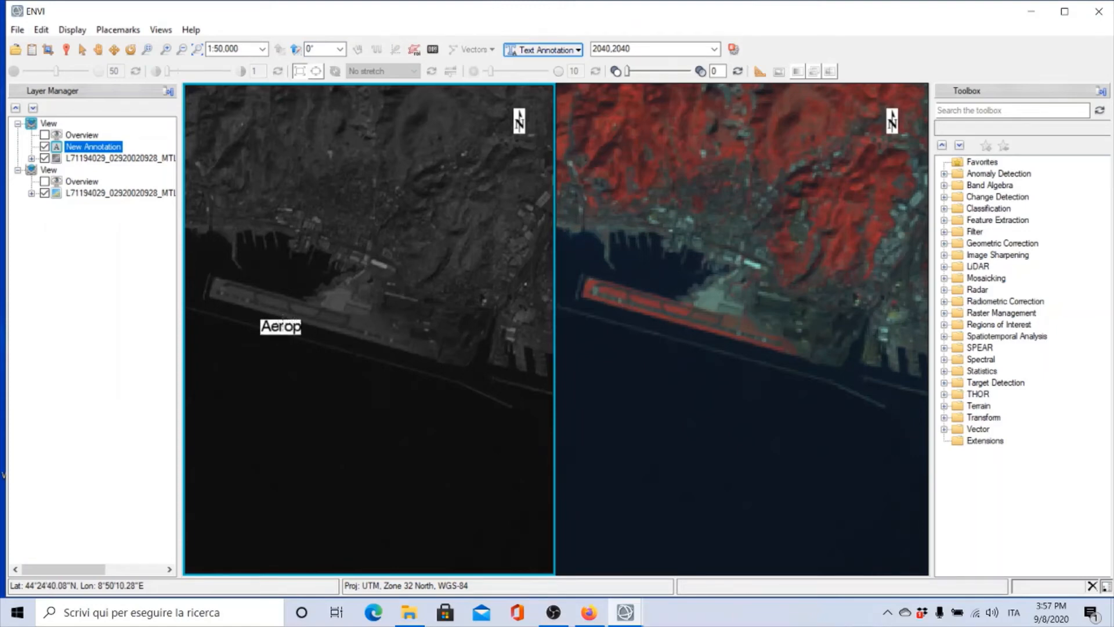
{"action": "type", "text": "orto di Genova"}
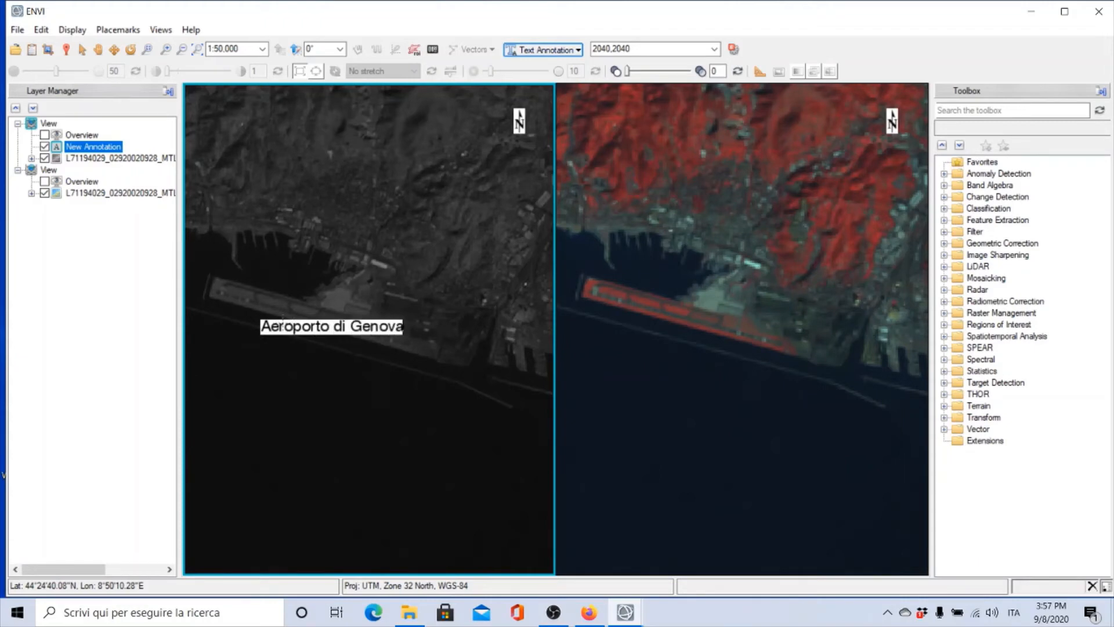
{"action": "left_click", "coordinate": [354, 337]}
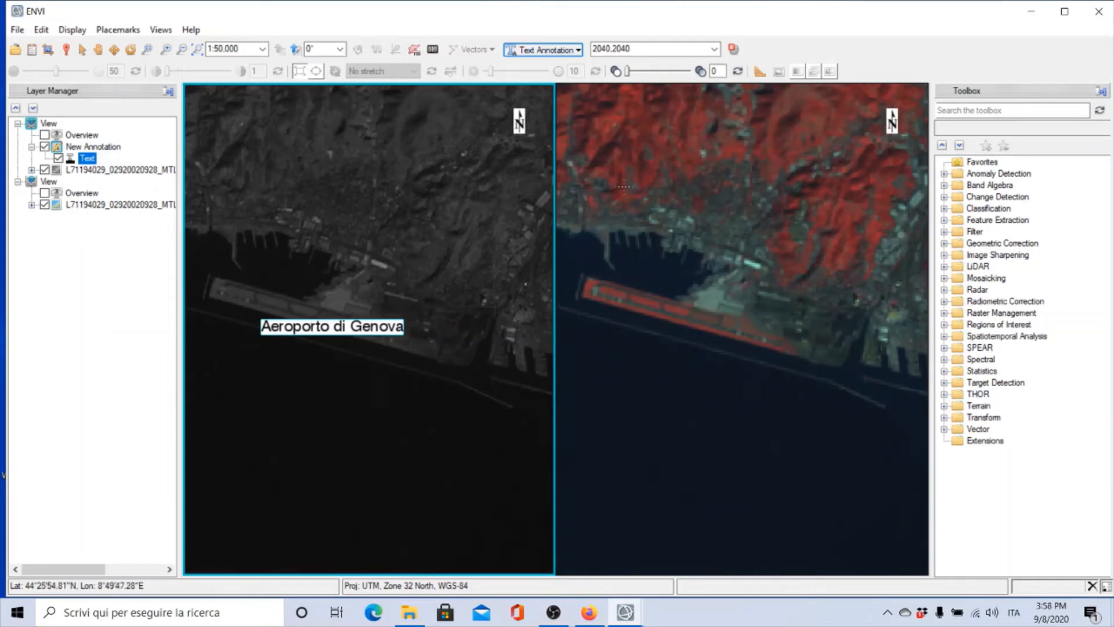
- Outline the Genoa airport runway with a closed polygon annotation in the multispectral view and accept it
{"action": "left_click", "coordinate": [579, 51]}
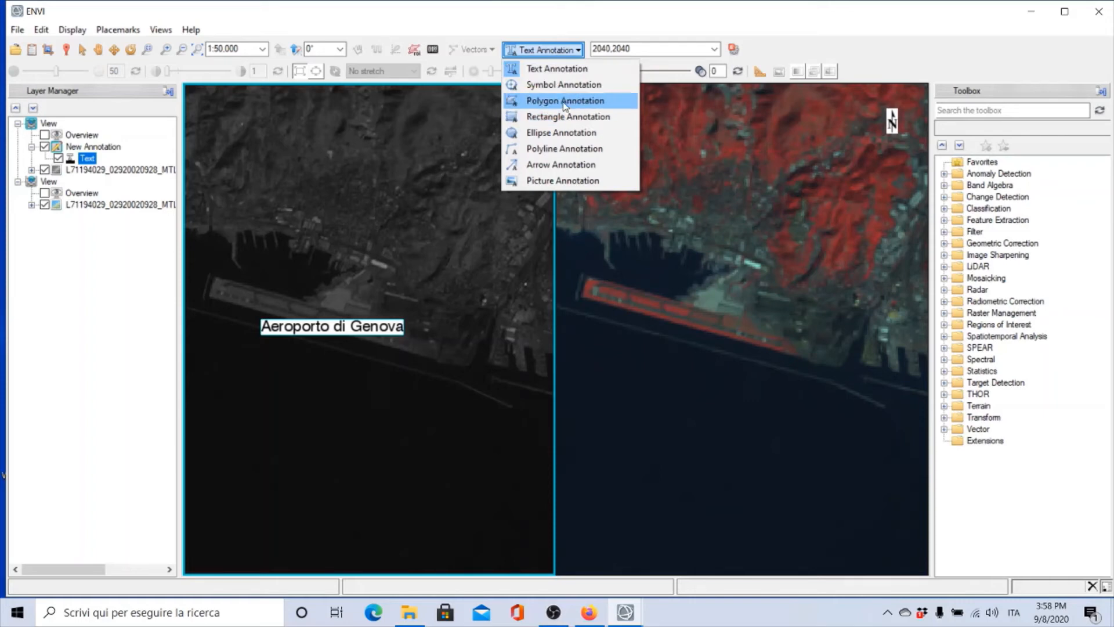
{"action": "left_click", "coordinate": [566, 101]}
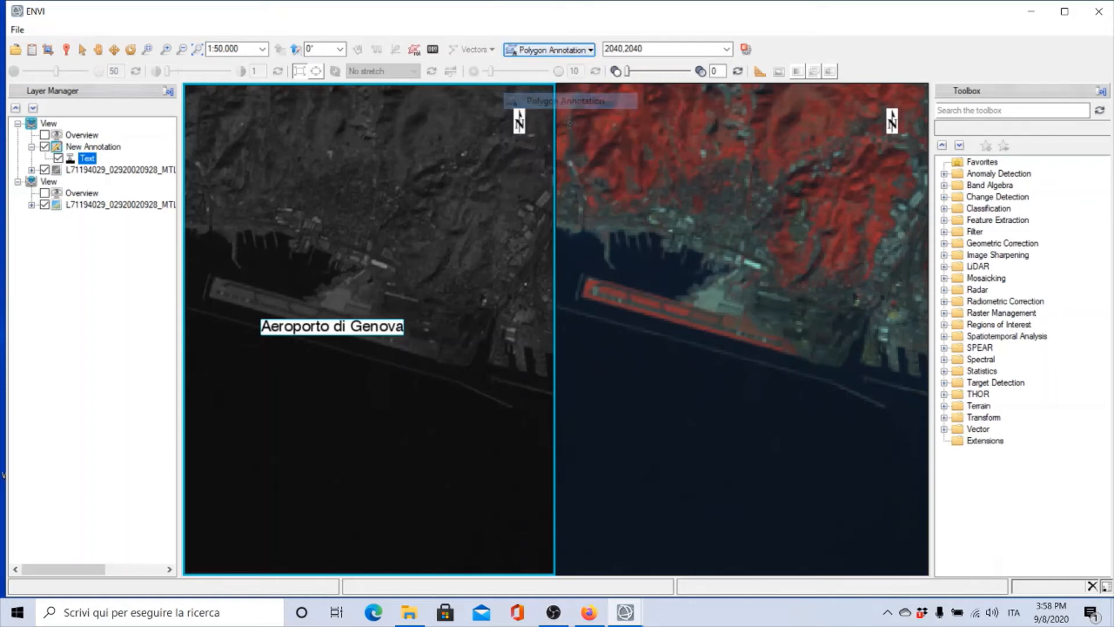
{"action": "left_click", "coordinate": [589, 276]}
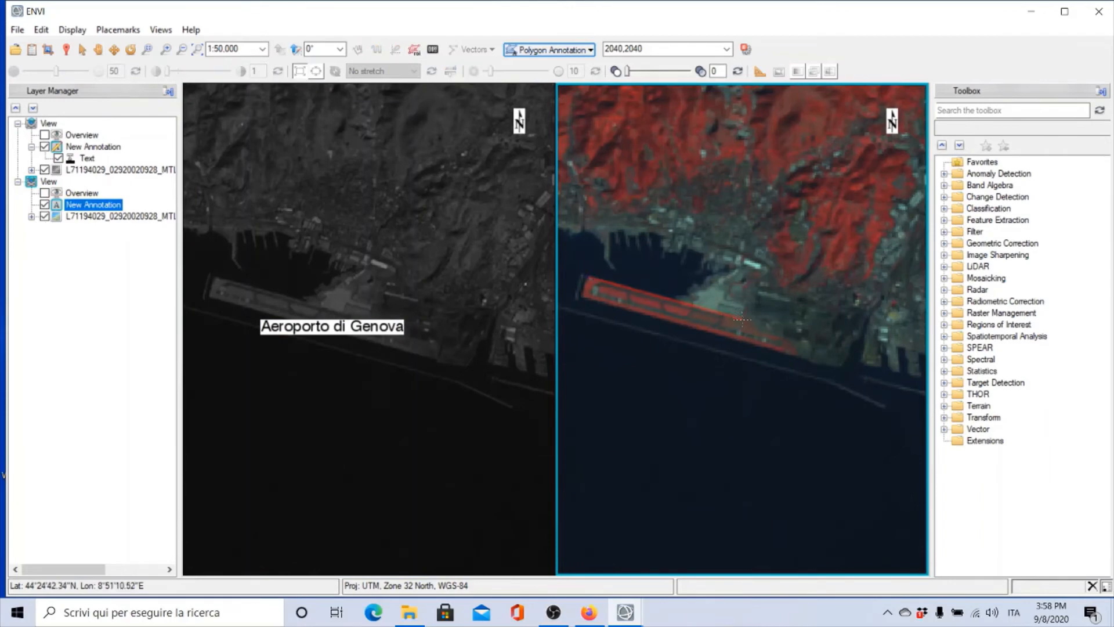
{"action": "left_click", "coordinate": [743, 321]}
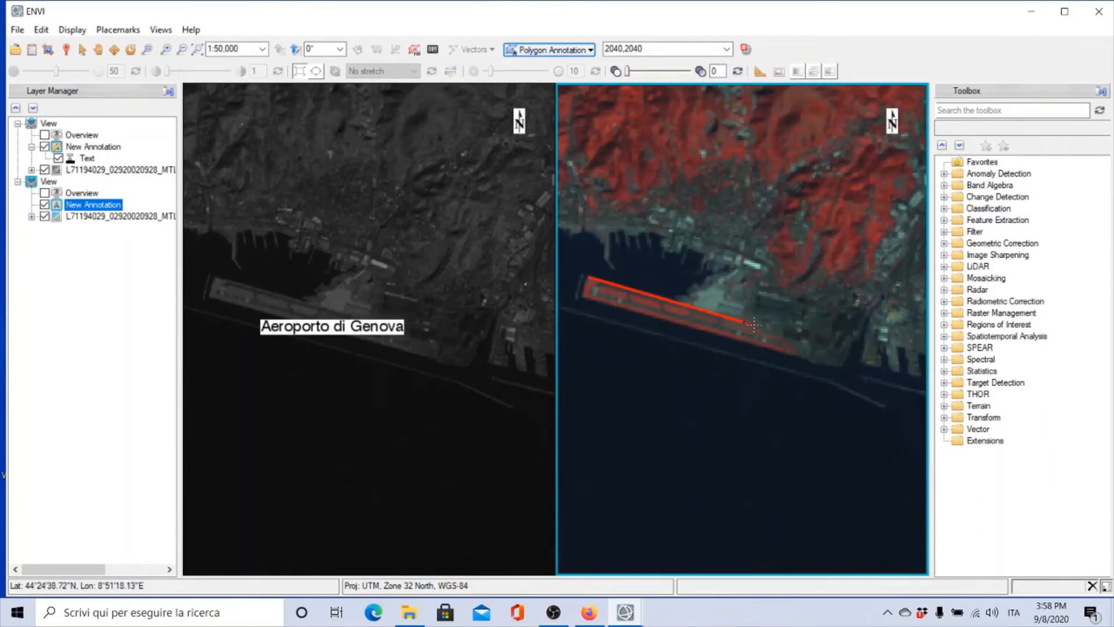
{"action": "left_click", "coordinate": [790, 342]}
{"action": "left_click", "coordinate": [800, 356]}
{"action": "left_click", "coordinate": [580, 296]}
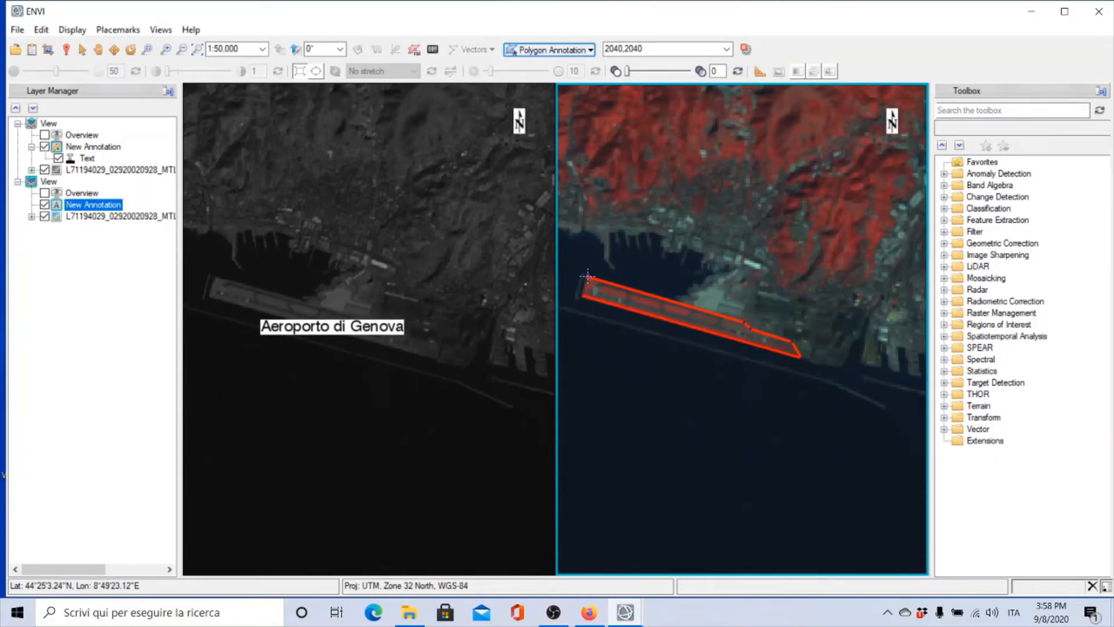
{"action": "right_click", "coordinate": [588, 276]}
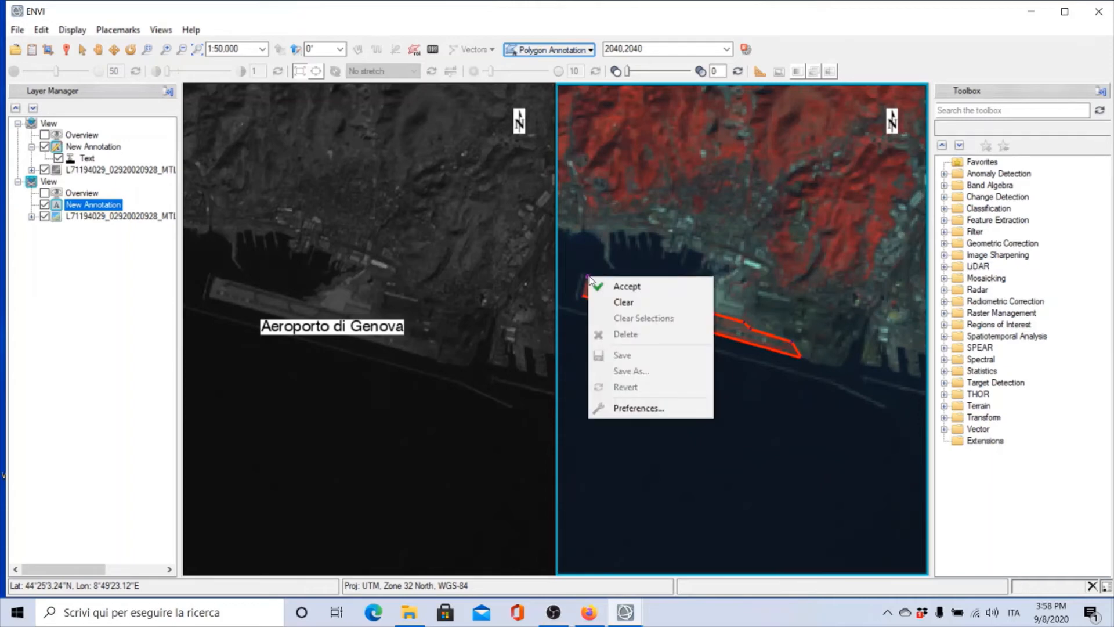
{"action": "left_click", "coordinate": [604, 287]}
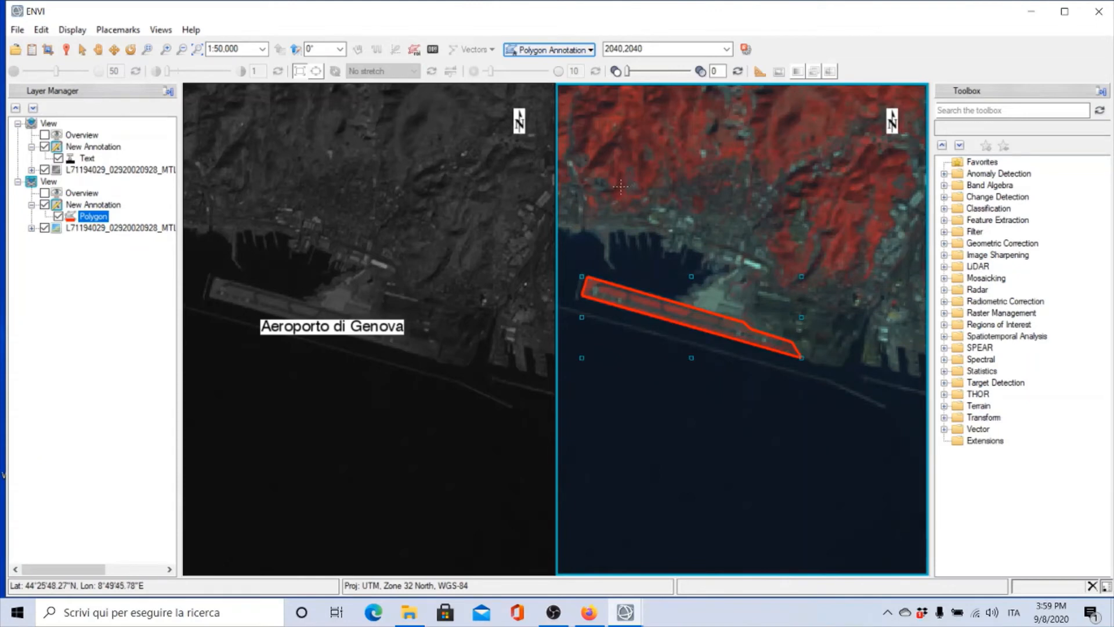
- Place a symbol annotation on the airport area just above the "Aeroporto di Genova" label in the panchromatic view
{"action": "left_click", "coordinate": [592, 52]}
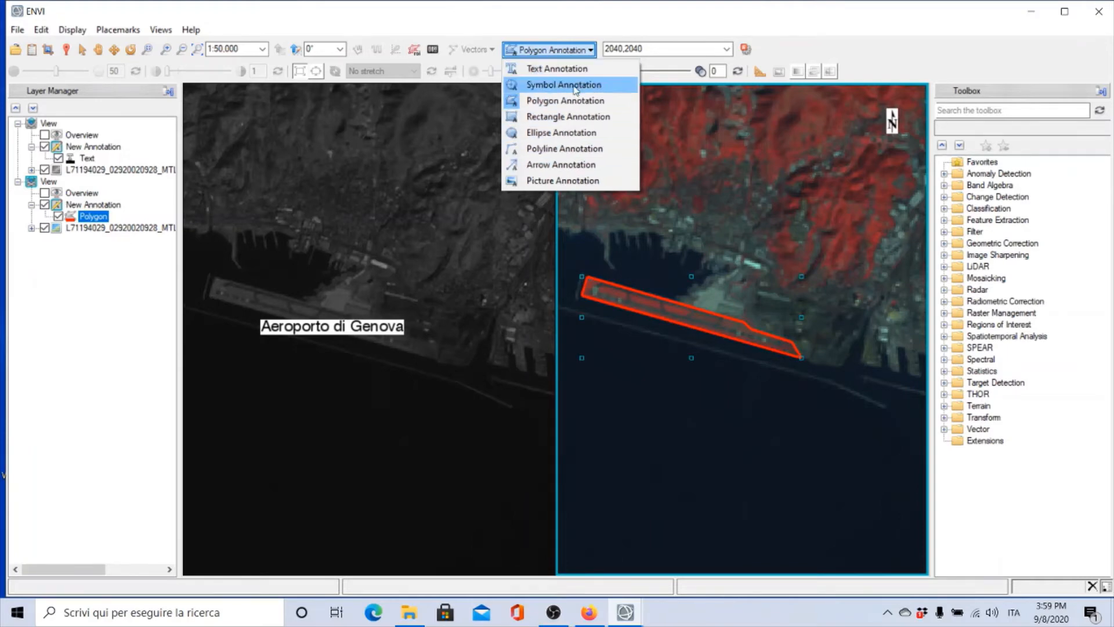
{"action": "left_click", "coordinate": [576, 87]}
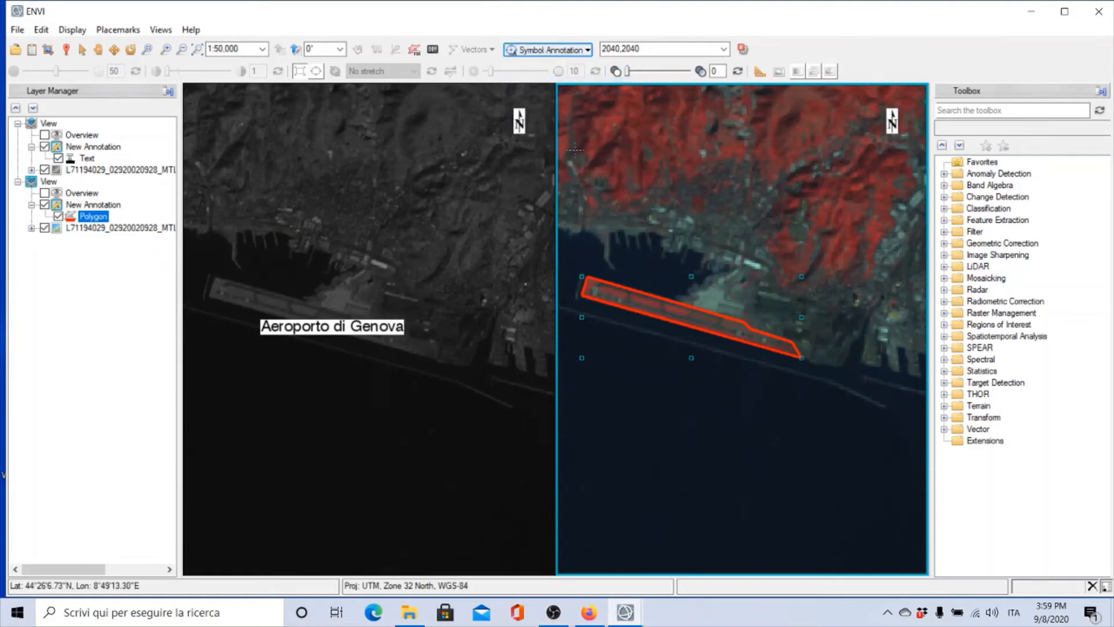
{"action": "left_click", "coordinate": [343, 289]}
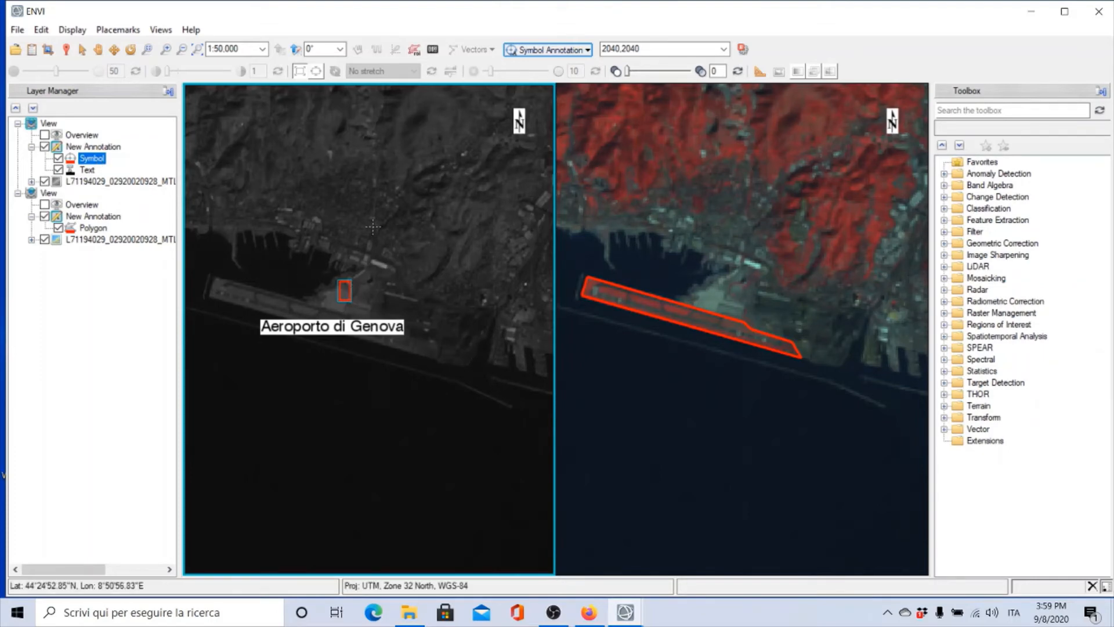
- Inspect the properties of the airport symbol annotation, including its character, font and colour, without changing them
{"action": "right_click", "coordinate": [88, 158]}
{"action": "double_click", "coordinate": [88, 159]}
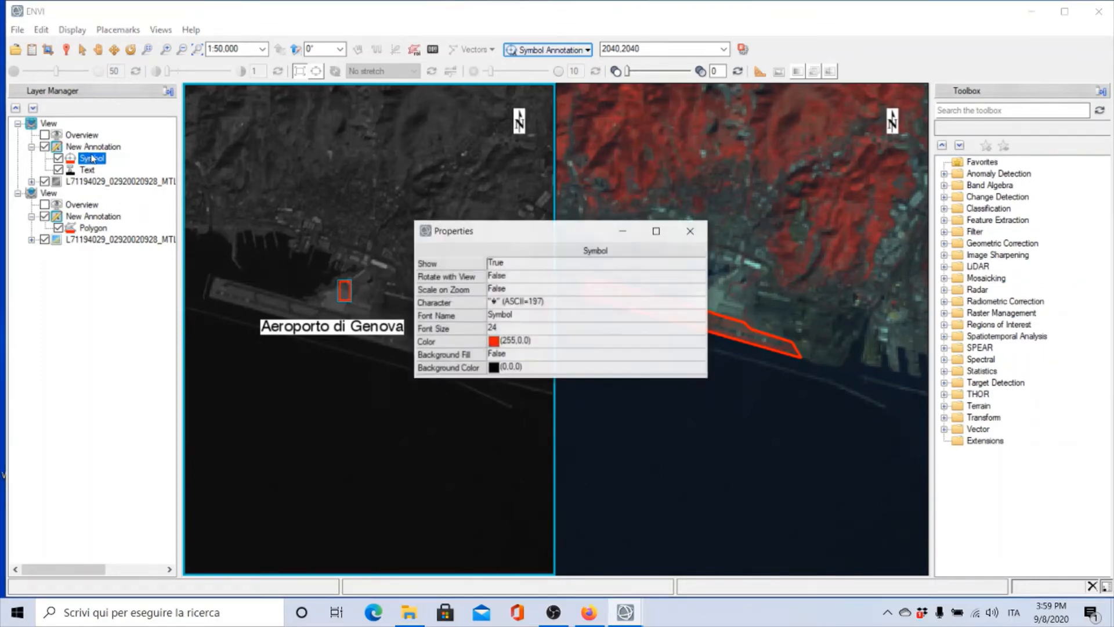
{"action": "left_click", "coordinate": [690, 230]}
{"action": "right_click", "coordinate": [76, 163]}
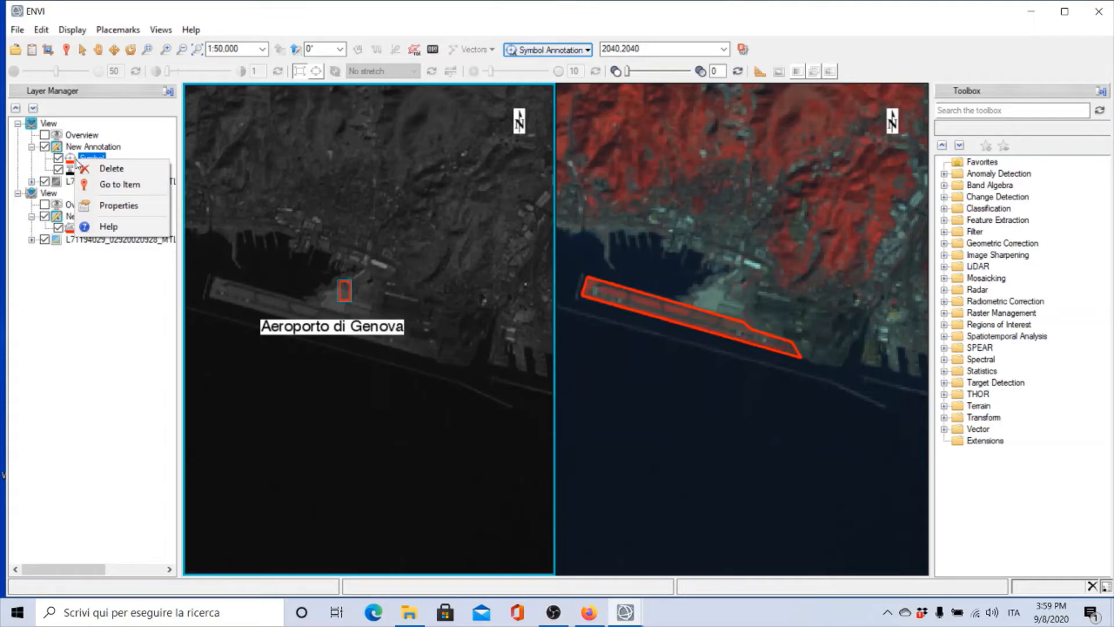
{"action": "left_click", "coordinate": [106, 208]}
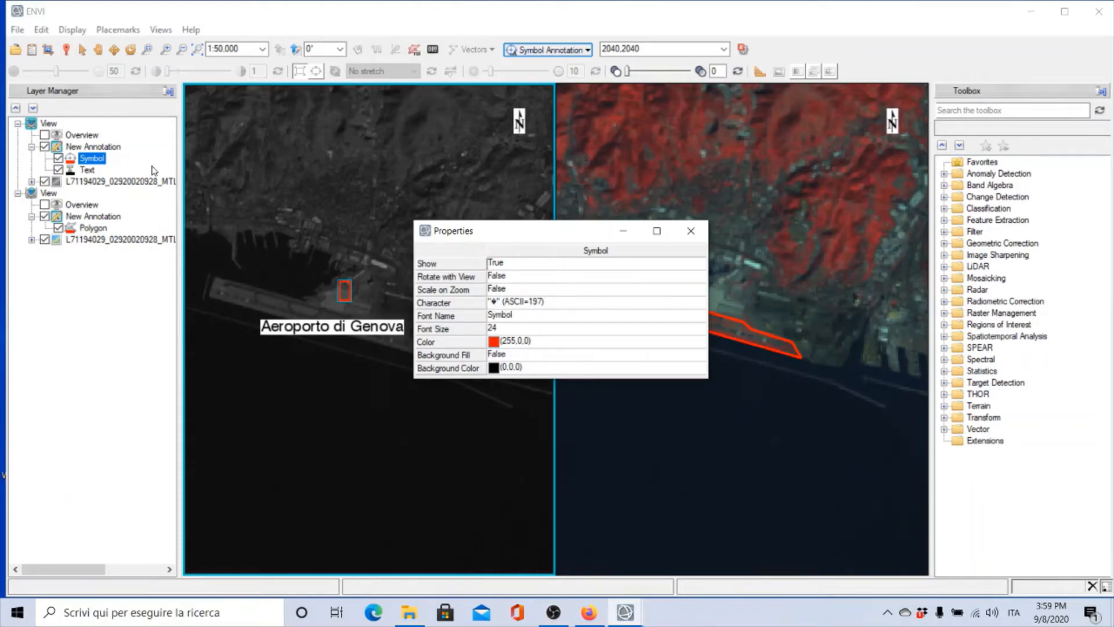
{"action": "left_click", "coordinate": [691, 228]}
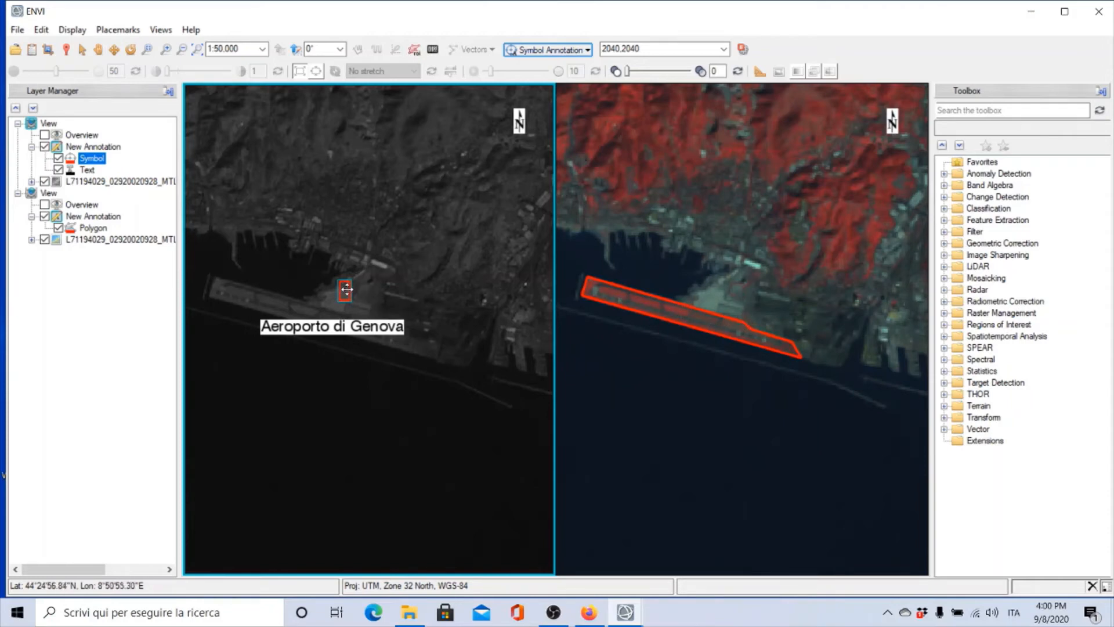
{"action": "left_click", "coordinate": [587, 50]}
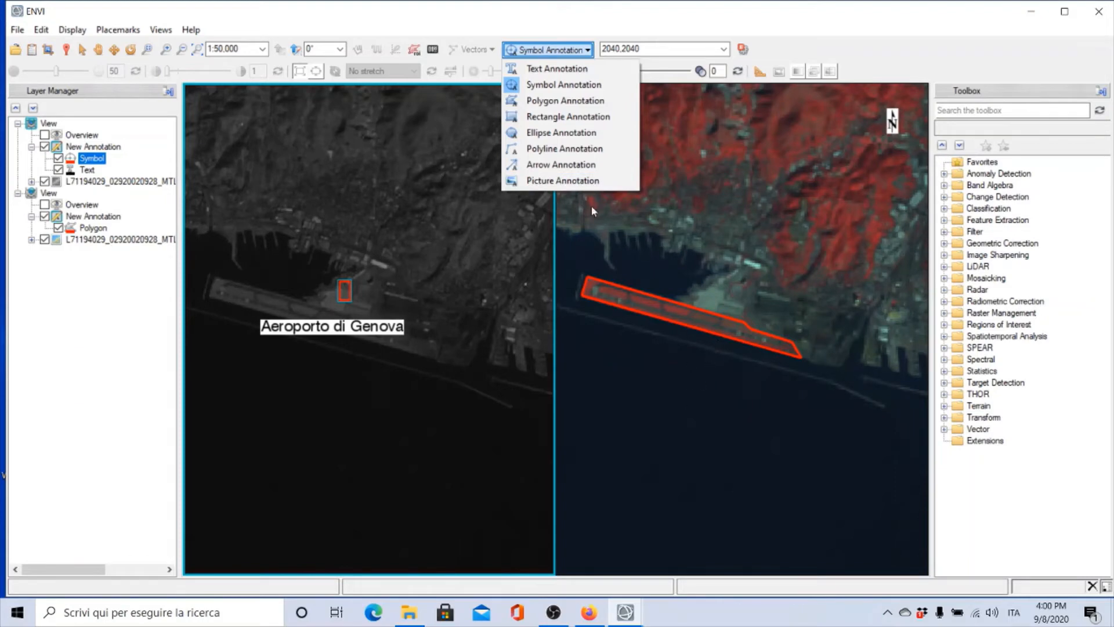
{"action": "left_click", "coordinate": [838, 28]}
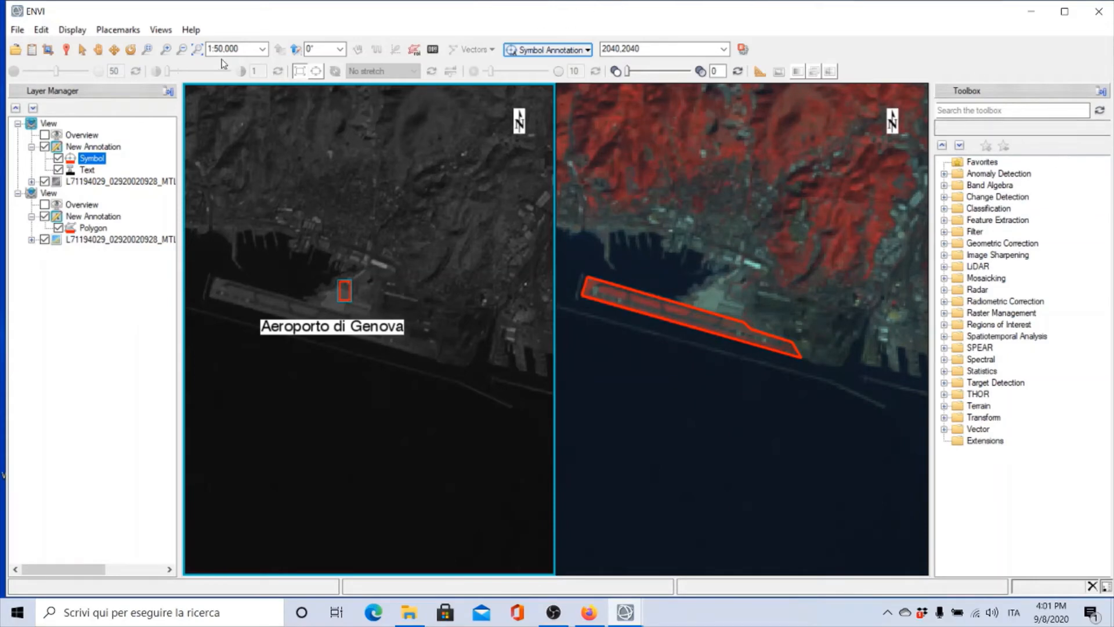
{"action": "left_click", "coordinate": [18, 30]}
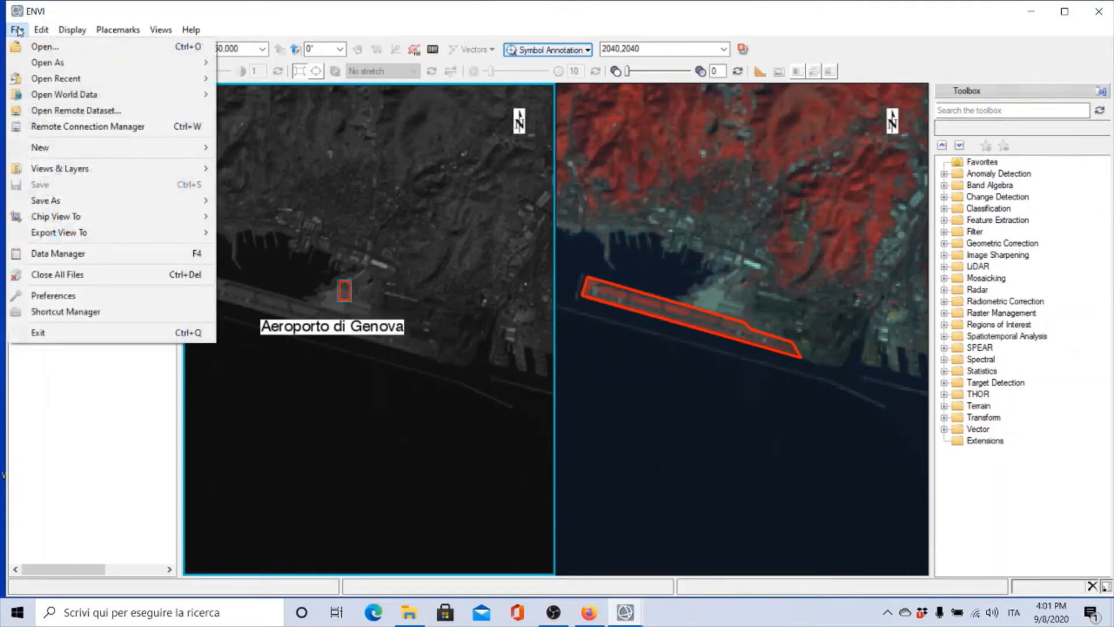
{"action": "mouse_move", "coordinate": [197, 62]}
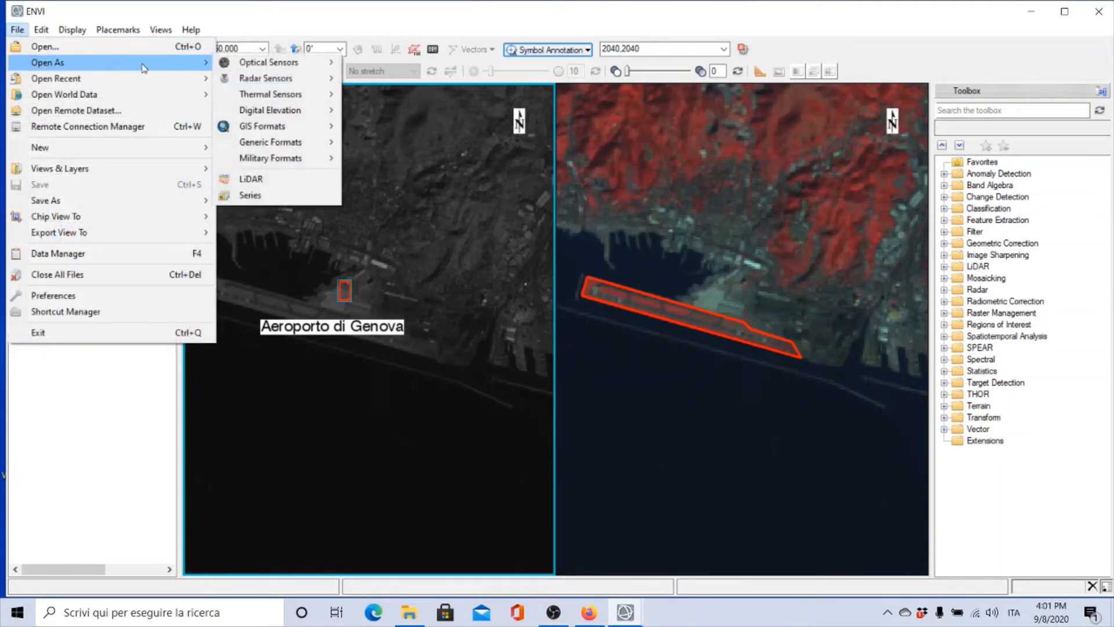
{"action": "mouse_move", "coordinate": [268, 69]}
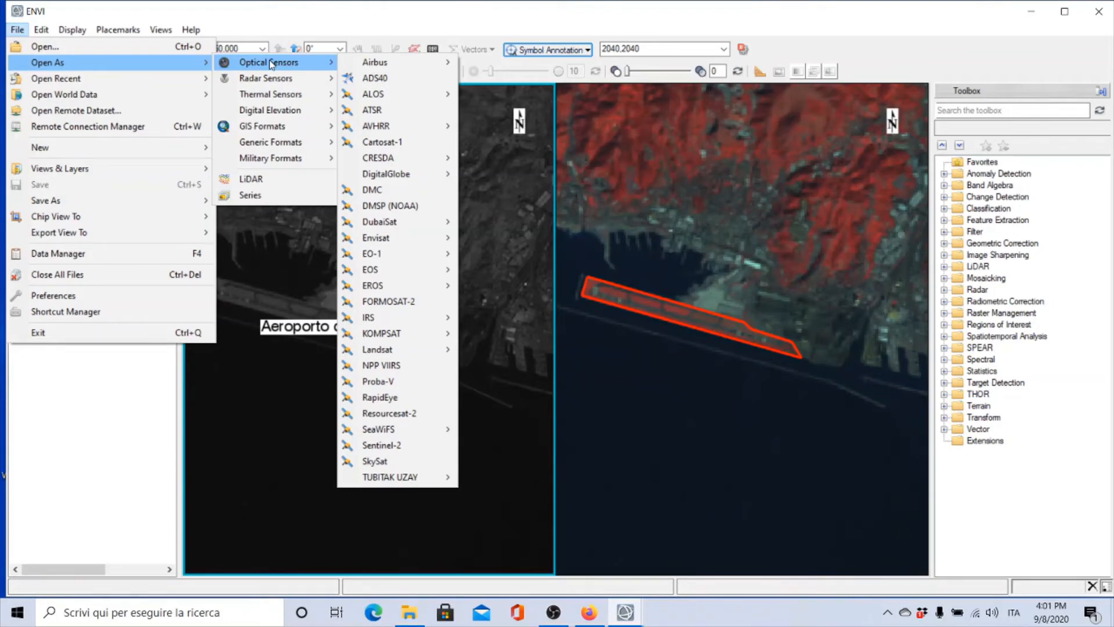
{"action": "mouse_move", "coordinate": [283, 127]}
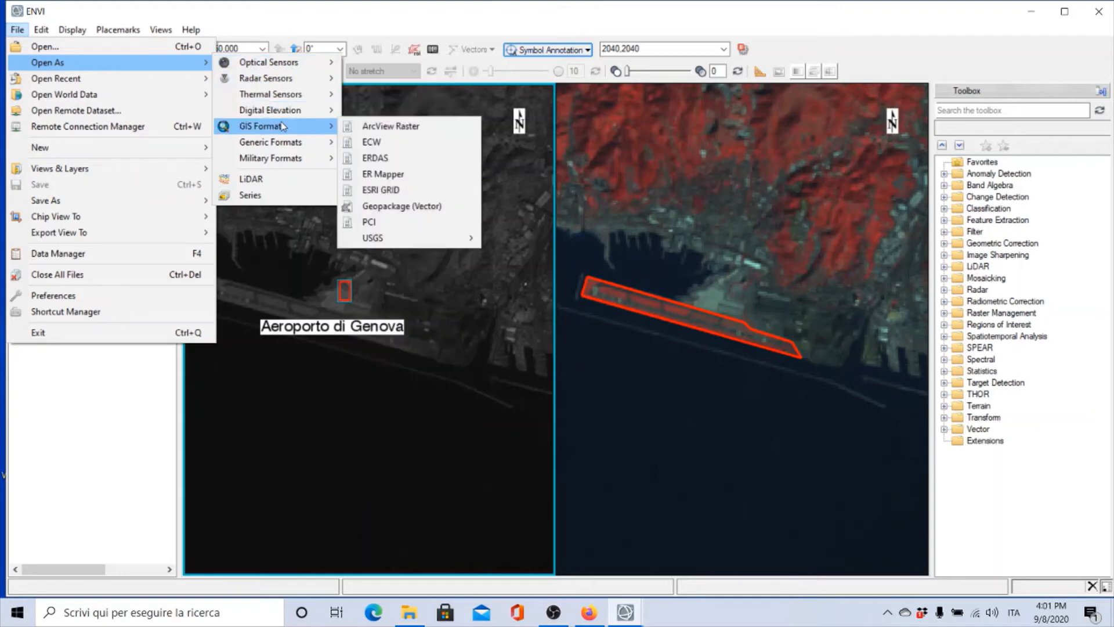
{"action": "left_click", "coordinate": [541, 17]}
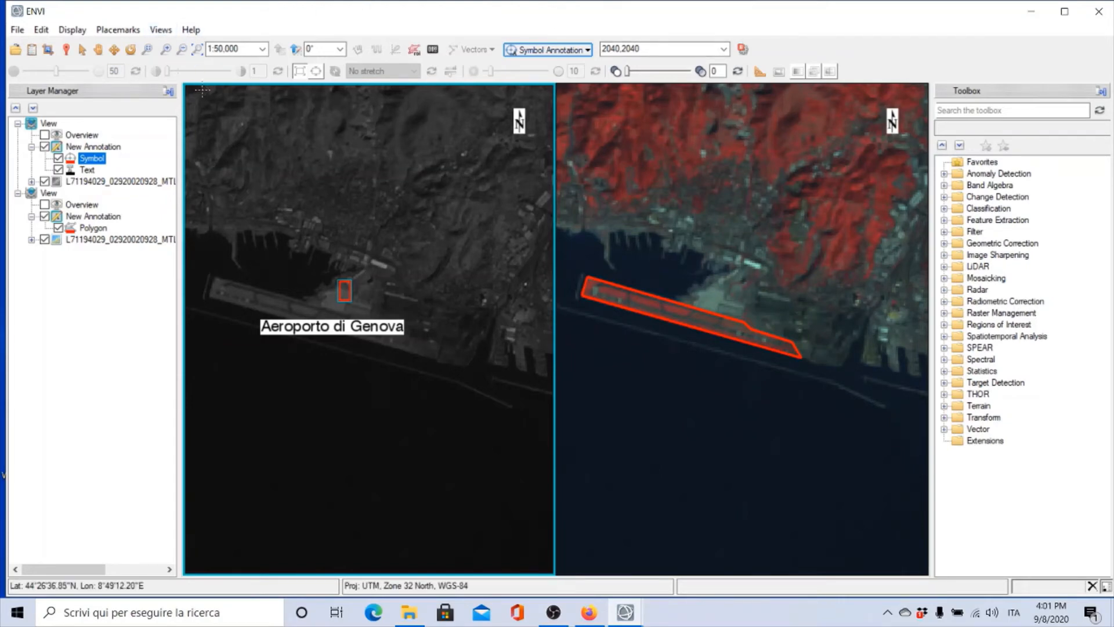
{"action": "left_click", "coordinate": [160, 30]}
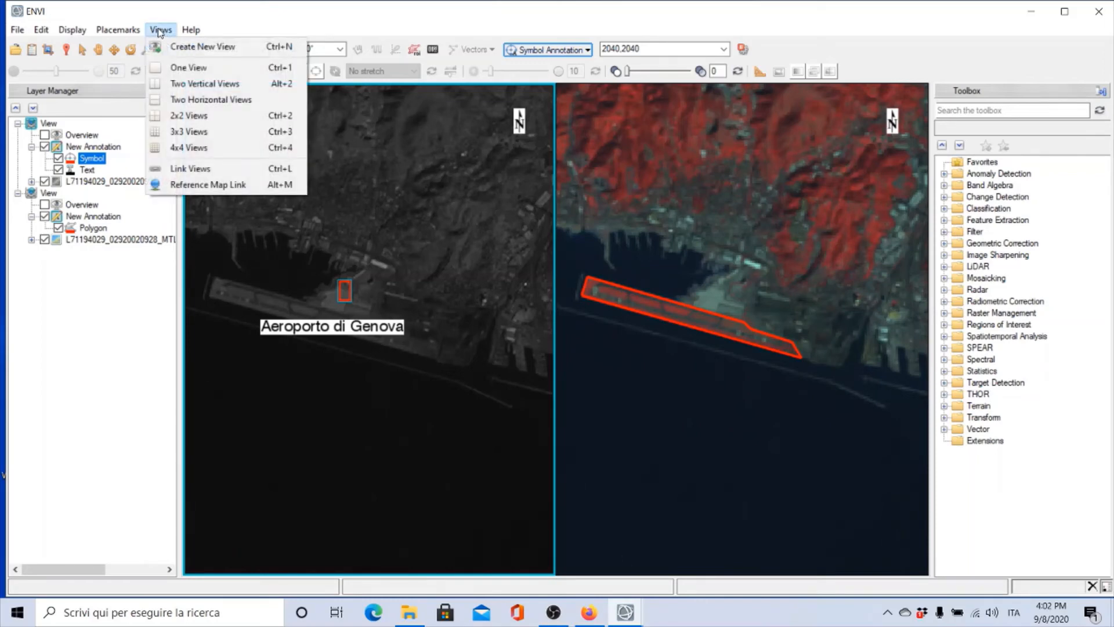
{"action": "left_click", "coordinate": [245, 10]}
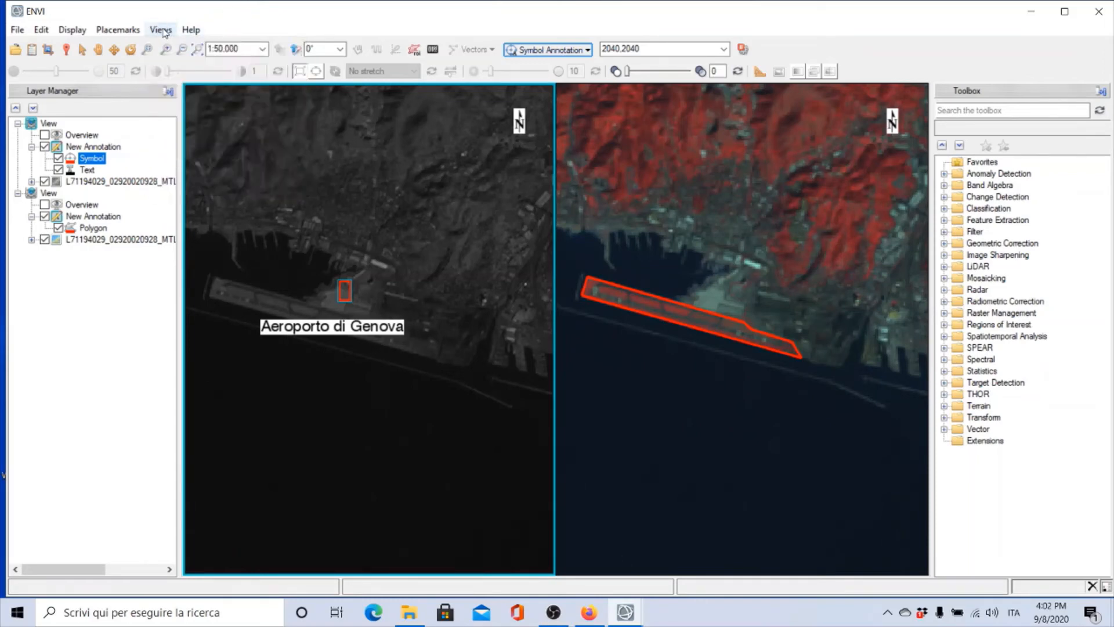
- Arrange the display as two horizontal views and go to the "Aeroporto Genova" placemark
{"action": "left_click", "coordinate": [161, 31]}
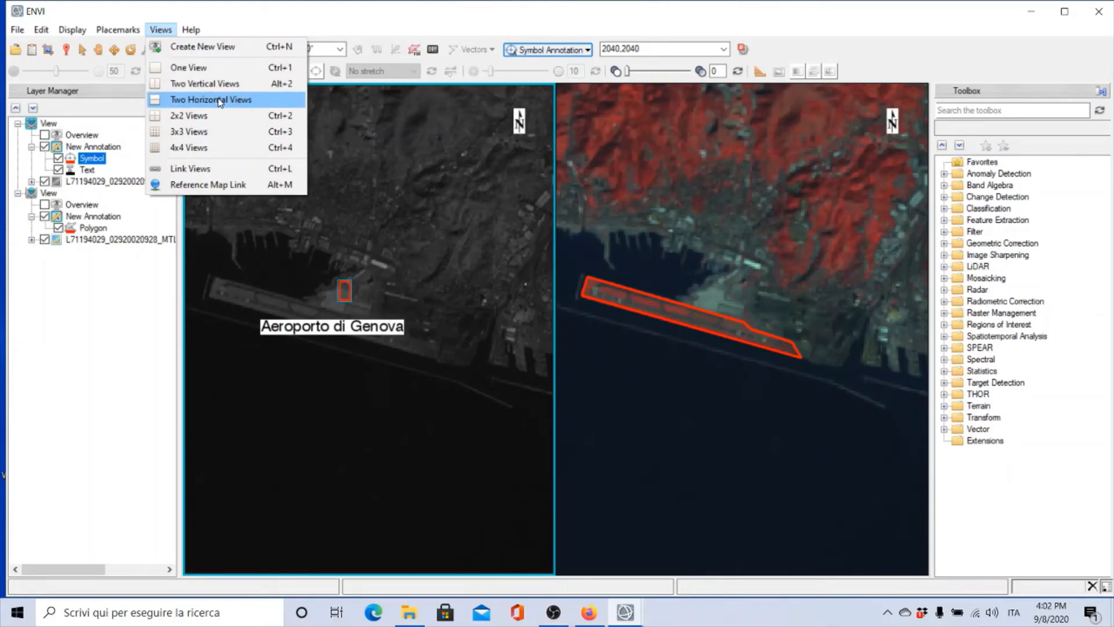
{"action": "left_click", "coordinate": [221, 103]}
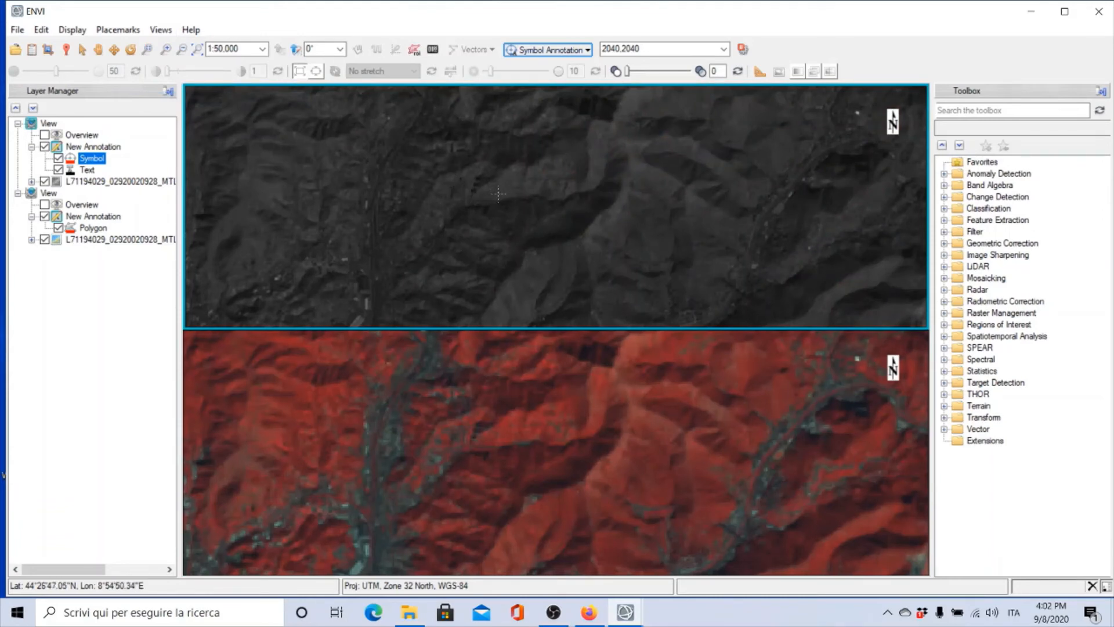
{"action": "left_click", "coordinate": [118, 30]}
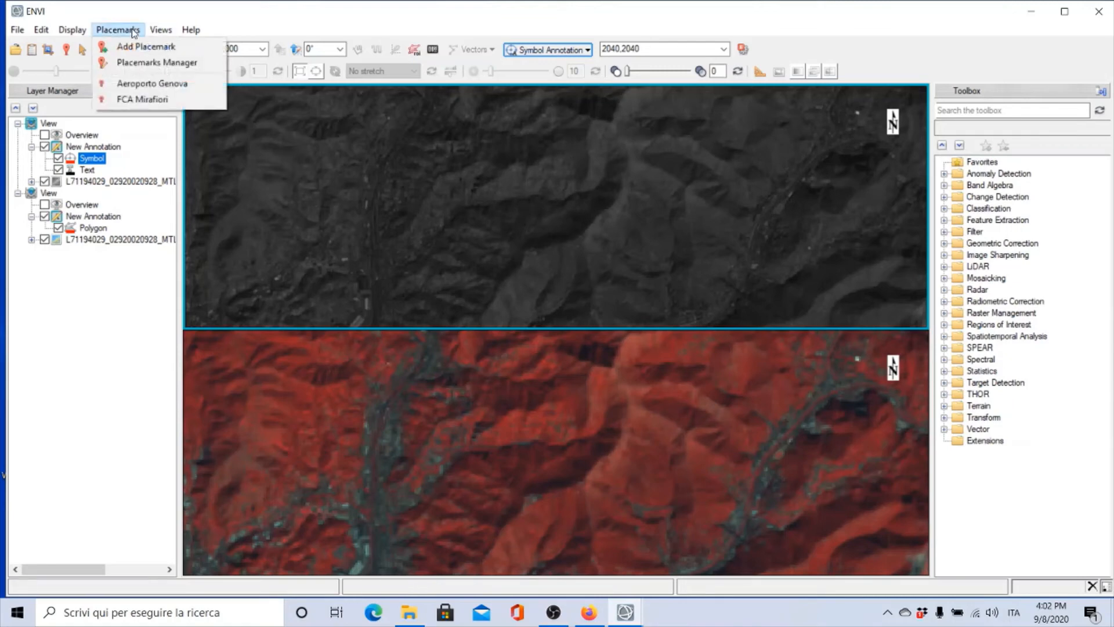
{"action": "left_click", "coordinate": [147, 84]}
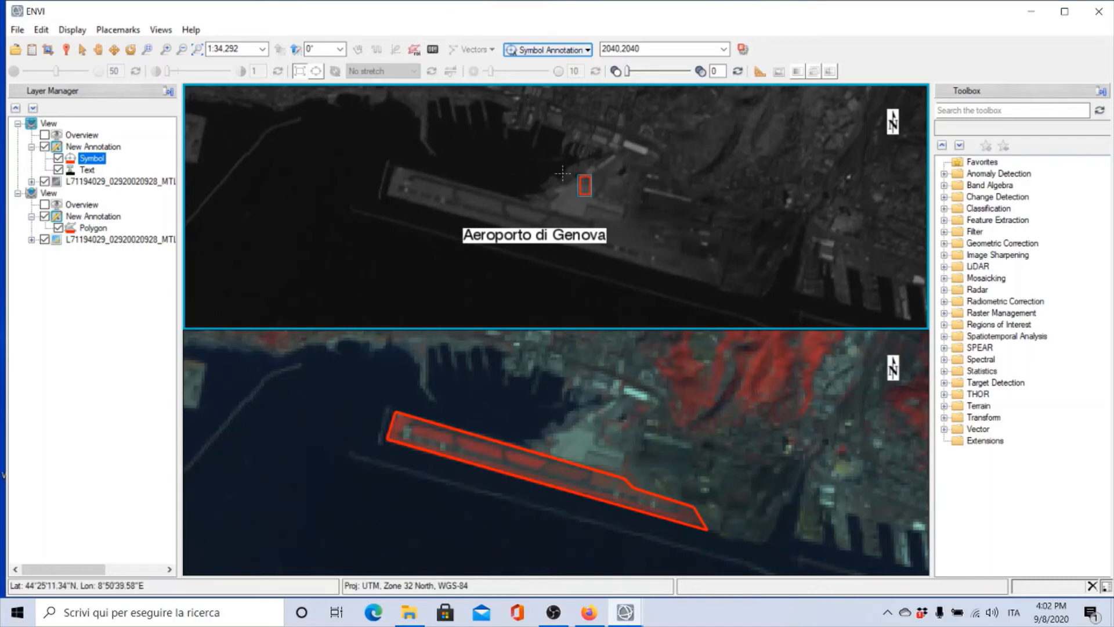
- Open the Reference Map Link and move its map window clear of the layer list
{"action": "left_click", "coordinate": [162, 30]}
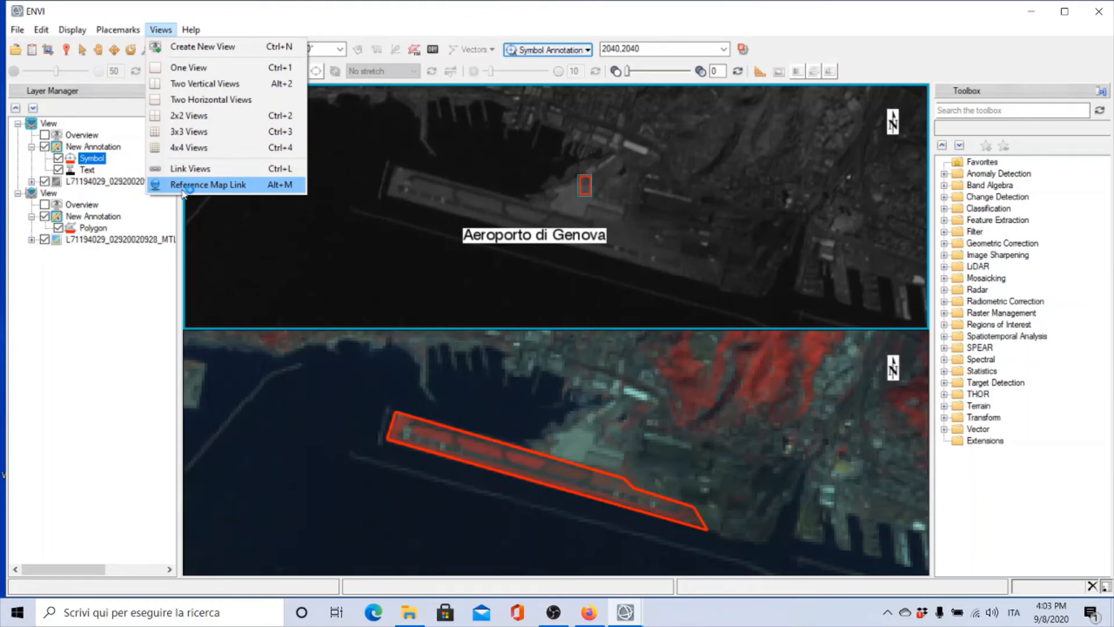
{"action": "left_click", "coordinate": [244, 184]}
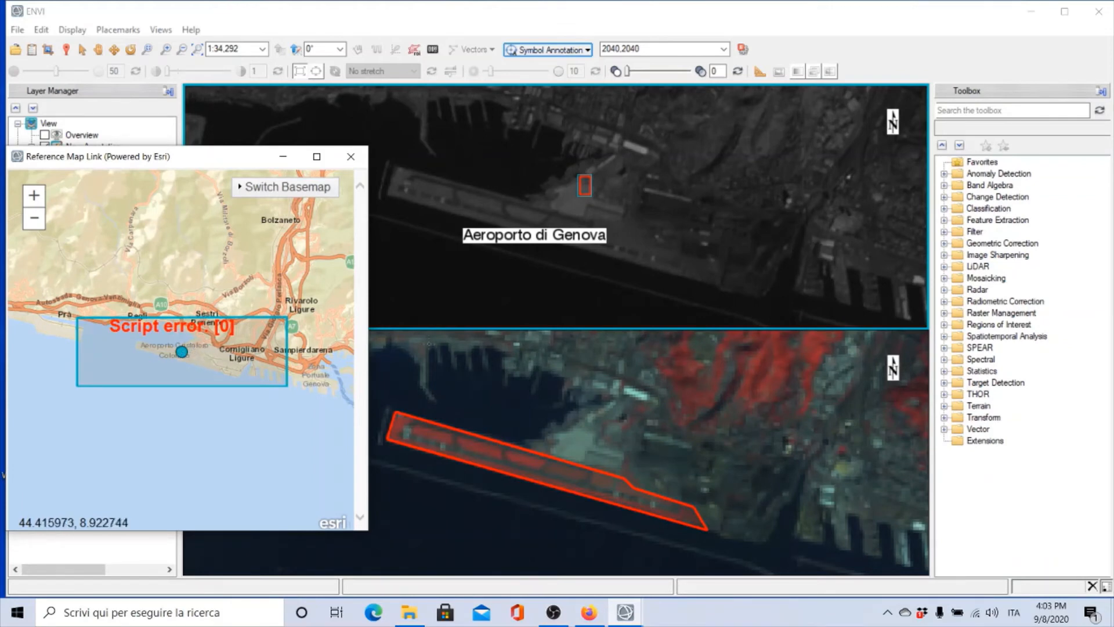
{"action": "left_click_drag", "start_coordinate": [161, 161], "coordinate": [902, 182]}
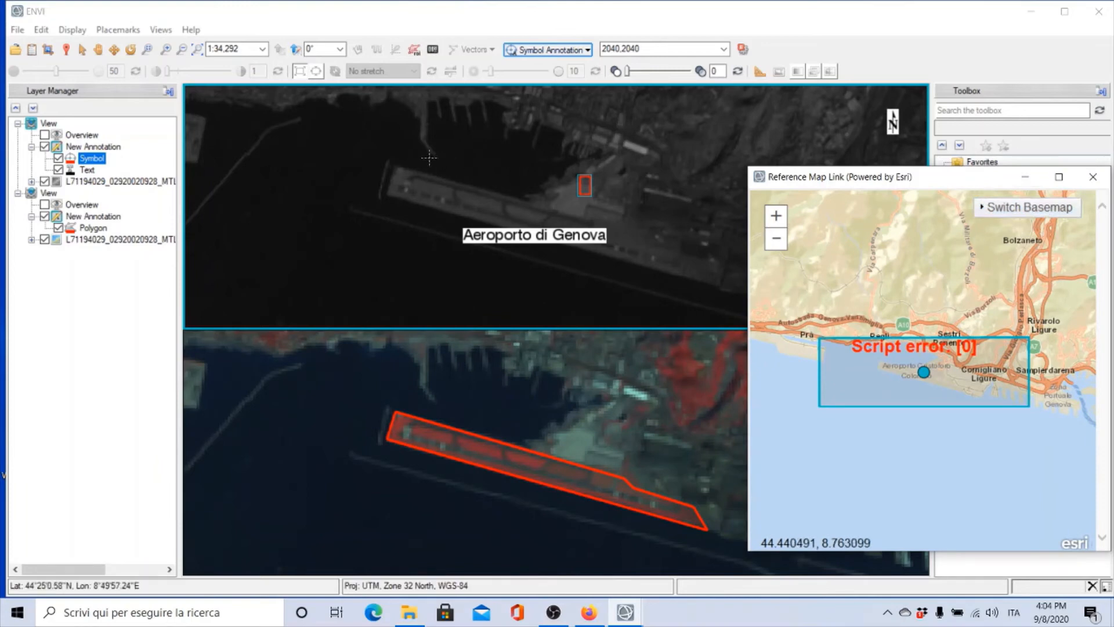
- Pan the linked views eastward from the airport along the Genoa coast, following the extent on the reference map
{"action": "left_click", "coordinate": [96, 53]}
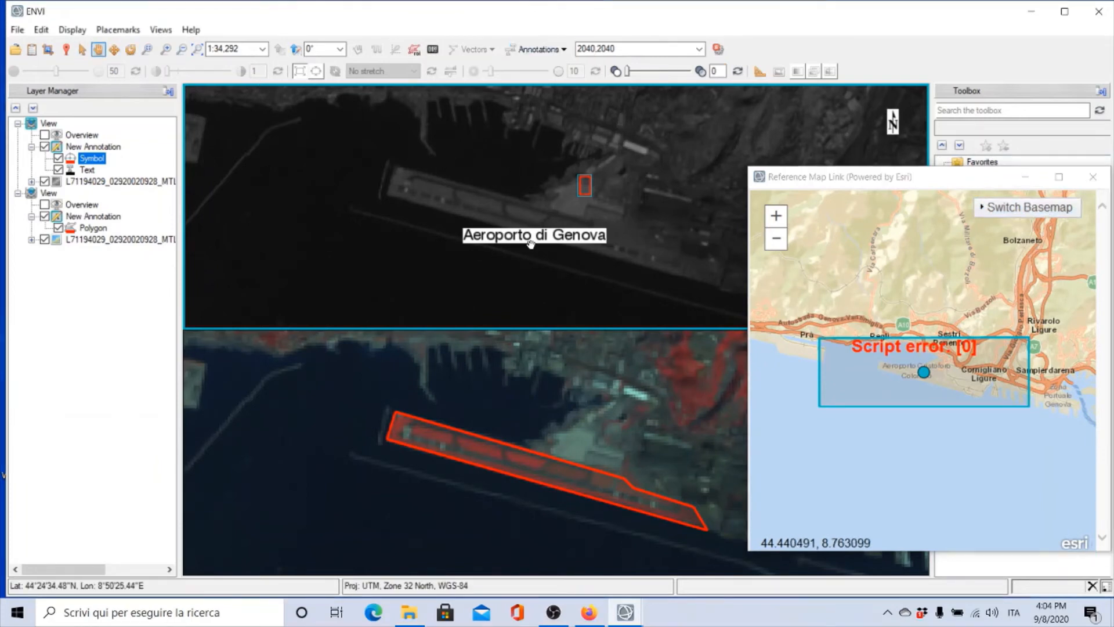
{"action": "mouse_move", "coordinate": [572, 247]}
{"action": "left_mouse_down"}
{"action": "mouse_move", "coordinate": [475, 222]}
{"action": "mouse_move", "coordinate": [299, 262]}
{"action": "mouse_move", "coordinate": [158, 168]}
{"action": "left_mouse_up"}
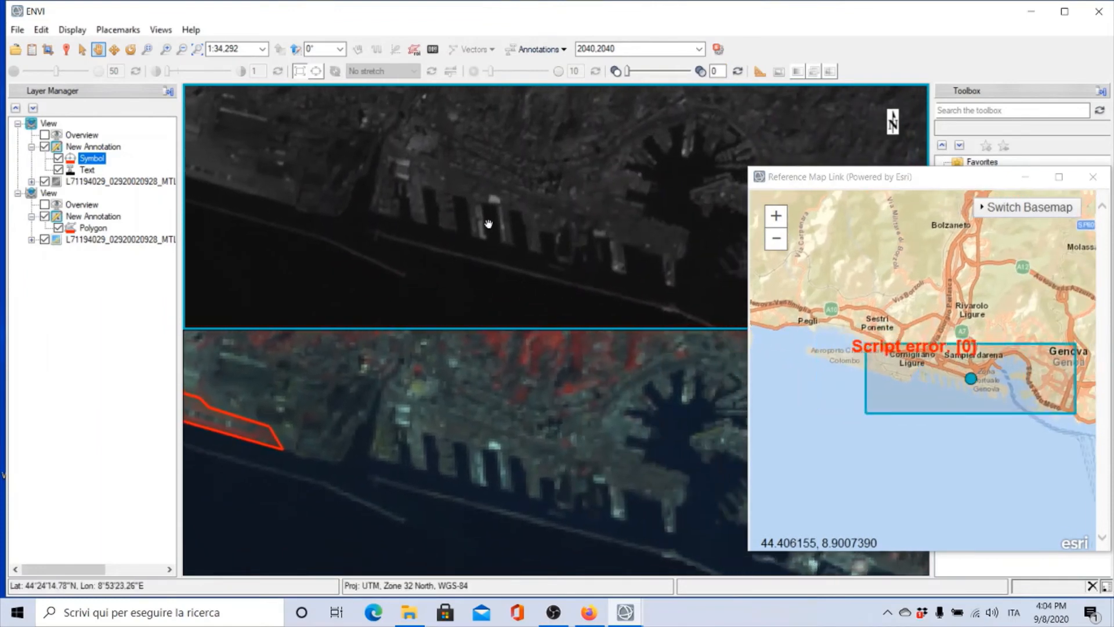
{"action": "left_click_drag", "start_coordinate": [488, 224], "coordinate": [343, 217]}
{"action": "left_click_drag", "start_coordinate": [550, 236], "coordinate": [398, 231]}
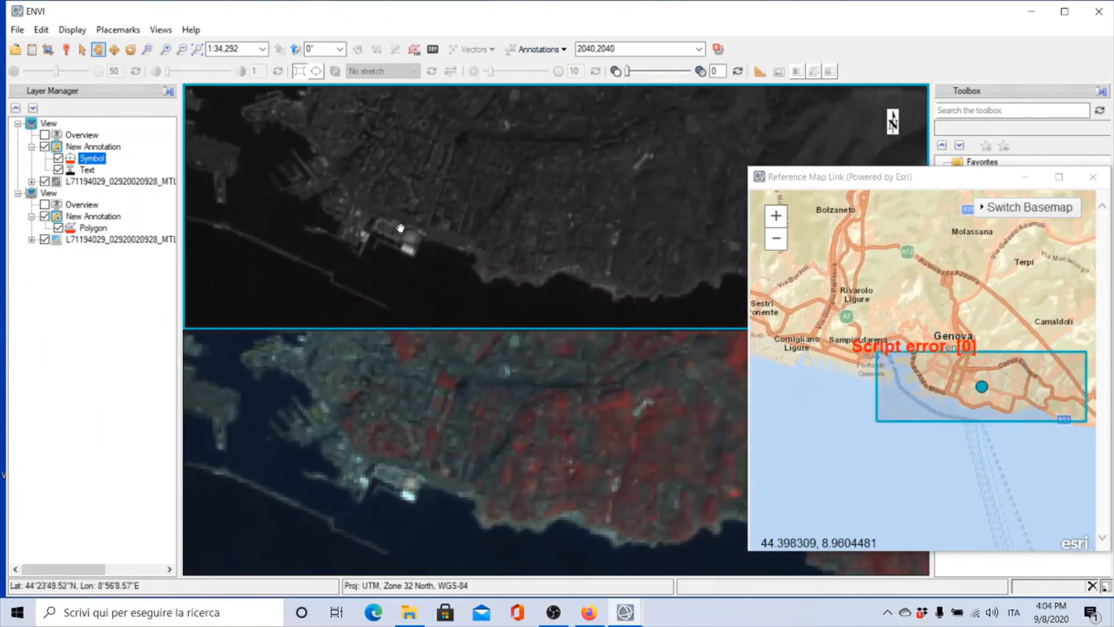
{"action": "left_click", "coordinate": [567, 472]}
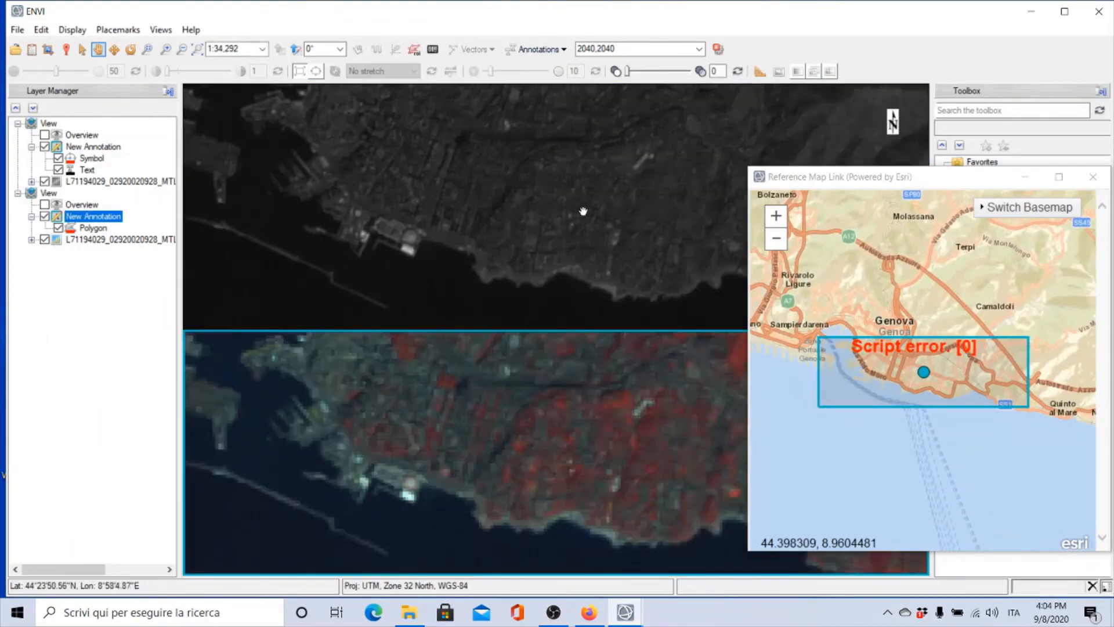
{"action": "left_click", "coordinate": [415, 213]}
{"action": "left_click_drag", "start_coordinate": [557, 228], "coordinate": [220, 195]}
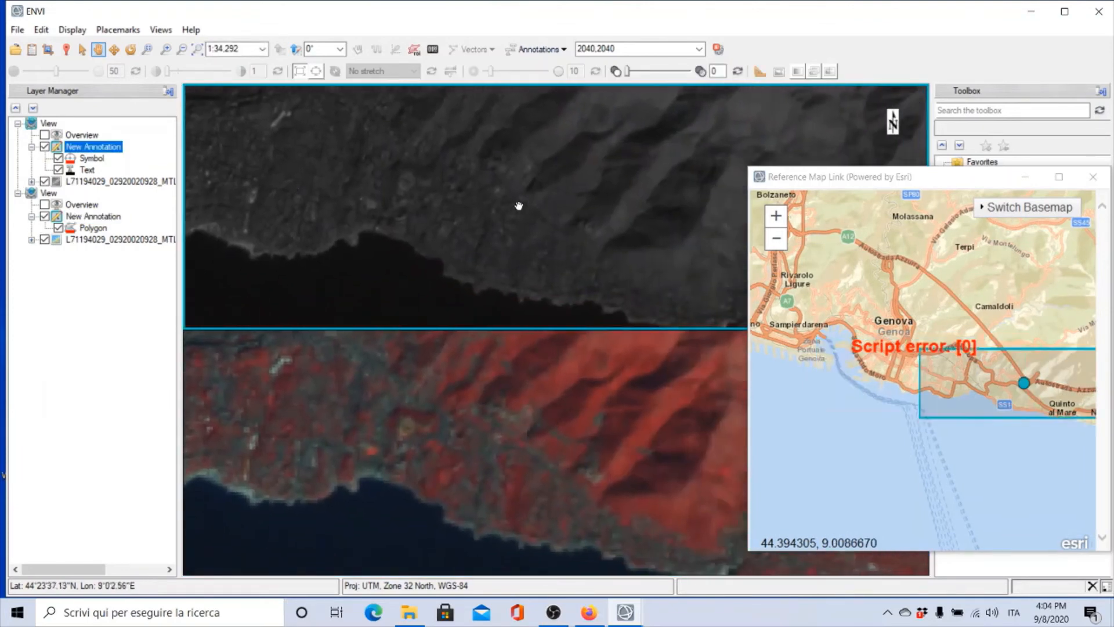
- Pan the linked views east to the Nervi coast and browse the reference map on its own southeast along the coast to Moneglia
{"action": "left_click_drag", "start_coordinate": [580, 214], "coordinate": [357, 202]}
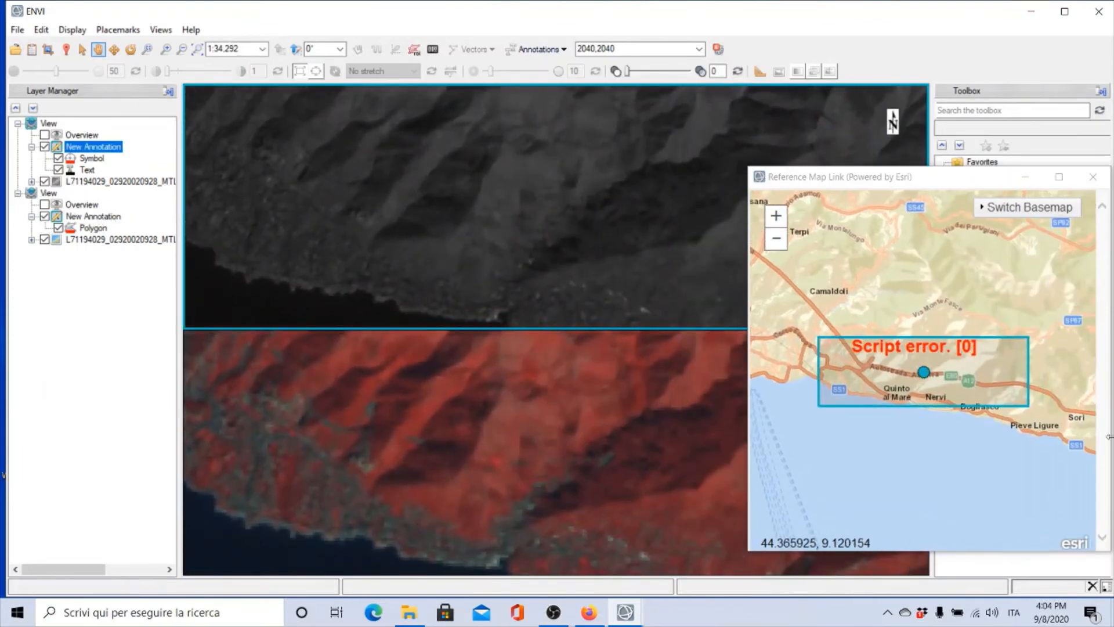
{"action": "left_click_drag", "start_coordinate": [1039, 438], "coordinate": [882, 389]}
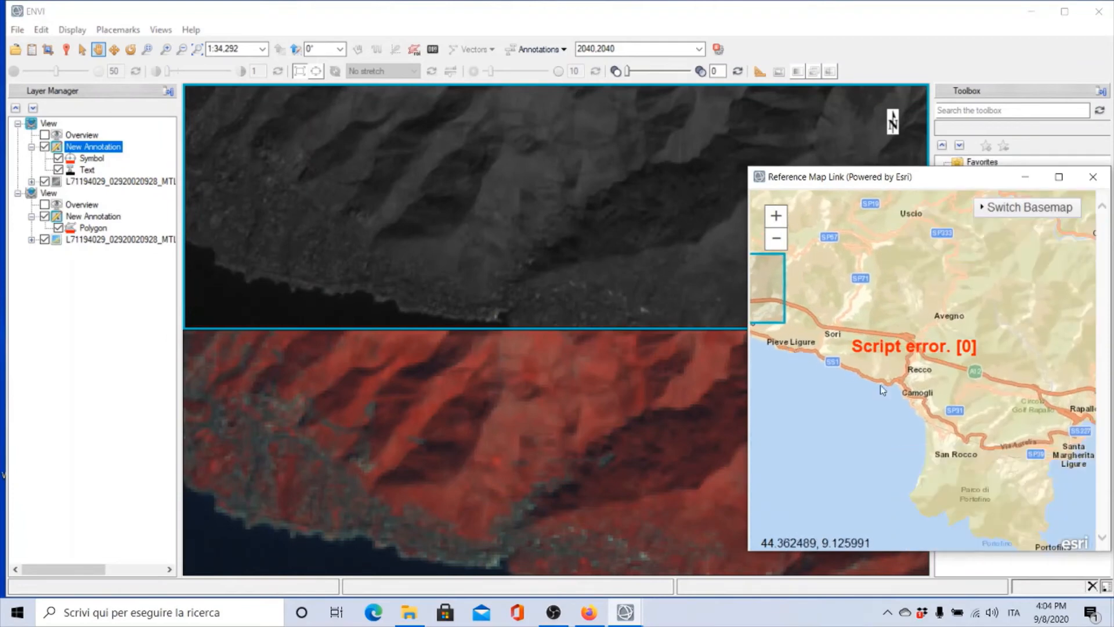
{"action": "left_click_drag", "start_coordinate": [974, 436], "coordinate": [822, 377]}
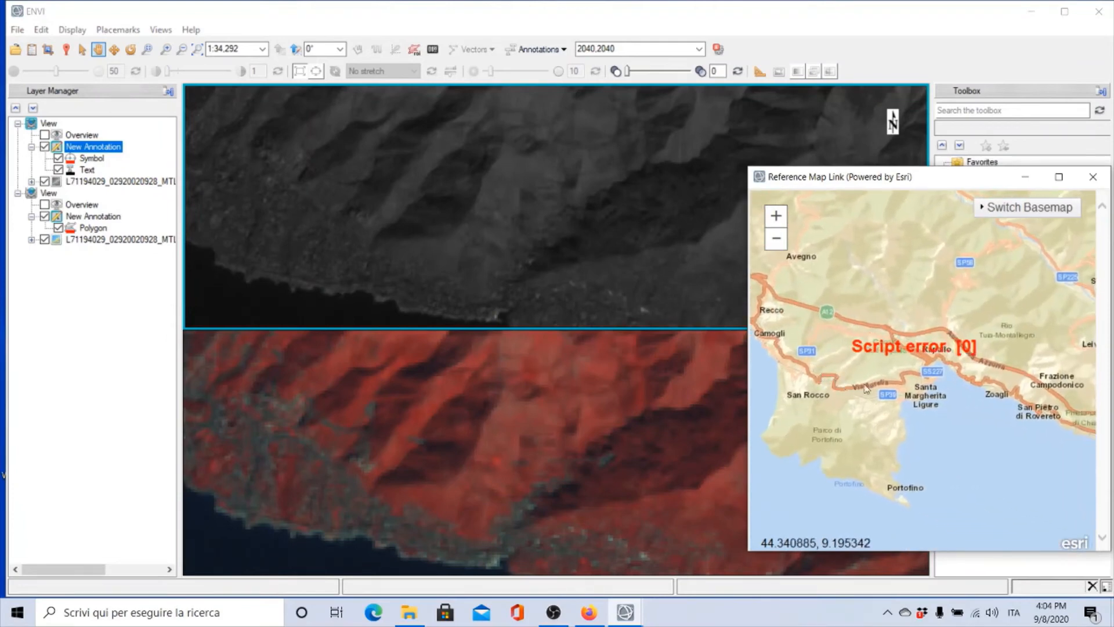
{"action": "left_click_drag", "start_coordinate": [969, 402], "coordinate": [736, 341]}
{"action": "left_click_drag", "start_coordinate": [952, 387], "coordinate": [834, 303]}
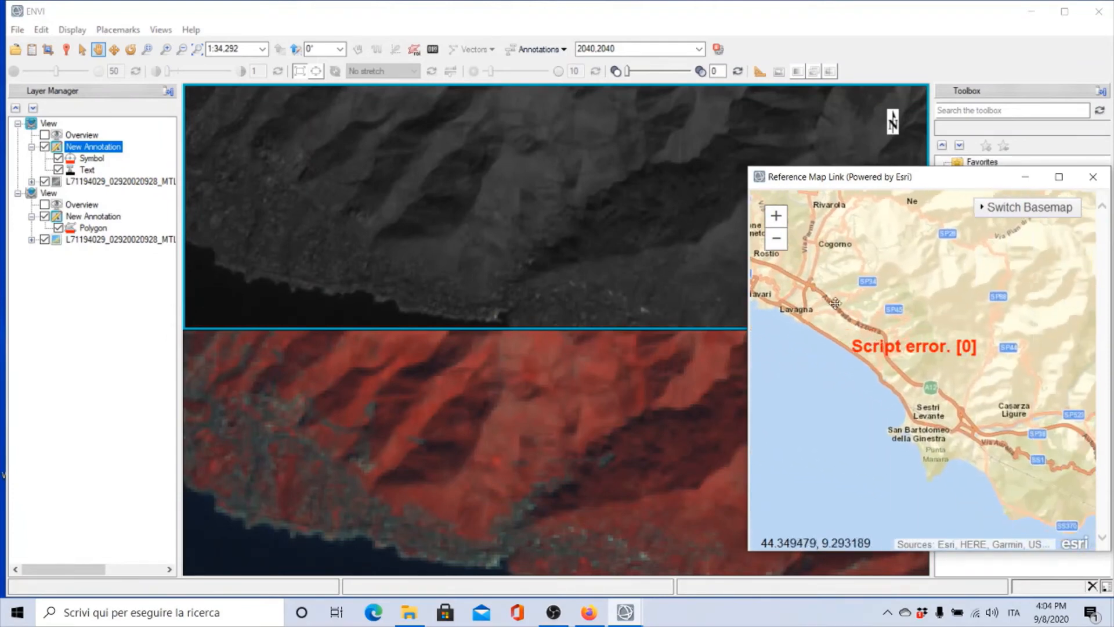
{"action": "left_click_drag", "start_coordinate": [912, 391], "coordinate": [819, 314]}
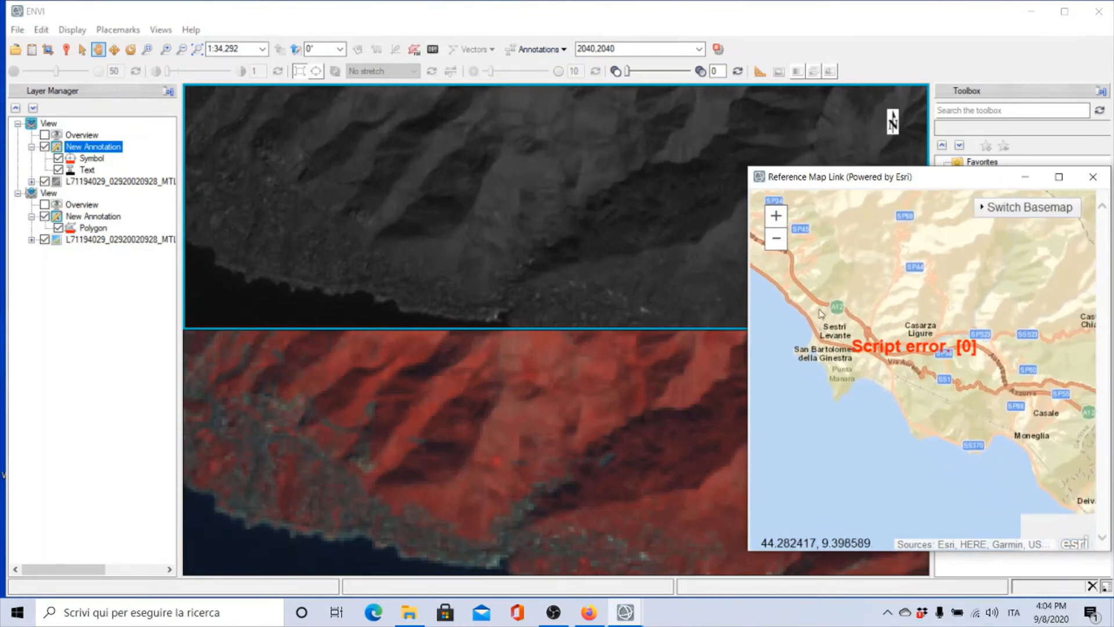
{"action": "left_click_drag", "start_coordinate": [907, 363], "coordinate": [761, 281]}
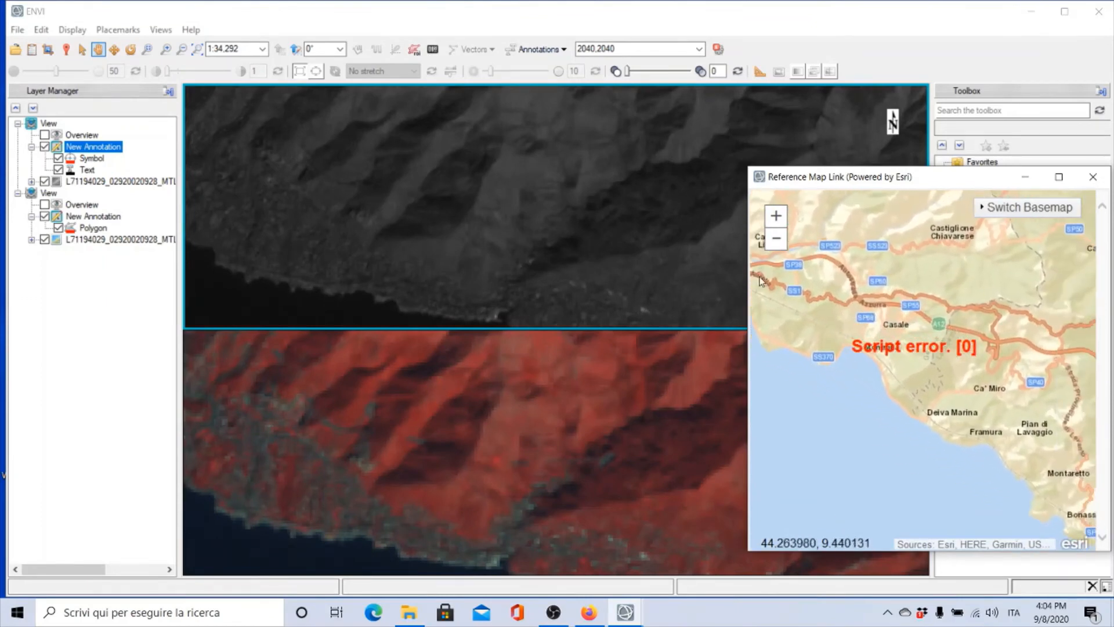
{"action": "left_click_drag", "start_coordinate": [889, 378], "coordinate": [927, 421]}
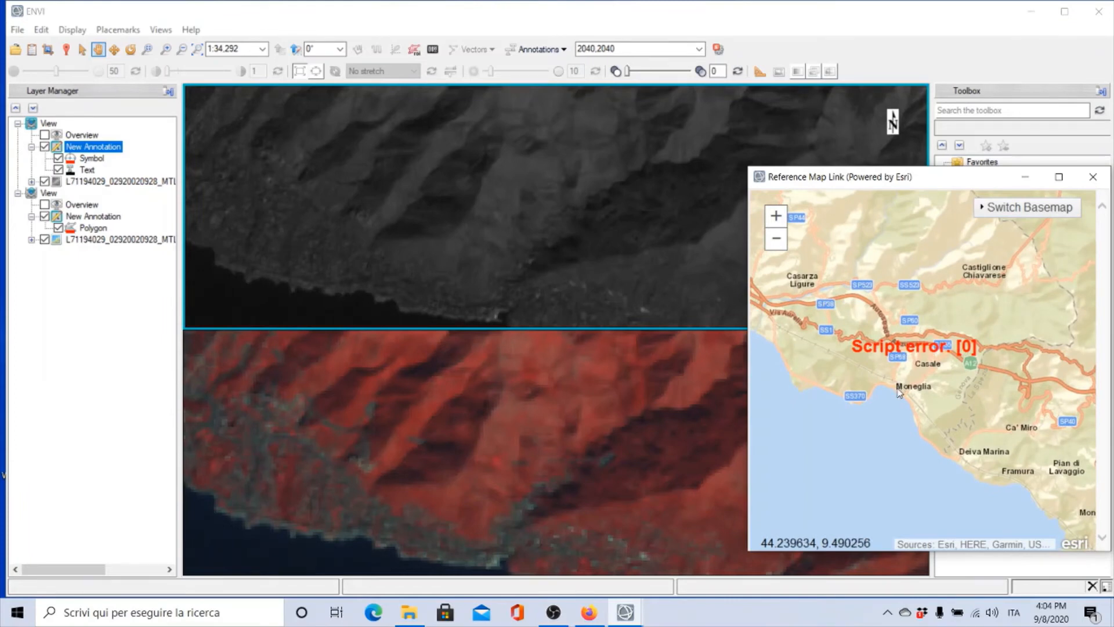
- Pan the linked views southeast along the coast to the Camogli and Rapallo area, following the extent on the reference map
{"action": "left_click_drag", "start_coordinate": [415, 239], "coordinate": [255, 136]}
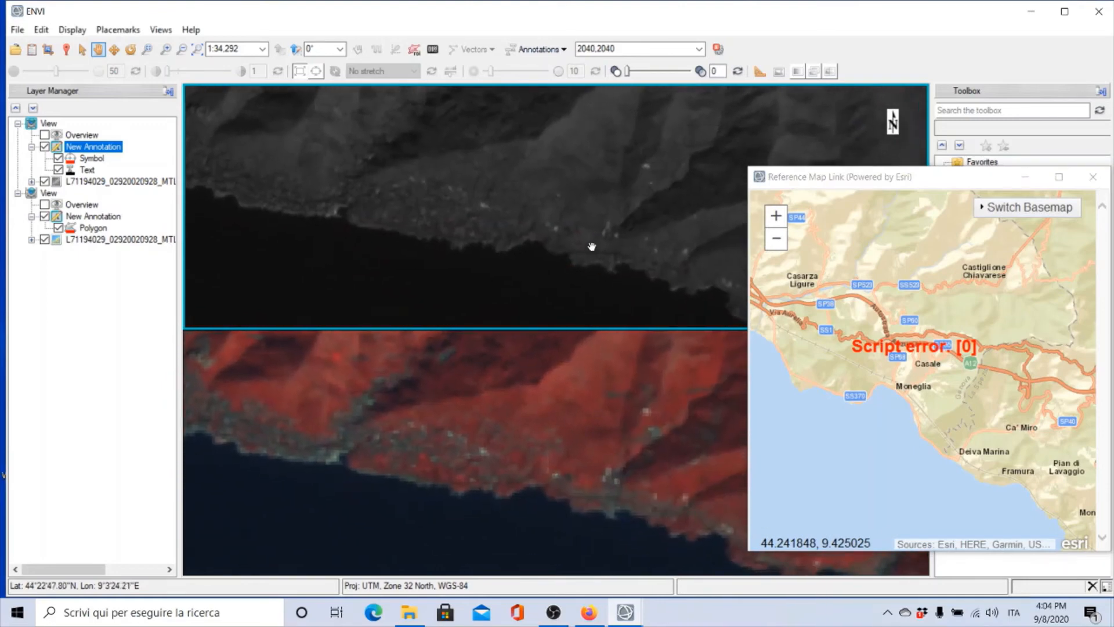
{"action": "left_click_drag", "start_coordinate": [592, 246], "coordinate": [308, 166]}
{"action": "mouse_move", "coordinate": [580, 229]}
{"action": "left_mouse_down"}
{"action": "mouse_move", "coordinate": [513, 231]}
{"action": "mouse_move", "coordinate": [309, 167]}
{"action": "left_mouse_up"}
{"action": "left_click_drag", "start_coordinate": [604, 259], "coordinate": [583, 151]}
{"action": "left_click", "coordinate": [510, 368]}
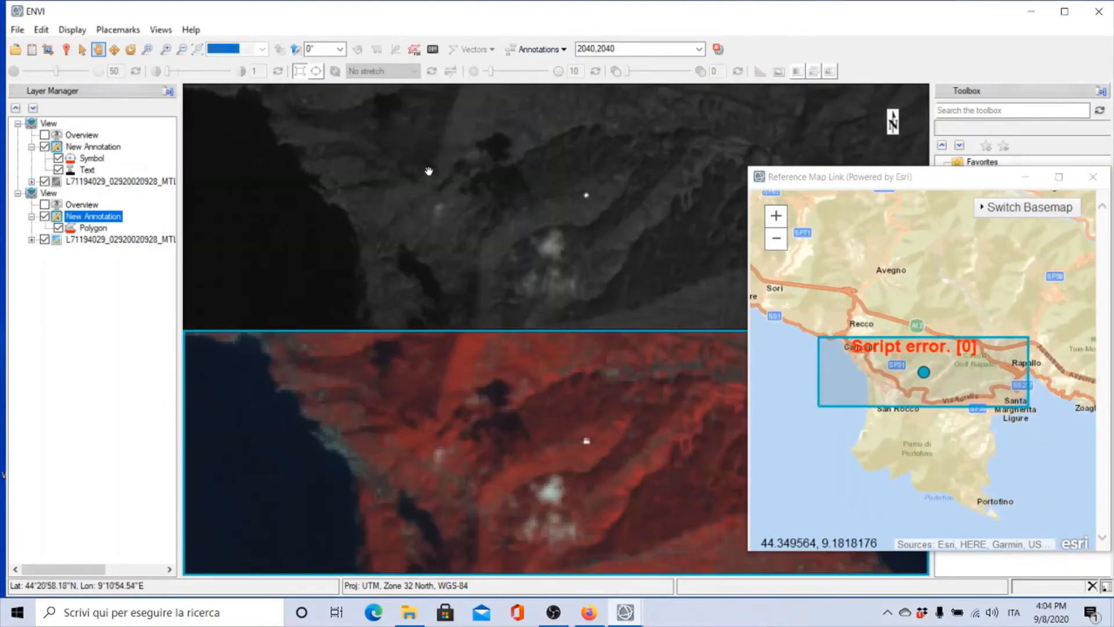
- Fly through the linked views from Camogli southeast along the coast to Punta Manara near Sestri Levante
{"action": "left_click", "coordinate": [428, 172]}
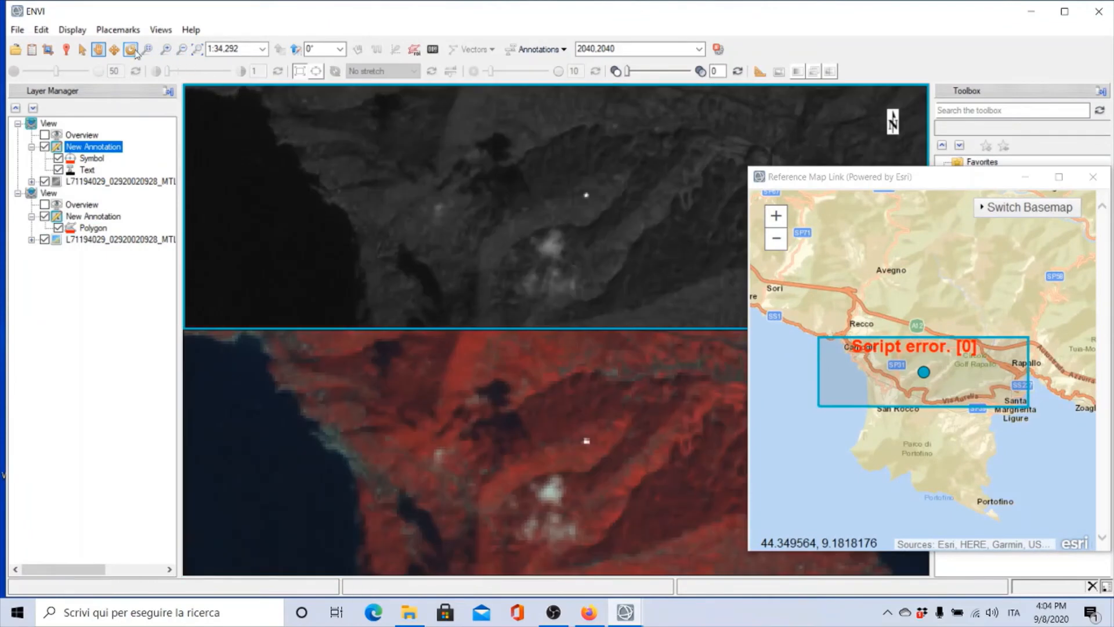
{"action": "left_click", "coordinate": [115, 50]}
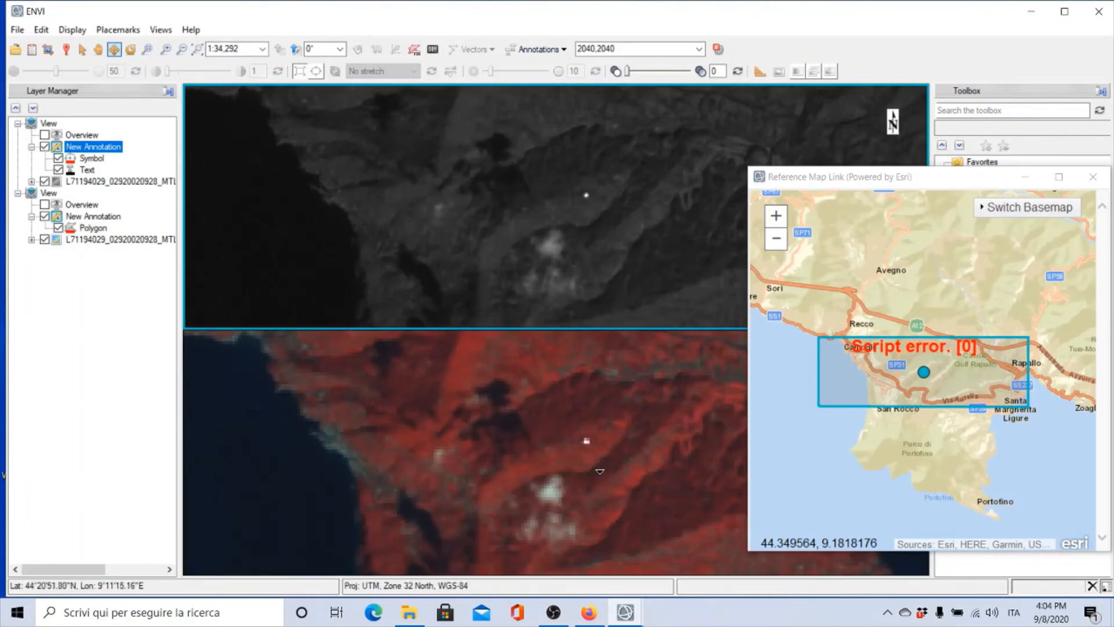
{"action": "mouse_move", "coordinate": [600, 471]}
{"action": "left_mouse_down"}
{"action": "mouse_move", "coordinate": [568, 494]}
{"action": "mouse_move", "coordinate": [653, 464]}
{"action": "mouse_move", "coordinate": [599, 468]}
{"action": "mouse_move", "coordinate": [571, 492]}
{"action": "mouse_move", "coordinate": [613, 461]}
{"action": "left_mouse_up"}
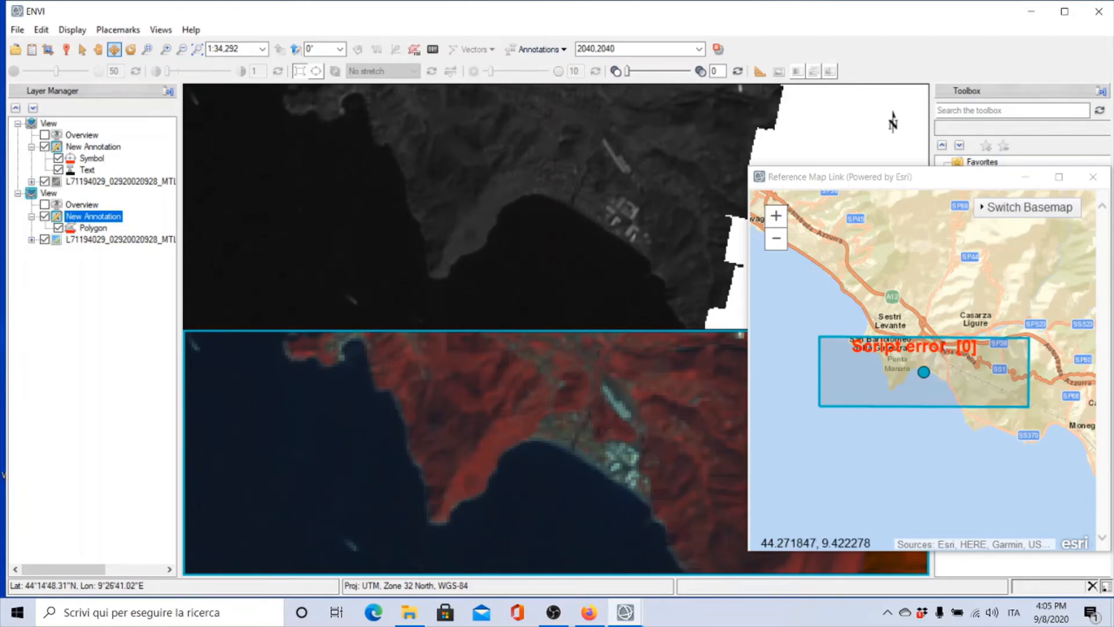
- Go to the "FCA Mirafiori" placemark and switch the reference map's basemap to OpenStreetMap
{"action": "left_click", "coordinate": [122, 29]}
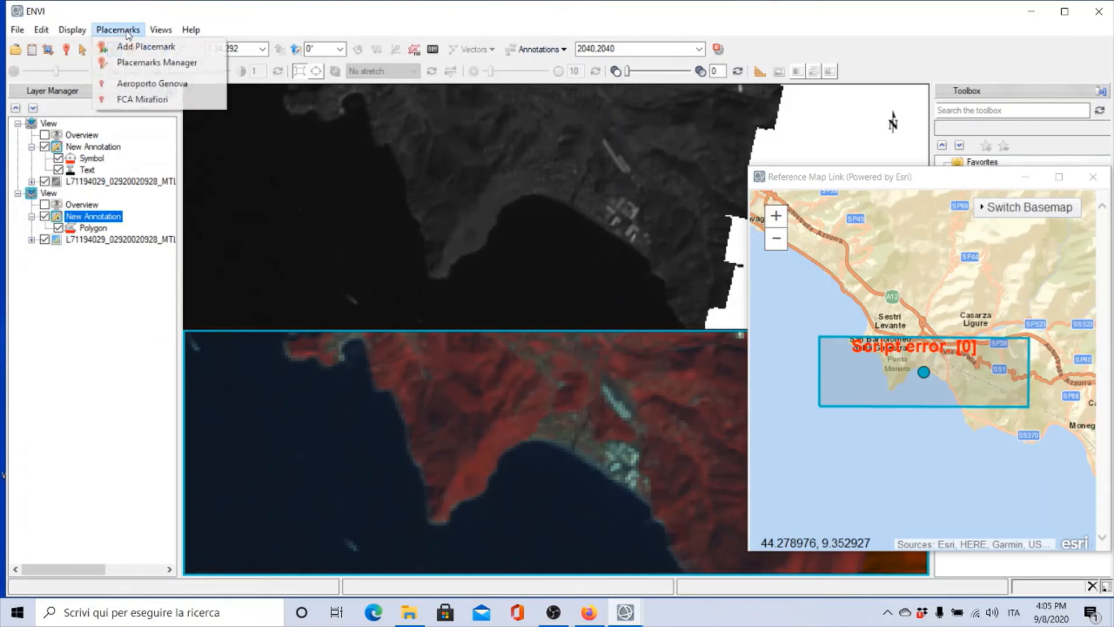
{"action": "left_click", "coordinate": [127, 100]}
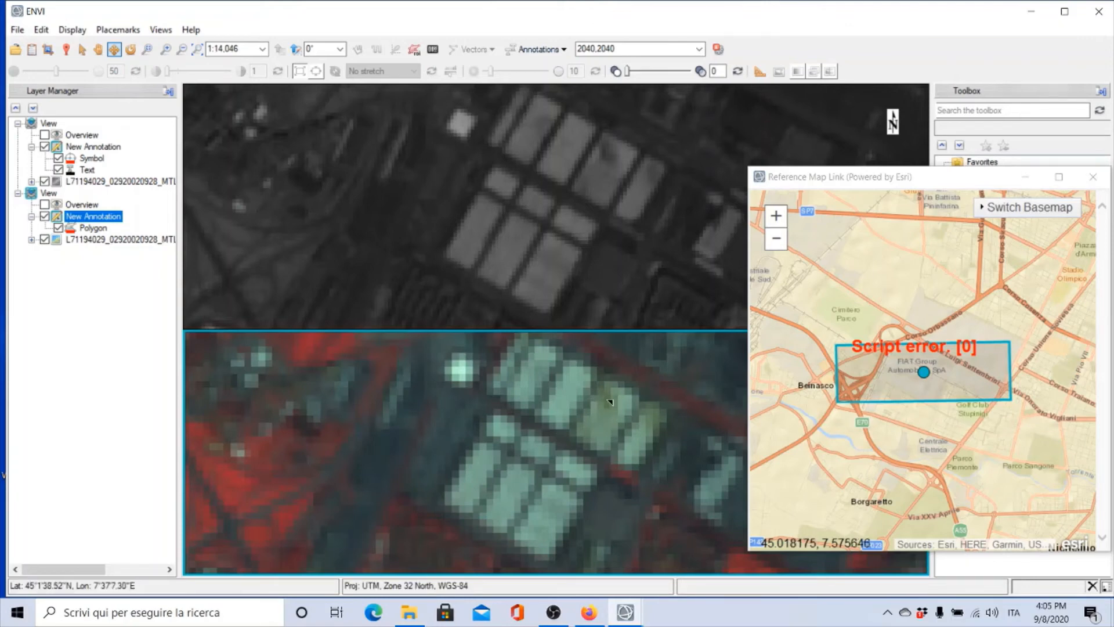
{"action": "left_click", "coordinate": [983, 209]}
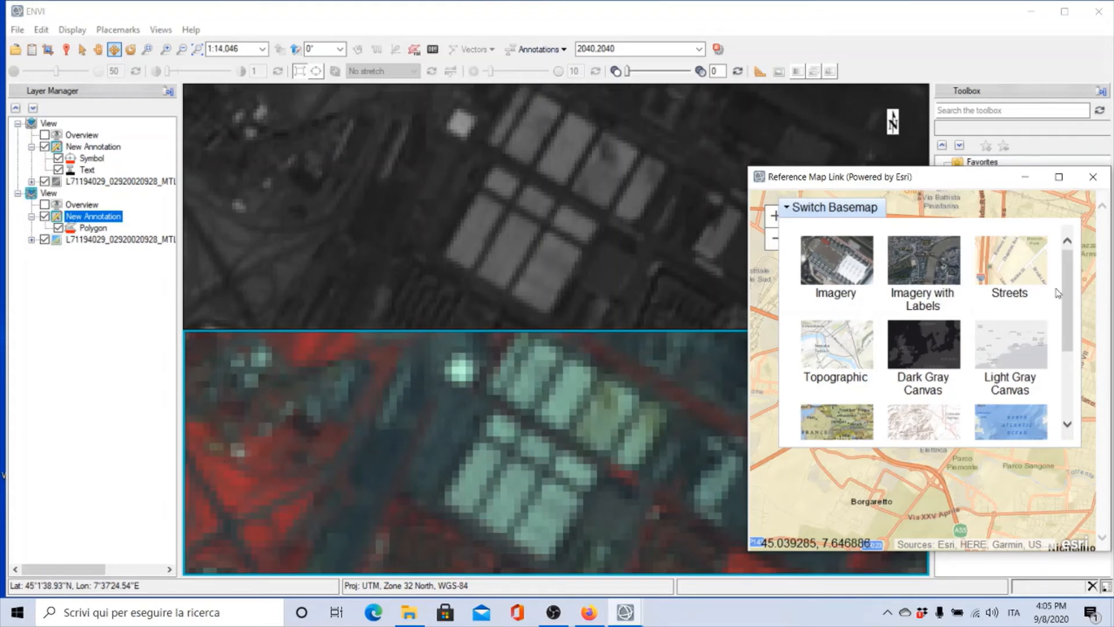
{"action": "left_click_drag", "start_coordinate": [1067, 288], "coordinate": [1066, 346]}
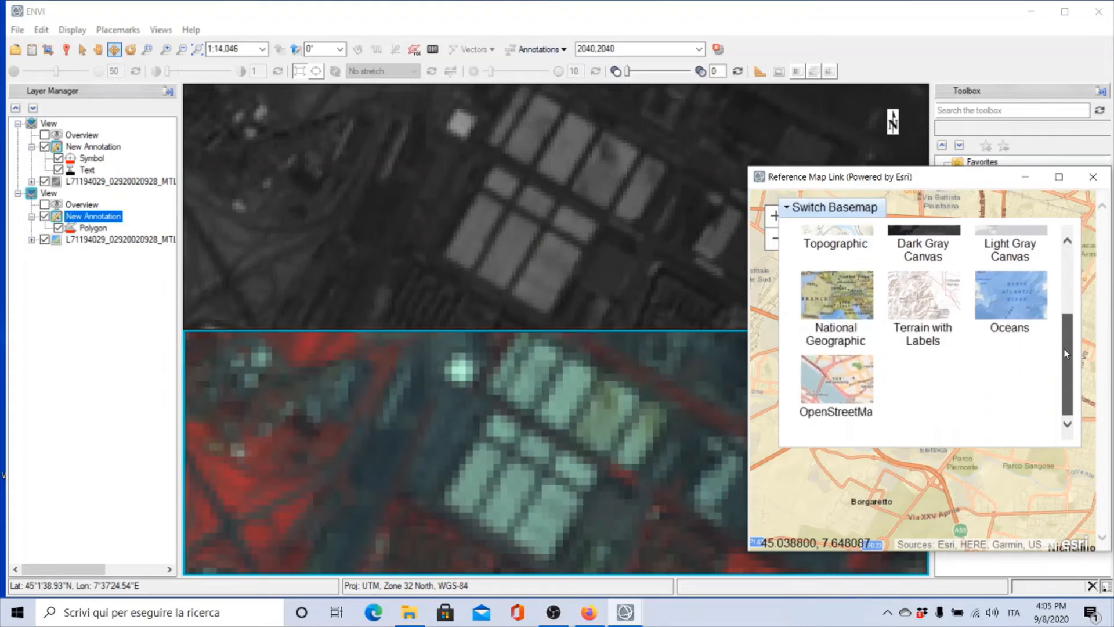
{"action": "left_click", "coordinate": [832, 388]}
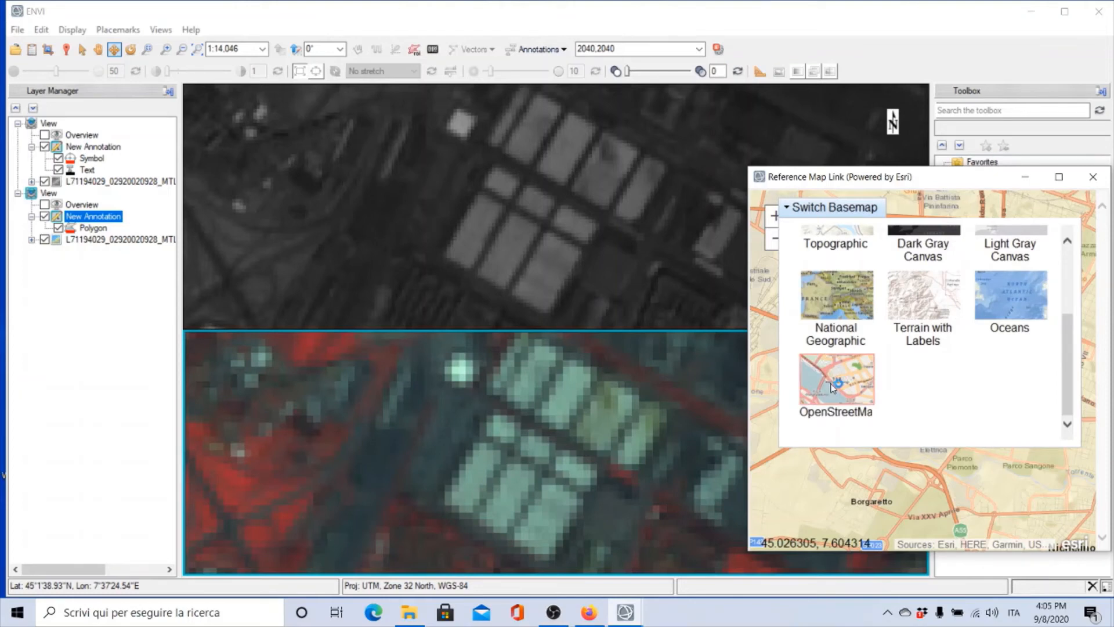
{"action": "left_click", "coordinate": [883, 207]}
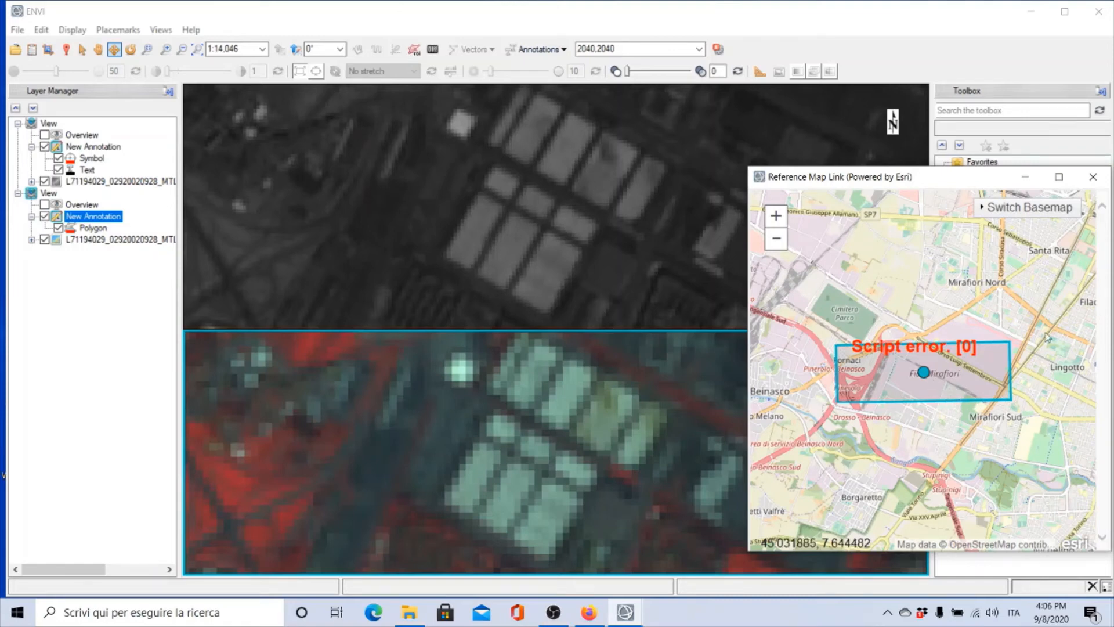
- Switch the reference map to the Imagery basemap and enlarge its window around the Mirafiori plant
{"action": "left_click", "coordinate": [983, 210]}
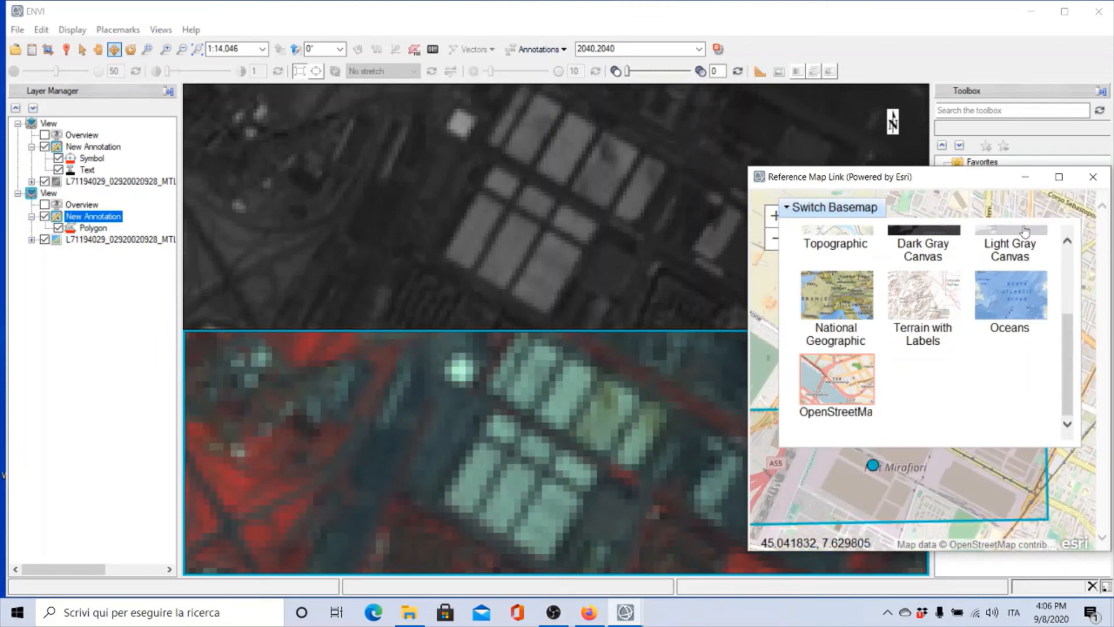
{"action": "left_click_drag", "start_coordinate": [1066, 335], "coordinate": [1056, 281]}
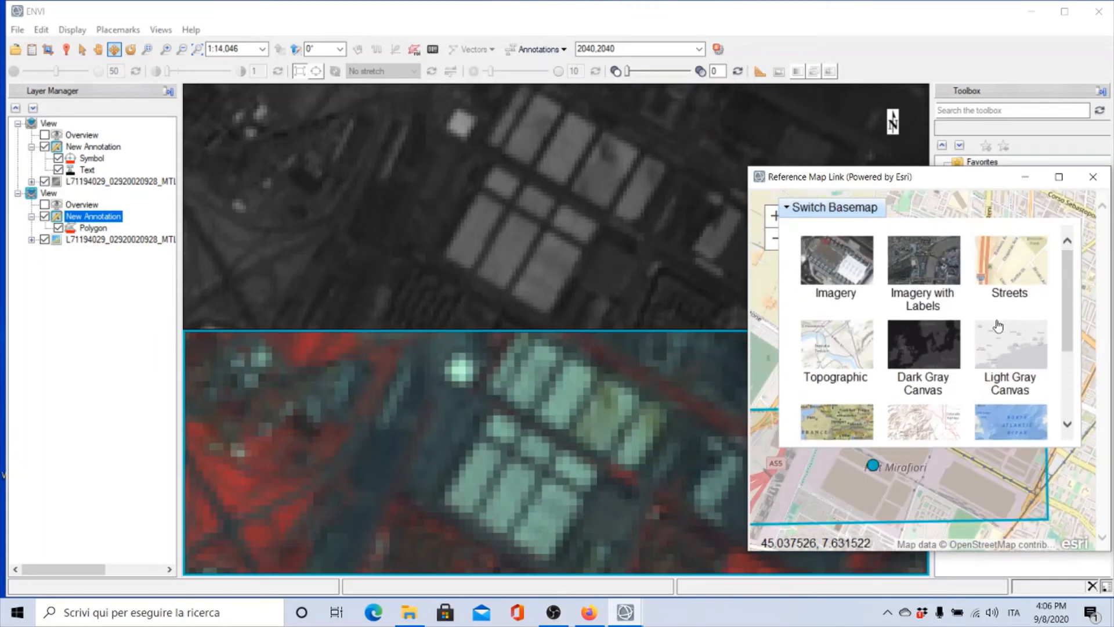
{"action": "left_click", "coordinate": [841, 275]}
{"action": "left_click", "coordinate": [787, 210]}
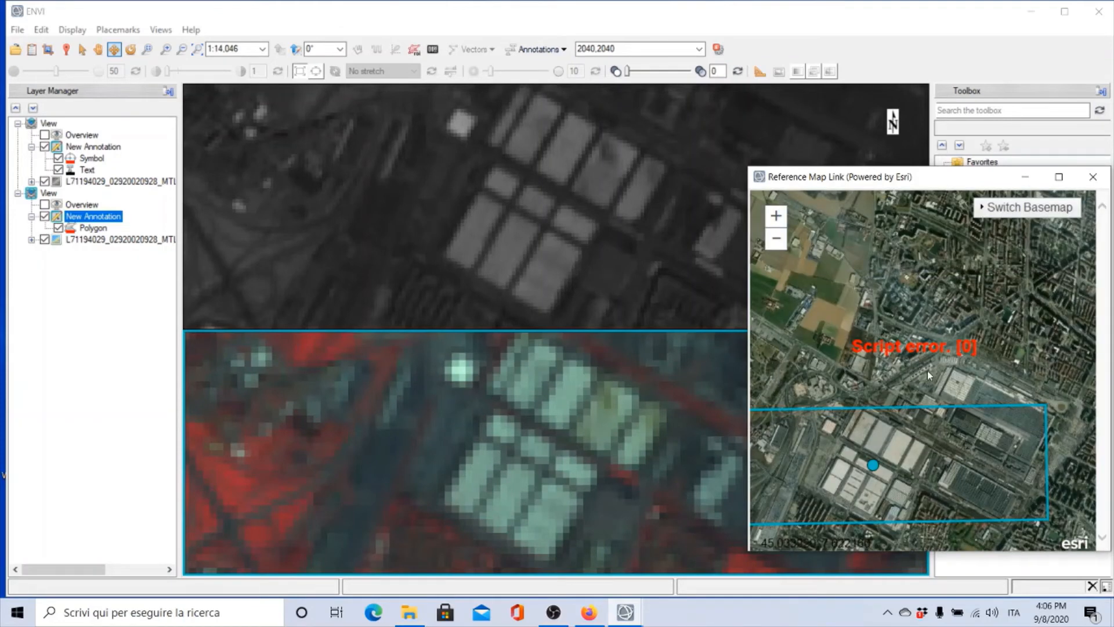
{"action": "left_click_drag", "start_coordinate": [894, 376], "coordinate": [906, 267]}
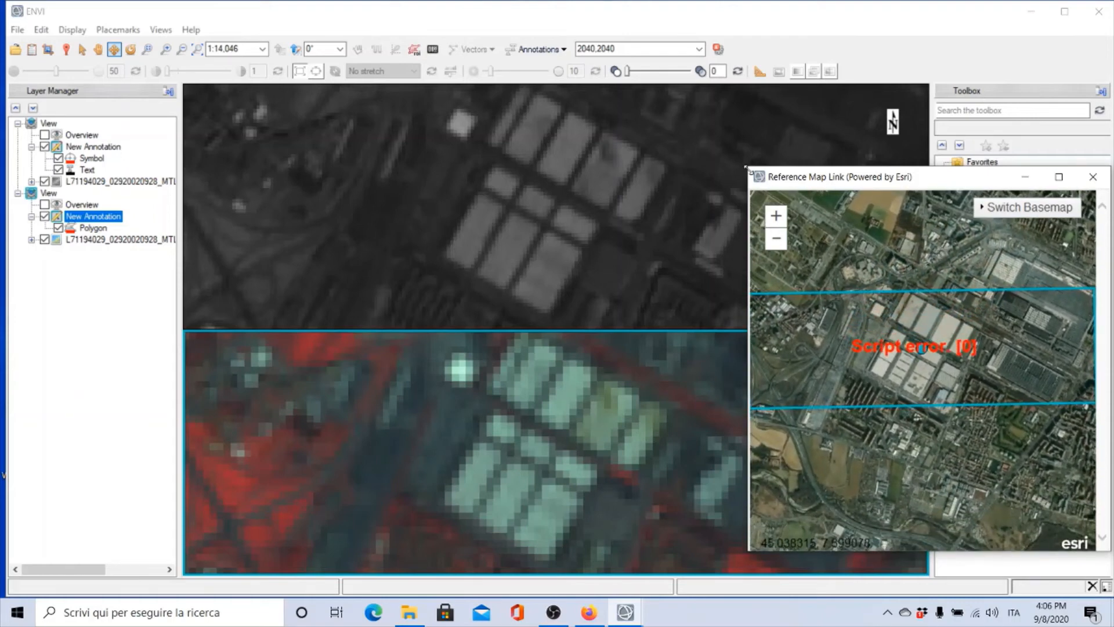
{"action": "left_click_drag", "start_coordinate": [748, 168], "coordinate": [680, 95]}
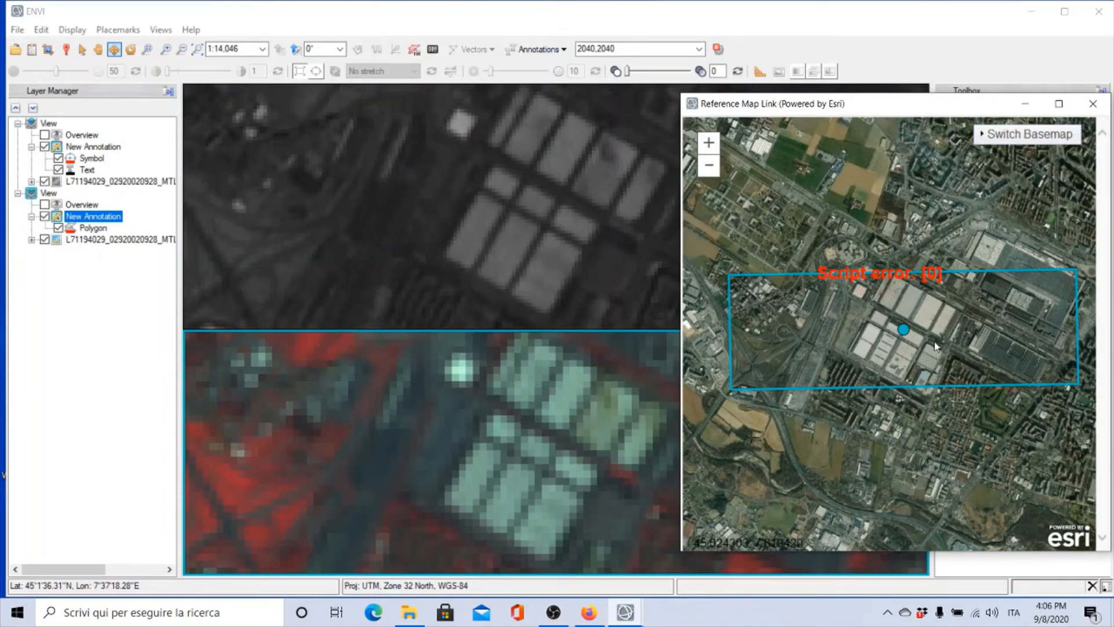
- Examine the Mirafiori factory roofs and the street between the sheds in detail on the reference map imagery, comparing them with the Landsat views
{"action": "scroll", "coordinate": [935, 346], "scroll_direction": "up", "scroll_amount": 1}
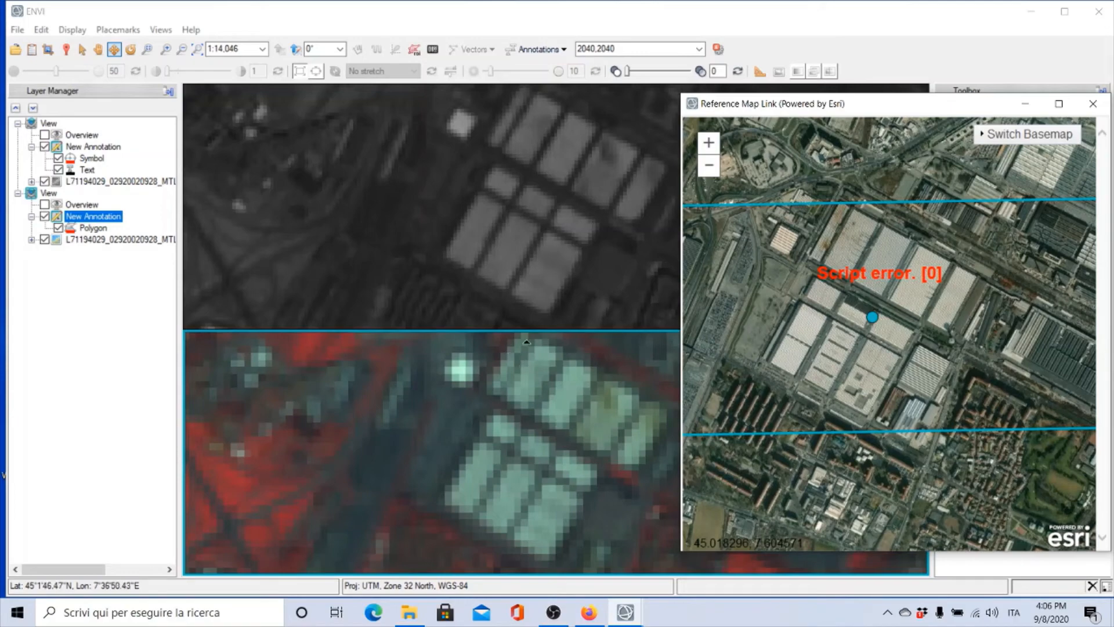
{"action": "scroll", "coordinate": [887, 389], "scroll_direction": "up", "scroll_amount": 2}
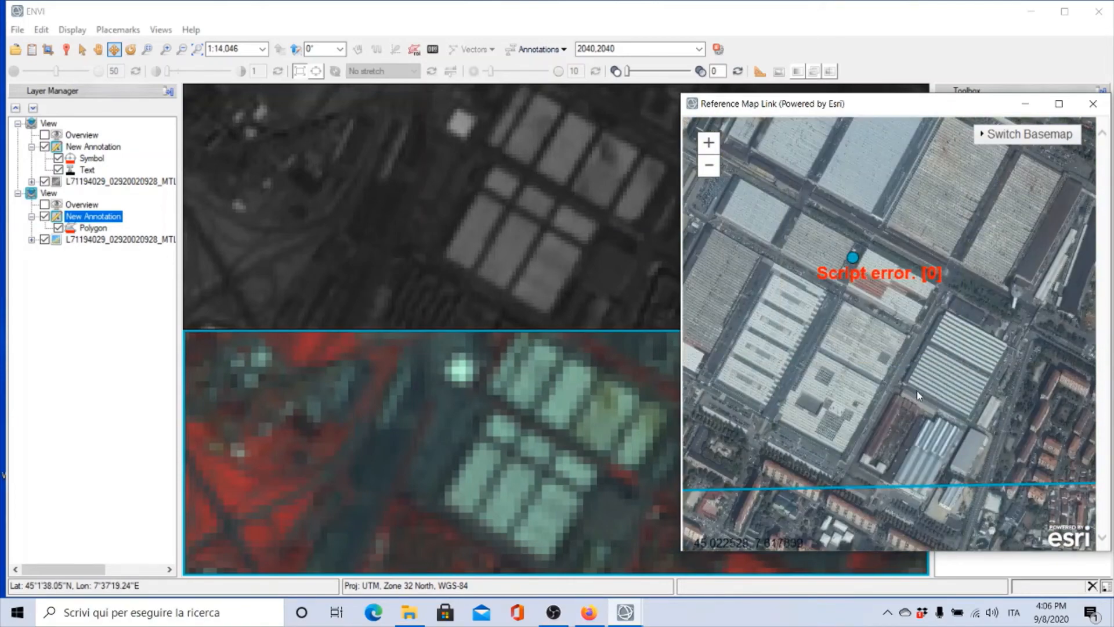
{"action": "left_click_drag", "start_coordinate": [851, 319], "coordinate": [894, 351]}
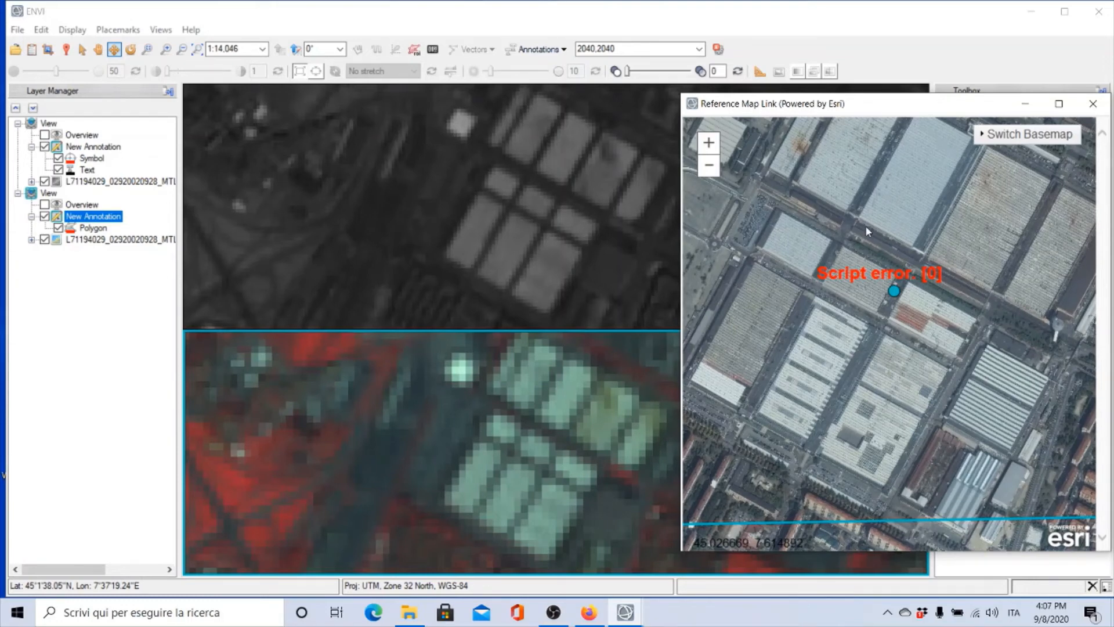
{"action": "scroll", "coordinate": [915, 370], "scroll_direction": "up", "scroll_amount": 1}
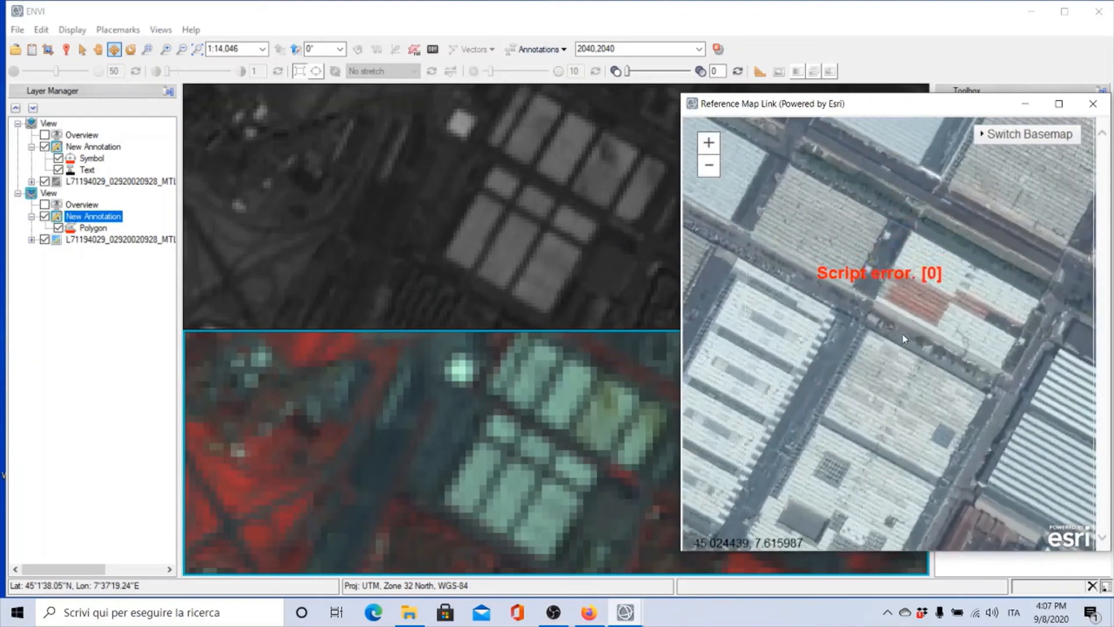
{"action": "scroll", "coordinate": [914, 370], "scroll_direction": "up", "scroll_amount": 1}
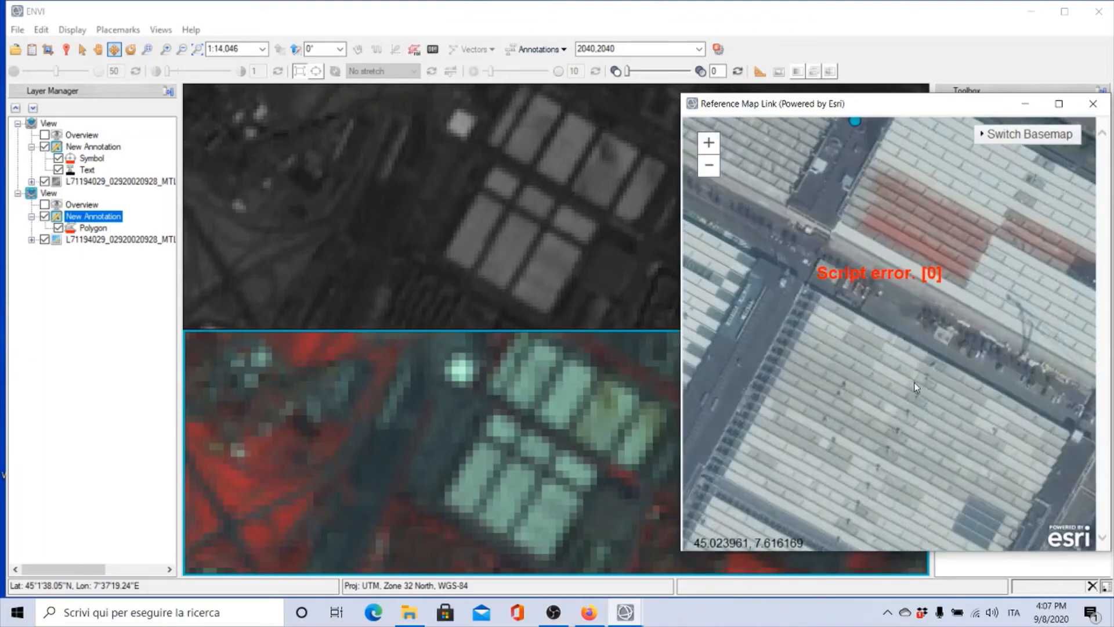
{"action": "left_click_drag", "start_coordinate": [914, 383], "coordinate": [806, 133]}
{"action": "left_click_drag", "start_coordinate": [910, 354], "coordinate": [905, 327]}
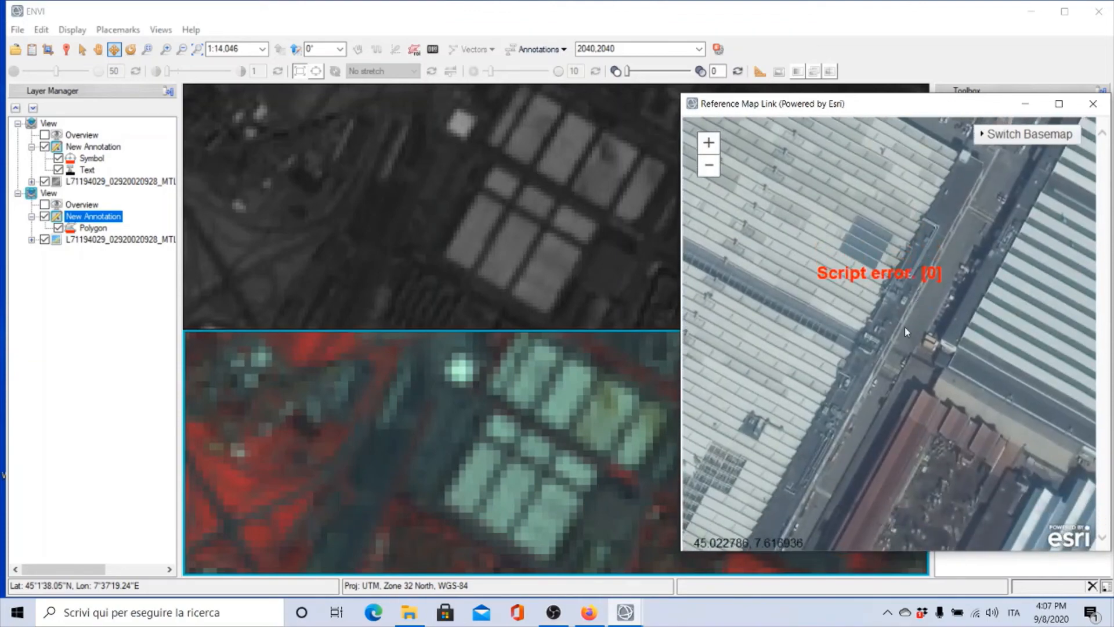
{"action": "scroll", "coordinate": [906, 329], "scroll_direction": "up", "scroll_amount": 2}
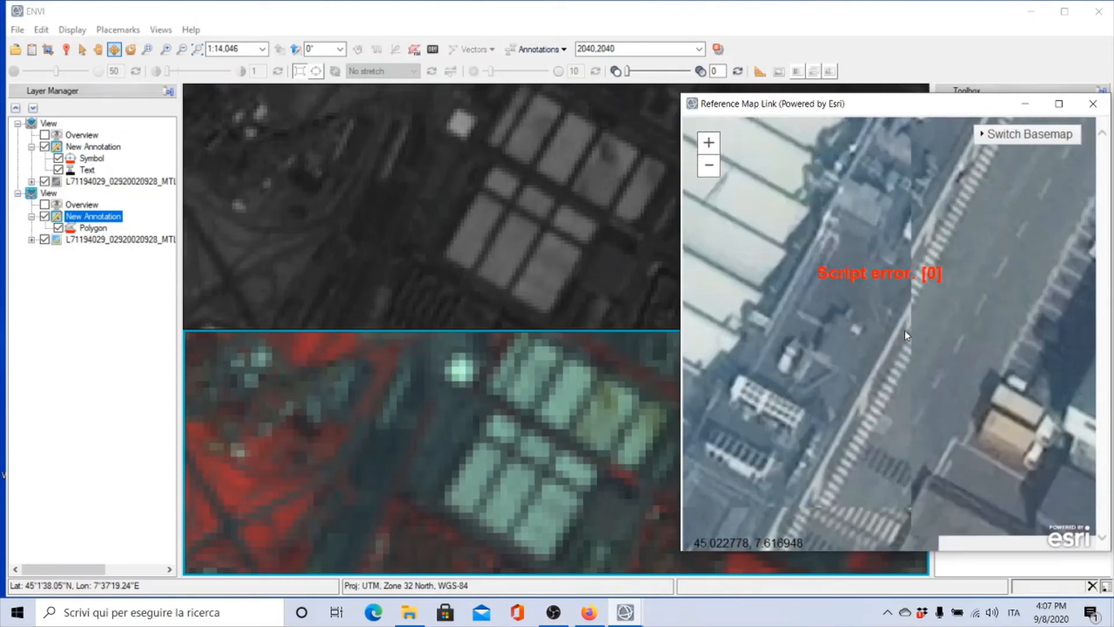
{"action": "scroll", "coordinate": [904, 330], "scroll_direction": "down", "scroll_amount": 2}
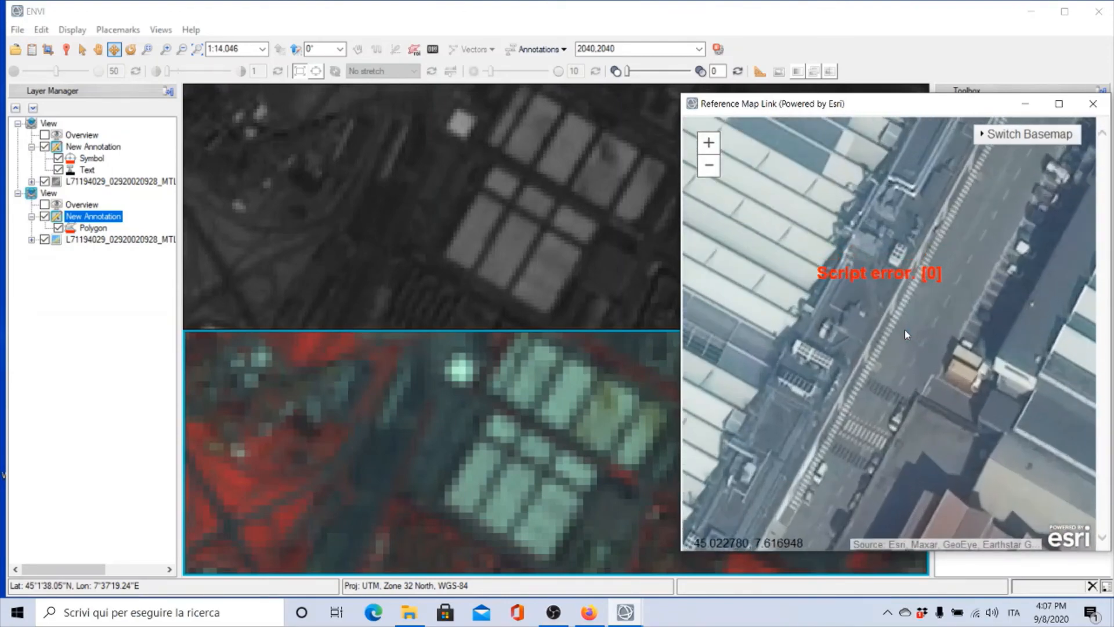
{"action": "scroll", "coordinate": [903, 330], "scroll_direction": "up", "scroll_amount": 1}
{"action": "left_click_drag", "start_coordinate": [810, 344], "coordinate": [989, 312]}
{"action": "scroll", "coordinate": [909, 352], "scroll_direction": "down", "scroll_amount": 2}
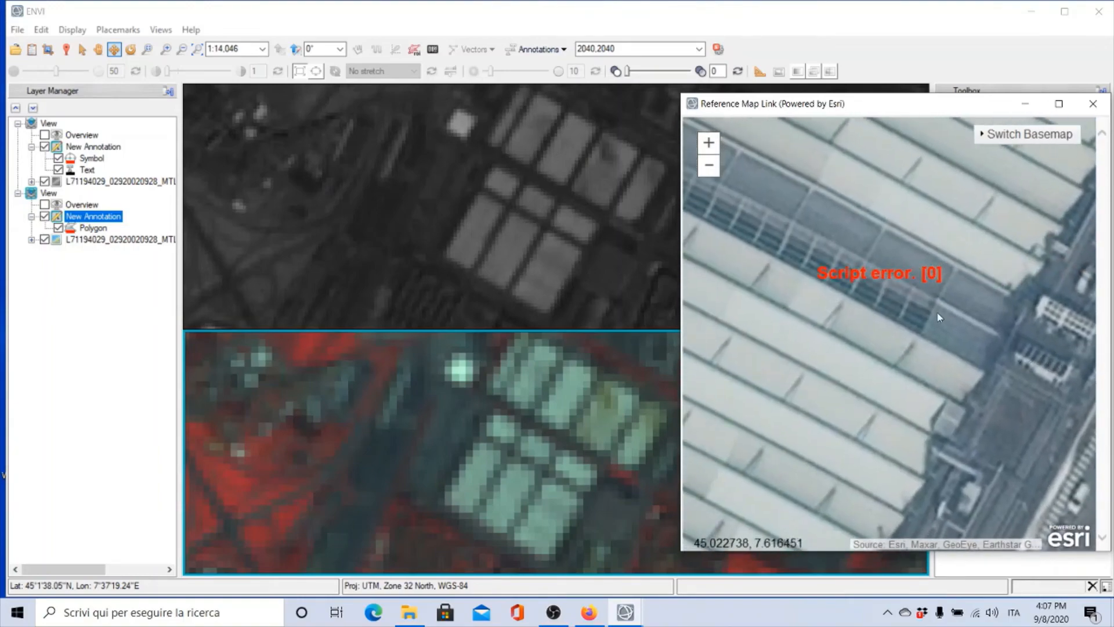
{"action": "scroll", "coordinate": [939, 317], "scroll_direction": "down", "scroll_amount": 1}
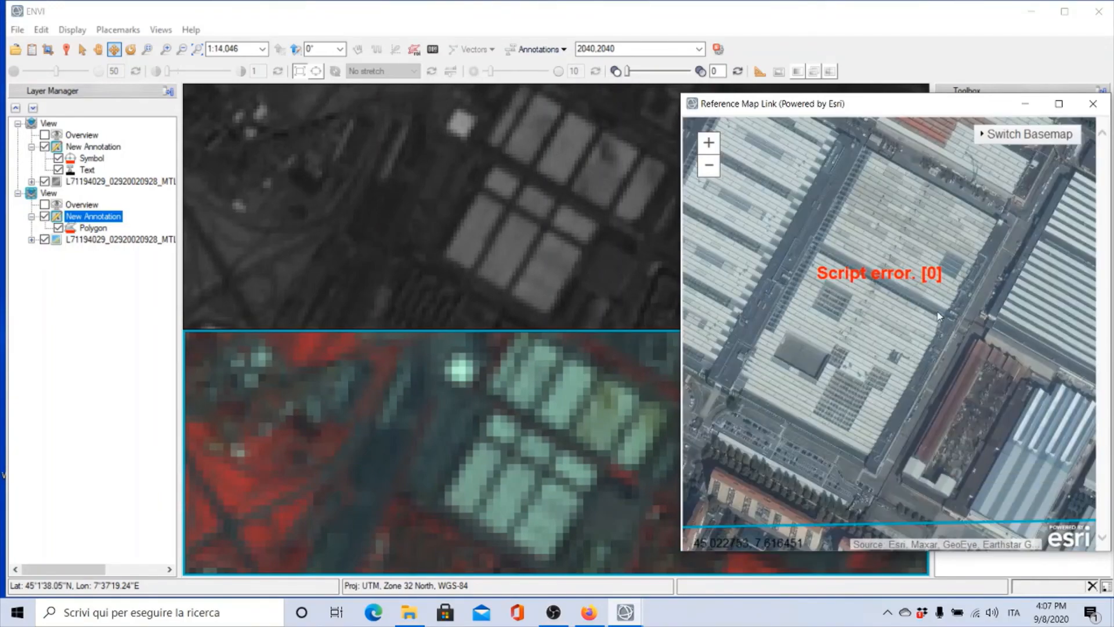
{"action": "scroll", "coordinate": [939, 317], "scroll_direction": "down", "scroll_amount": 1}
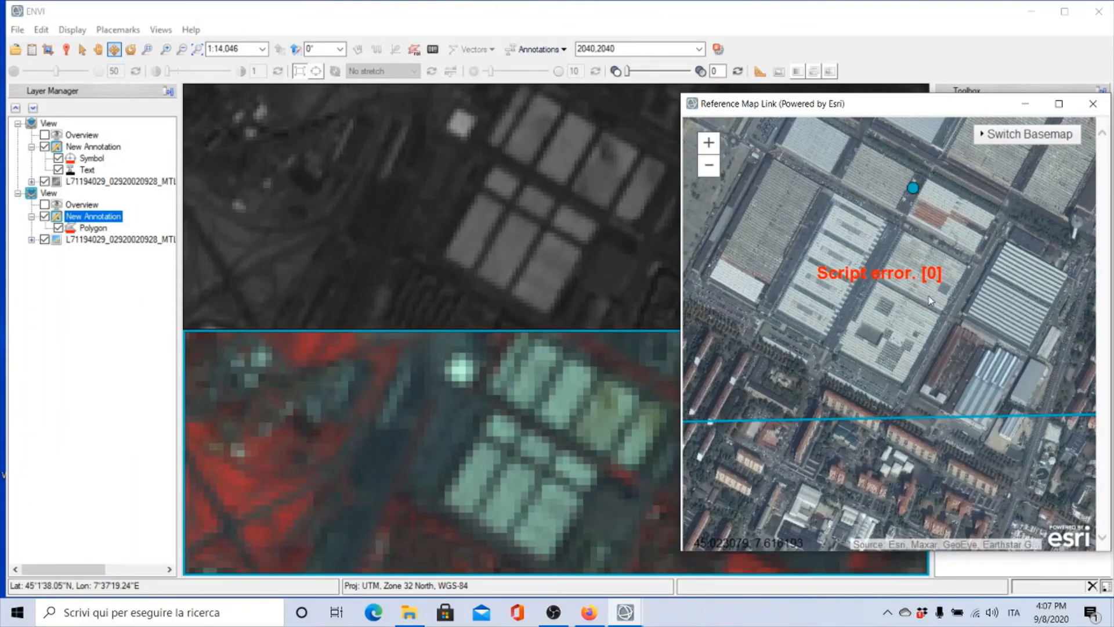
- Switch the reference map's basemap to Imagery with Labels and, after viewing it, to Topographic
{"action": "left_click", "coordinate": [983, 134]}
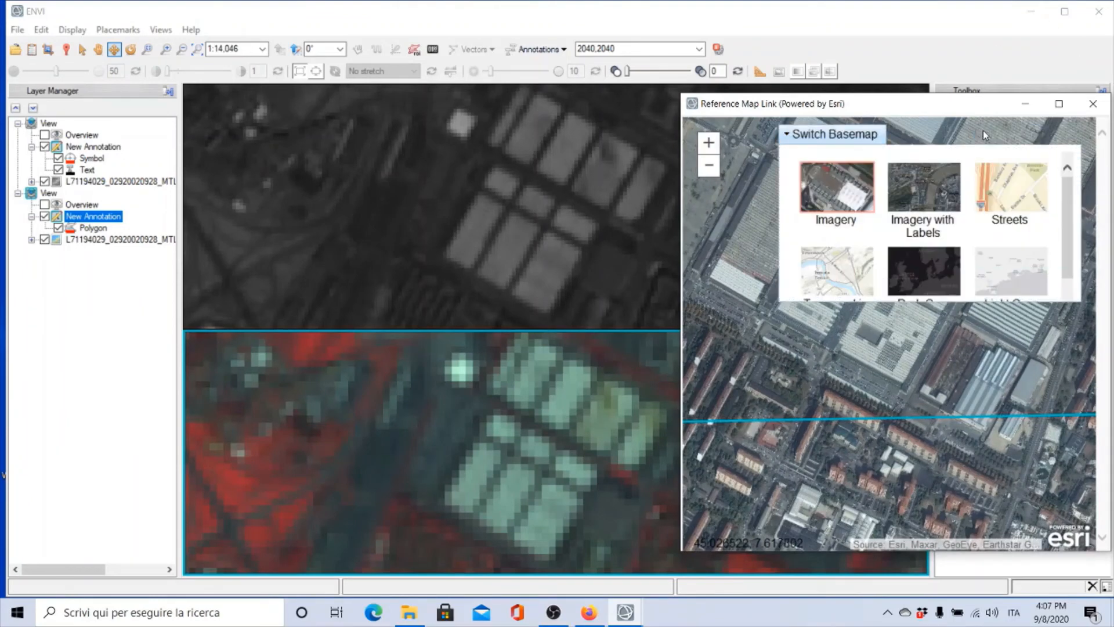
{"action": "left_click", "coordinate": [943, 198]}
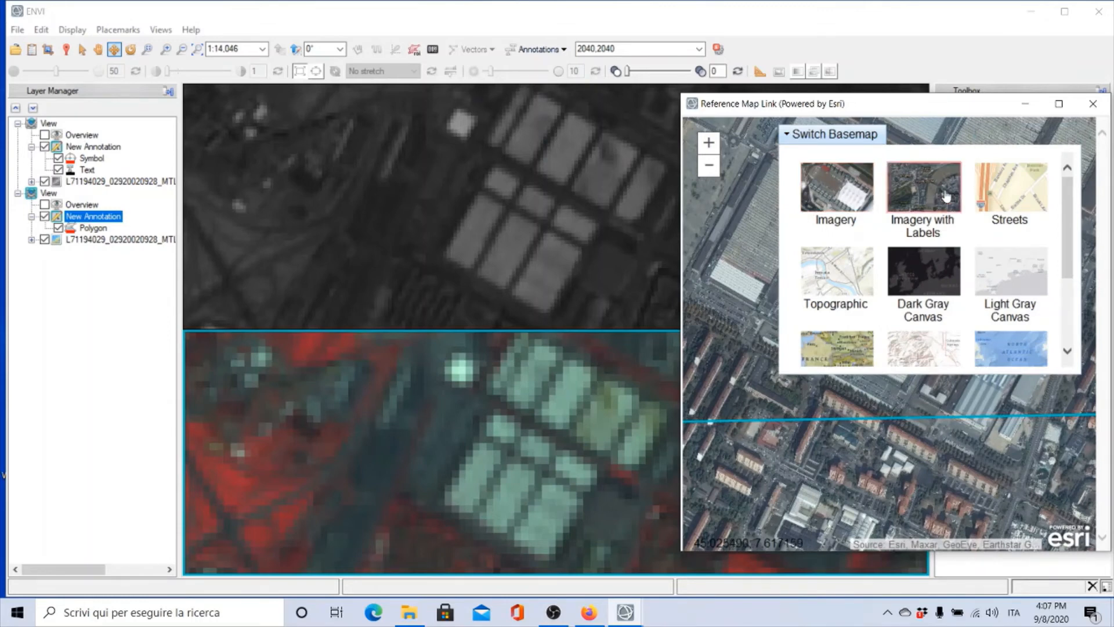
{"action": "left_click", "coordinate": [801, 135]}
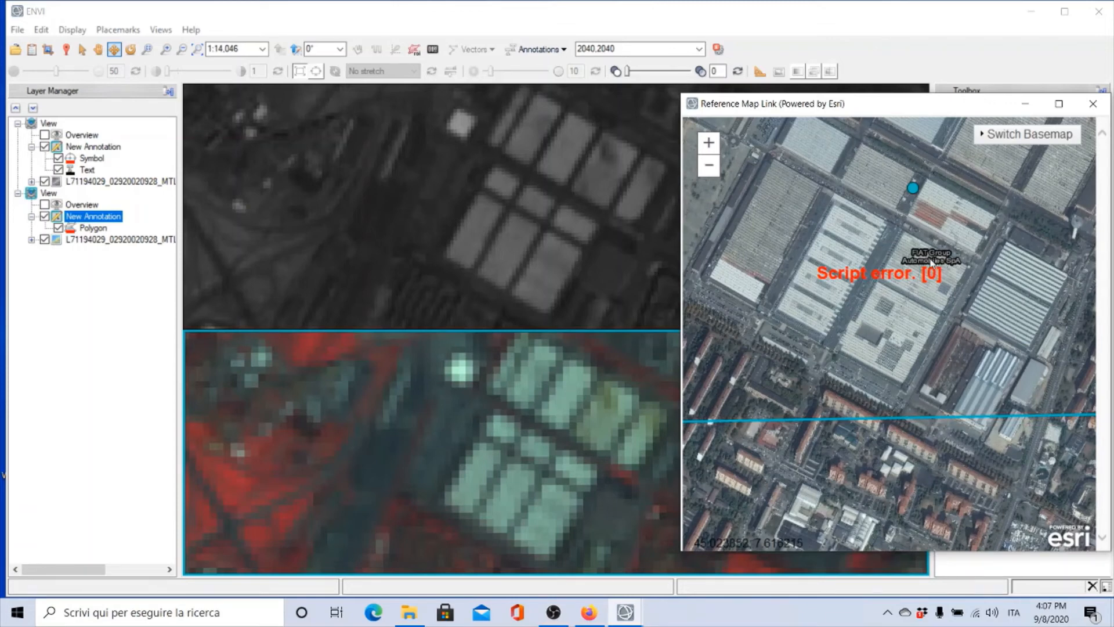
{"action": "left_click", "coordinate": [984, 145]}
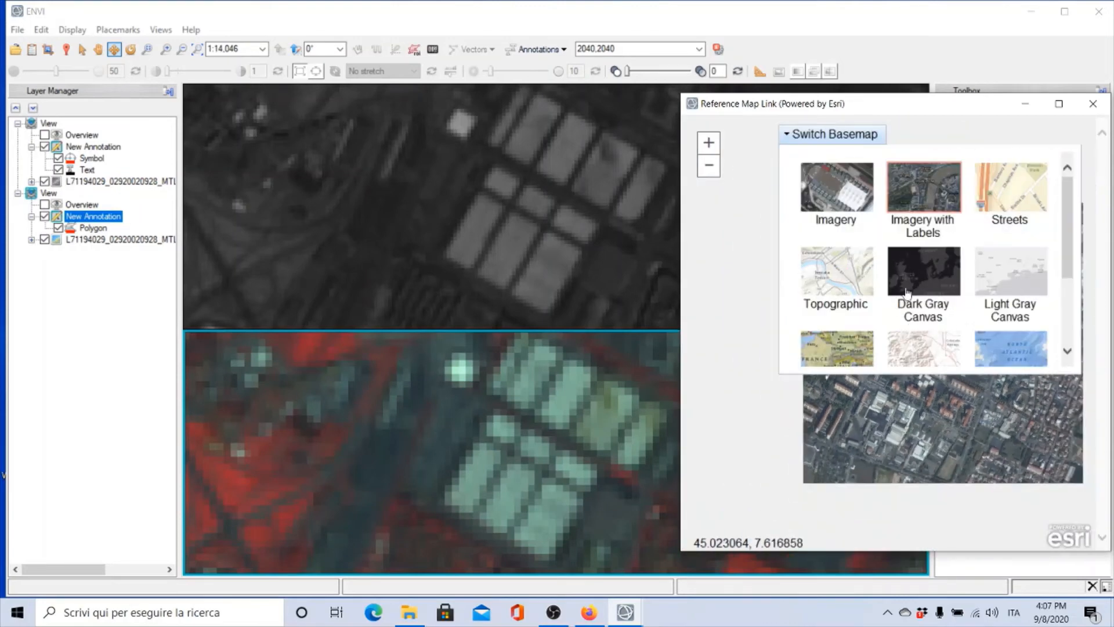
{"action": "left_click", "coordinate": [854, 277]}
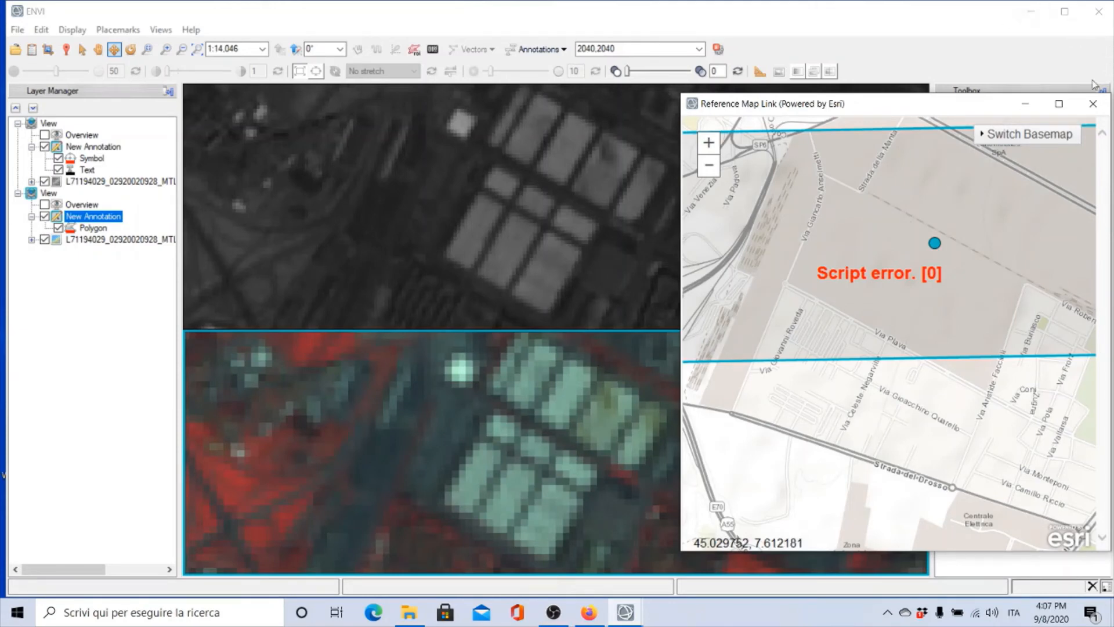
- Close the reference map window and go to the "Aeroporto Genova" placemark
{"action": "left_click", "coordinate": [1093, 104]}
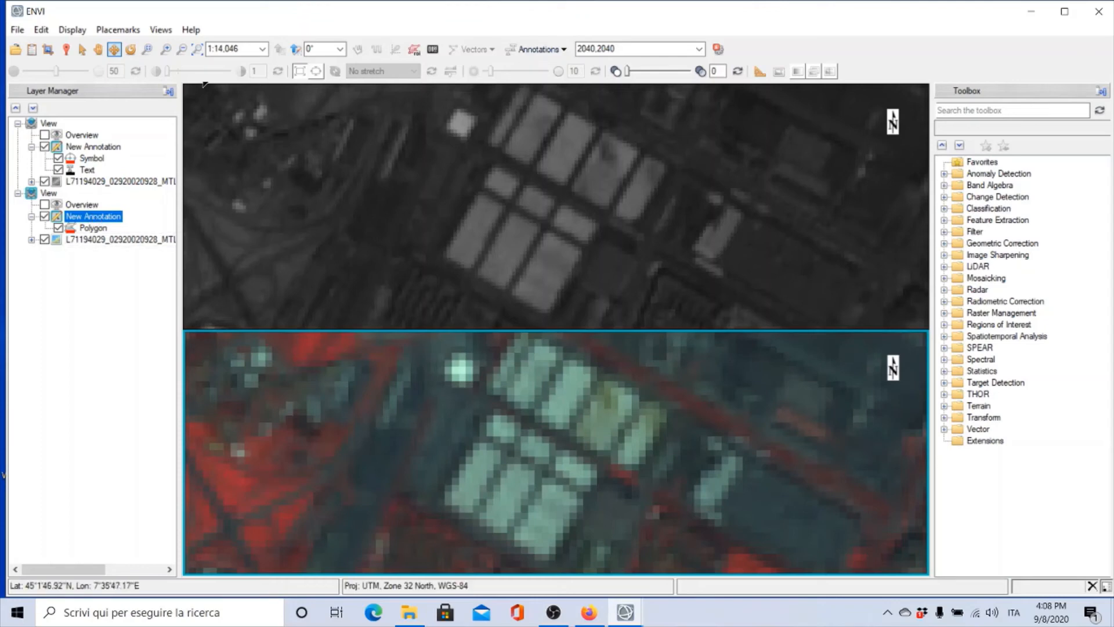
{"action": "left_click", "coordinate": [118, 29]}
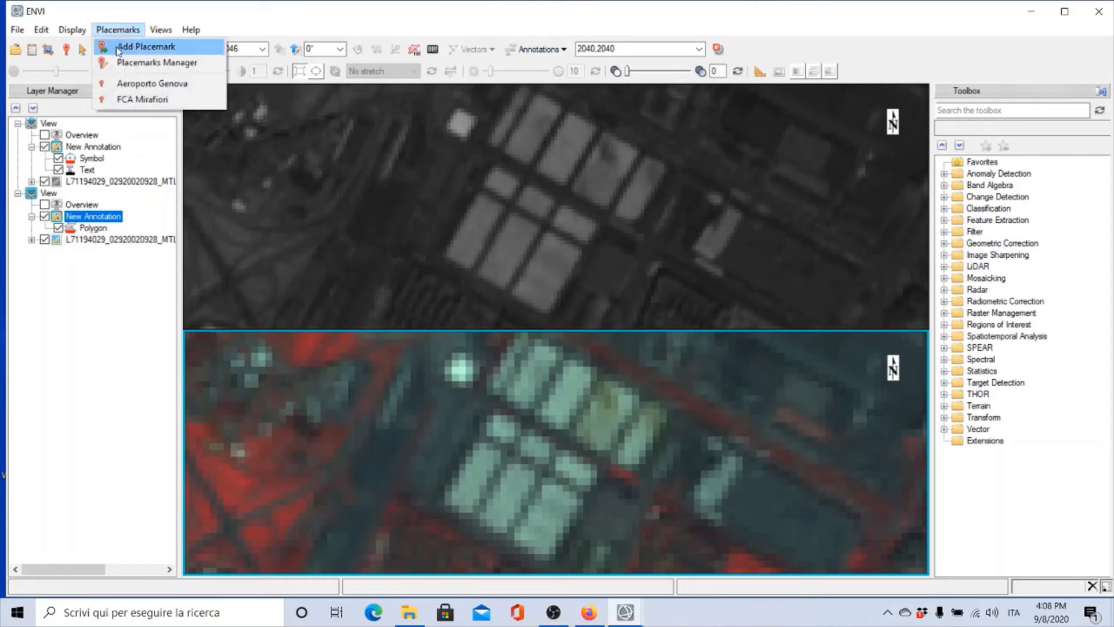
{"action": "left_click", "coordinate": [129, 84]}
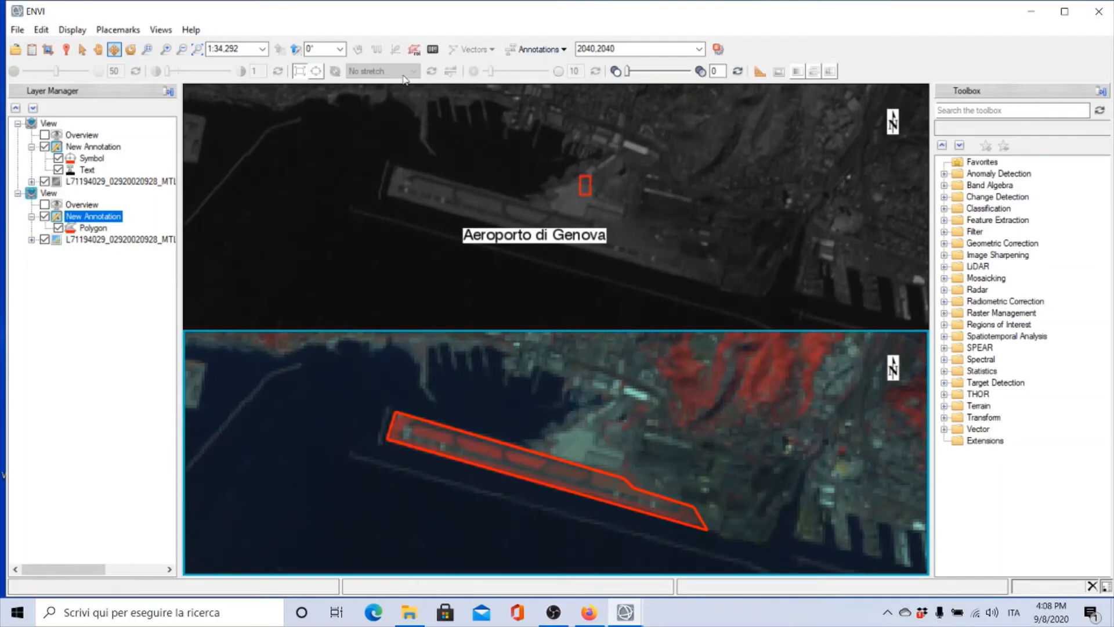
- Set the multispectral layer's brightness to 47 and its contrast to 19
{"action": "left_click", "coordinate": [98, 240]}
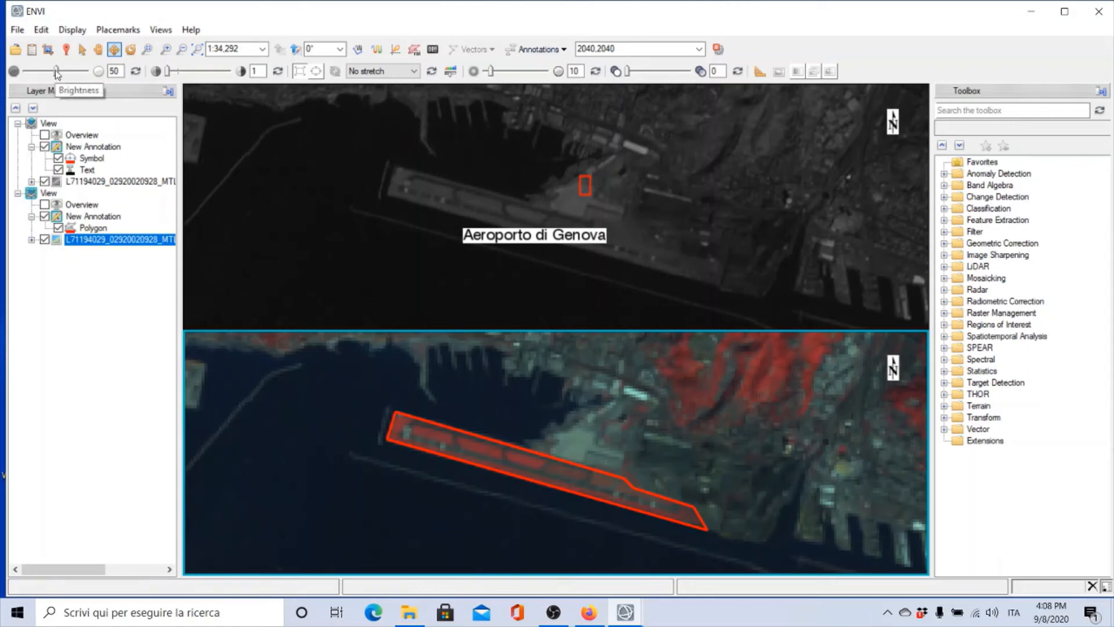
{"action": "mouse_move", "coordinate": [57, 71]}
{"action": "left_mouse_down"}
{"action": "mouse_move", "coordinate": [87, 77]}
{"action": "mouse_move", "coordinate": [53, 71]}
{"action": "left_mouse_up"}
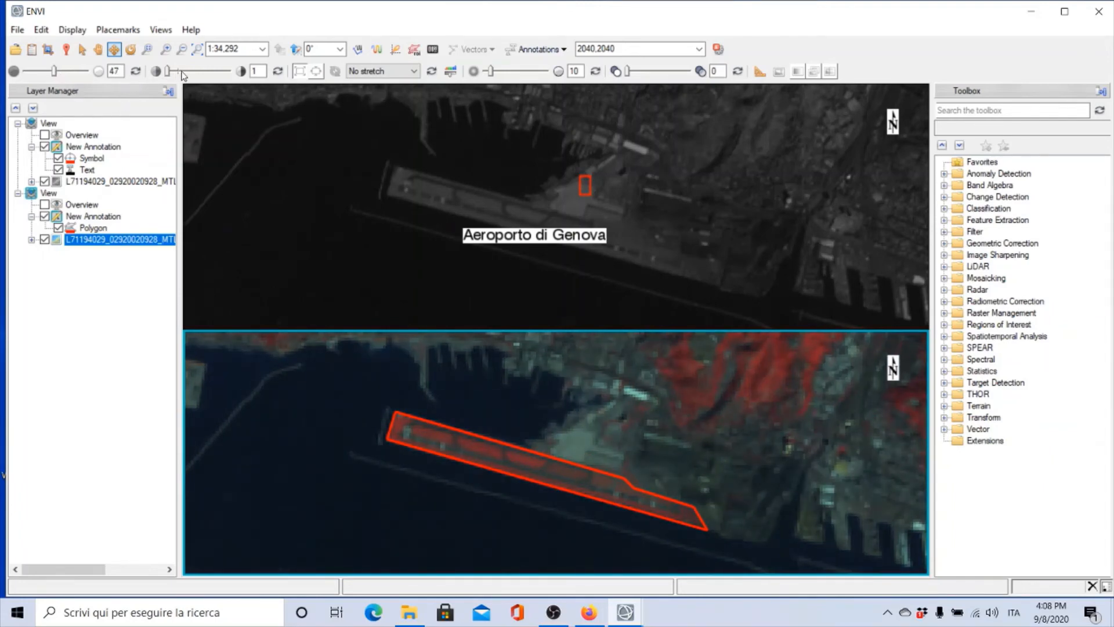
{"action": "mouse_move", "coordinate": [167, 73]}
{"action": "left_mouse_down"}
{"action": "mouse_move", "coordinate": [187, 84]}
{"action": "mouse_move", "coordinate": [178, 81]}
{"action": "left_mouse_up"}
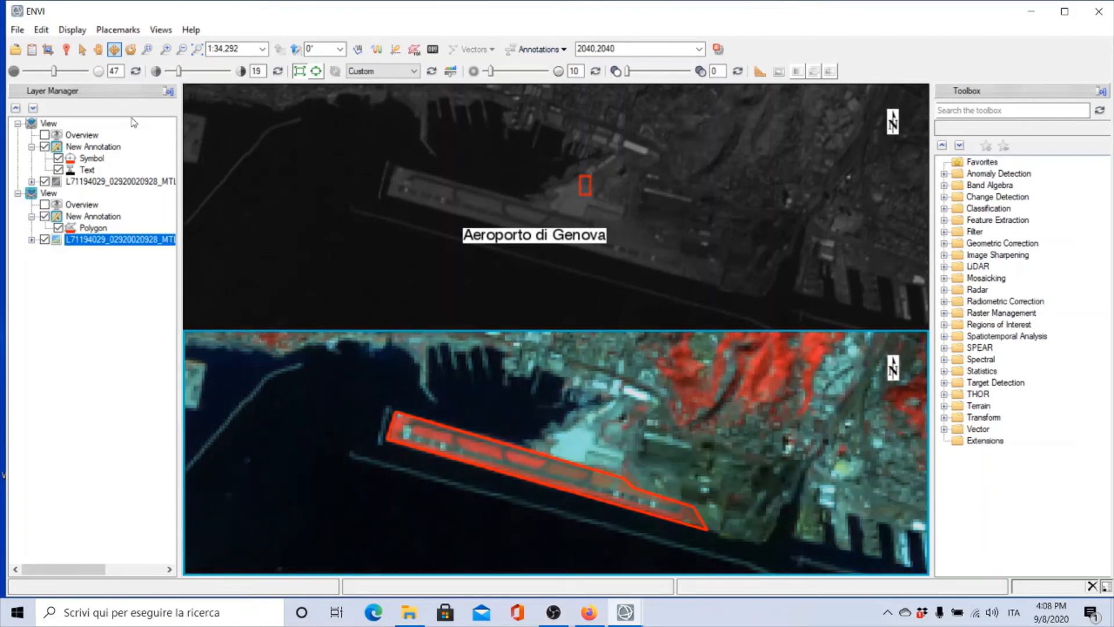
- Raise the panchromatic layer's contrast to 27, stretch it on the view extent and review the available stretch types
{"action": "left_click", "coordinate": [100, 182]}
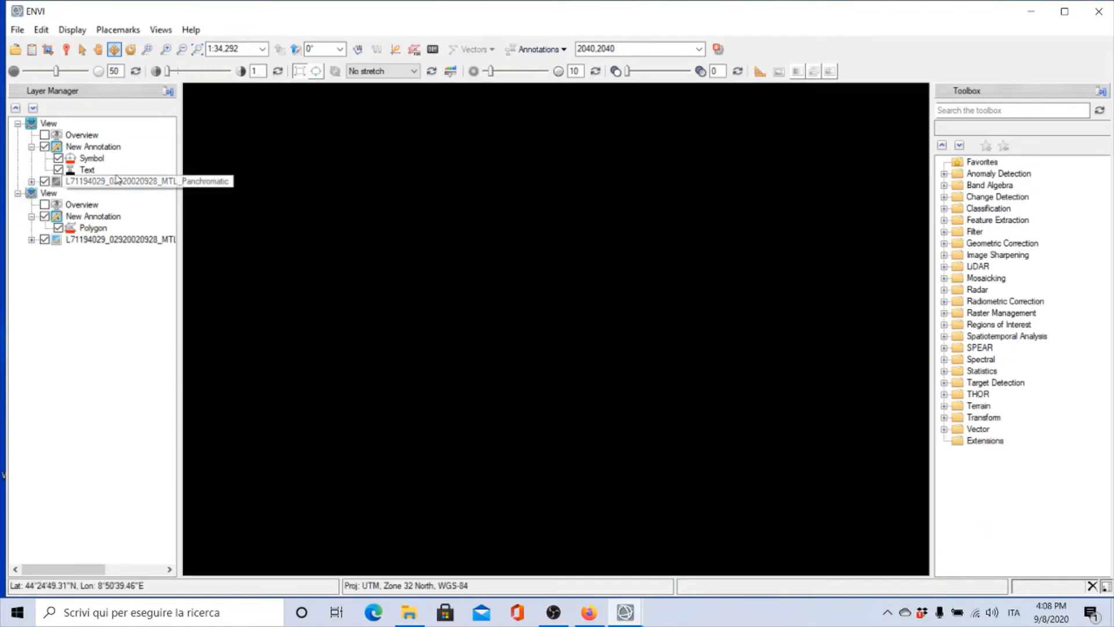
{"action": "mouse_move", "coordinate": [170, 71]}
{"action": "left_mouse_down"}
{"action": "mouse_move", "coordinate": [194, 78]}
{"action": "mouse_move", "coordinate": [167, 78]}
{"action": "mouse_move", "coordinate": [182, 78]}
{"action": "left_mouse_up"}
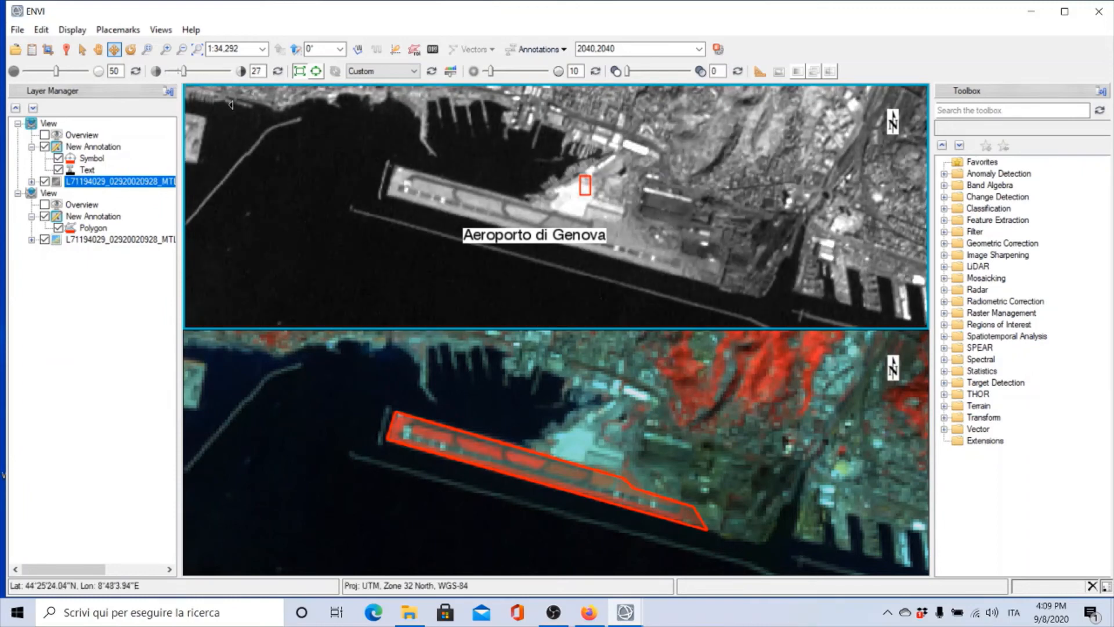
{"action": "left_click", "coordinate": [317, 70]}
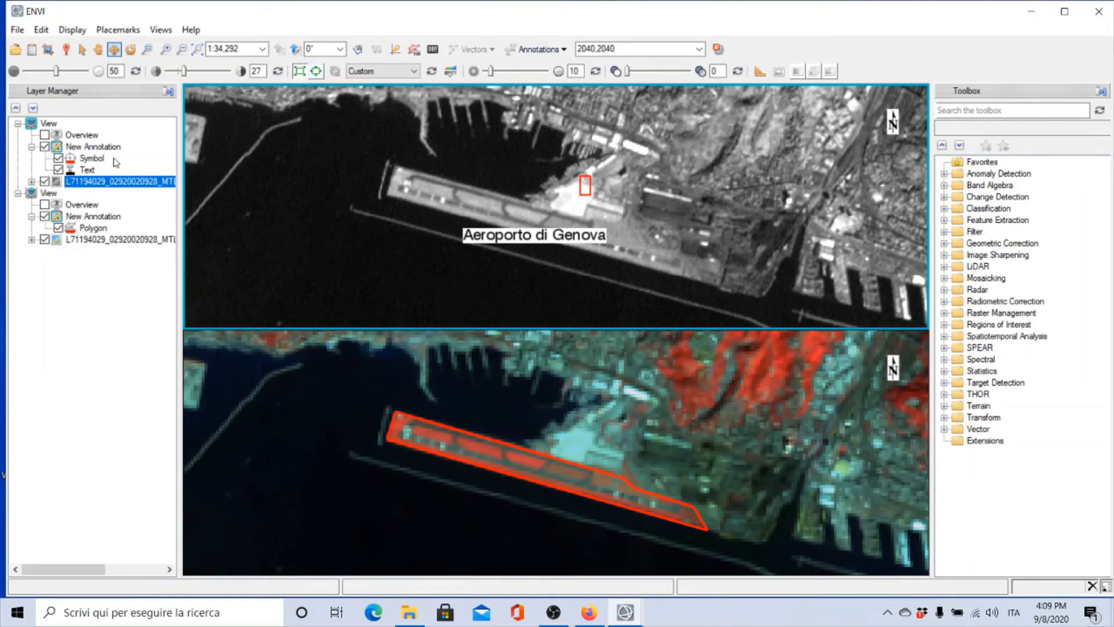
{"action": "left_click", "coordinate": [416, 72]}
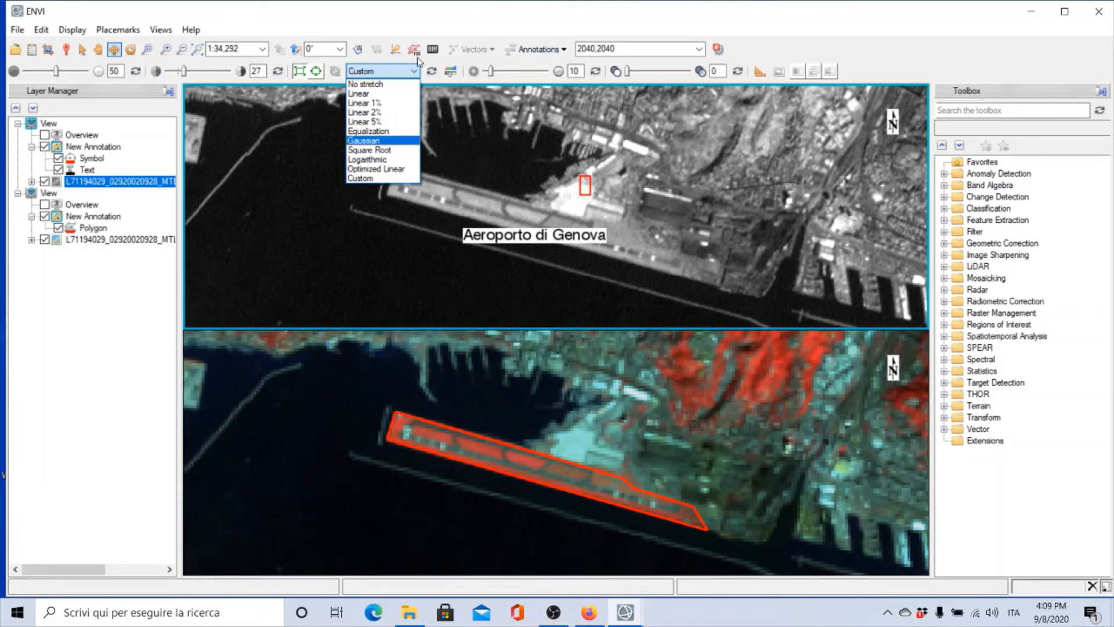
{"action": "left_click", "coordinate": [421, 16]}
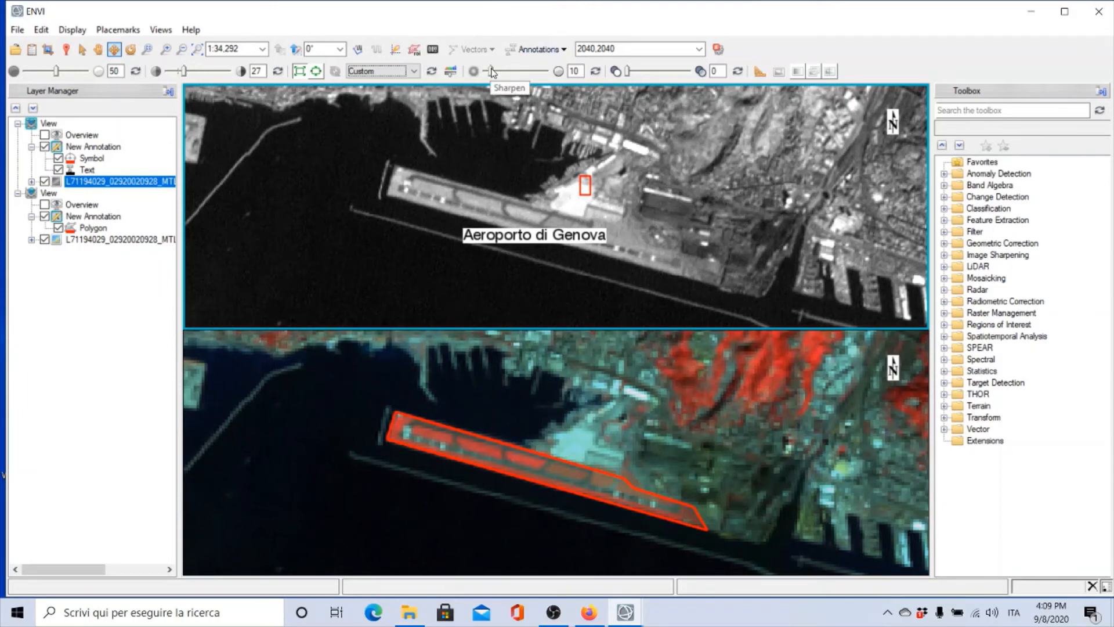
- Try sharpening of 16 and transparency of 4 on the panchromatic layer, returning them to 10 and 0
{"action": "left_click_drag", "start_coordinate": [491, 74], "coordinate": [501, 76]}
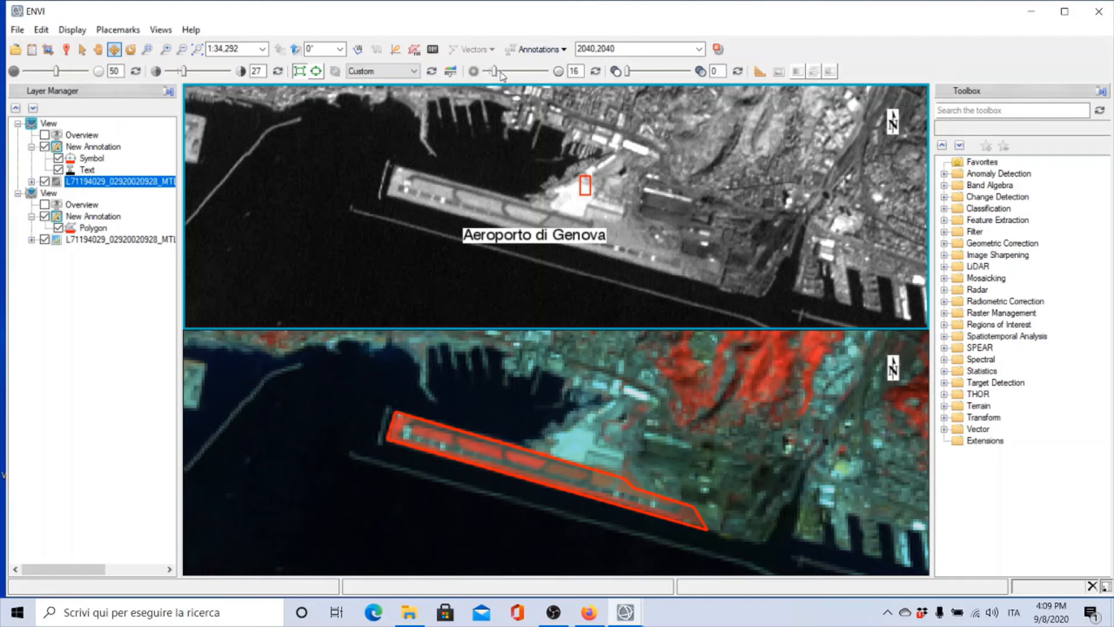
{"action": "left_click", "coordinate": [506, 75]}
{"action": "left_click", "coordinate": [491, 75]}
{"action": "left_click", "coordinate": [491, 75]}
{"action": "mouse_move", "coordinate": [628, 74]}
{"action": "left_mouse_down"}
{"action": "mouse_move", "coordinate": [692, 75]}
{"action": "mouse_move", "coordinate": [626, 78]}
{"action": "left_mouse_up"}
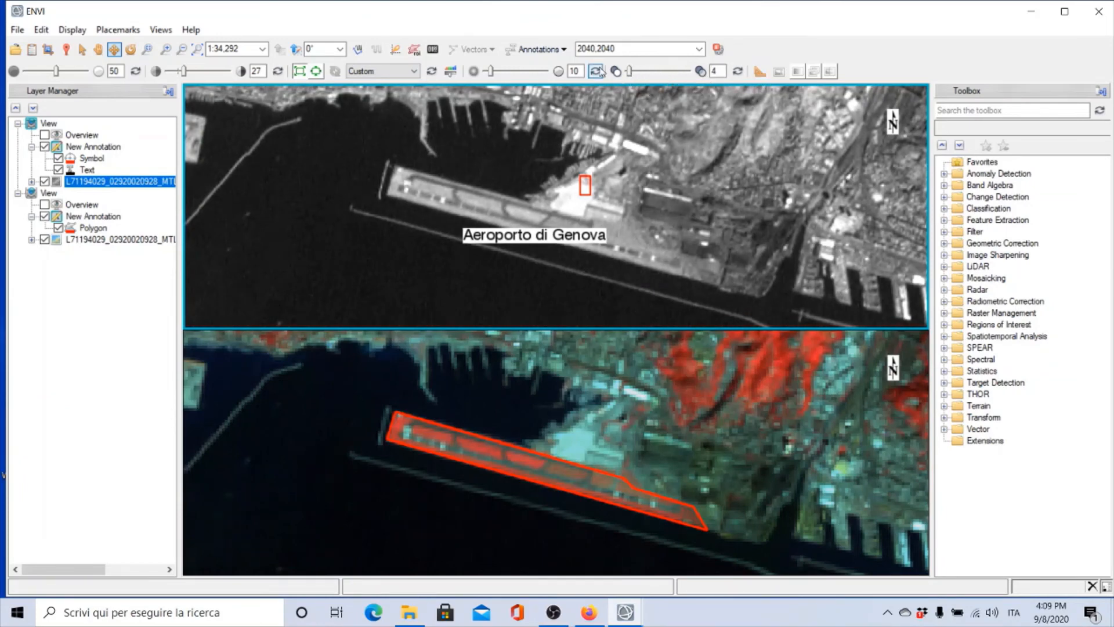
{"action": "left_click_drag", "start_coordinate": [630, 71], "coordinate": [626, 71]}
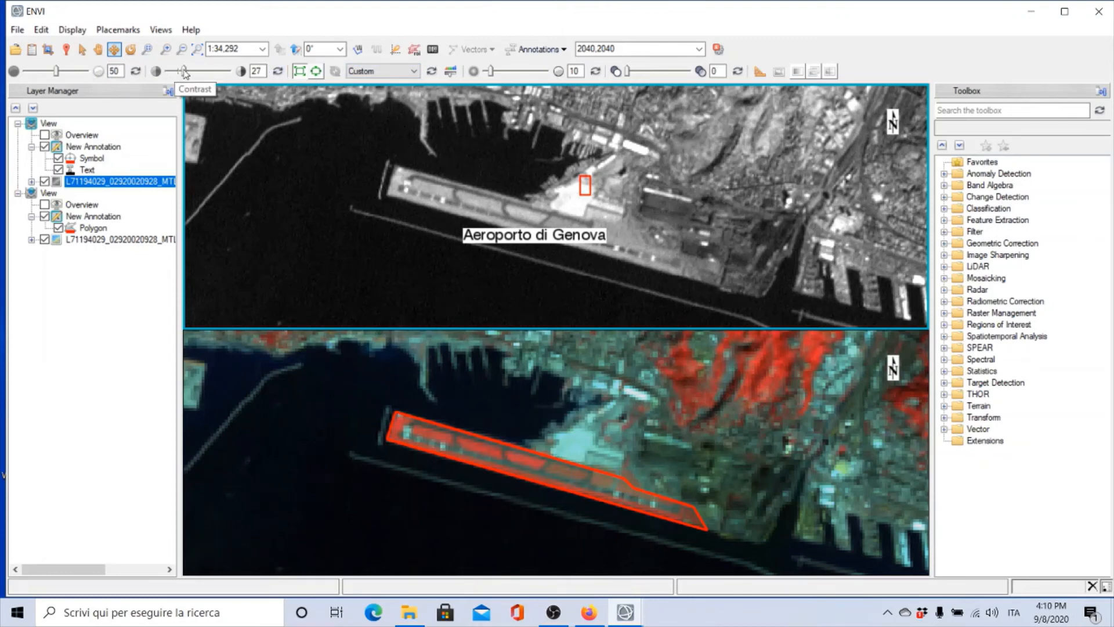
- Try a contrast of 19 on the panchromatic layer and reset its contrast and stretch to No stretch
{"action": "left_click_drag", "start_coordinate": [184, 71], "coordinate": [179, 72]}
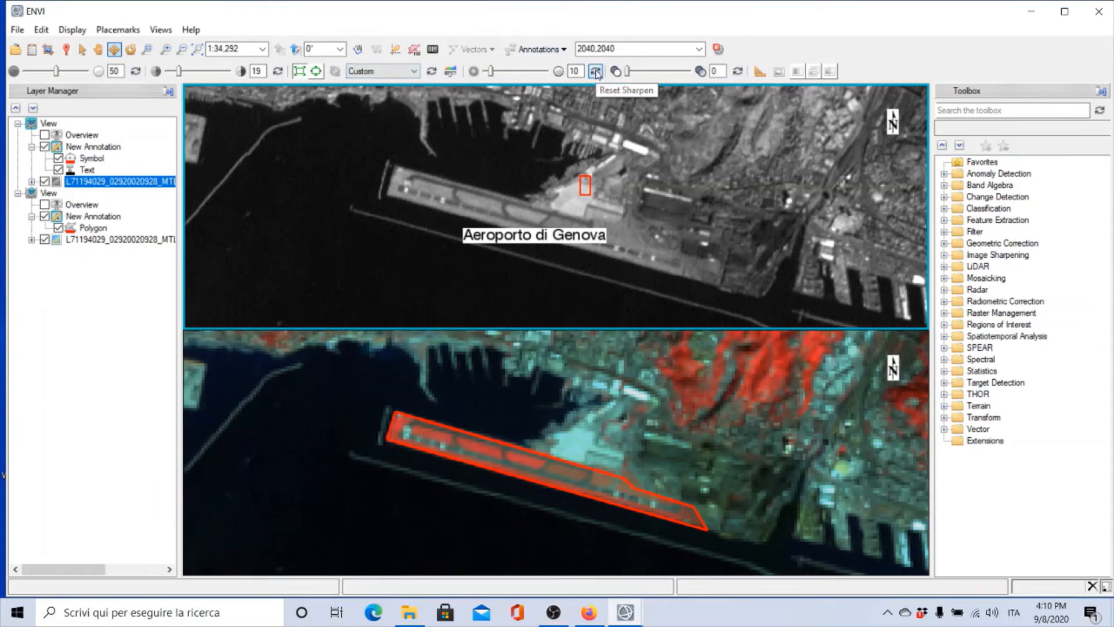
{"action": "left_click", "coordinate": [277, 71]}
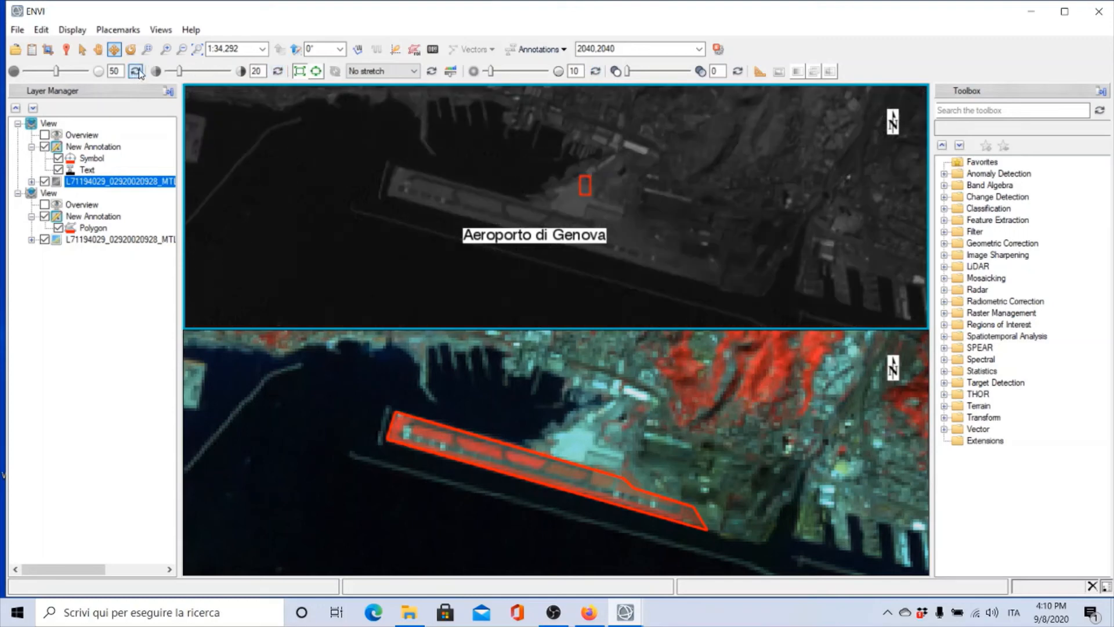
{"action": "left_click", "coordinate": [432, 72]}
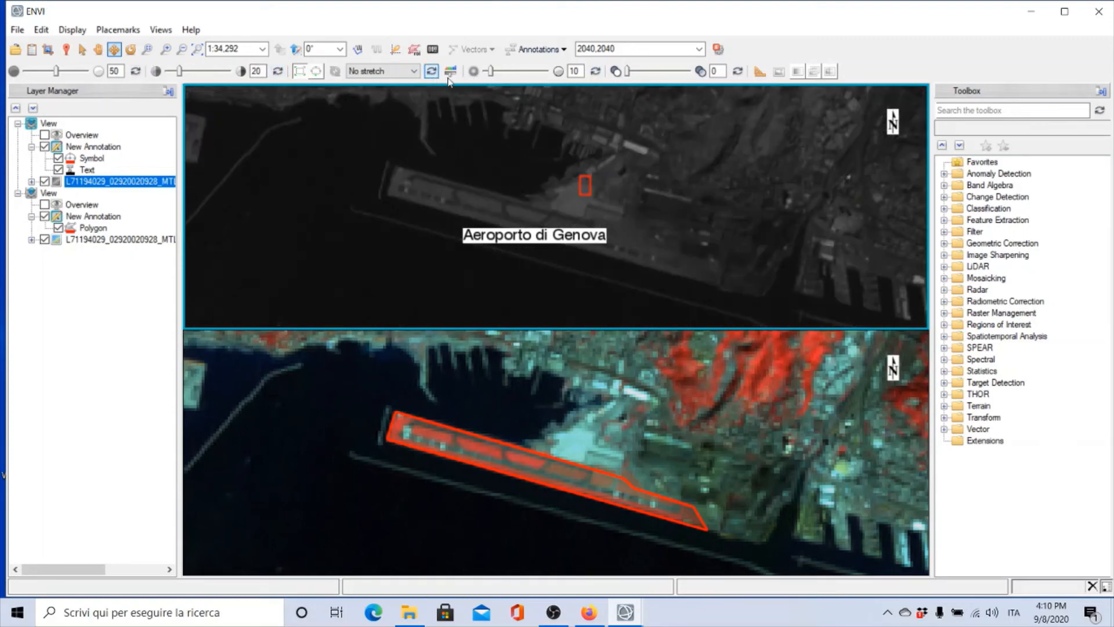
- Measure the airport's seaward edge in the panchromatic view with a single-segment polyline about 3,616 m long, accept it and clear the selection
{"action": "left_click", "coordinate": [760, 75]}
{"action": "left_click", "coordinate": [760, 71]}
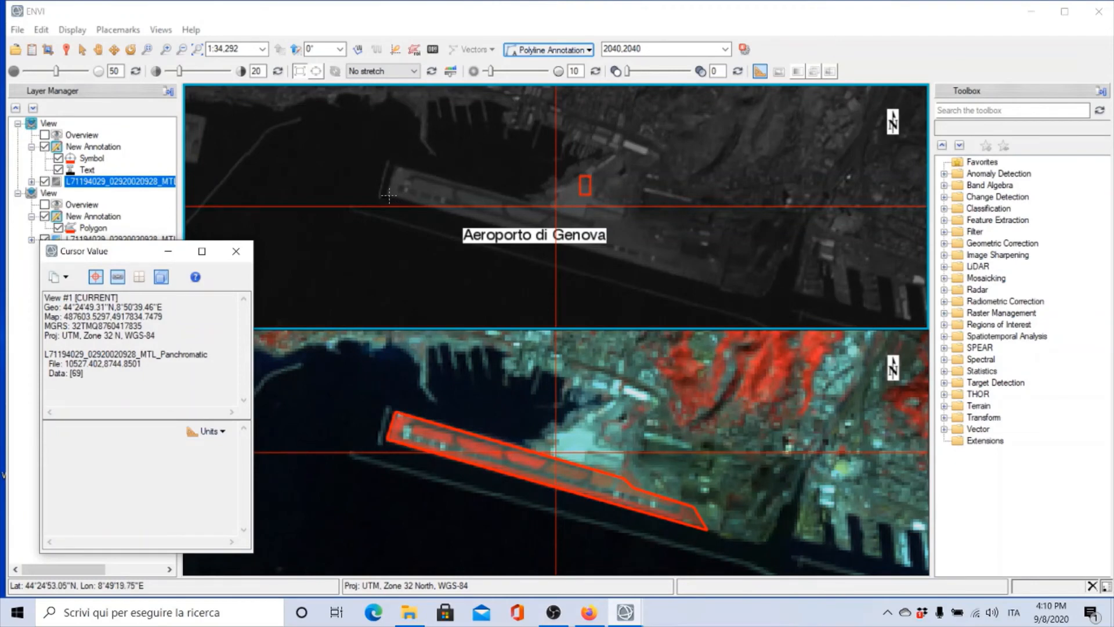
{"action": "left_click", "coordinate": [389, 195]}
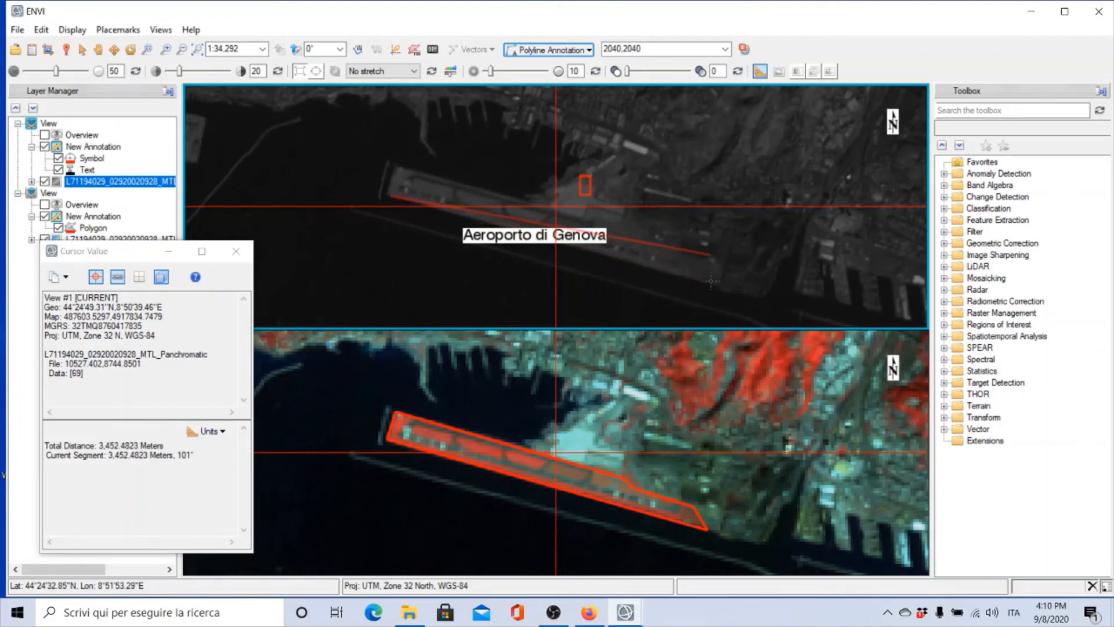
{"action": "double_click", "coordinate": [718, 285]}
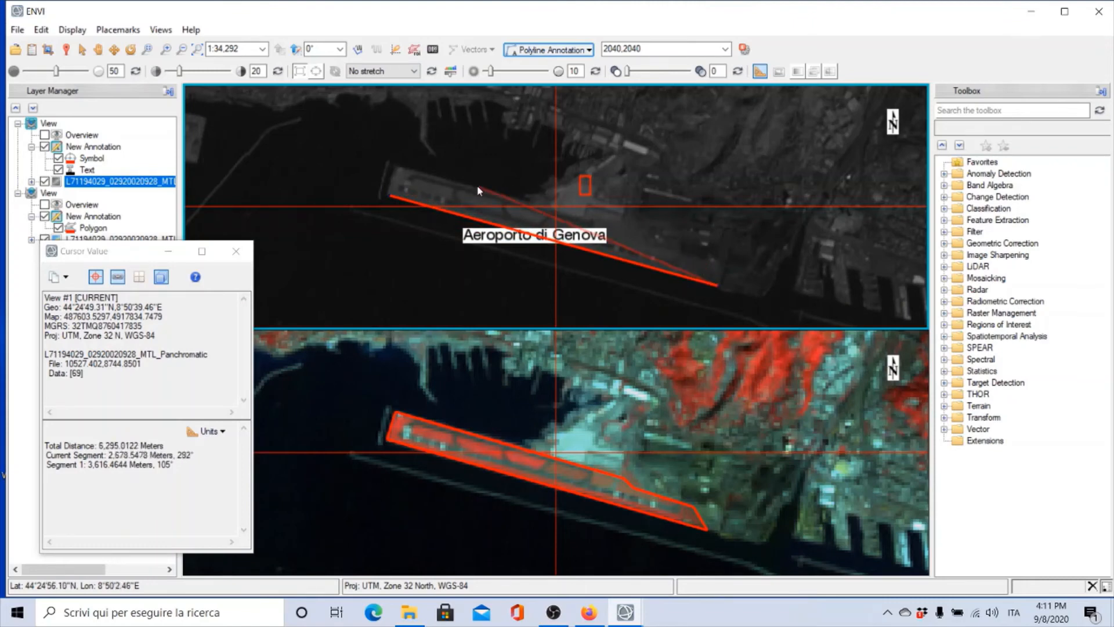
{"action": "right_click", "coordinate": [719, 286]}
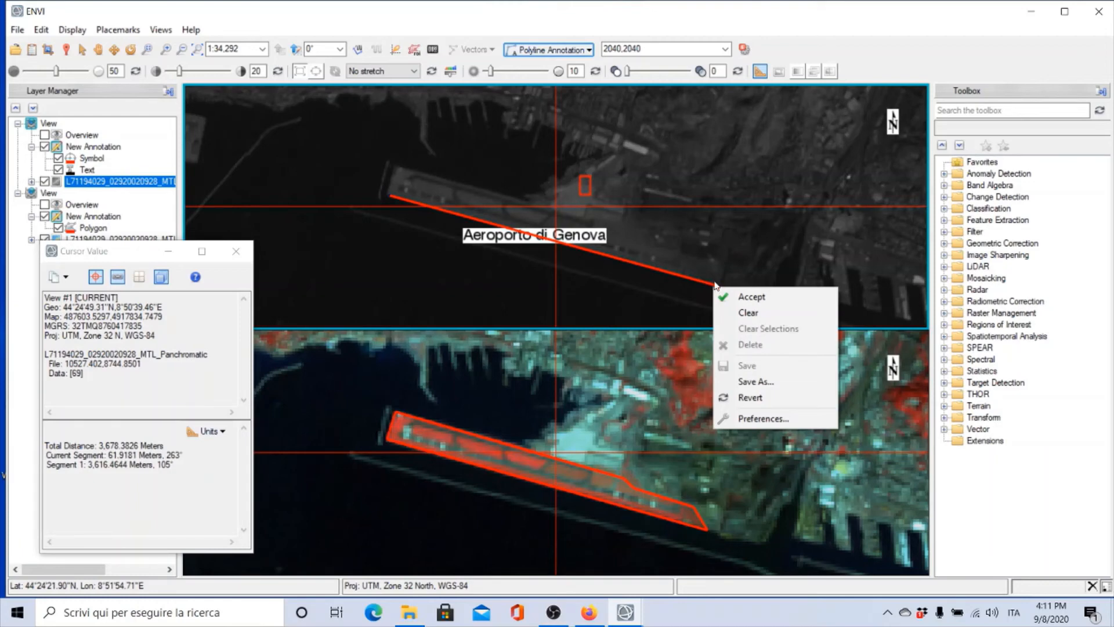
{"action": "left_click", "coordinate": [733, 295]}
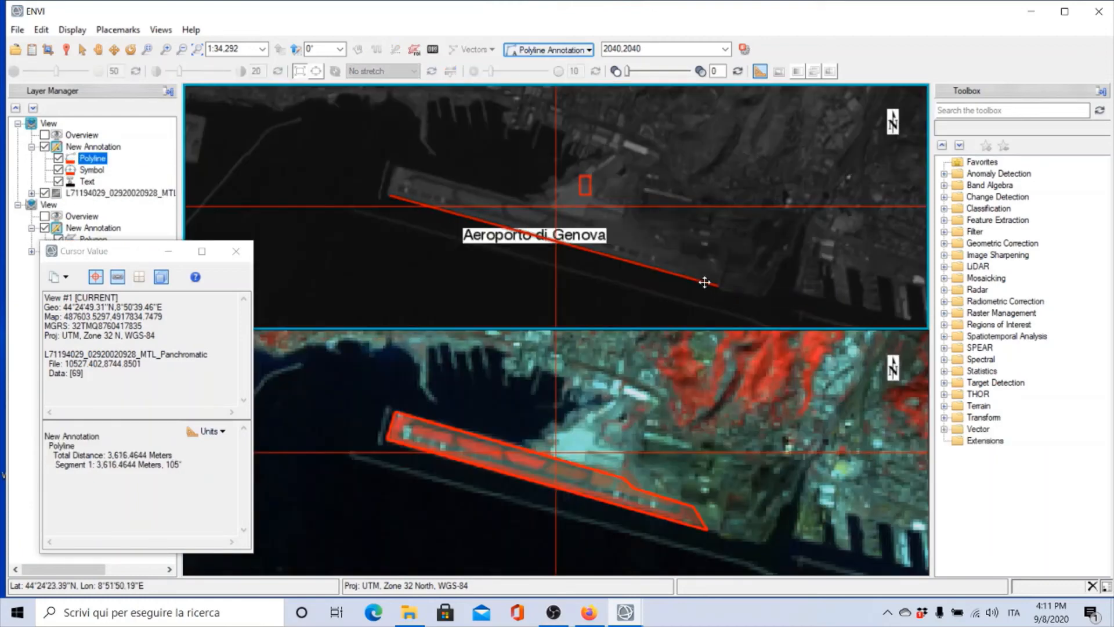
{"action": "right_click", "coordinate": [717, 285]}
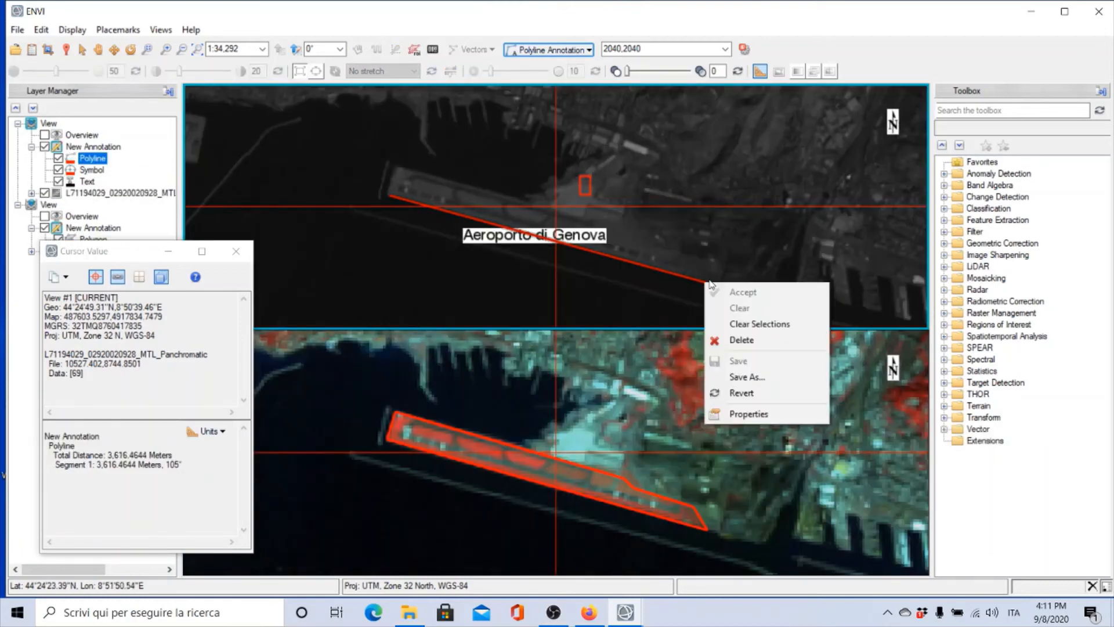
{"action": "left_click", "coordinate": [735, 323]}
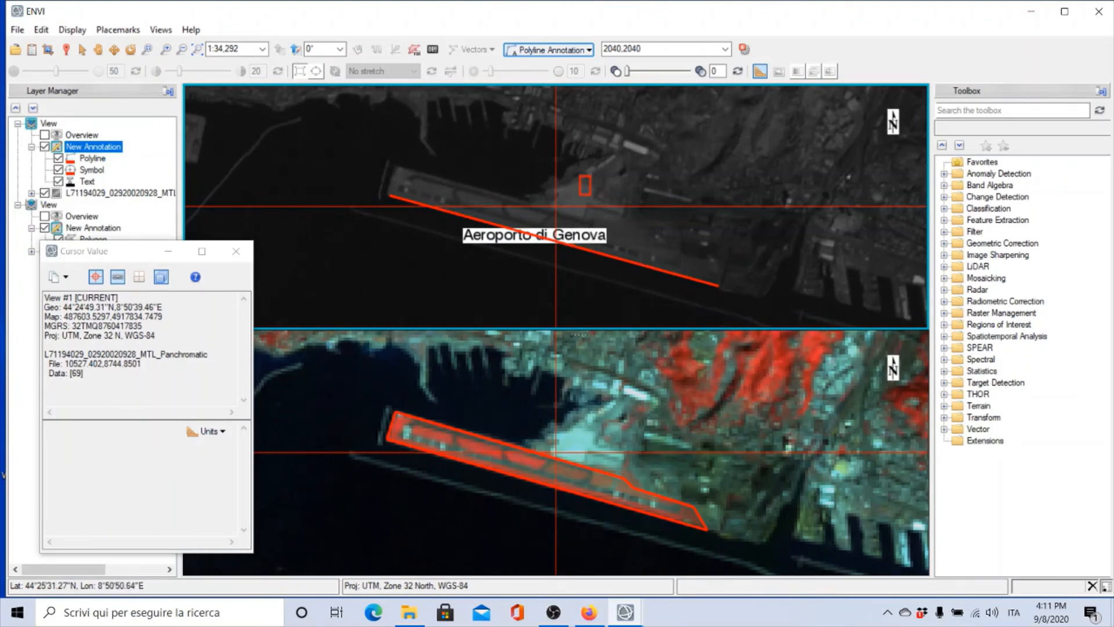
- Draw and accept a three-segment measuring polyline around the airport runway area, with segments of about 1,921 m, 855 m and 1,011 m
{"action": "scroll", "coordinate": [537, 232], "scroll_direction": "up", "scroll_amount": 1}
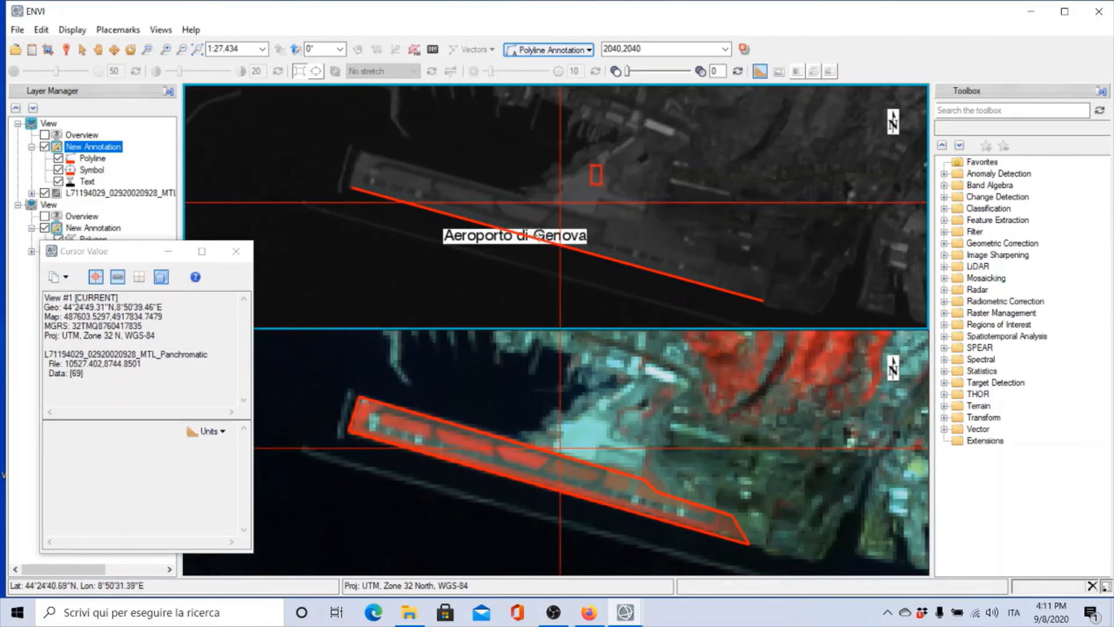
{"action": "left_click", "coordinate": [385, 163]}
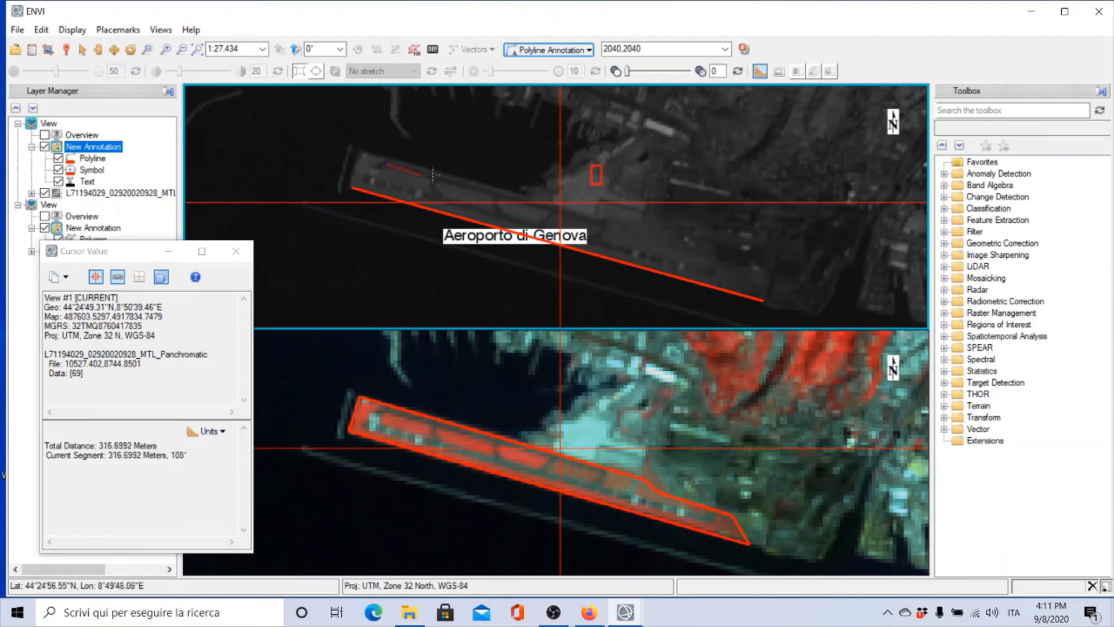
{"action": "double_click", "coordinate": [604, 221]}
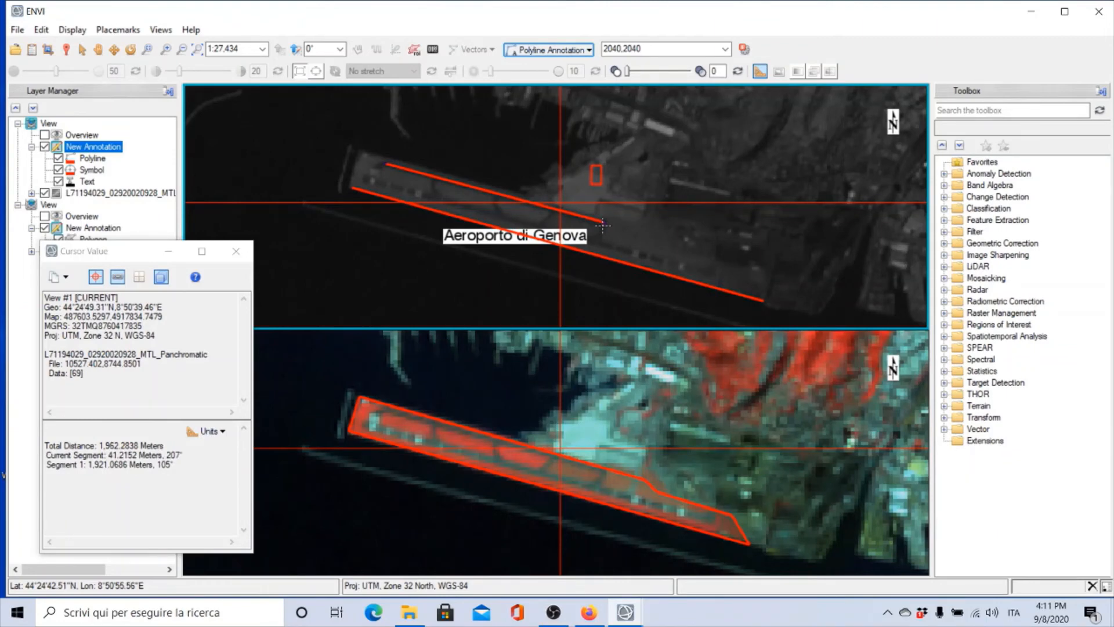
{"action": "left_click", "coordinate": [503, 218]}
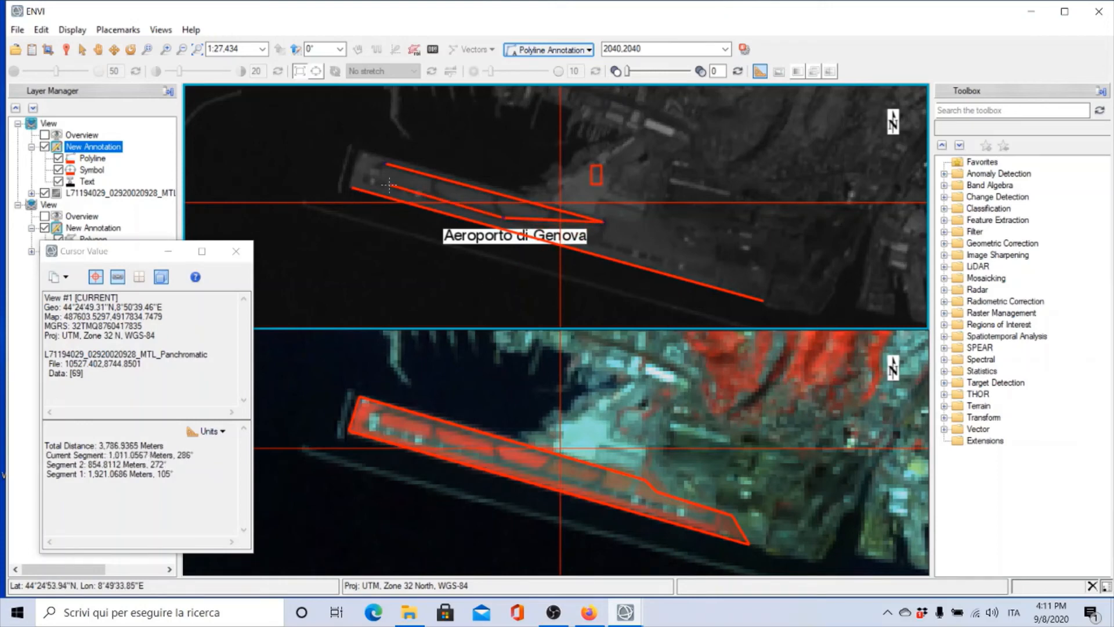
{"action": "right_click", "coordinate": [388, 165]}
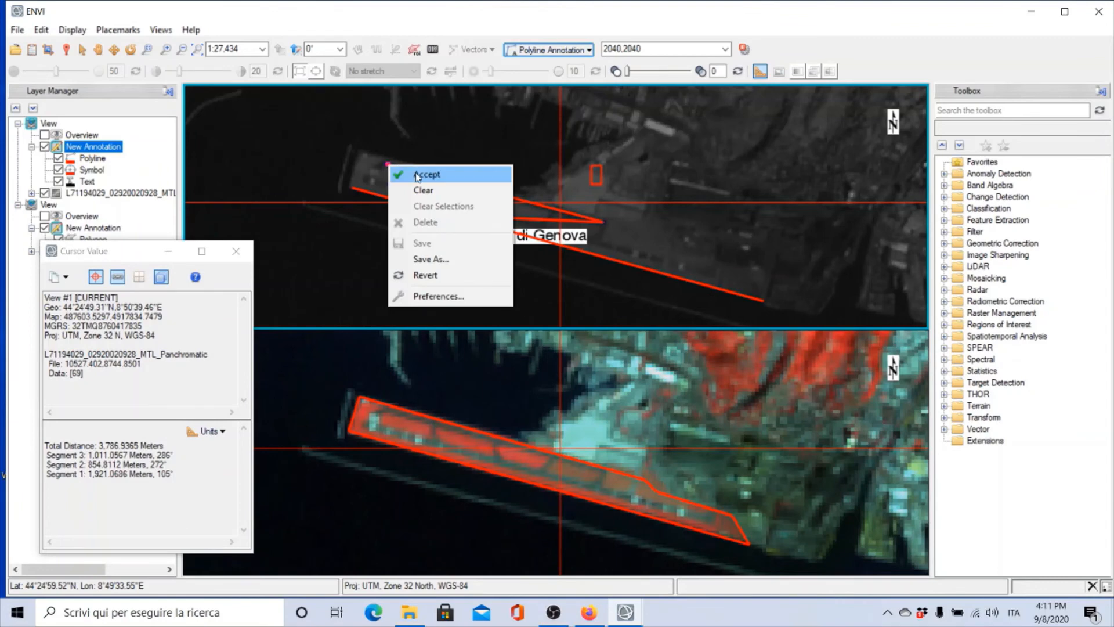
{"action": "left_click", "coordinate": [413, 173]}
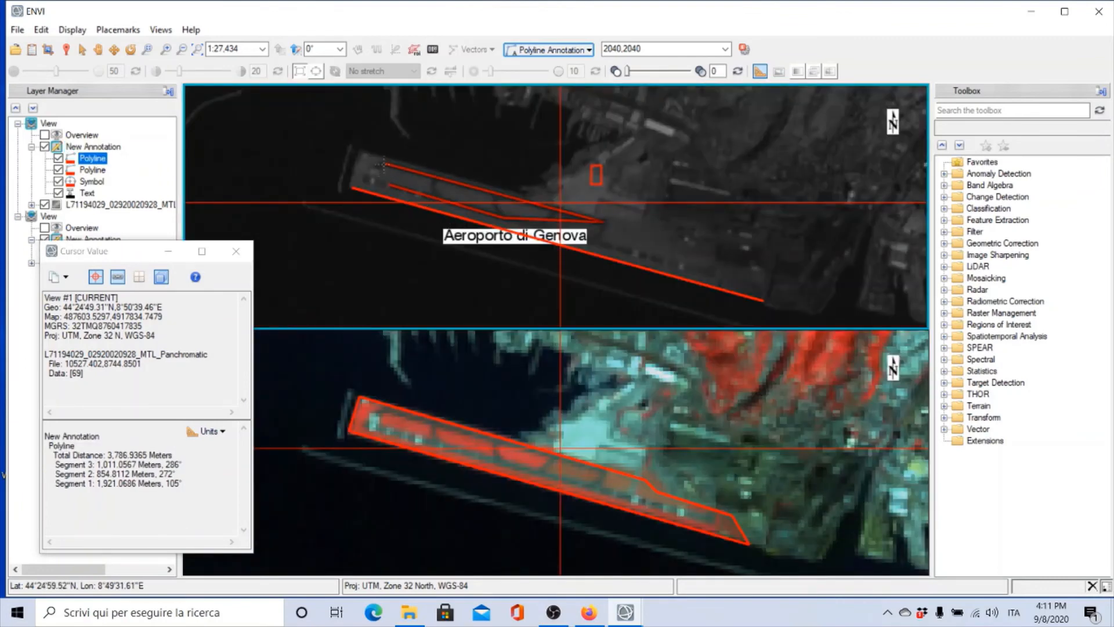
- Delete the three-segment measuring polyline from the panchromatic view's annotation layer
{"action": "right_click", "coordinate": [389, 168]}
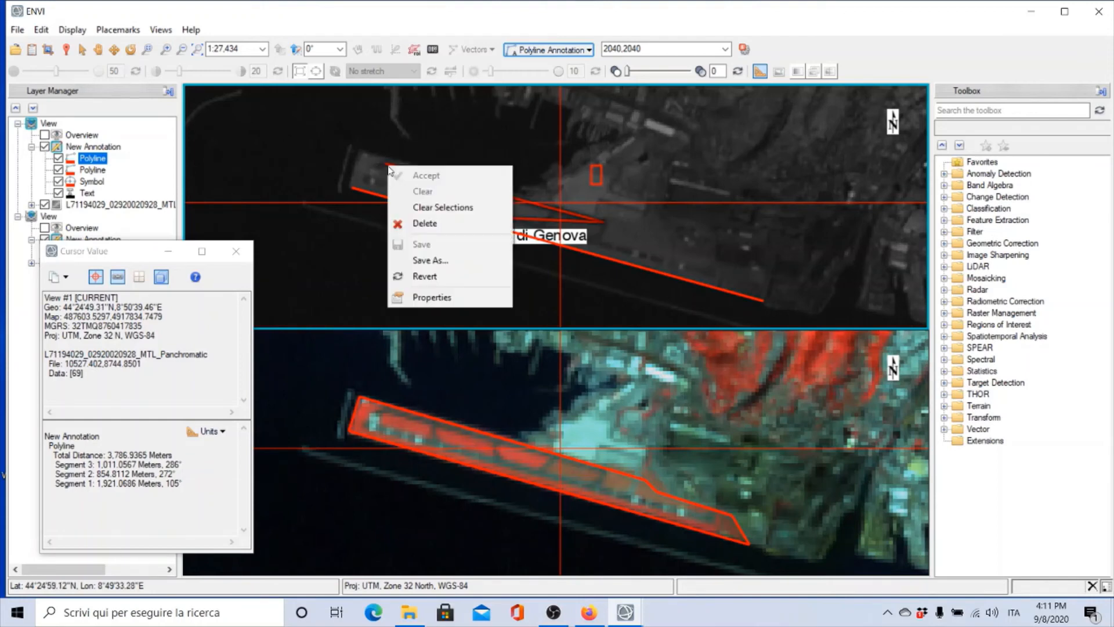
{"action": "left_click", "coordinate": [421, 223]}
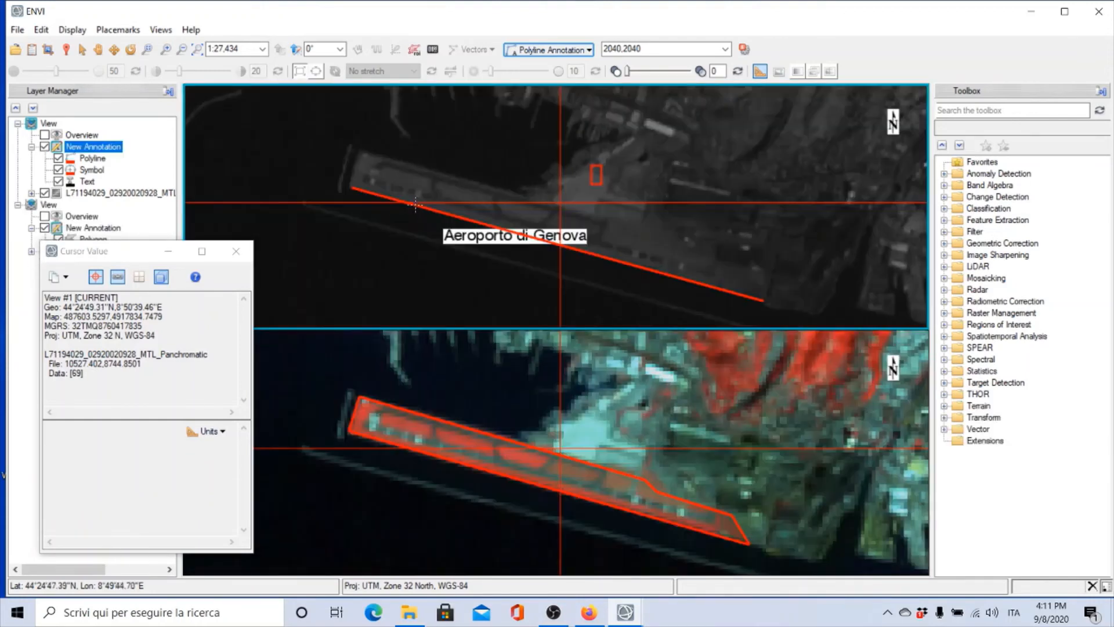
{"action": "right_click", "coordinate": [401, 203]}
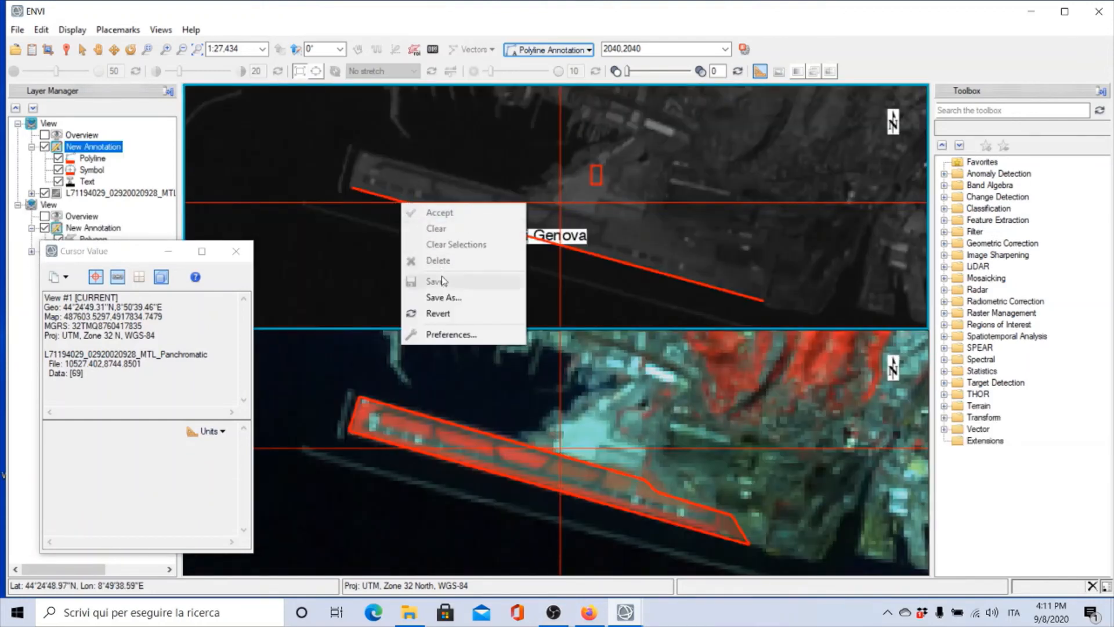
- Draw and accept a freehand looping polyline about 1,849 m long around the airport's western end in the panchromatic view
{"action": "left_click", "coordinate": [383, 163]}
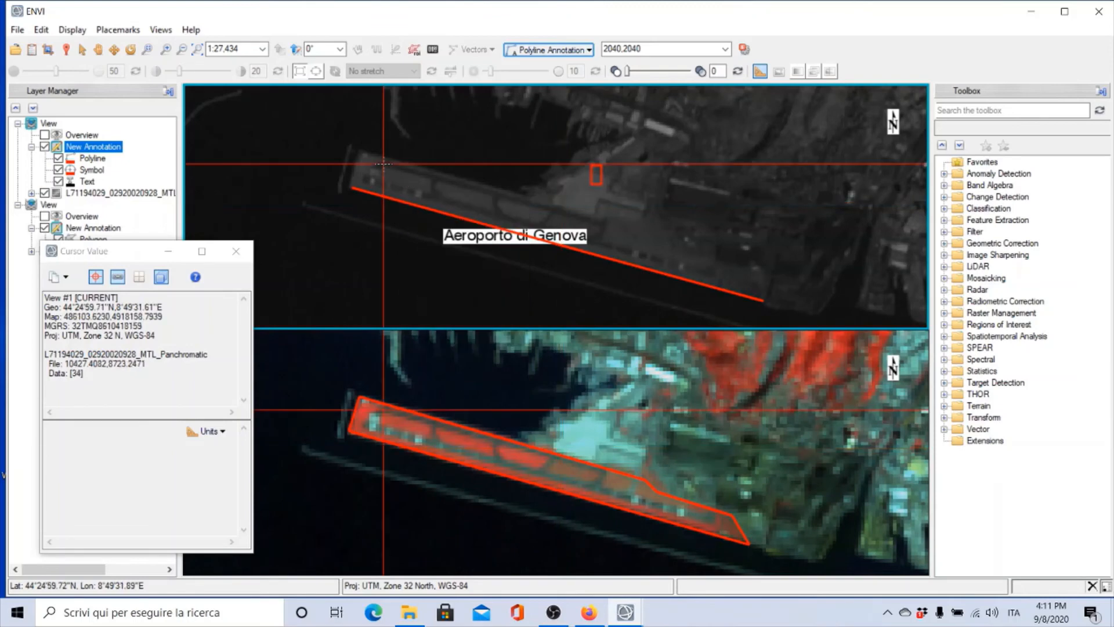
{"action": "mouse_move", "coordinate": [385, 164]}
{"action": "left_mouse_down"}
{"action": "mouse_move", "coordinate": [450, 186]}
{"action": "mouse_move", "coordinate": [418, 199]}
{"action": "mouse_move", "coordinate": [365, 171]}
{"action": "mouse_move", "coordinate": [385, 163]}
{"action": "left_mouse_up"}
{"action": "right_click", "coordinate": [386, 166]}
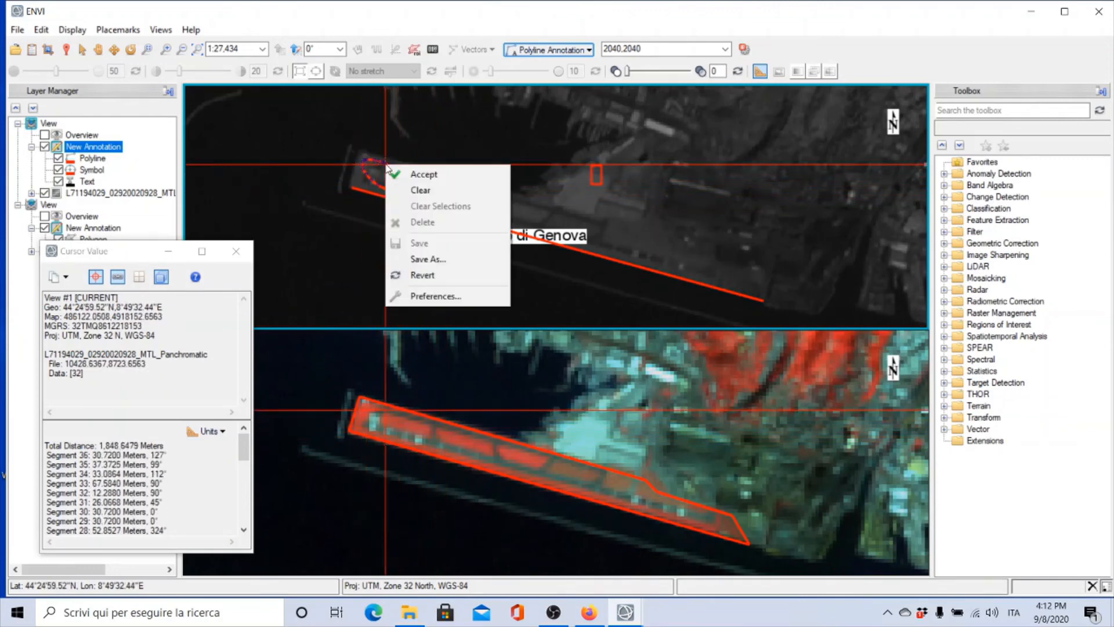
{"action": "left_click", "coordinate": [410, 174]}
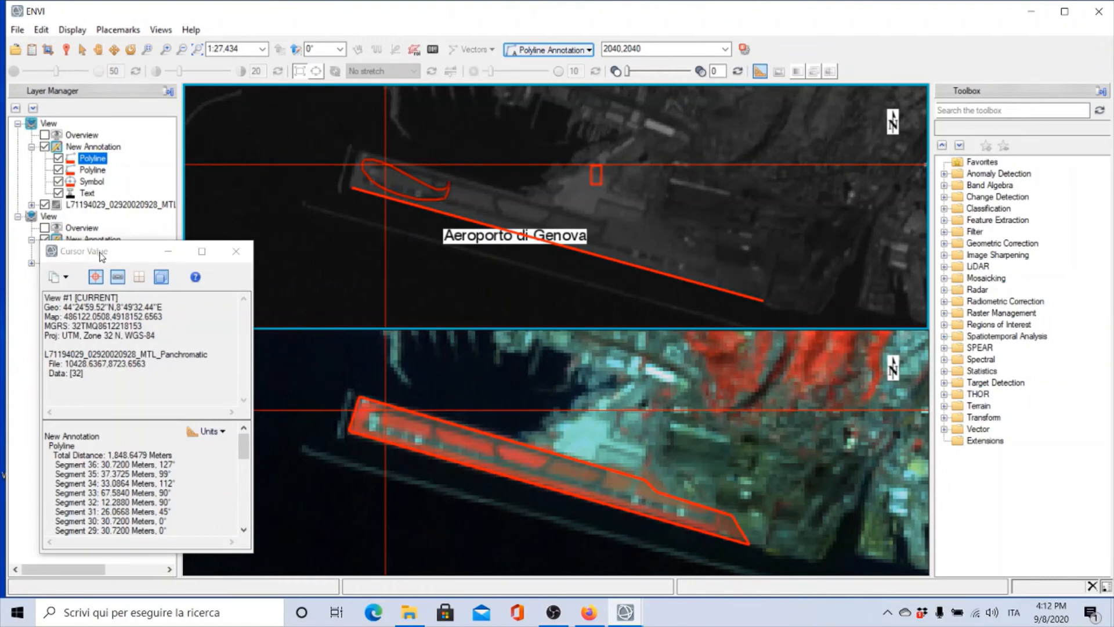
- Review the freehand polyline's segment lengths and the available distance units, and turn mensuration off
{"action": "left_click", "coordinate": [758, 72]}
{"action": "left_click", "coordinate": [212, 431]}
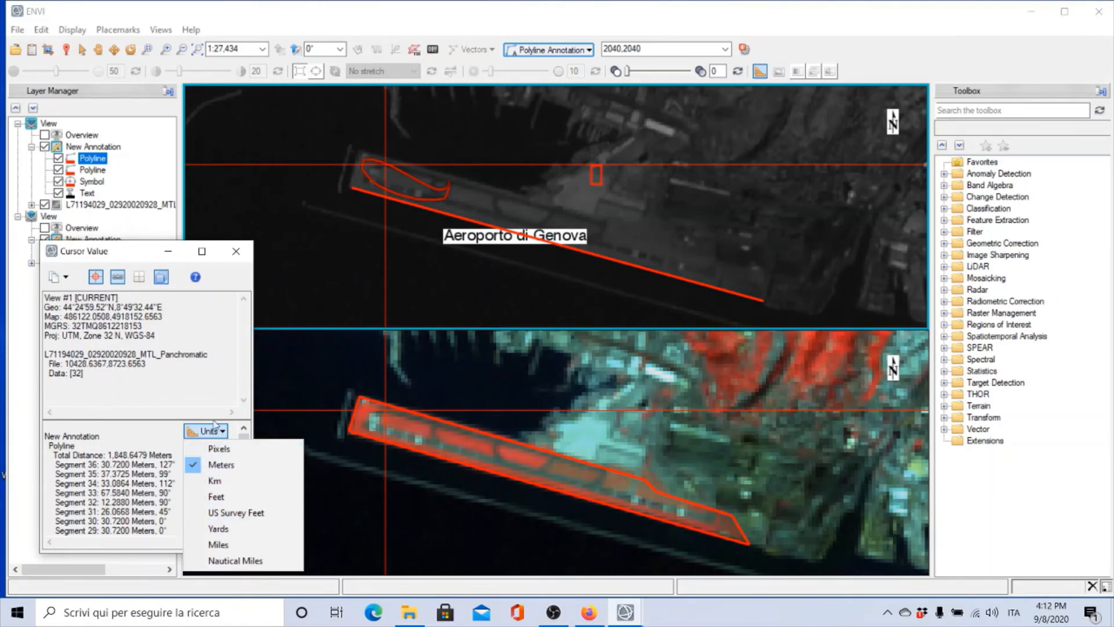
{"action": "left_click", "coordinate": [188, 366]}
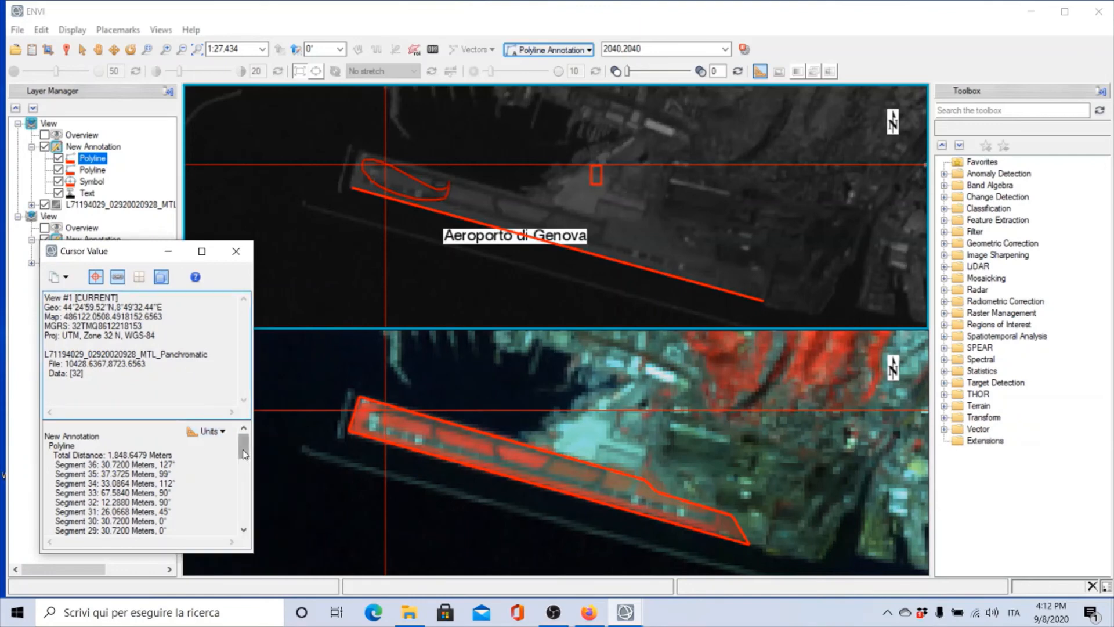
{"action": "mouse_move", "coordinate": [243, 452]}
{"action": "left_mouse_down"}
{"action": "mouse_move", "coordinate": [243, 516]}
{"action": "mouse_move", "coordinate": [244, 447]}
{"action": "left_mouse_up"}
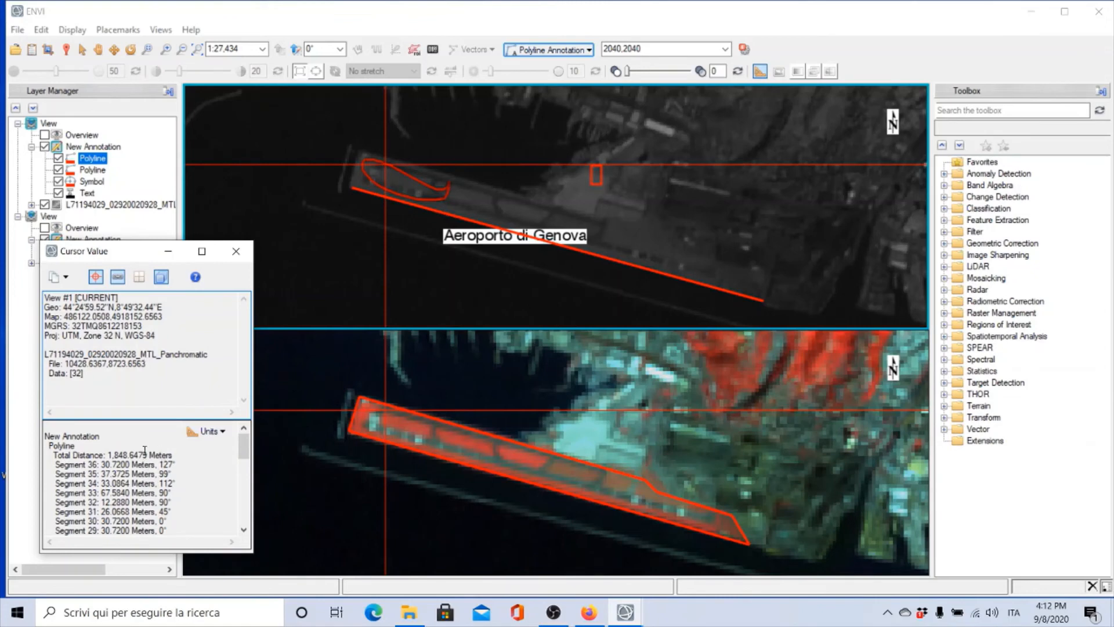
{"action": "left_click", "coordinate": [96, 449]}
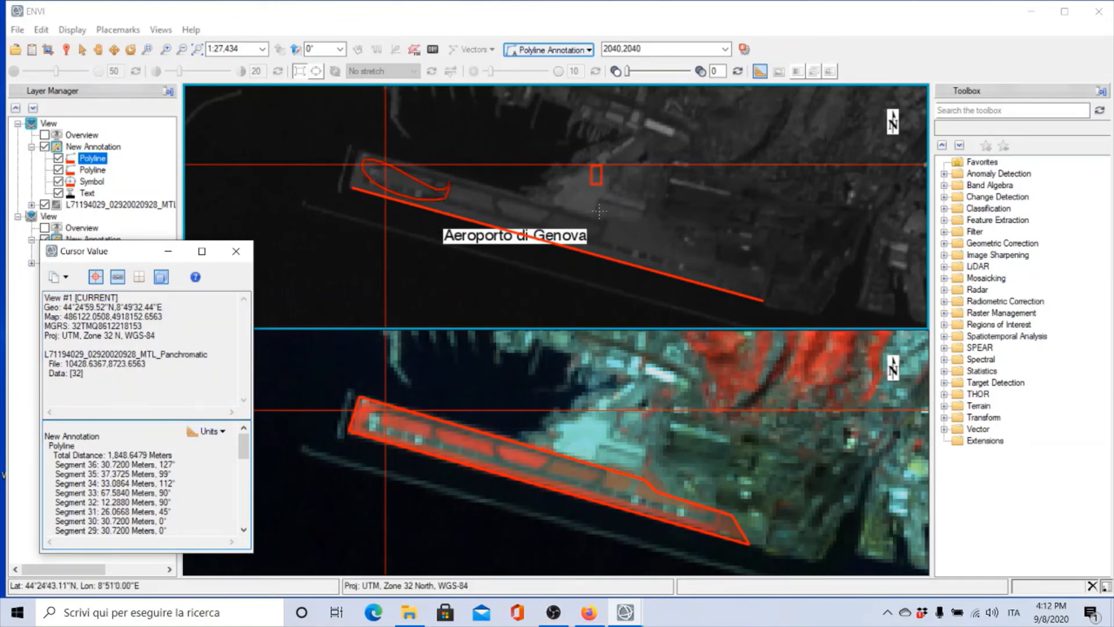
{"action": "left_click", "coordinate": [761, 71]}
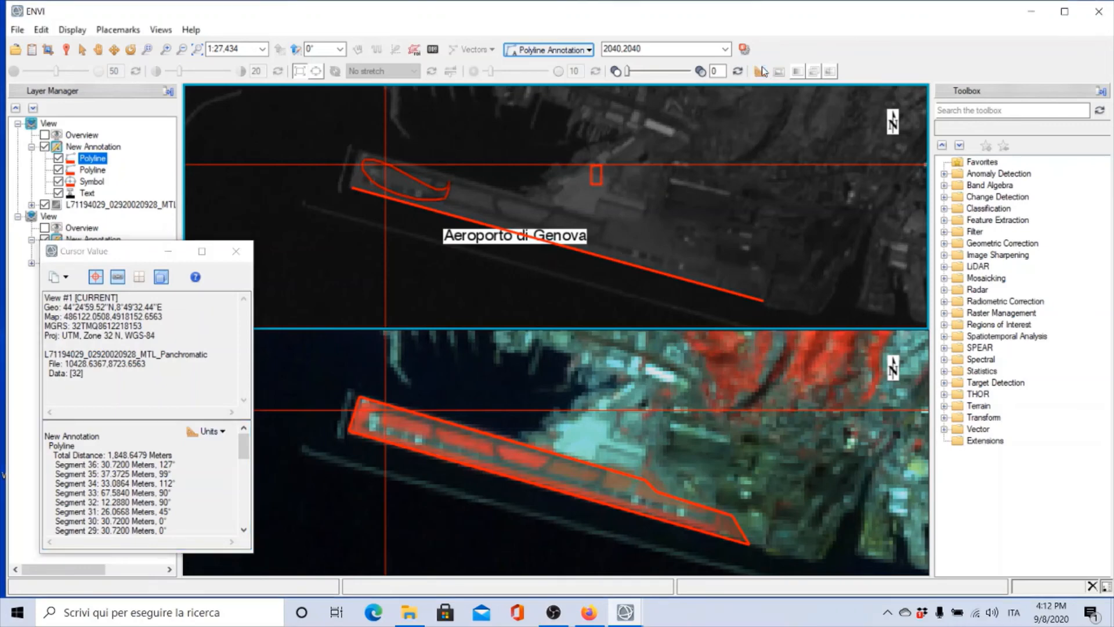
- View the freehand polyline's line properties without editing them and close the Cursor Value window
{"action": "right_click", "coordinate": [648, 232]}
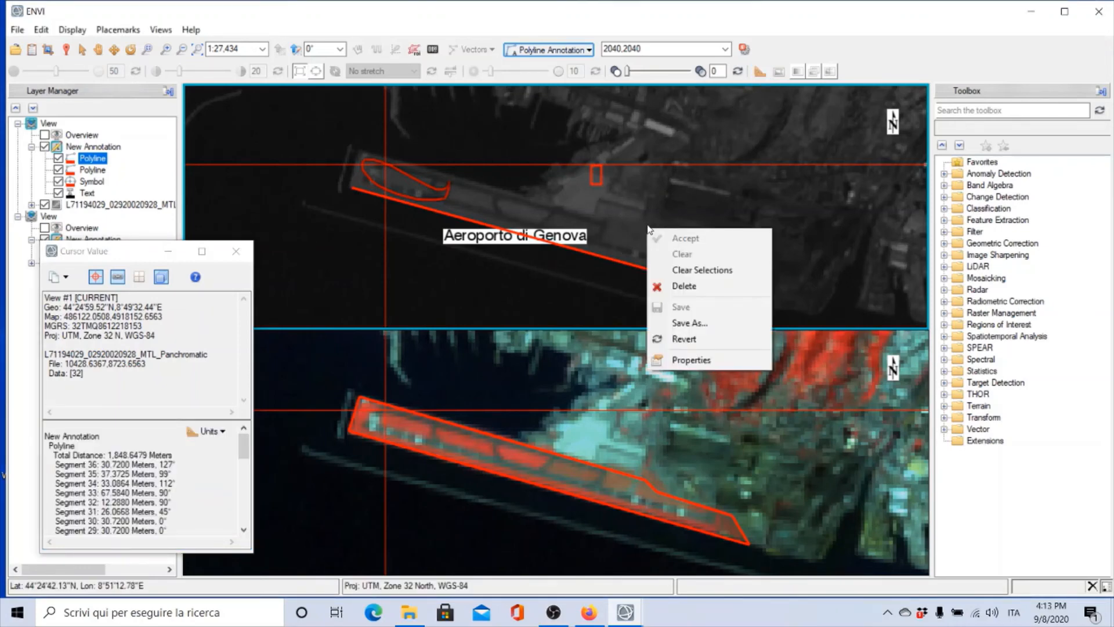
{"action": "left_click", "coordinate": [685, 360]}
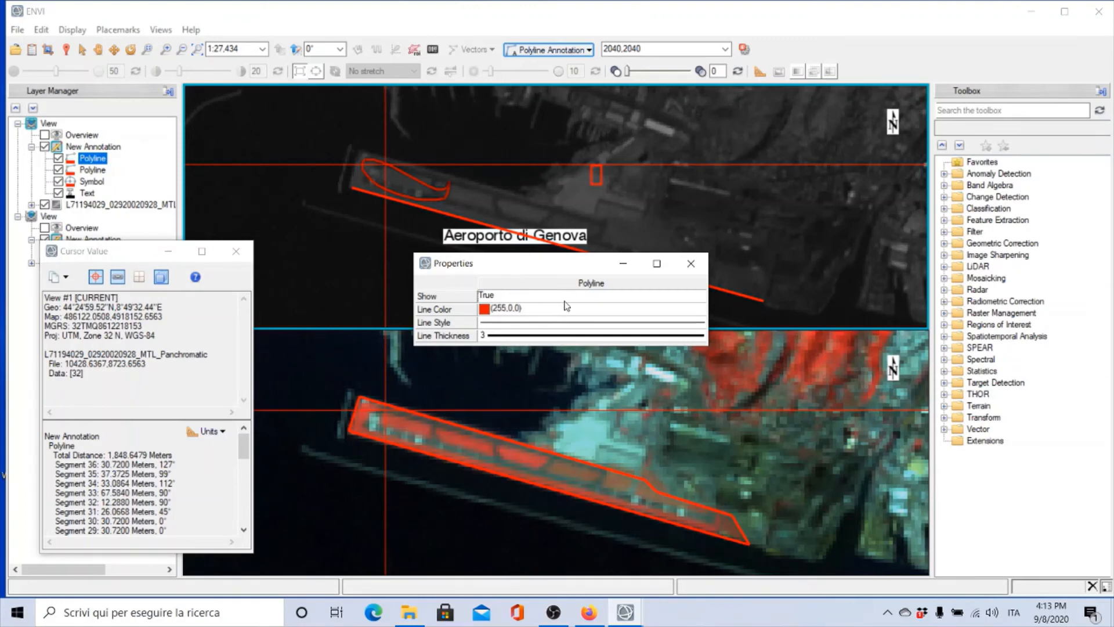
{"action": "left_click", "coordinate": [691, 267]}
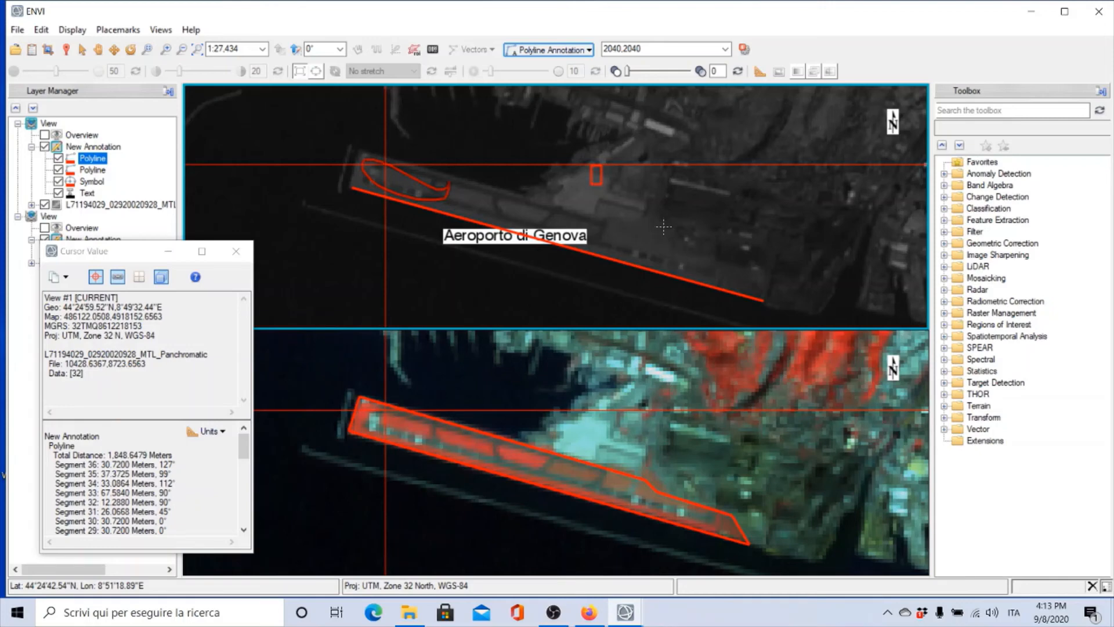
{"action": "left_click", "coordinate": [235, 250]}
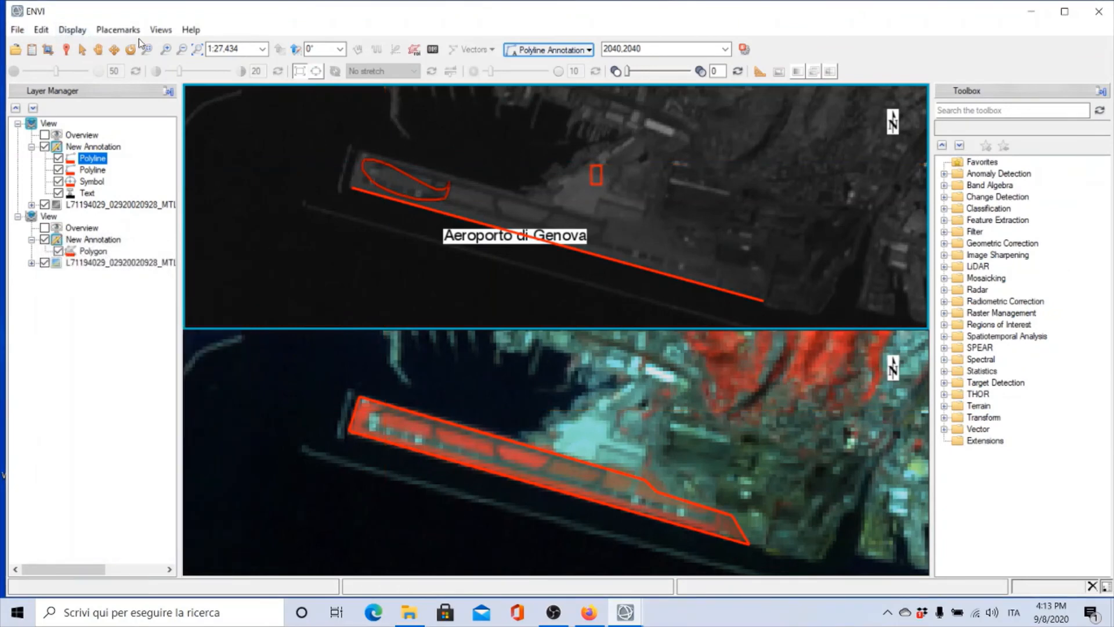
{"action": "left_click", "coordinate": [161, 29]}
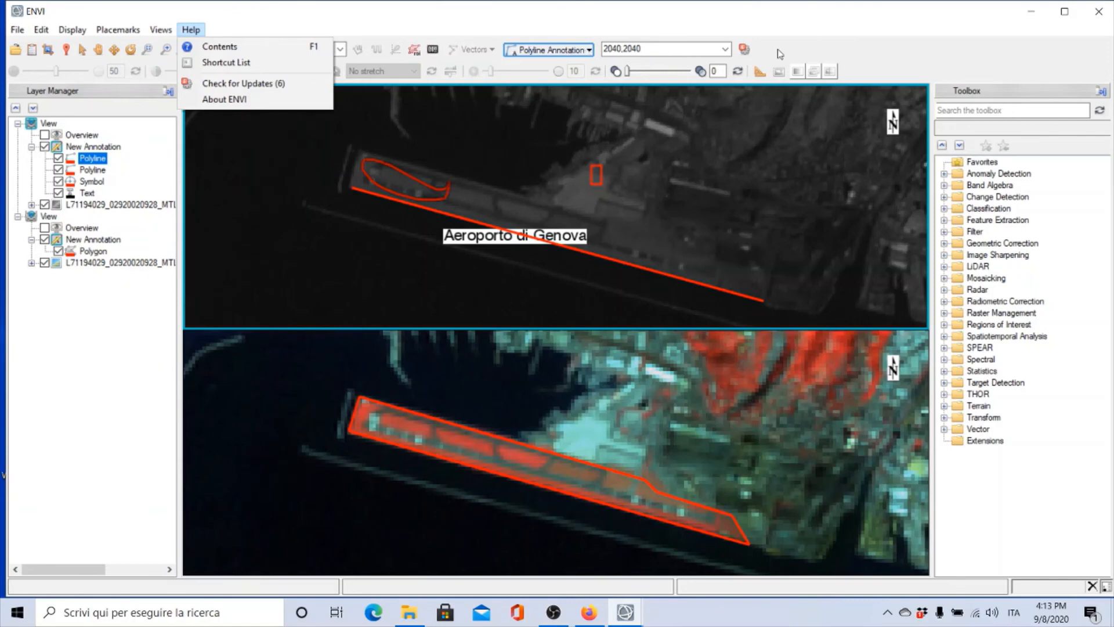
{"action": "left_click", "coordinate": [792, 24]}
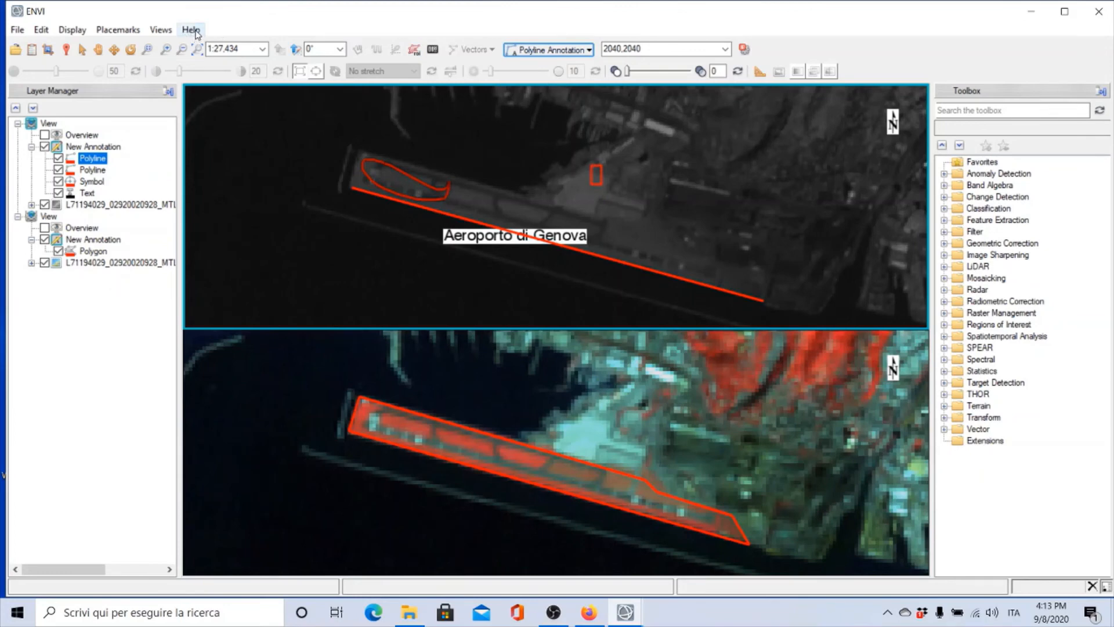
{"action": "left_click", "coordinate": [161, 31]}
{"action": "mouse_move", "coordinate": [119, 33]}
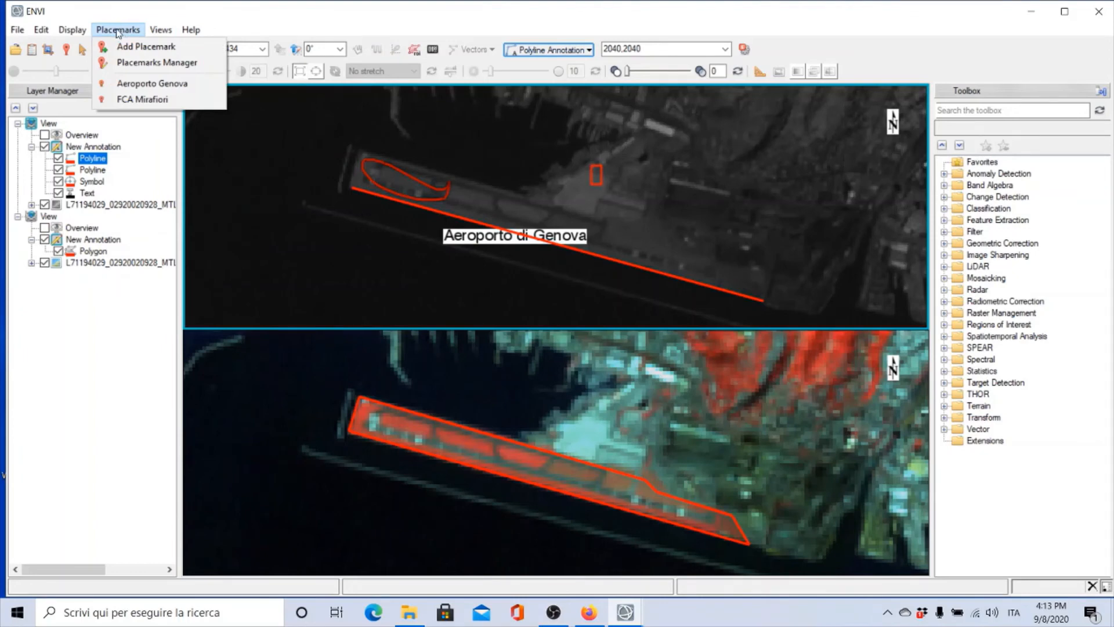
{"action": "mouse_move", "coordinate": [75, 30]}
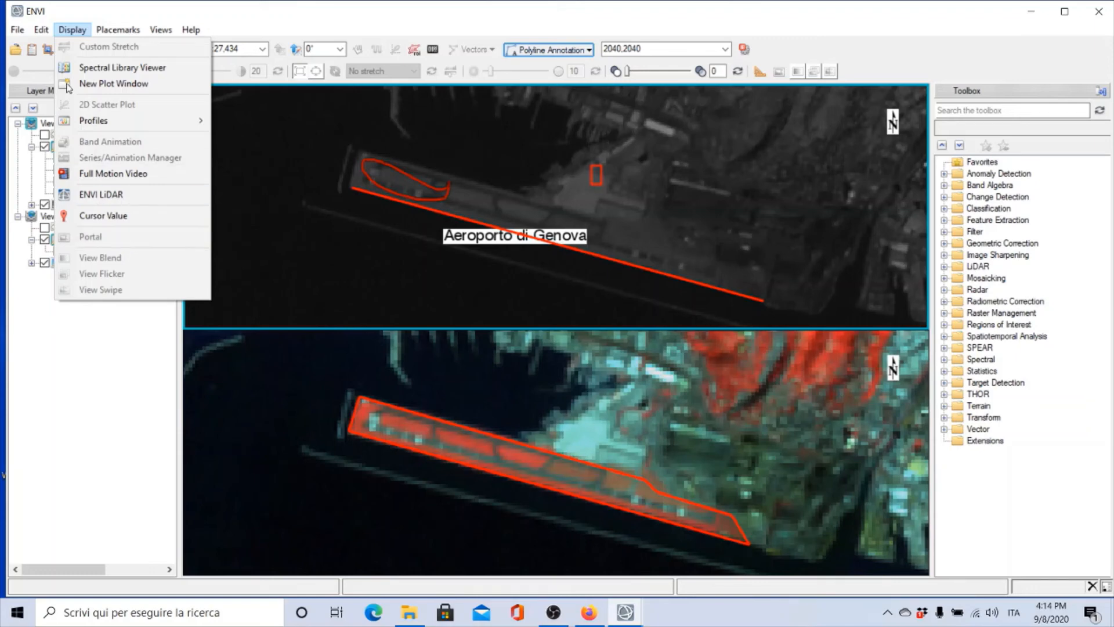
{"action": "mouse_move", "coordinate": [42, 30]}
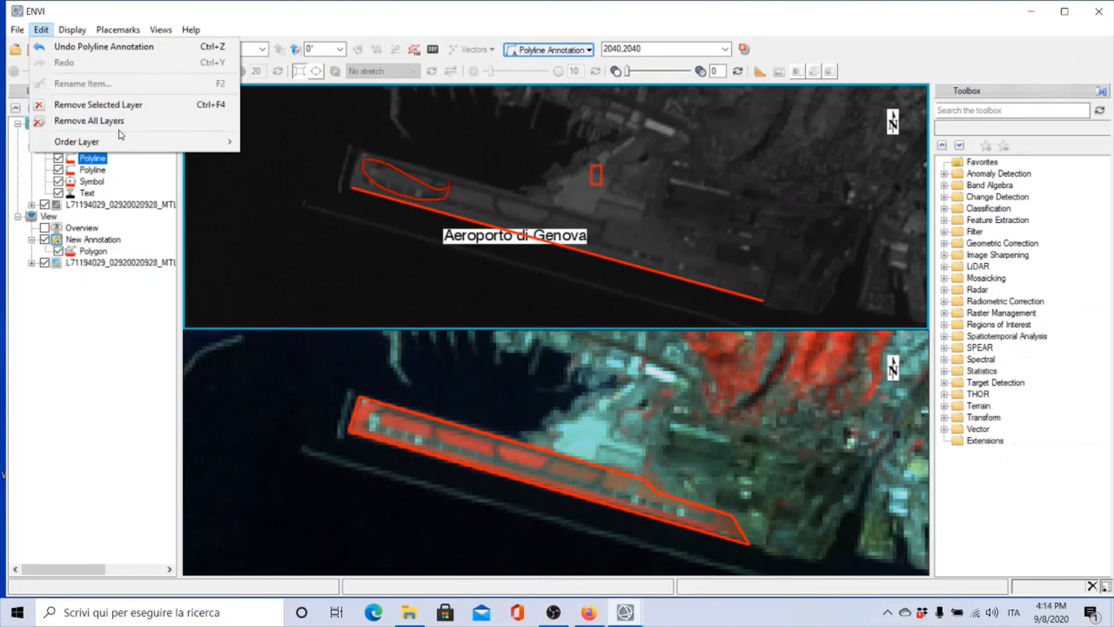
{"action": "mouse_move", "coordinate": [125, 145]}
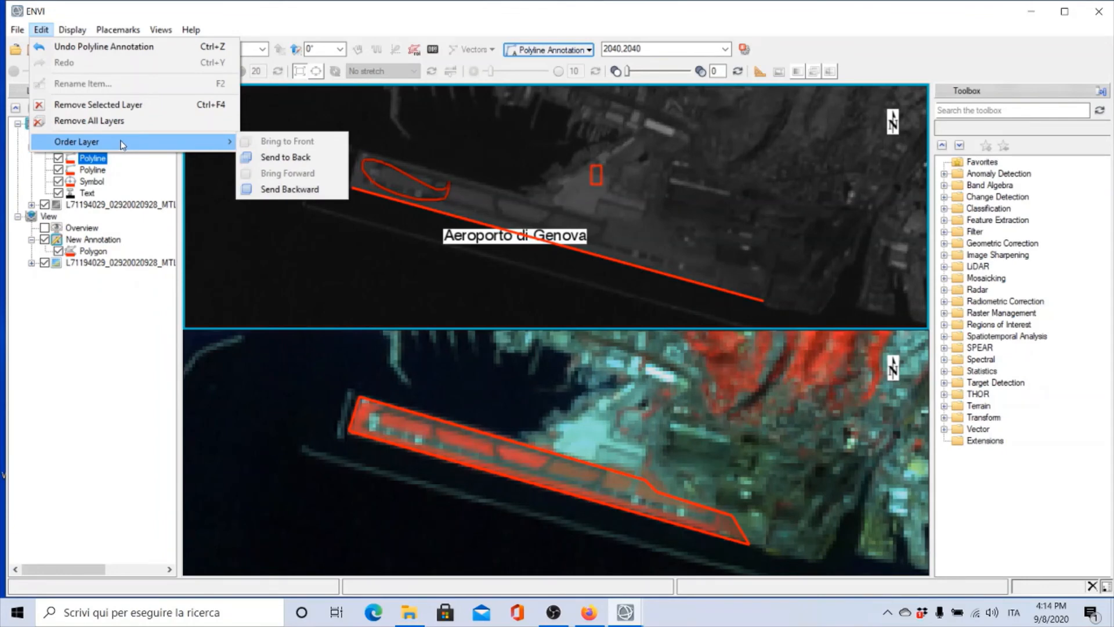
- Start saving the views and layers, storing the panchromatic view's annotation layer as test.anz in the Download folder
{"action": "left_click", "coordinate": [18, 29]}
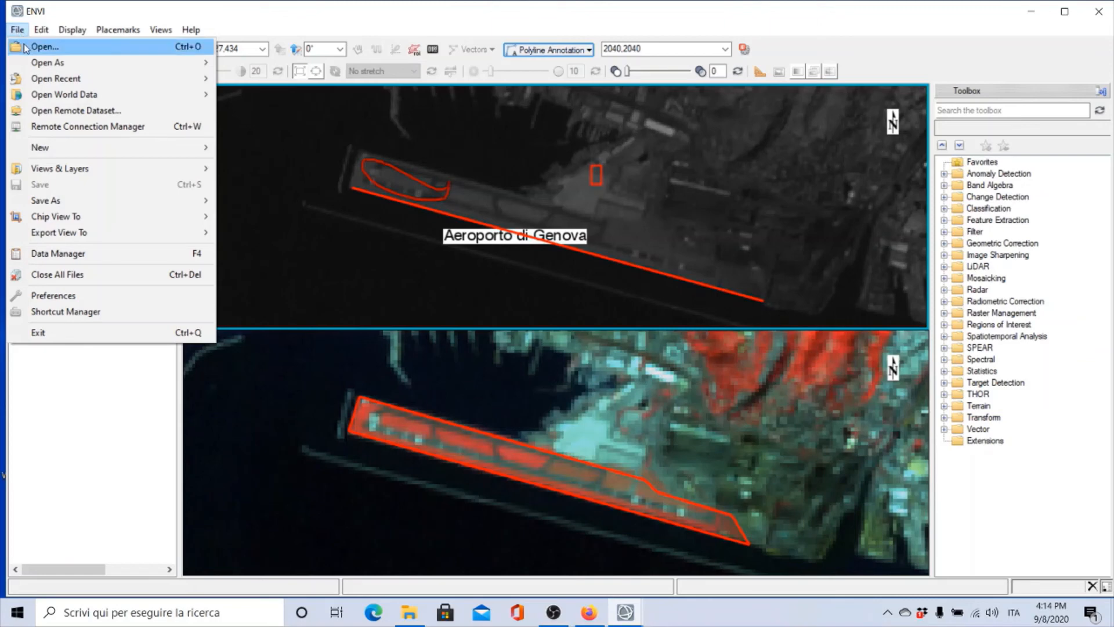
{"action": "mouse_move", "coordinate": [33, 65]}
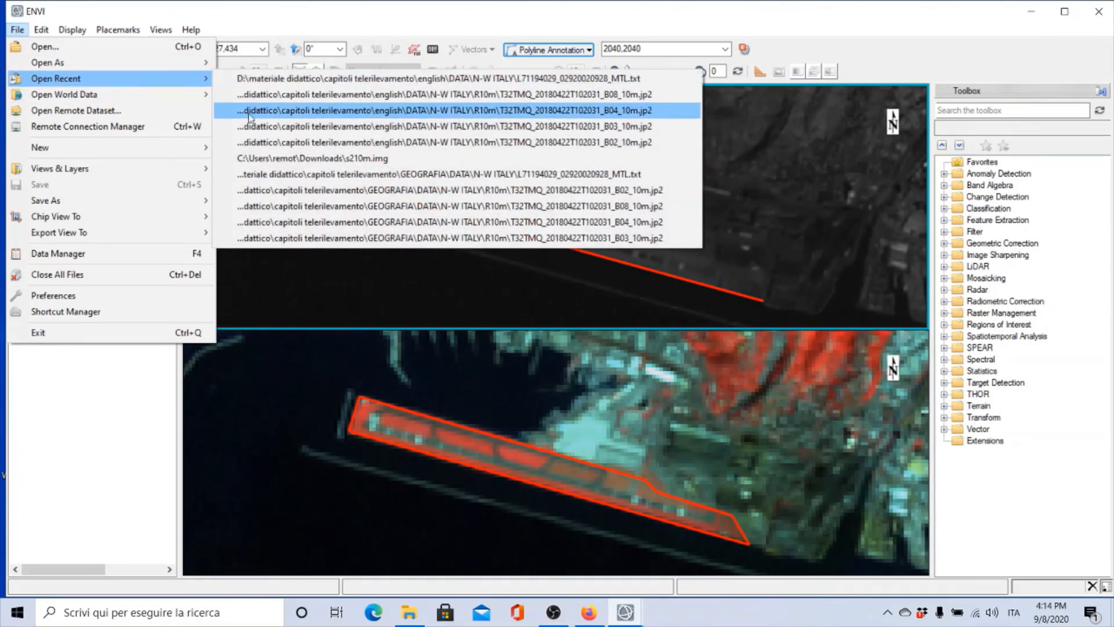
{"action": "mouse_move", "coordinate": [111, 99]}
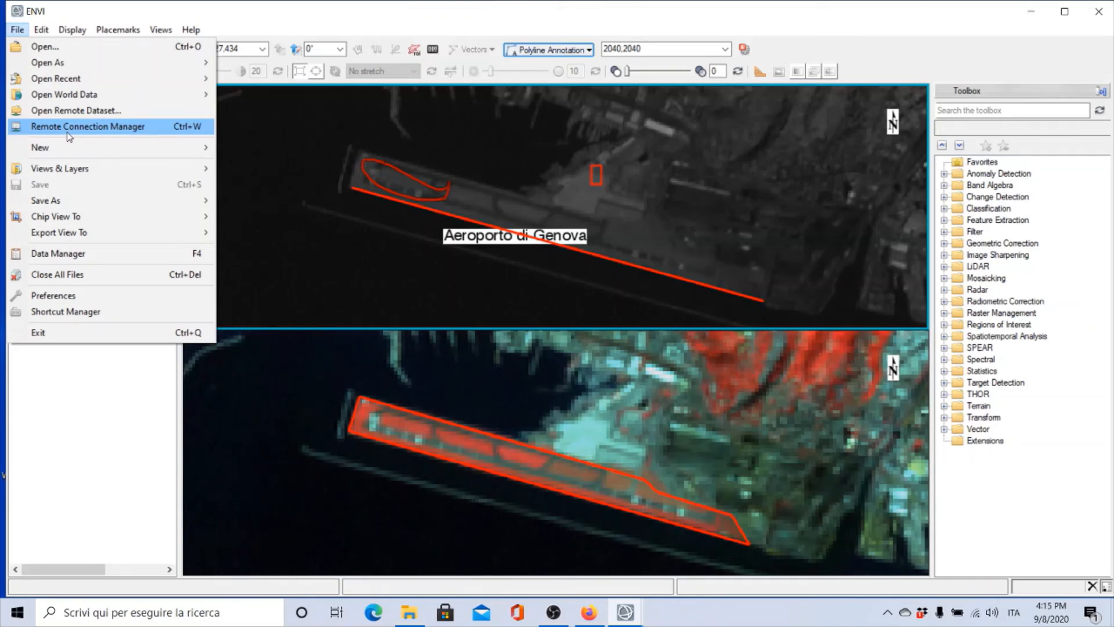
{"action": "mouse_move", "coordinate": [66, 144]}
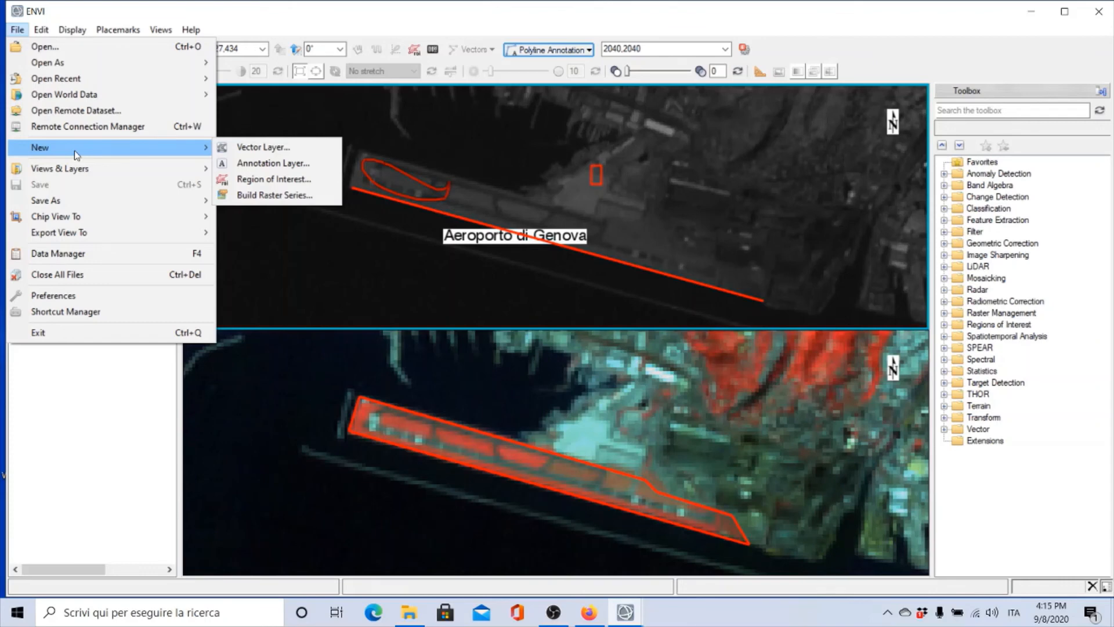
{"action": "mouse_move", "coordinate": [93, 174]}
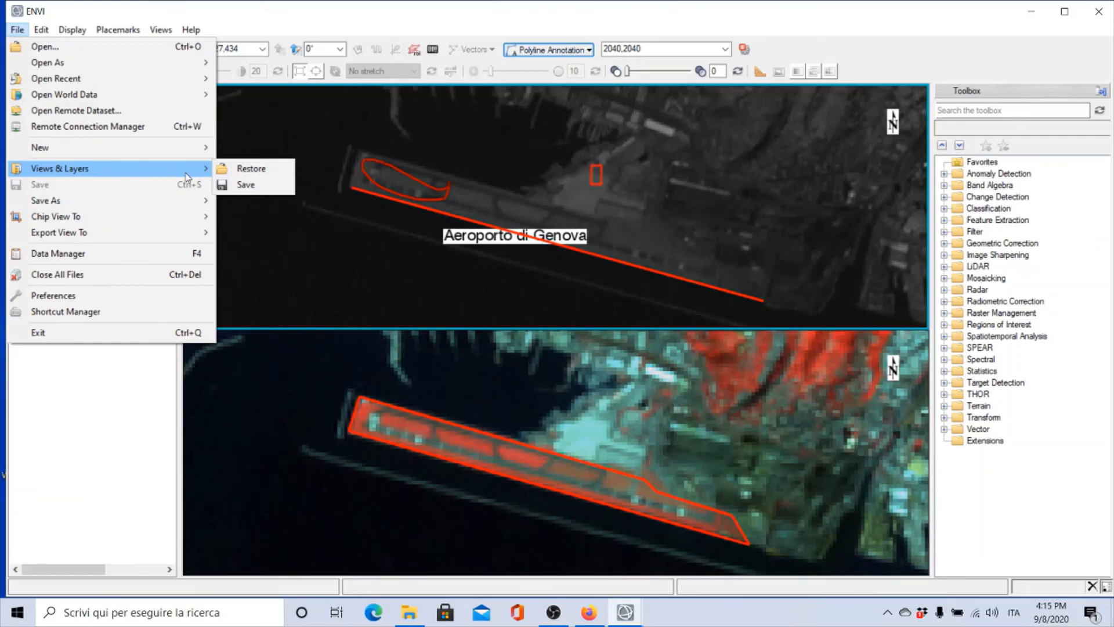
{"action": "left_click", "coordinate": [244, 184]}
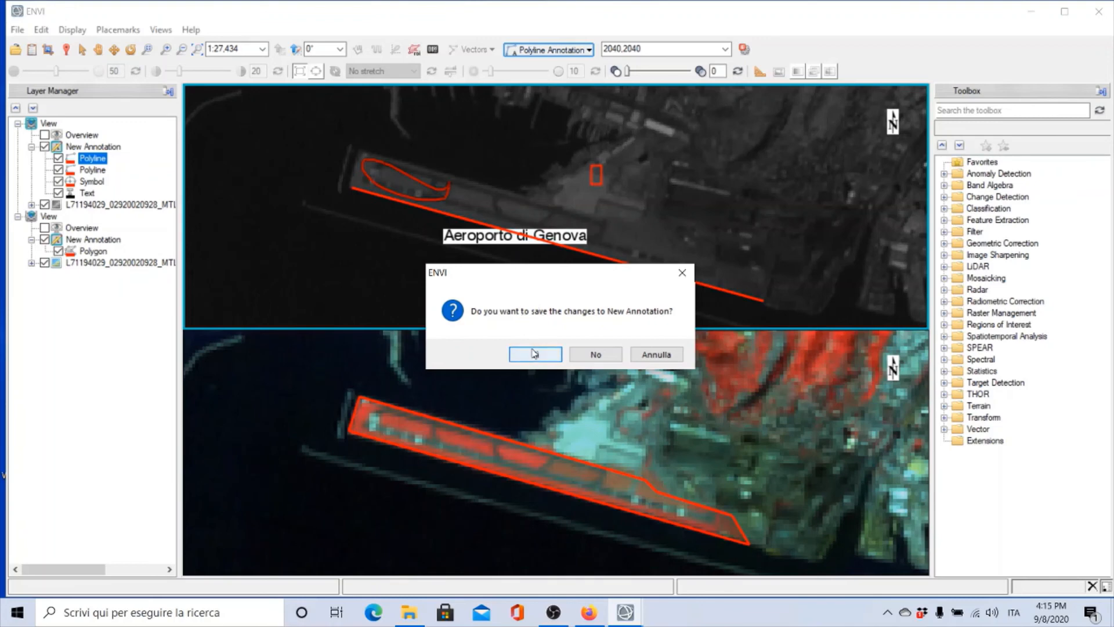
{"action": "left_click", "coordinate": [535, 353]}
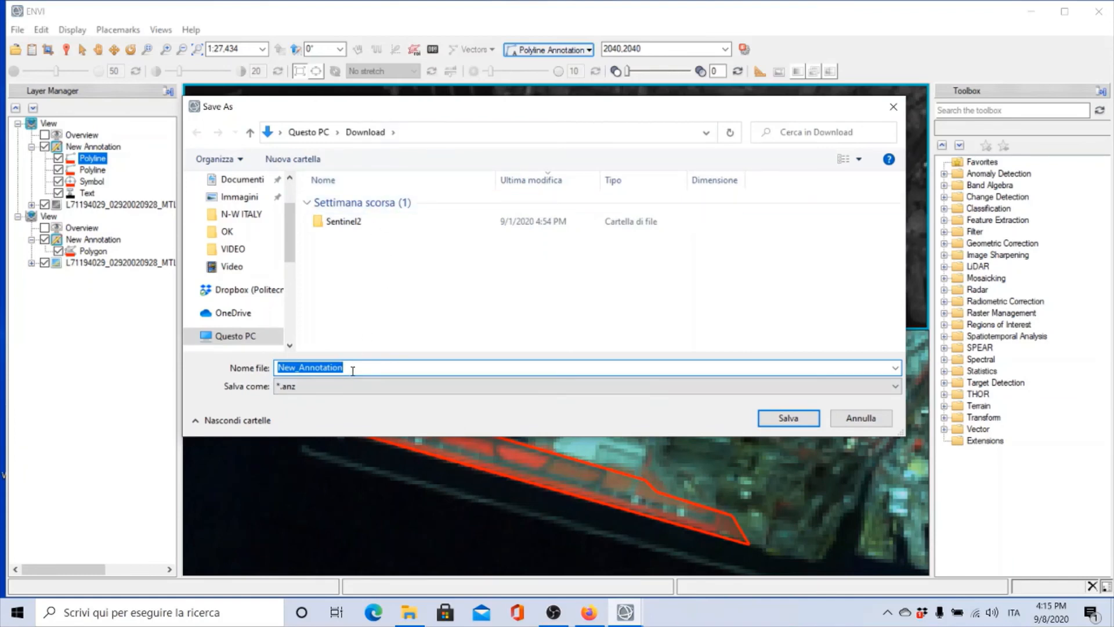
{"action": "type", "text": "test"}
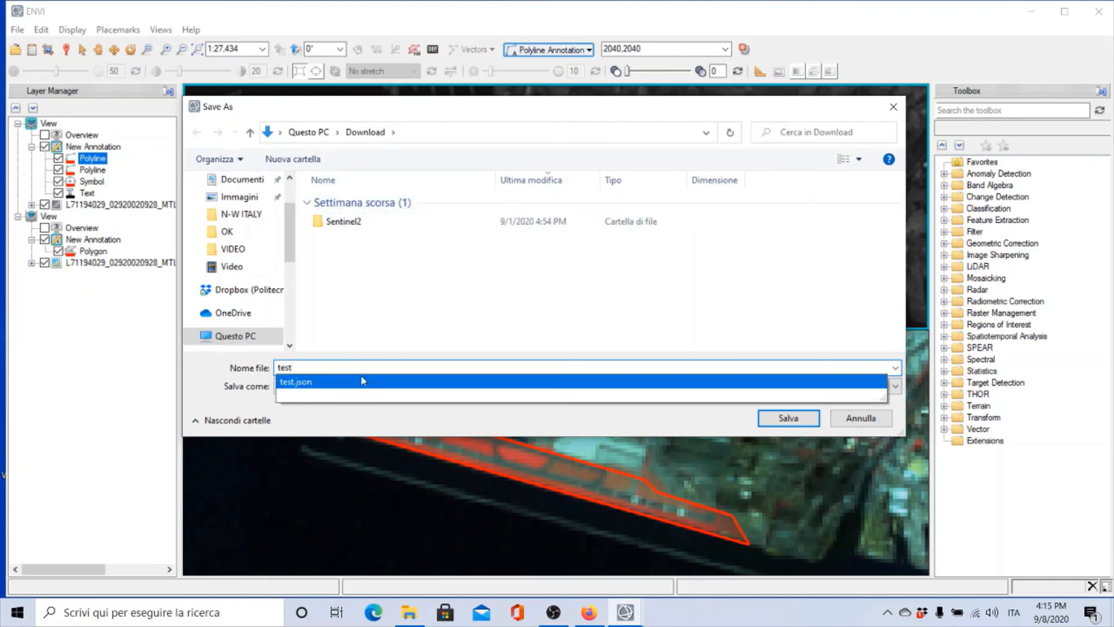
{"action": "left_click", "coordinate": [499, 387]}
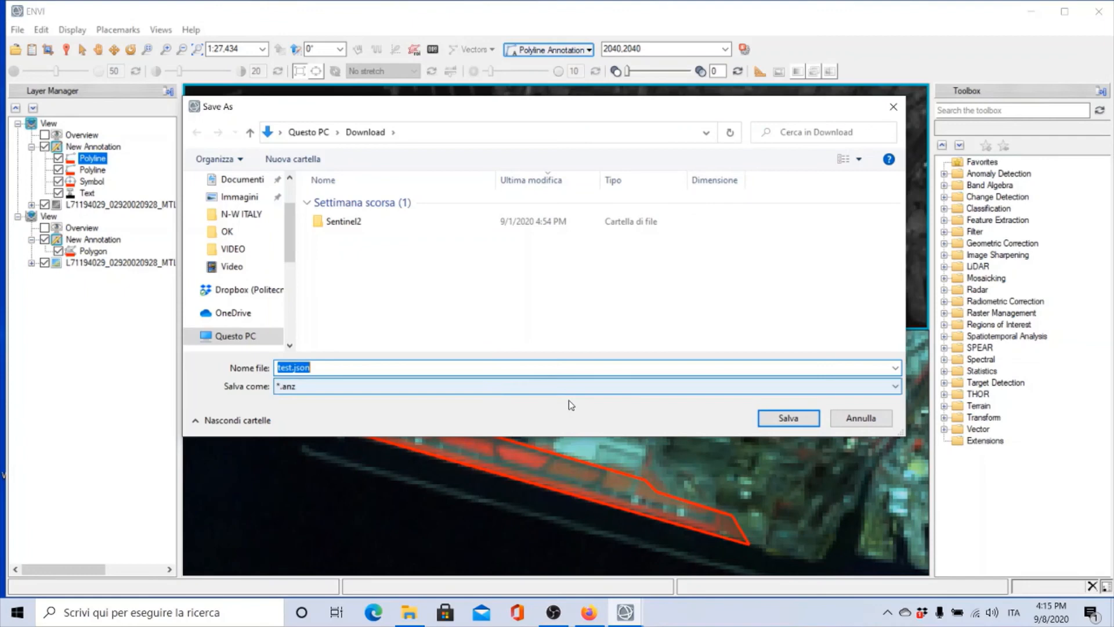
{"action": "left_click", "coordinate": [803, 420]}
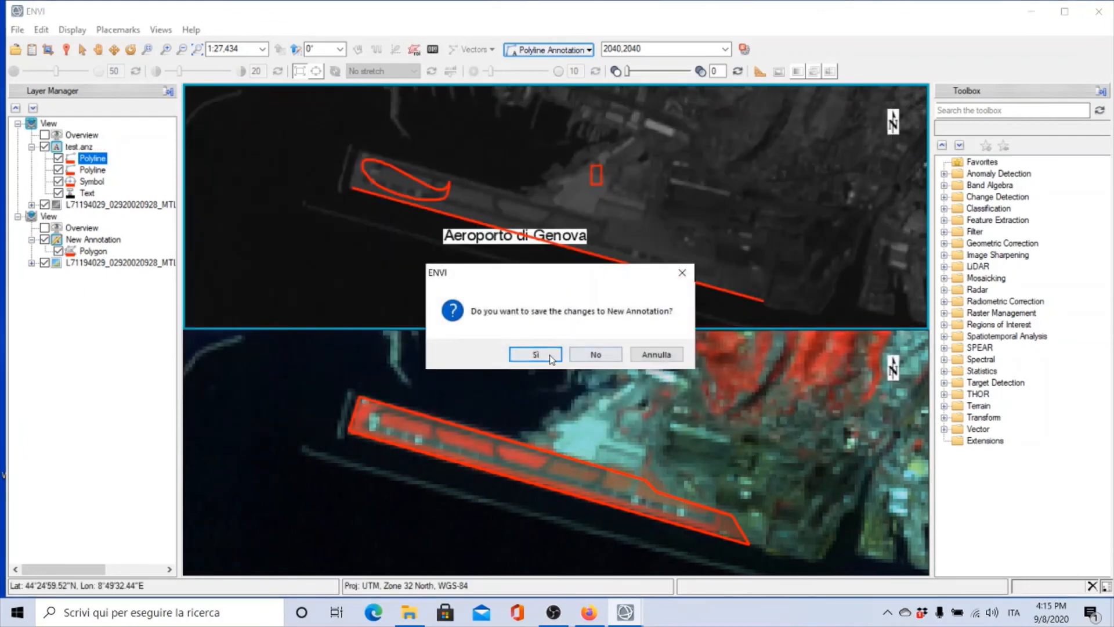
- Save the multispectral view's annotation layer as test1.anz in the Download folder and cancel writing the views and layers JSON file
{"action": "left_click", "coordinate": [534, 355]}
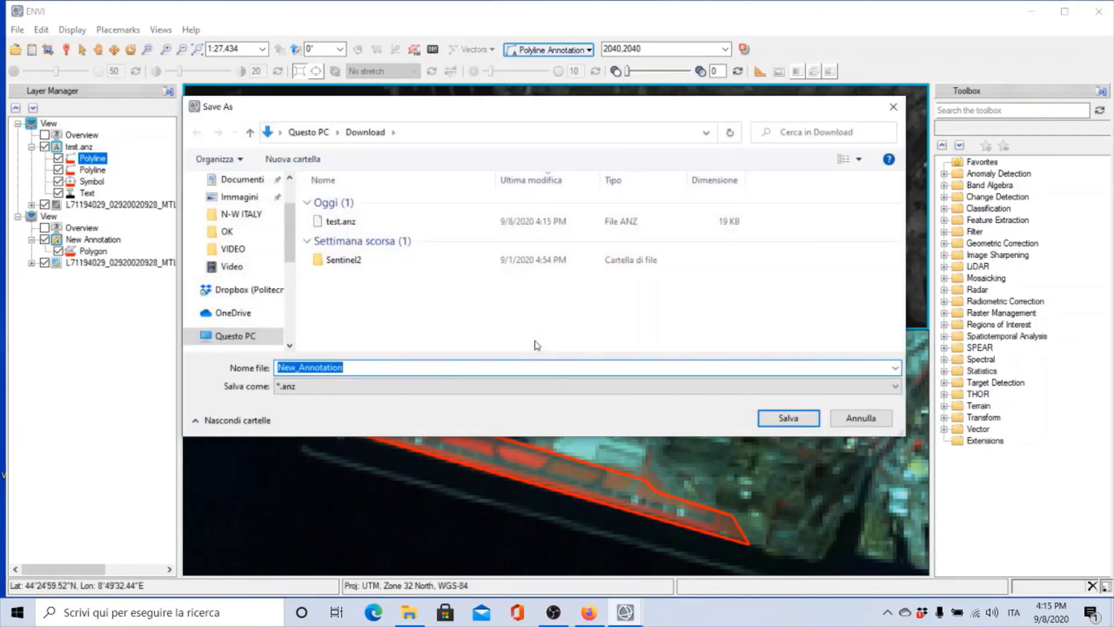
{"action": "left_click", "coordinate": [341, 365]}
{"action": "double_click", "coordinate": [341, 364]}
{"action": "type", "text": "test1"}
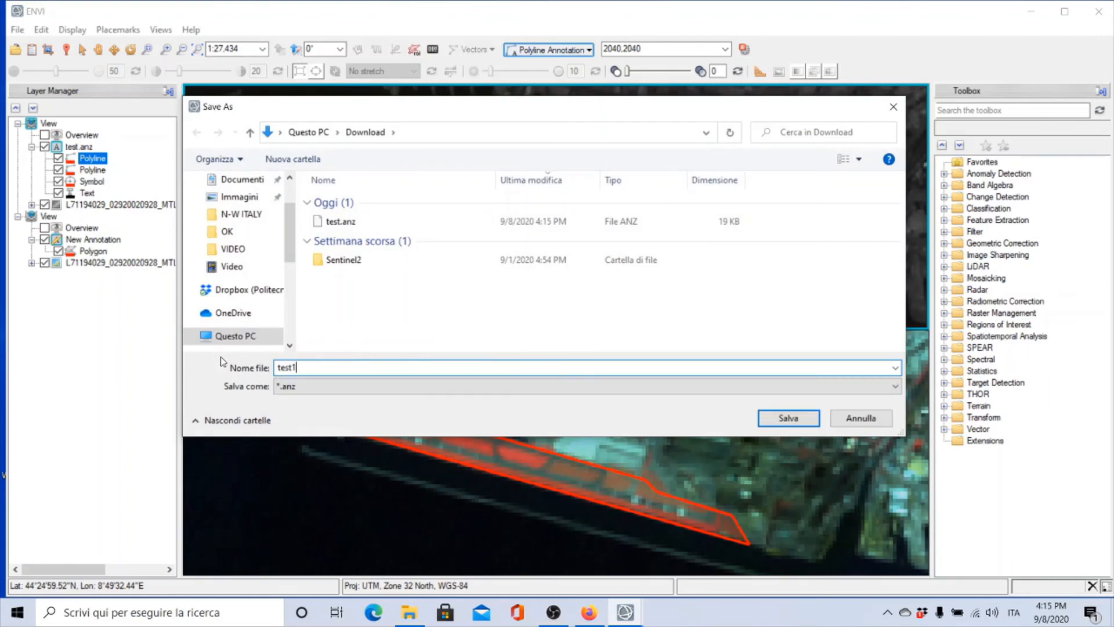
{"action": "left_click", "coordinate": [794, 419]}
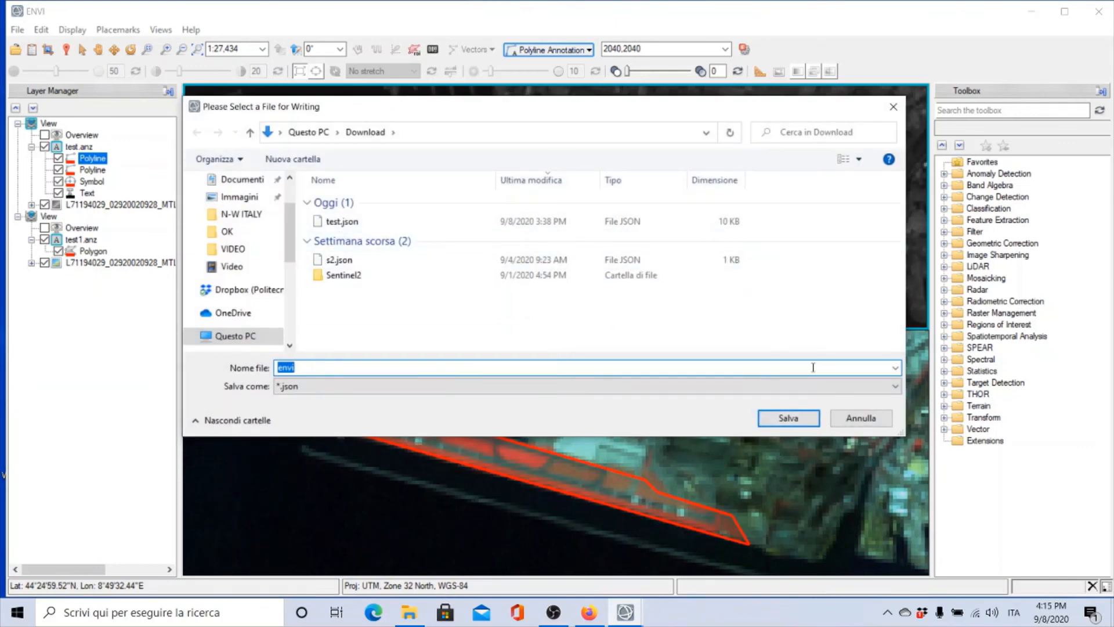
{"action": "left_click", "coordinate": [858, 419]}
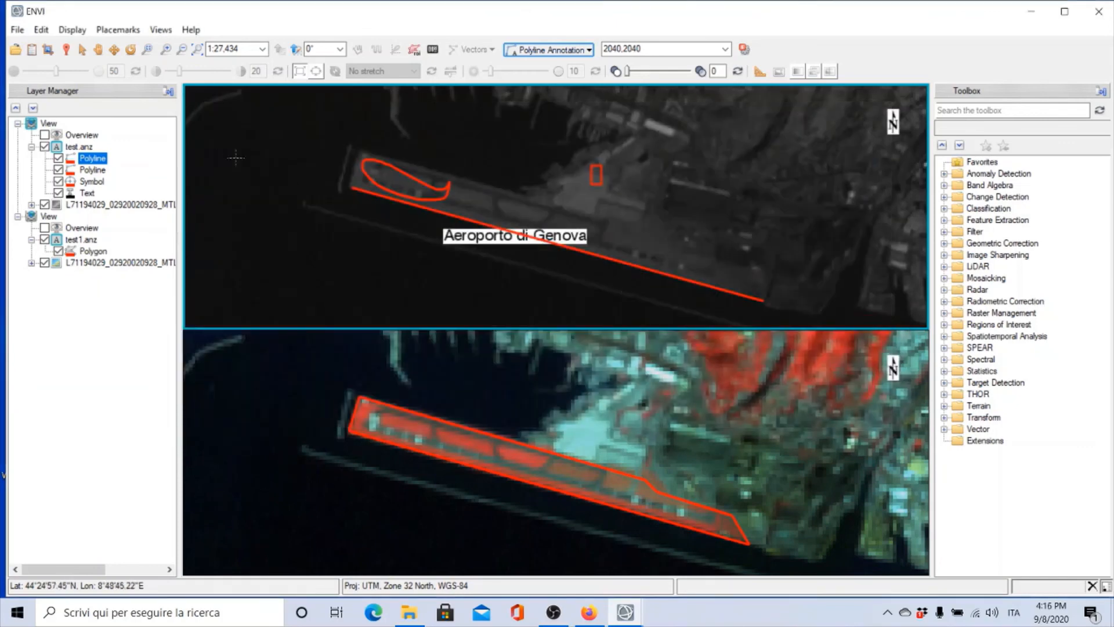
- Review the available save and view export options, and inspect the full list of loaded files in the Data Manager
{"action": "left_click", "coordinate": [17, 30]}
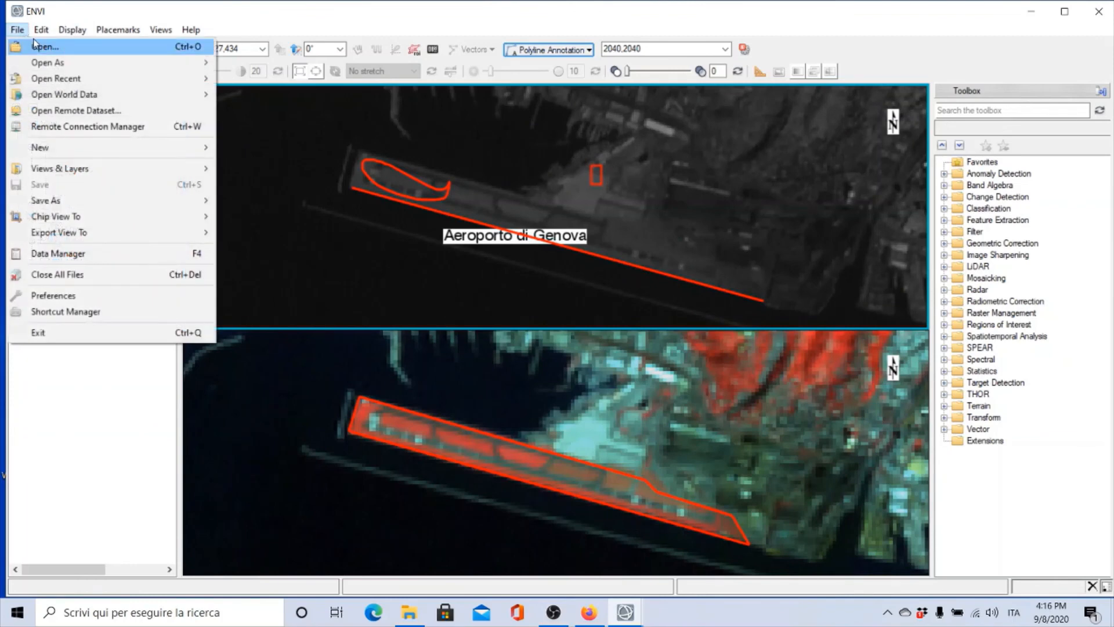
{"action": "mouse_move", "coordinate": [82, 169]}
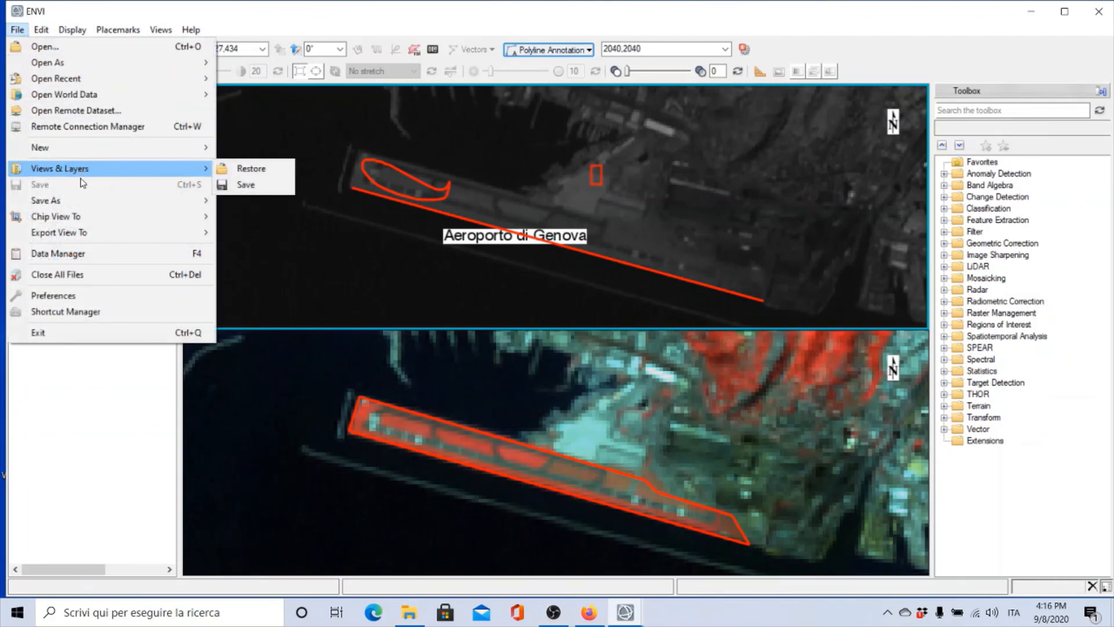
{"action": "mouse_move", "coordinate": [84, 205]}
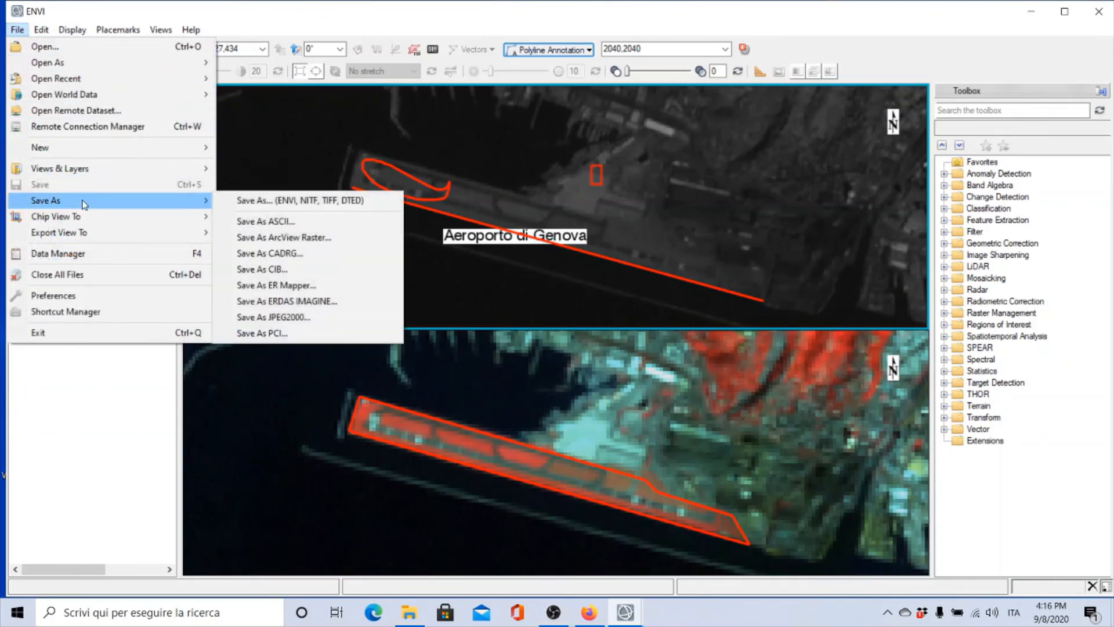
{"action": "mouse_move", "coordinate": [88, 233]}
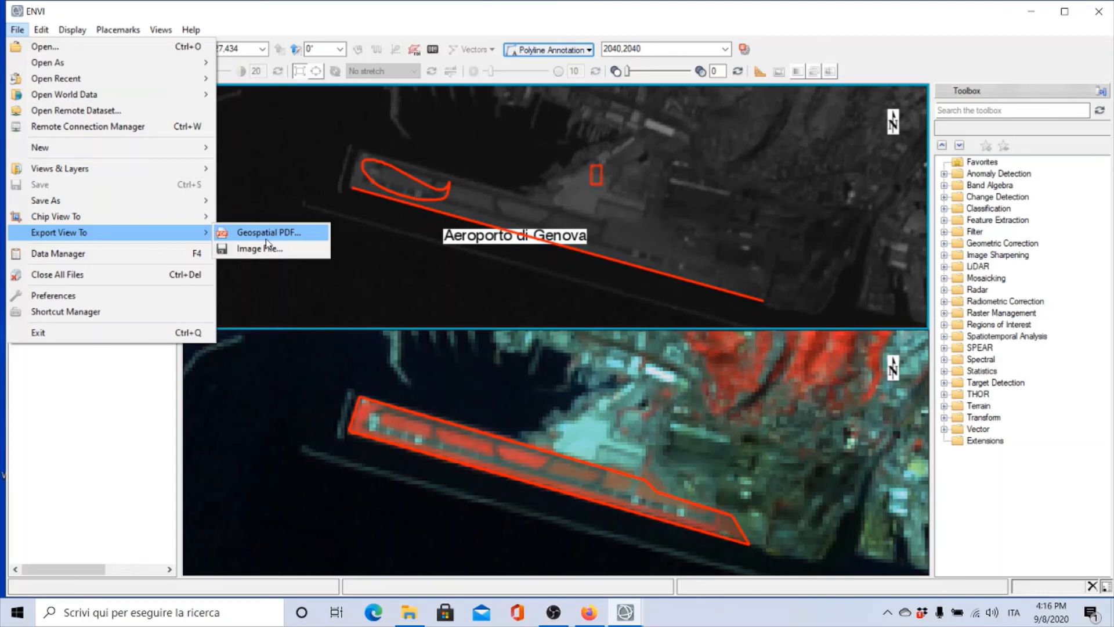
{"action": "left_click", "coordinate": [146, 259]}
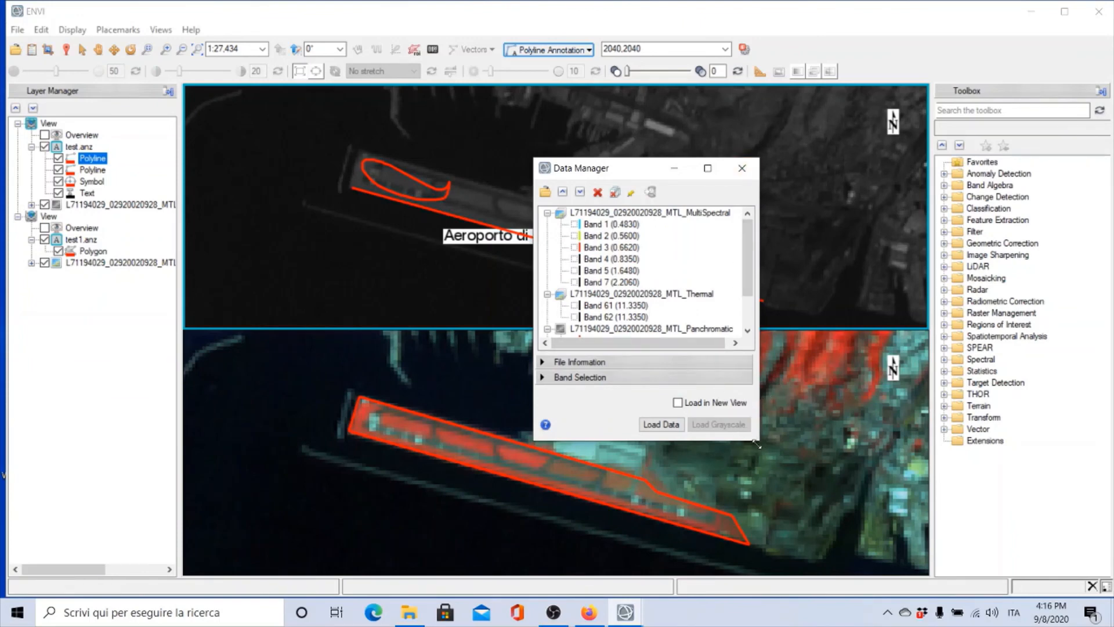
{"action": "left_click_drag", "start_coordinate": [760, 440], "coordinate": [833, 573]}
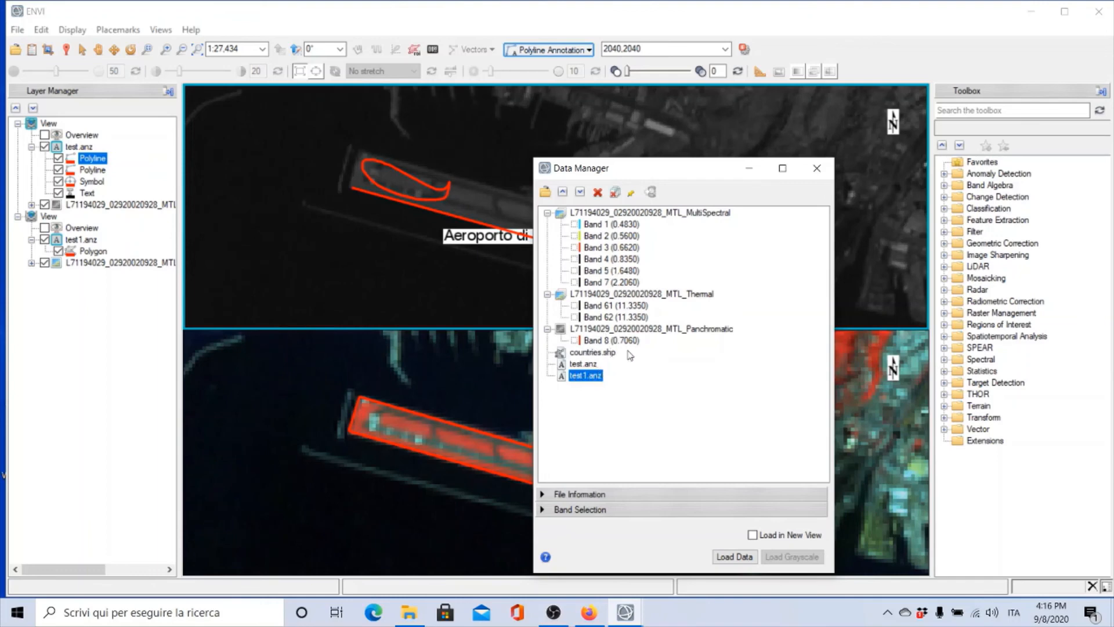
{"action": "left_click", "coordinate": [819, 170]}
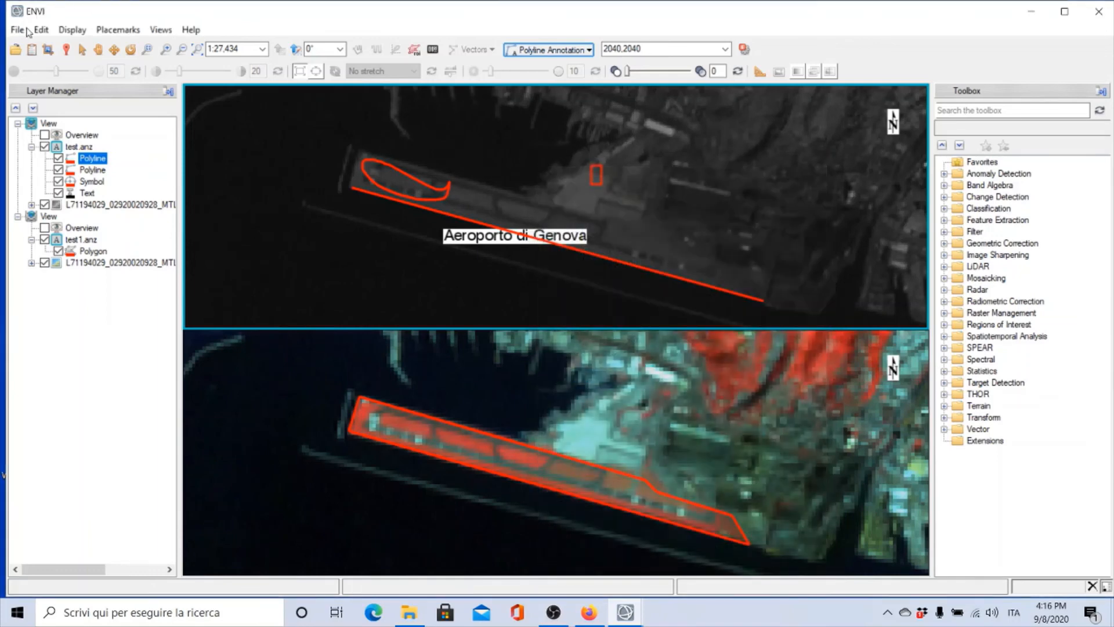
- Review the available actions and the assigned keyboard shortcuts in the Shortcut Manager without changing them
{"action": "left_click", "coordinate": [18, 30]}
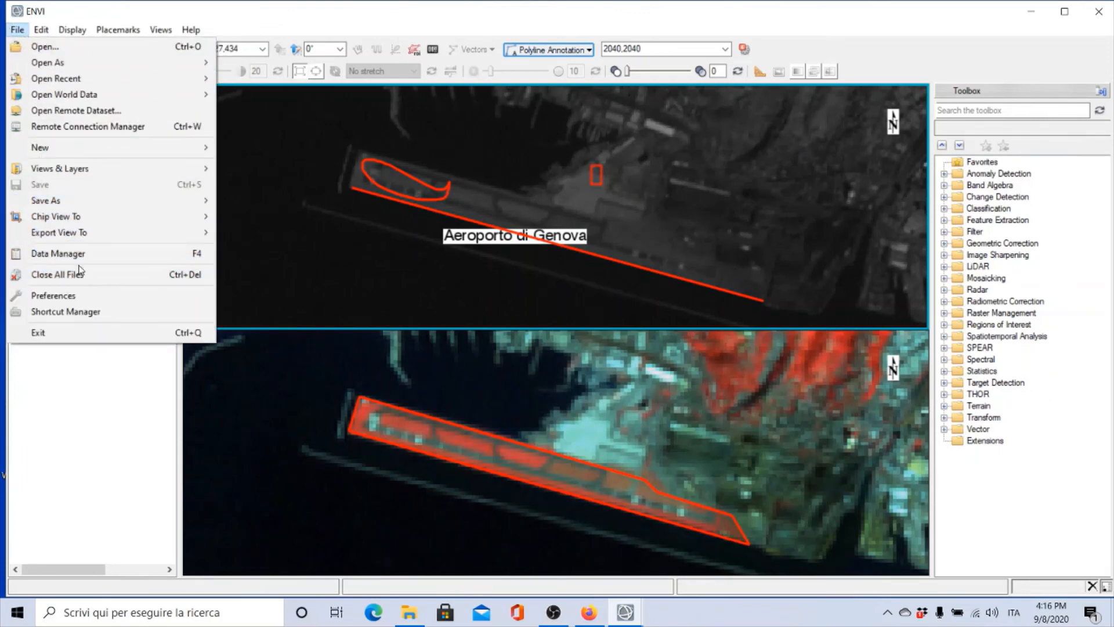
{"action": "left_click", "coordinate": [68, 313]}
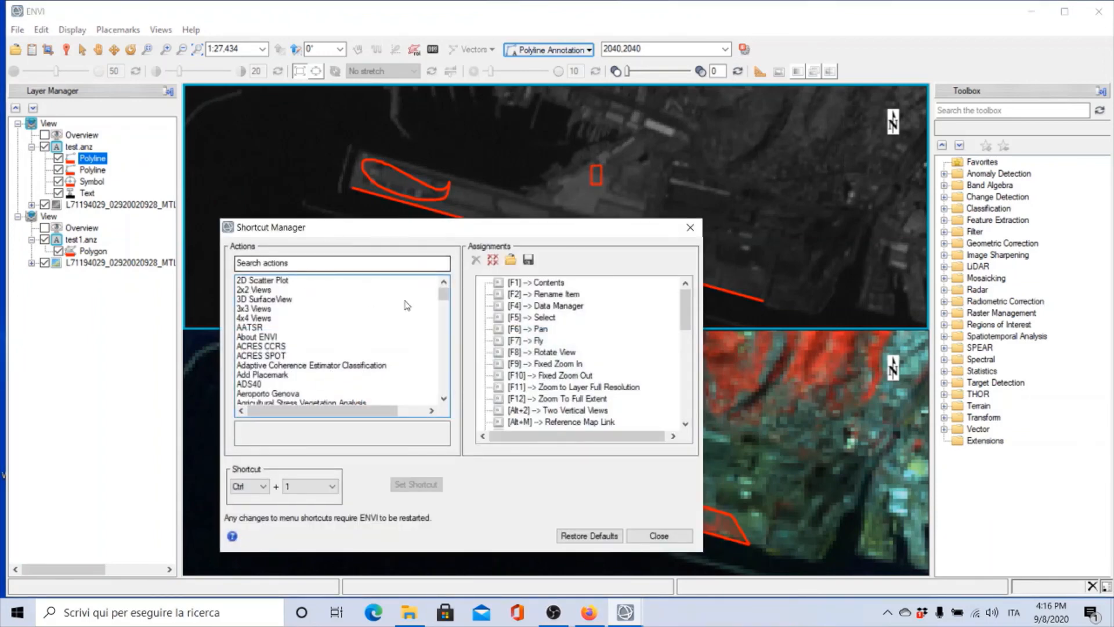
{"action": "left_click_drag", "start_coordinate": [444, 294], "coordinate": [434, 393]}
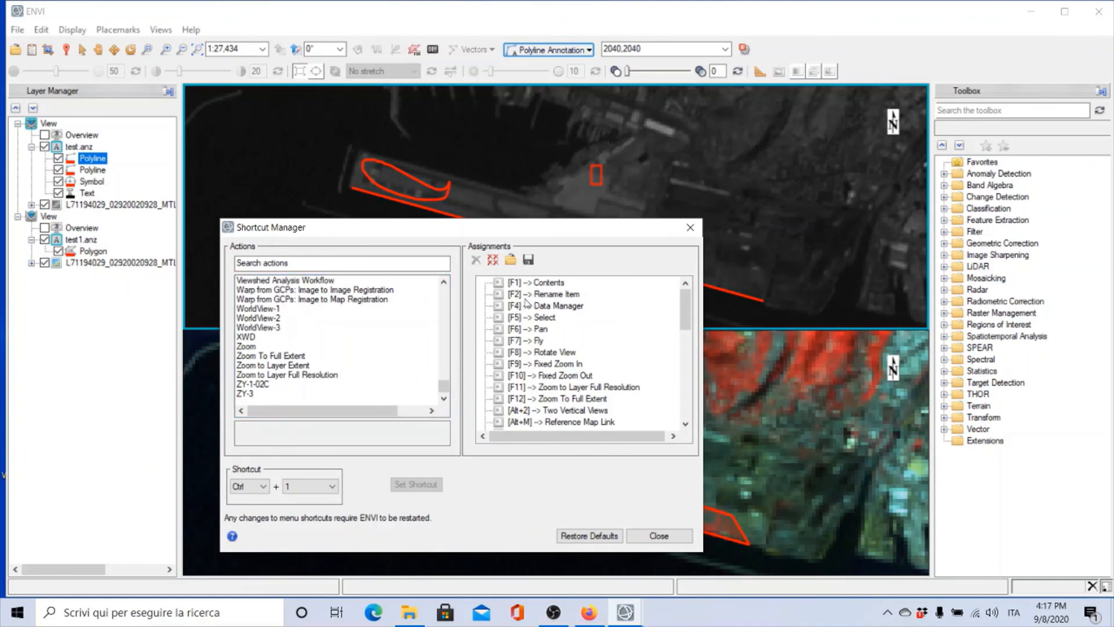
{"action": "scroll", "coordinate": [671, 325], "scroll_direction": "down", "scroll_amount": 9}
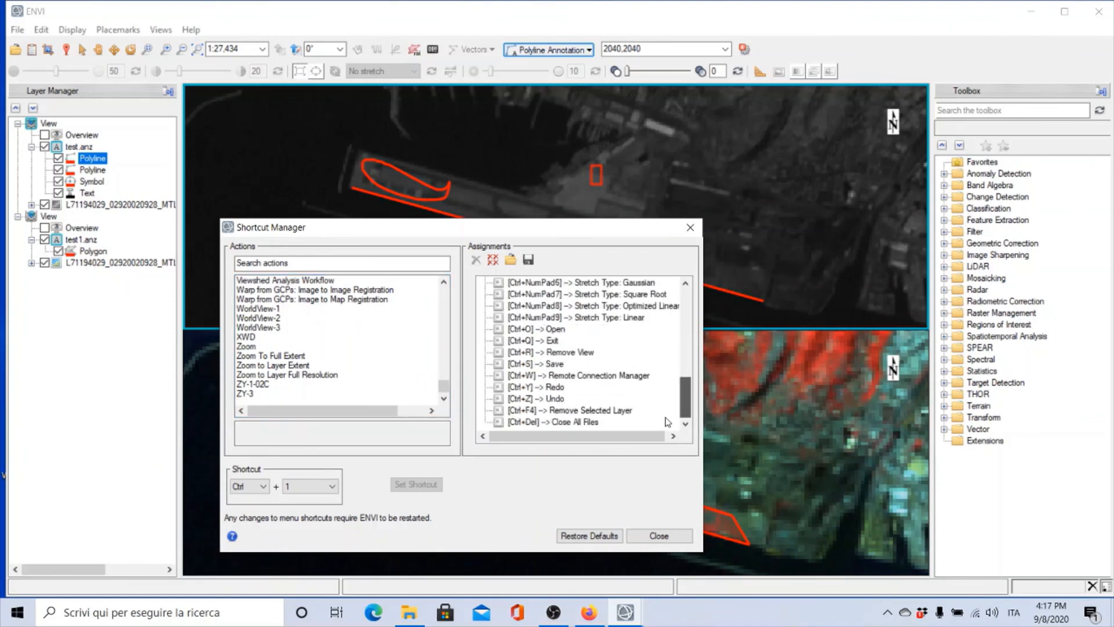
{"action": "scroll", "coordinate": [674, 354], "scroll_direction": "up", "scroll_amount": 4}
{"action": "scroll", "coordinate": [674, 358], "scroll_direction": "up", "scroll_amount": 5}
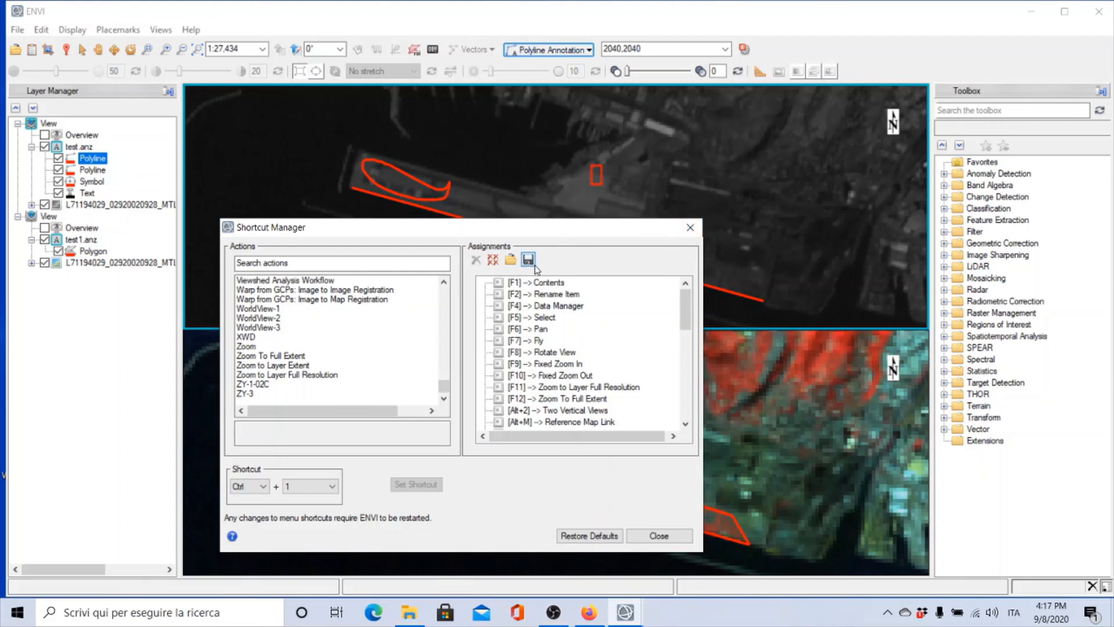
{"action": "left_click", "coordinate": [659, 536]}
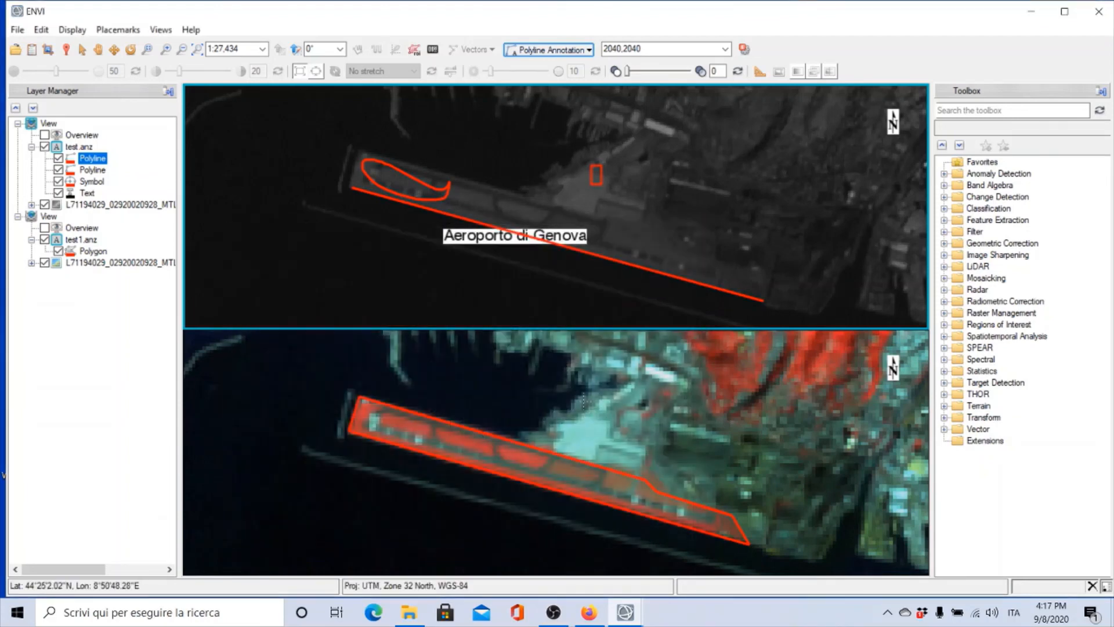
- Examine the Application, Data Manager and Directories preferences, including the auto display methods for multispectral files
{"action": "left_click", "coordinate": [18, 31]}
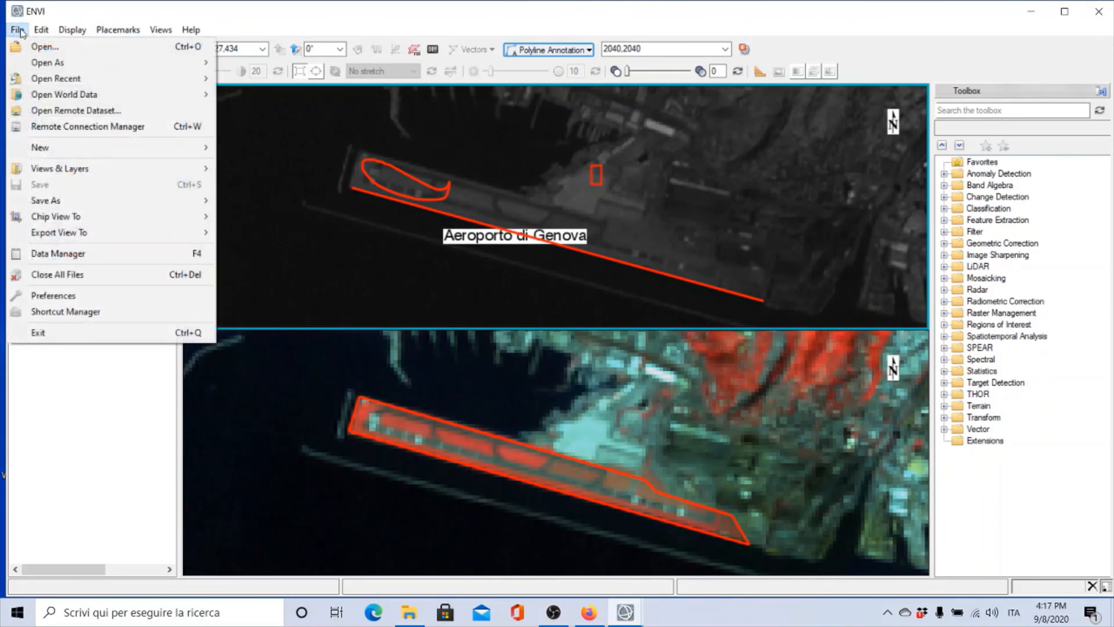
{"action": "left_click", "coordinate": [46, 297]}
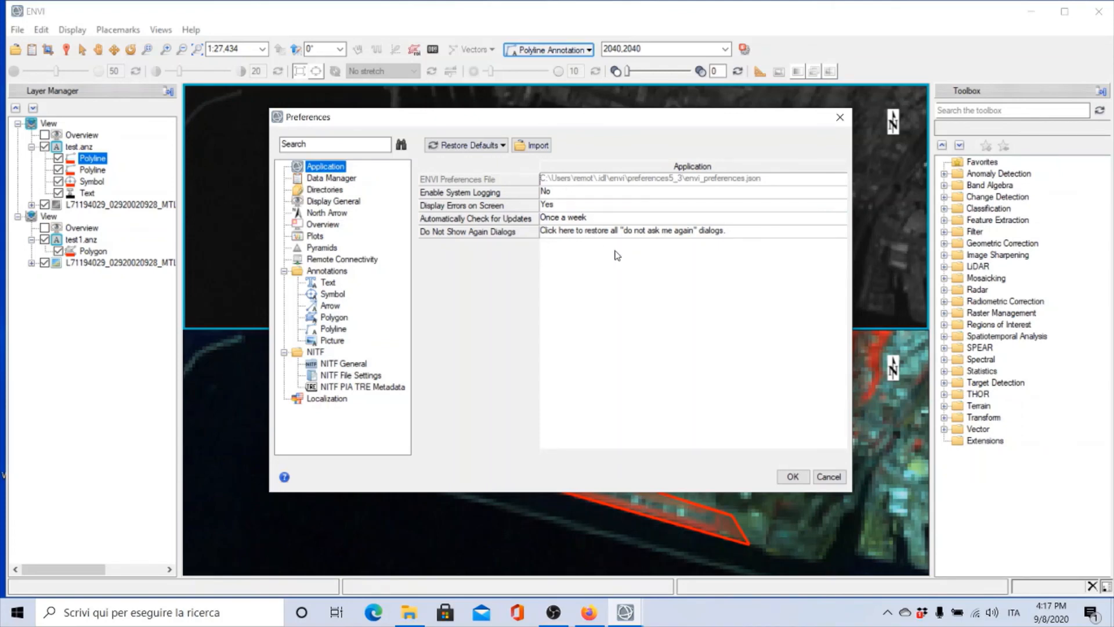
{"action": "left_click", "coordinate": [329, 180]}
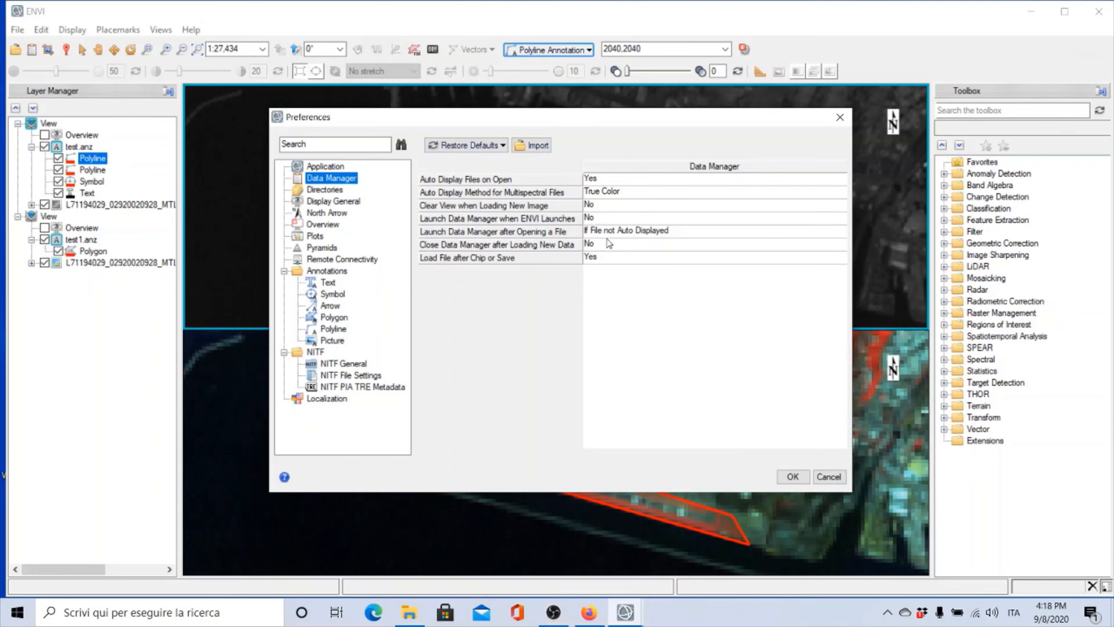
{"action": "left_click", "coordinate": [602, 193]}
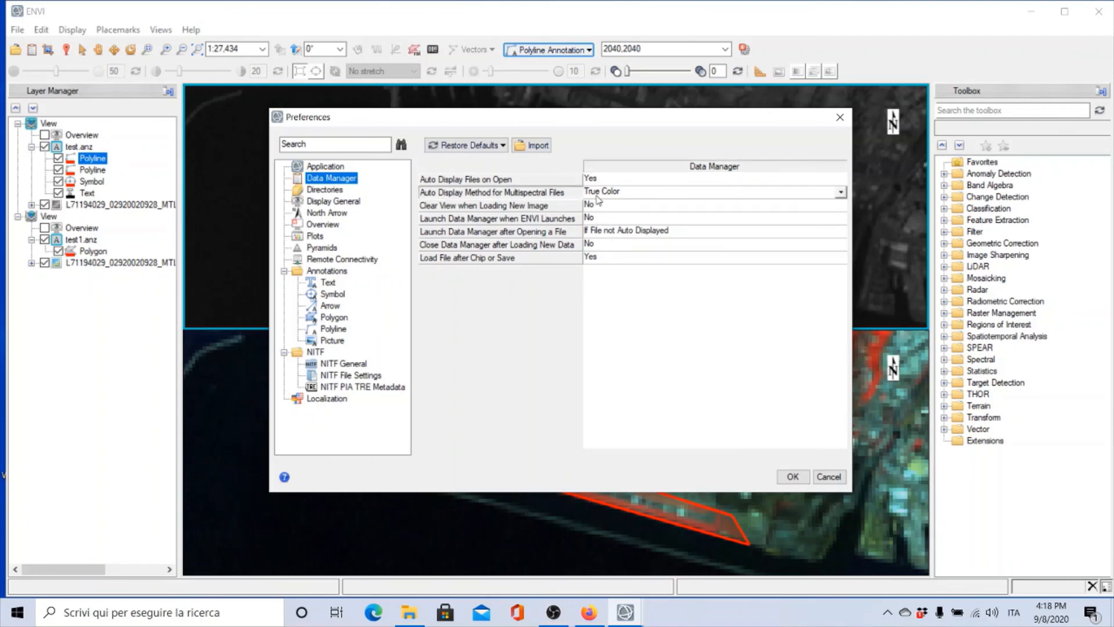
{"action": "left_click", "coordinate": [839, 192]}
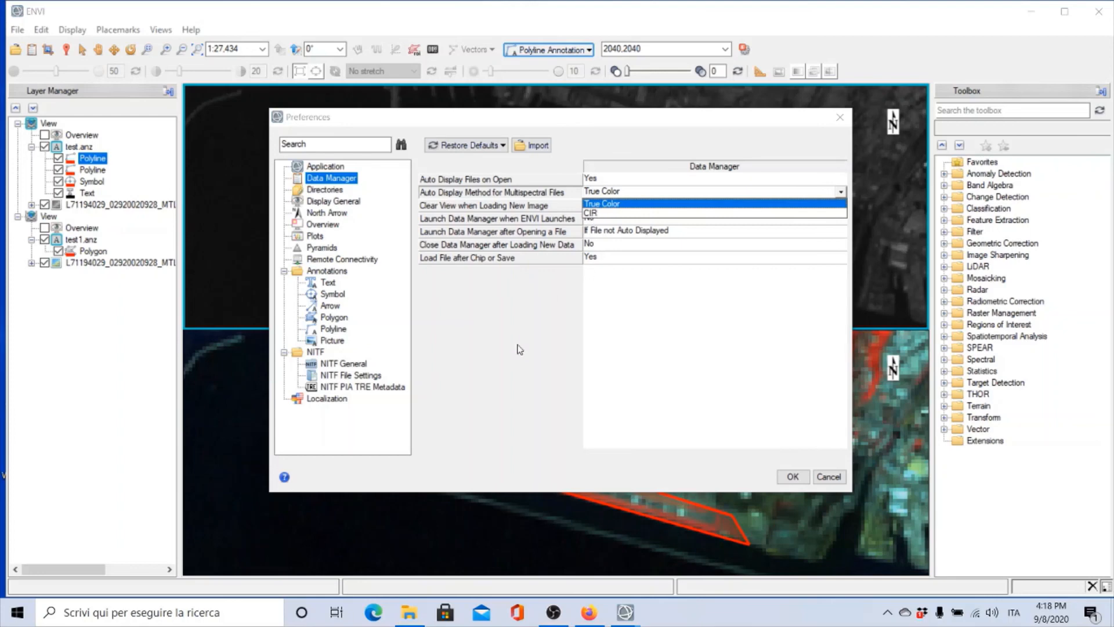
{"action": "left_click", "coordinate": [329, 191]}
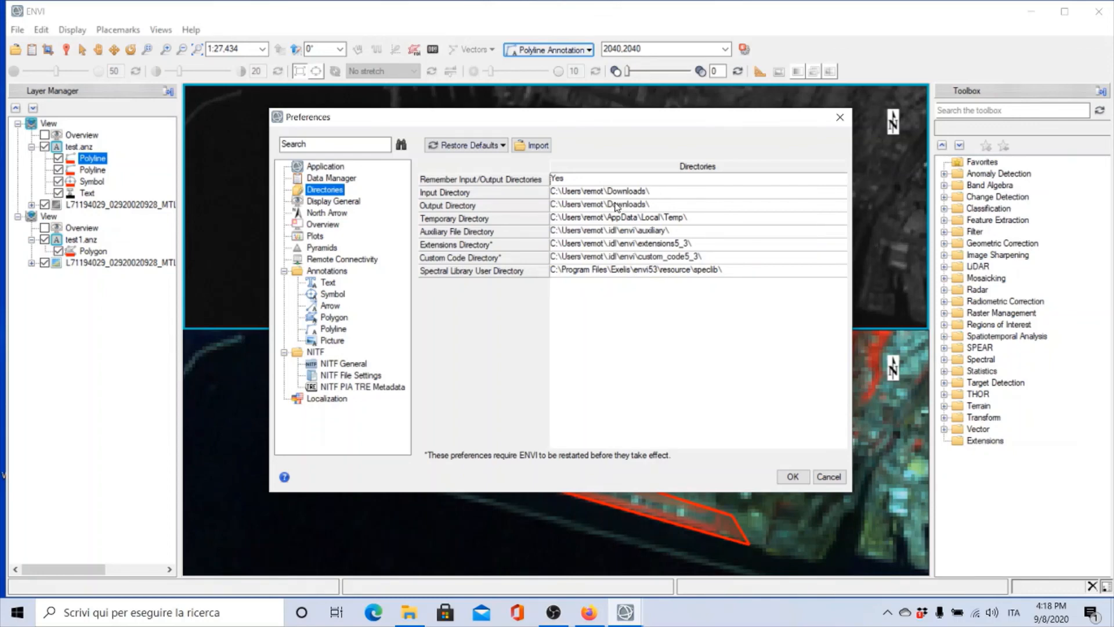
- Examine the Display General preferences and the default stretch choices for all other imagery, leaving the stretch at Linear 2%
{"action": "left_click", "coordinate": [341, 202]}
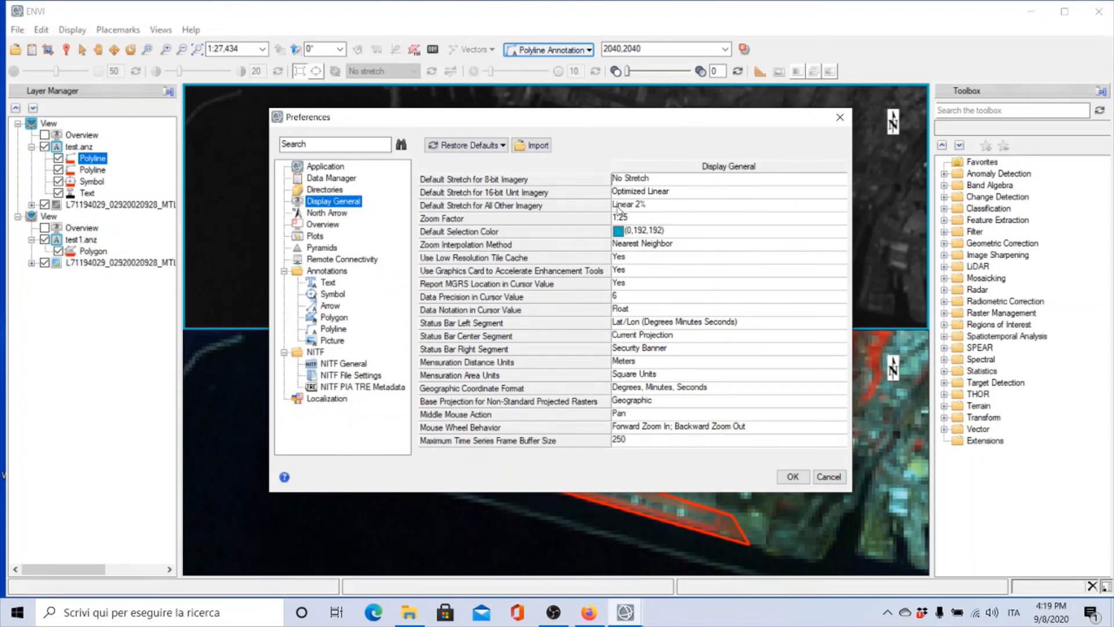
{"action": "left_click", "coordinate": [667, 210]}
{"action": "left_click", "coordinate": [841, 206]}
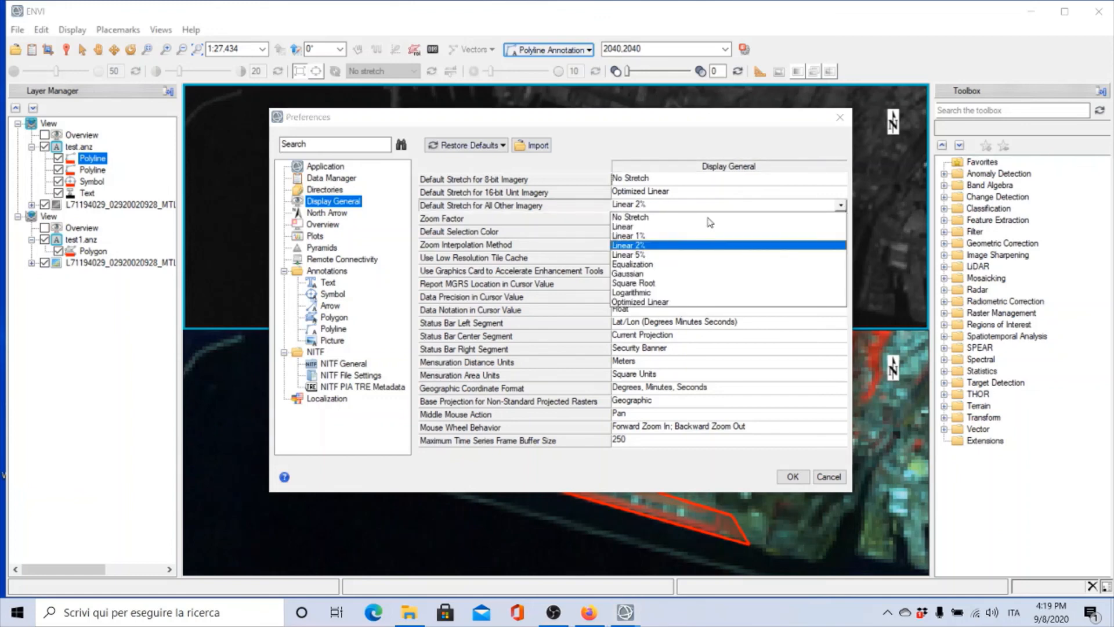
{"action": "left_click", "coordinate": [752, 142]}
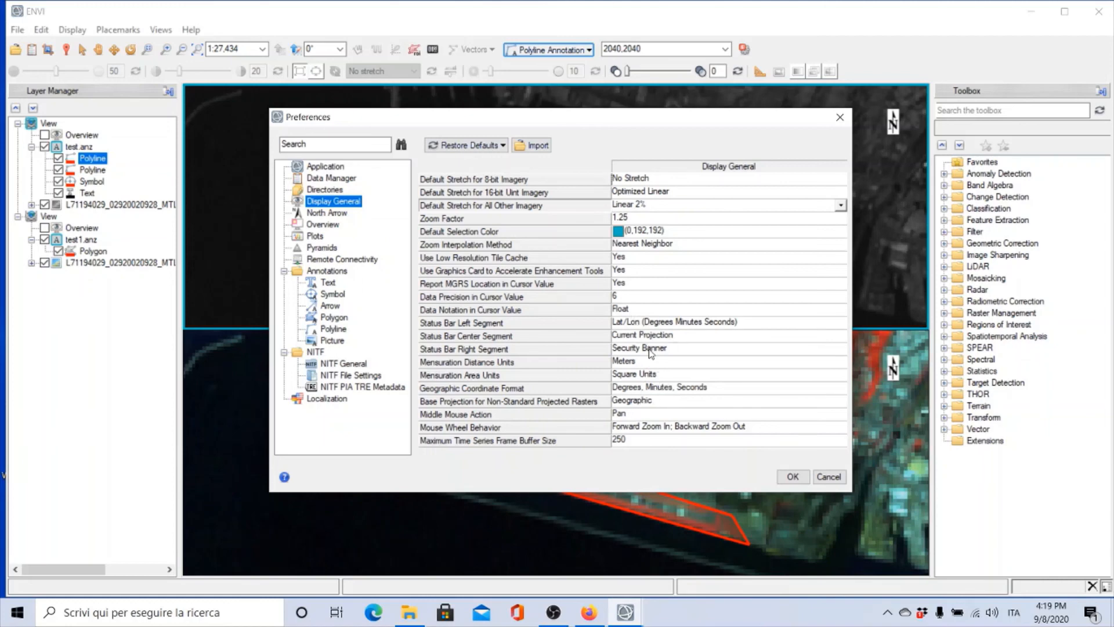
- Look through the North Arrow, Overview, Plots, Pyramids and Remote Connectivity preferences
{"action": "left_click", "coordinate": [335, 216]}
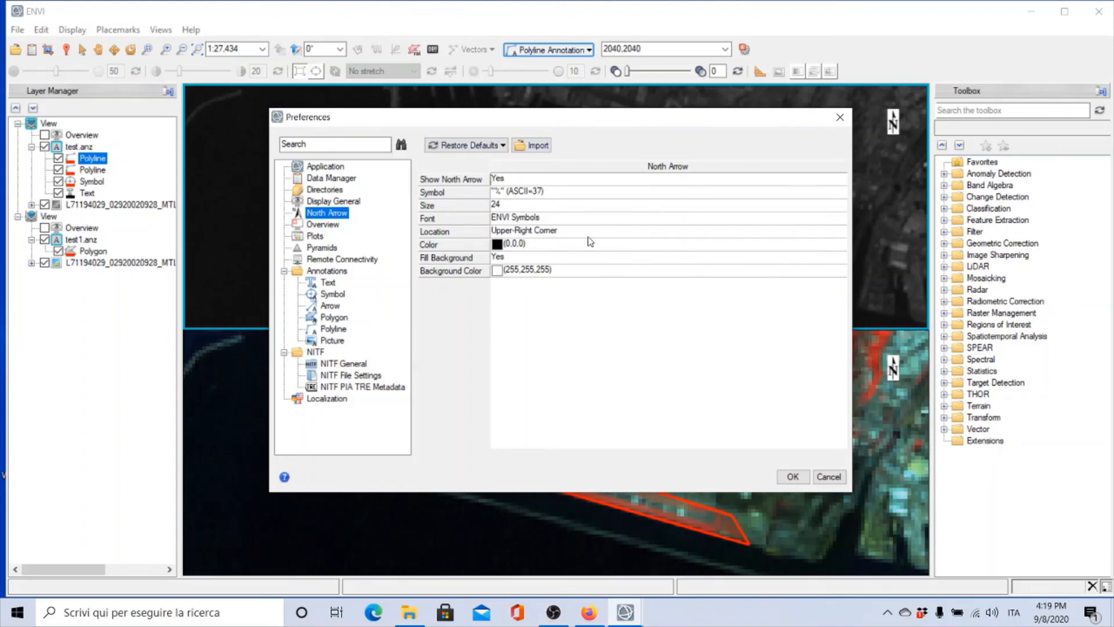
{"action": "left_click", "coordinate": [333, 226]}
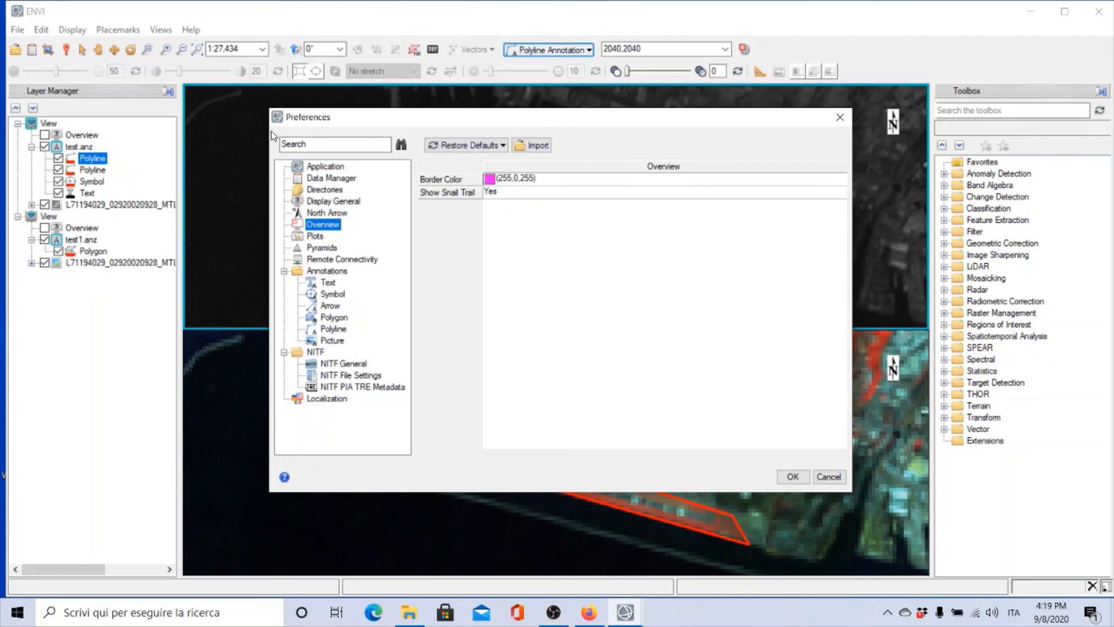
{"action": "left_click", "coordinate": [317, 238]}
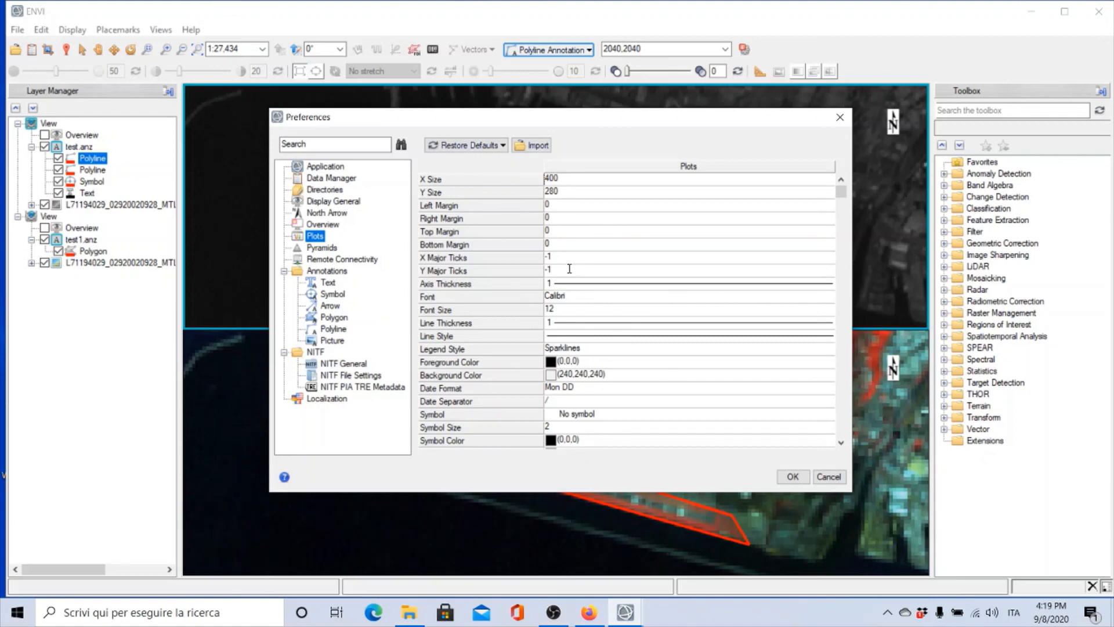
{"action": "left_click", "coordinate": [331, 250]}
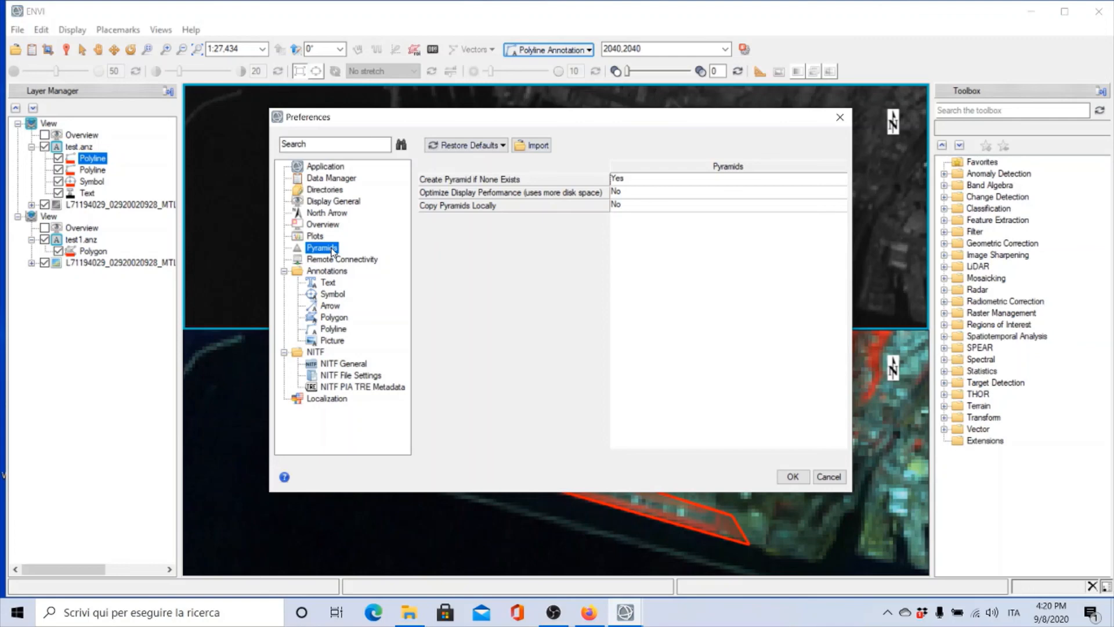
{"action": "left_click", "coordinate": [334, 259]}
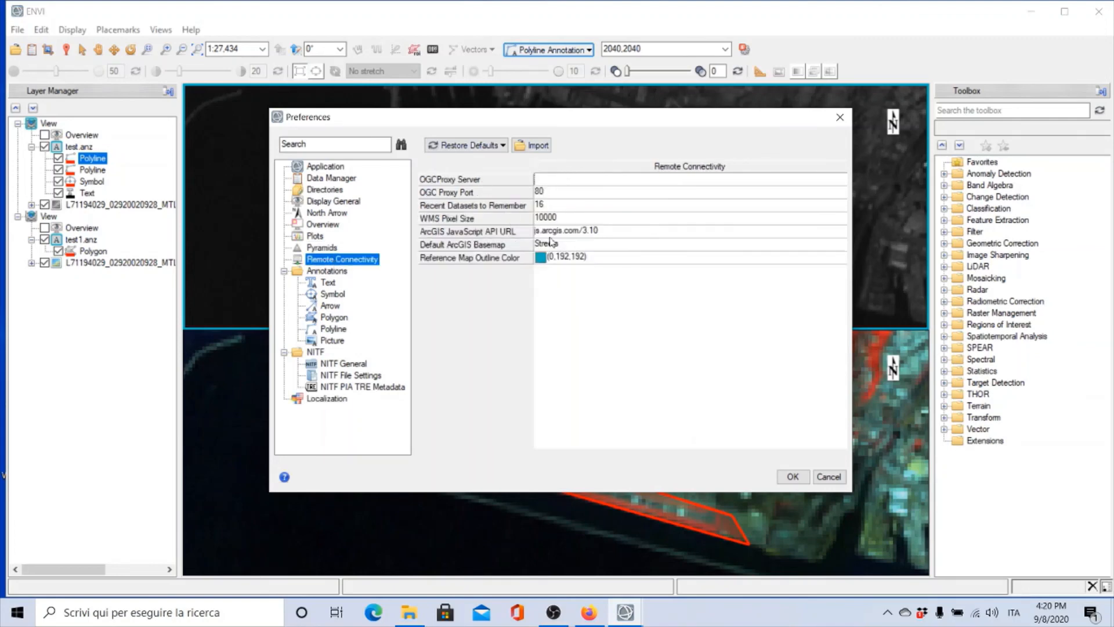
- Examine the text annotation preferences and the background color palette without picking a color
{"action": "left_click", "coordinate": [303, 272]}
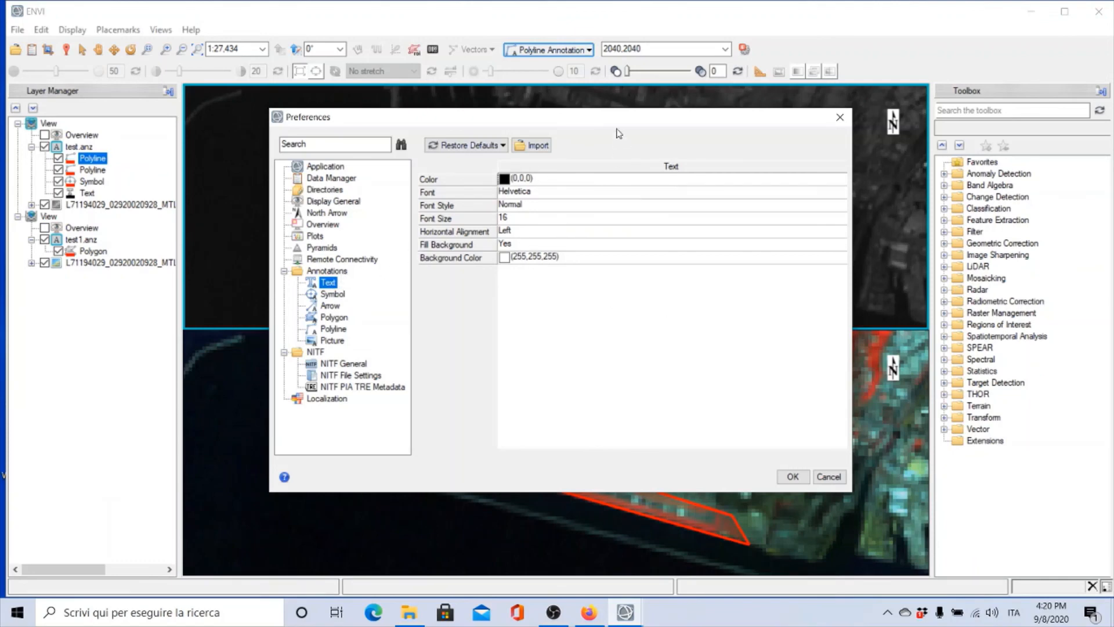
{"action": "left_click_drag", "start_coordinate": [619, 133], "coordinate": [735, 150]}
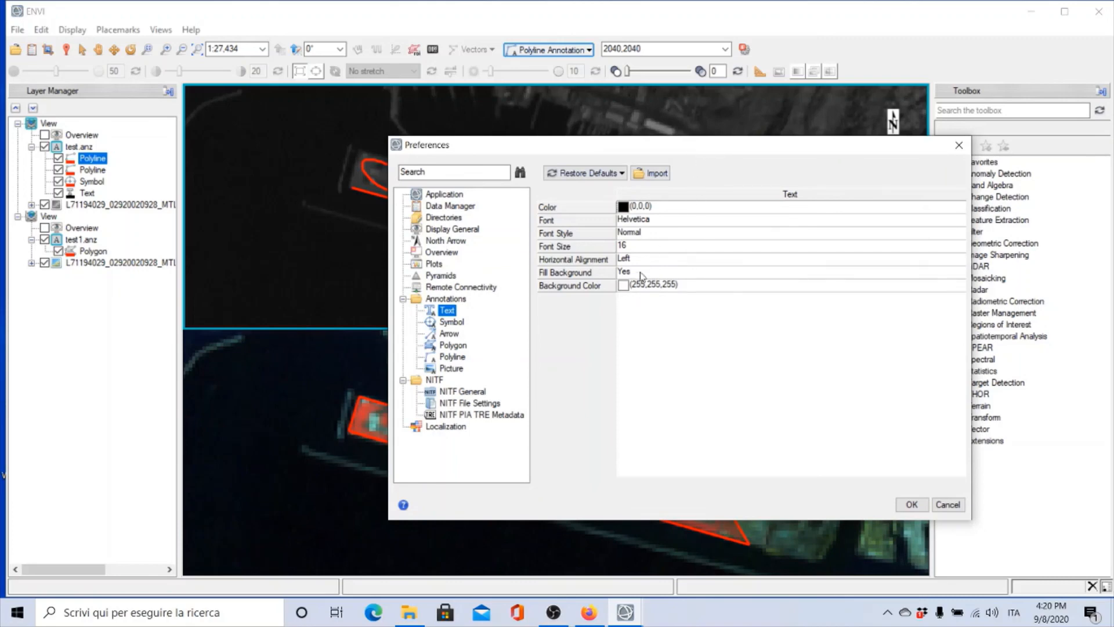
{"action": "left_click", "coordinate": [921, 293]}
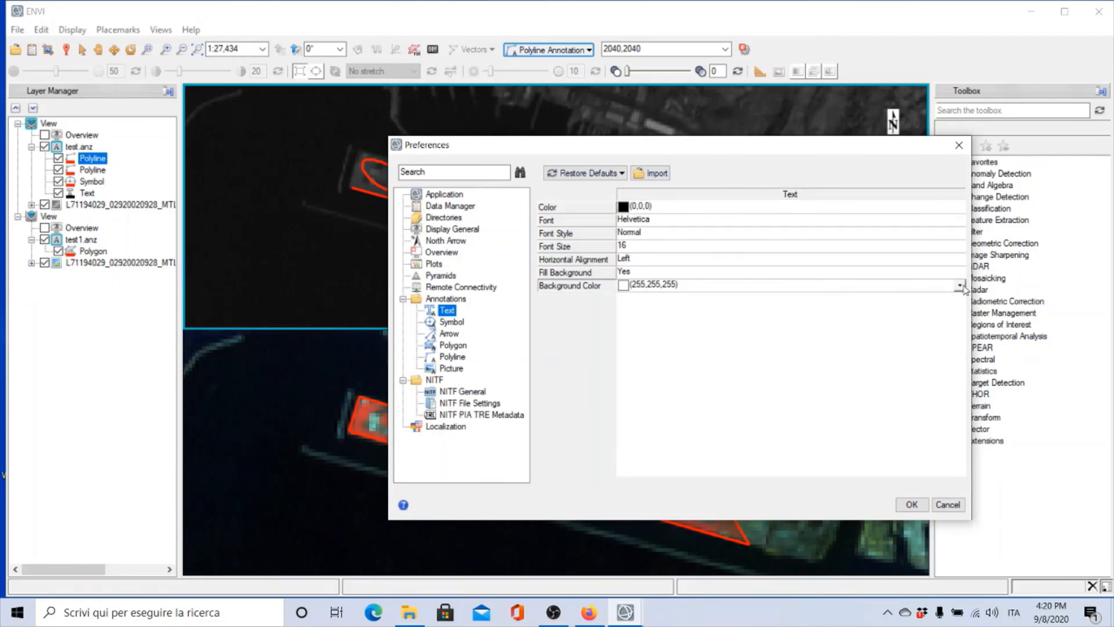
{"action": "left_click", "coordinate": [960, 287]}
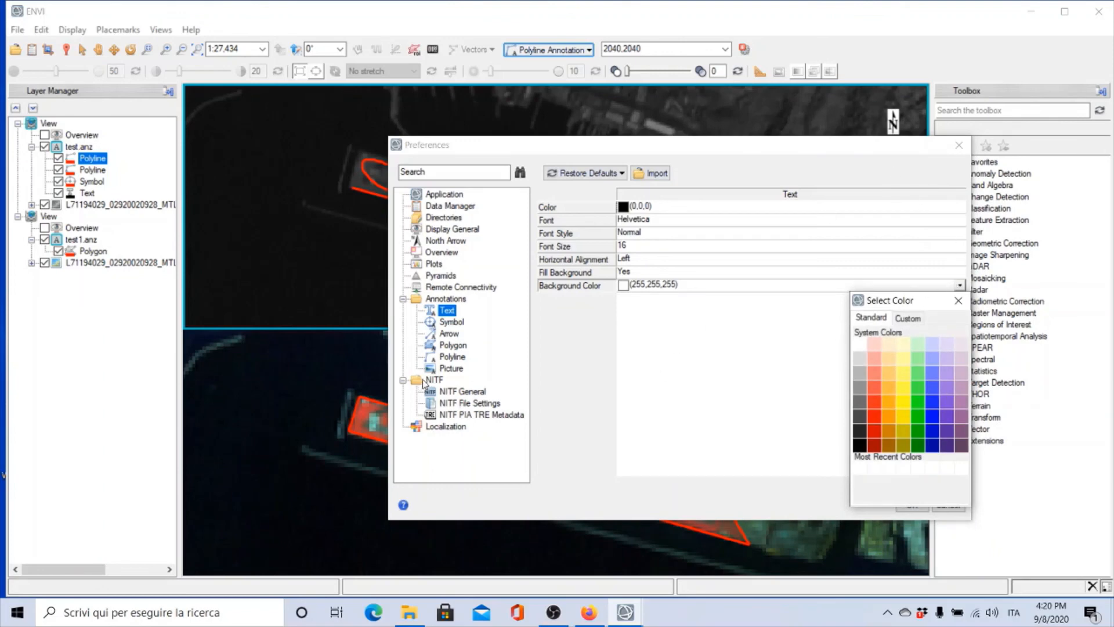
{"action": "left_click", "coordinate": [958, 300]}
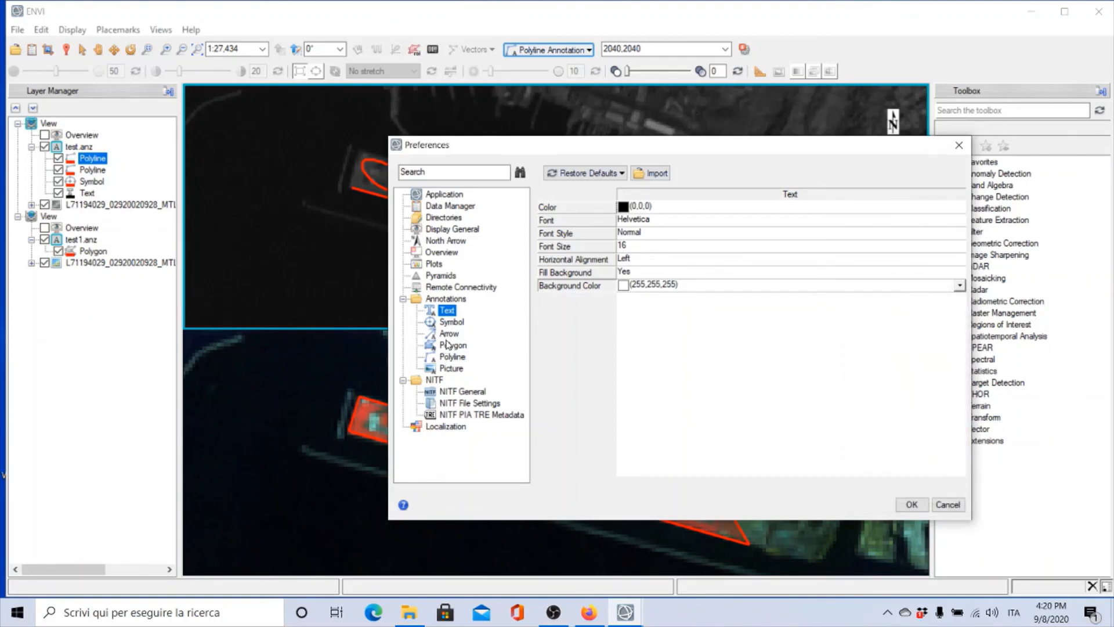
- Review the NITF General preferences and the Localization language choices, and close the preferences with OK
{"action": "left_click", "coordinate": [444, 392]}
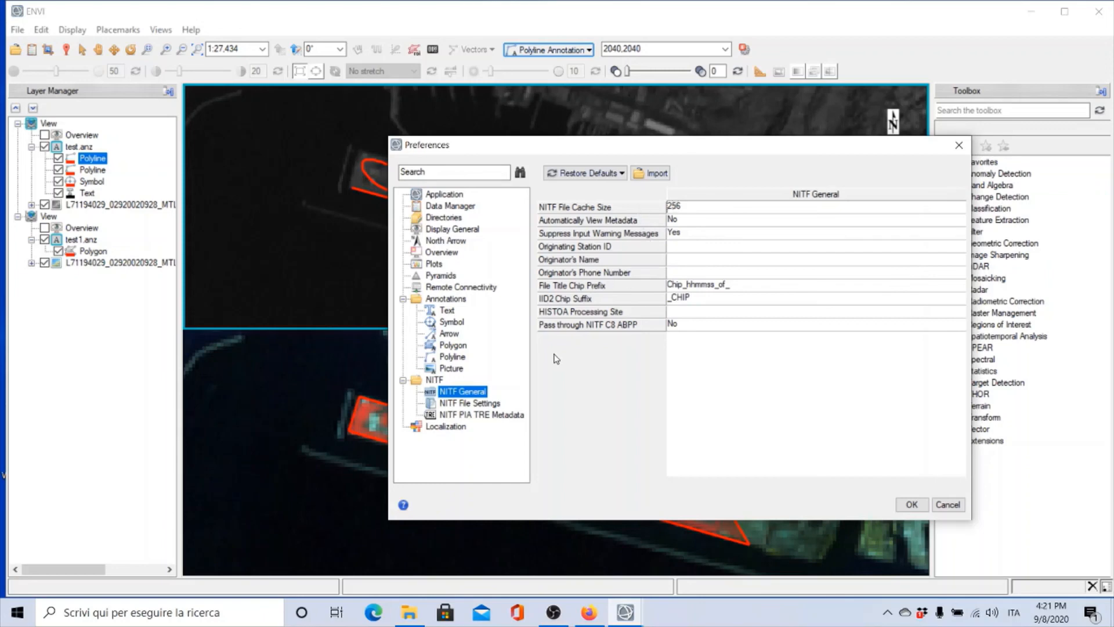
{"action": "left_click", "coordinate": [430, 426]}
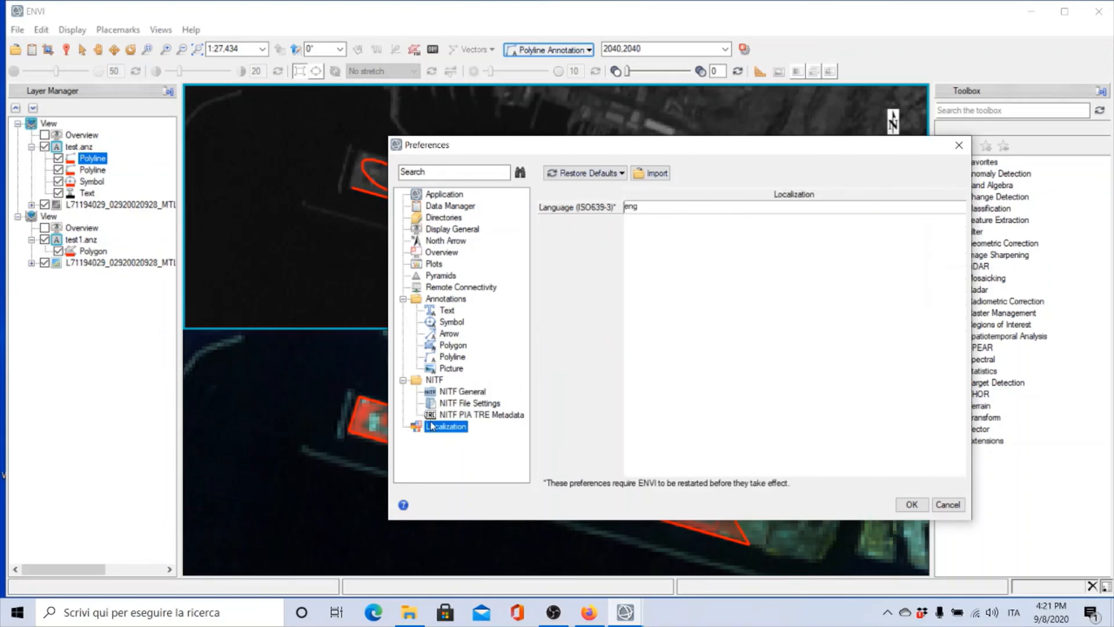
{"action": "left_click", "coordinate": [642, 208]}
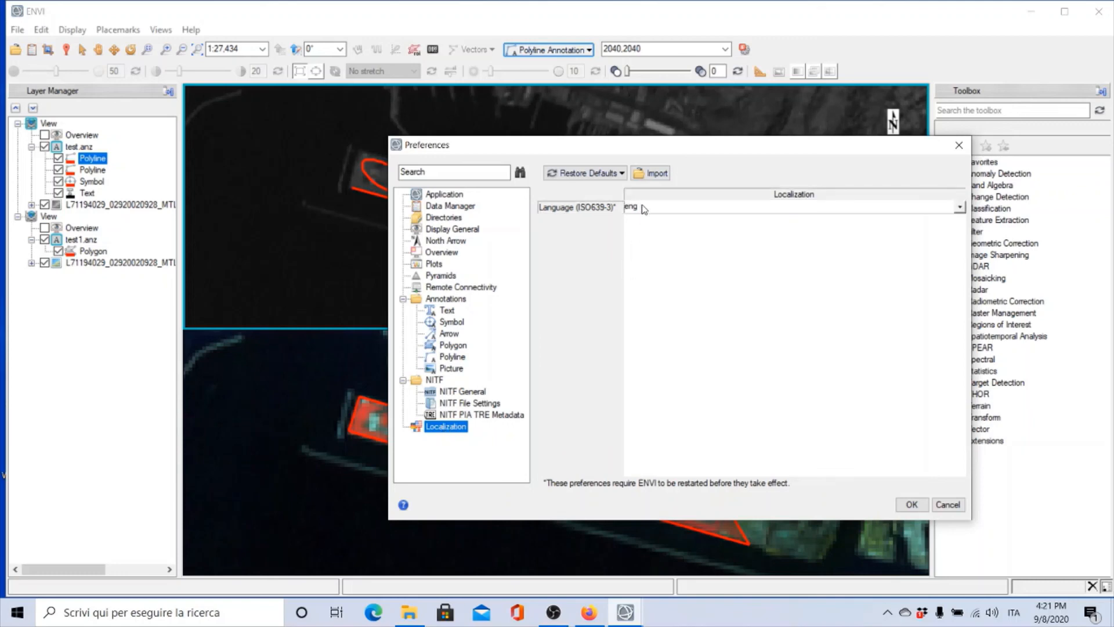
{"action": "left_click", "coordinate": [959, 207]}
{"action": "left_click", "coordinate": [851, 226]}
{"action": "left_click", "coordinate": [911, 504]}
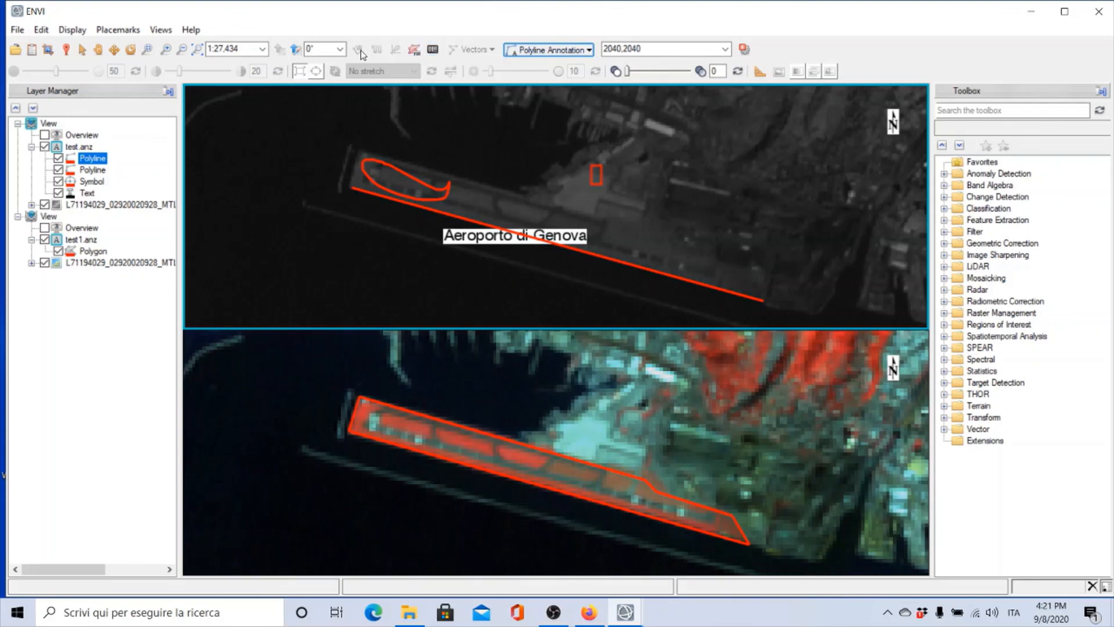
- Select the panchromatic raster layer in the first view, and exit the application, confirming the exit
{"action": "left_click", "coordinate": [85, 206]}
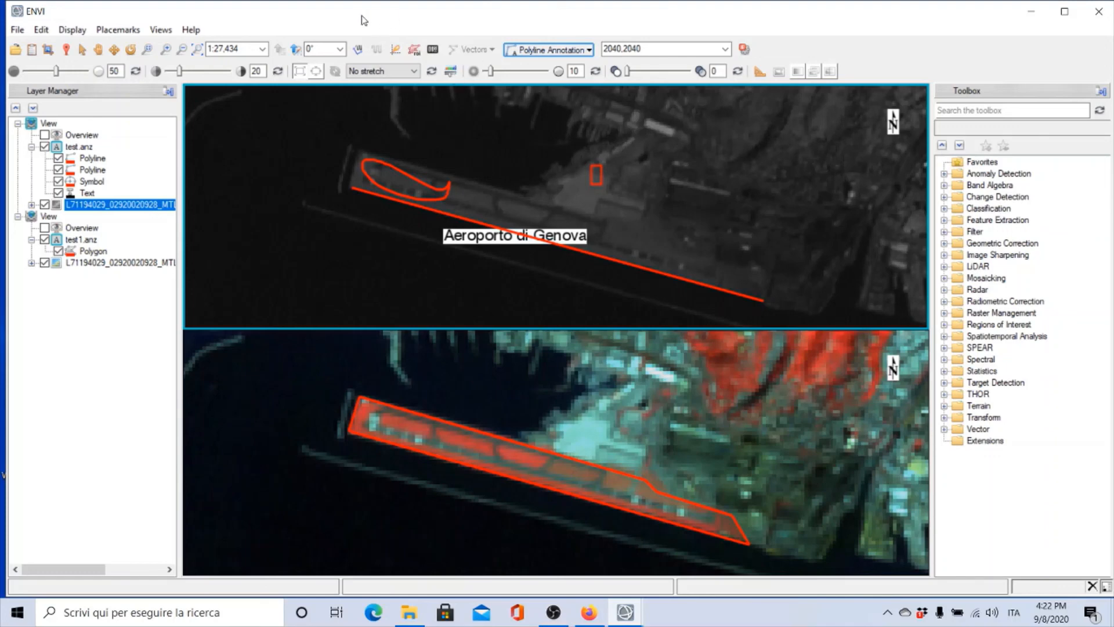
{"action": "left_click", "coordinate": [24, 32]}
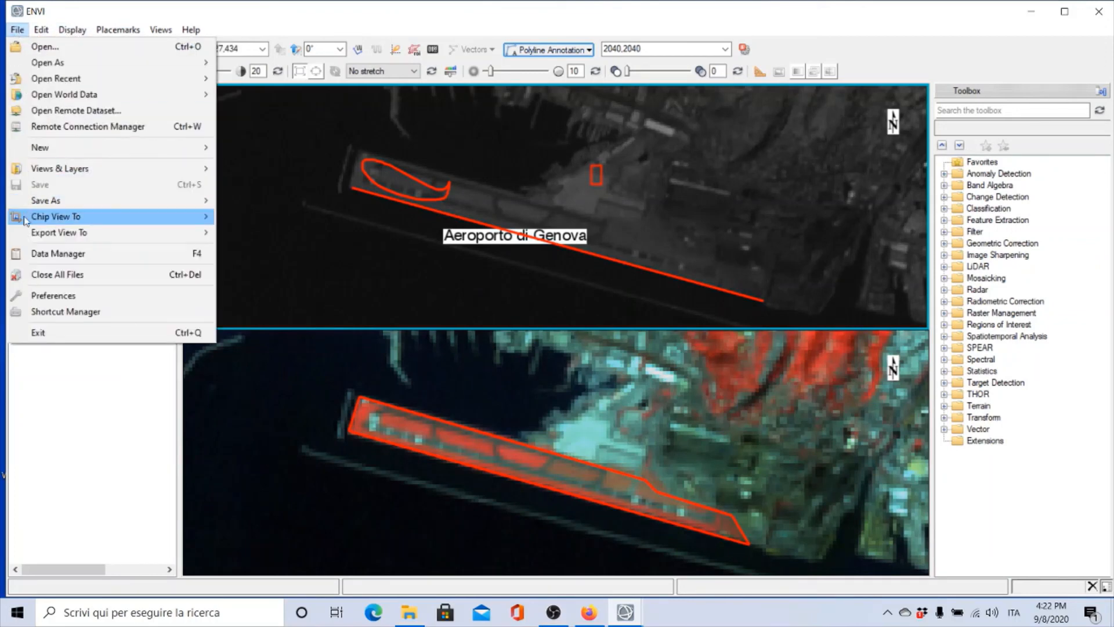
{"action": "left_click", "coordinate": [47, 333]}
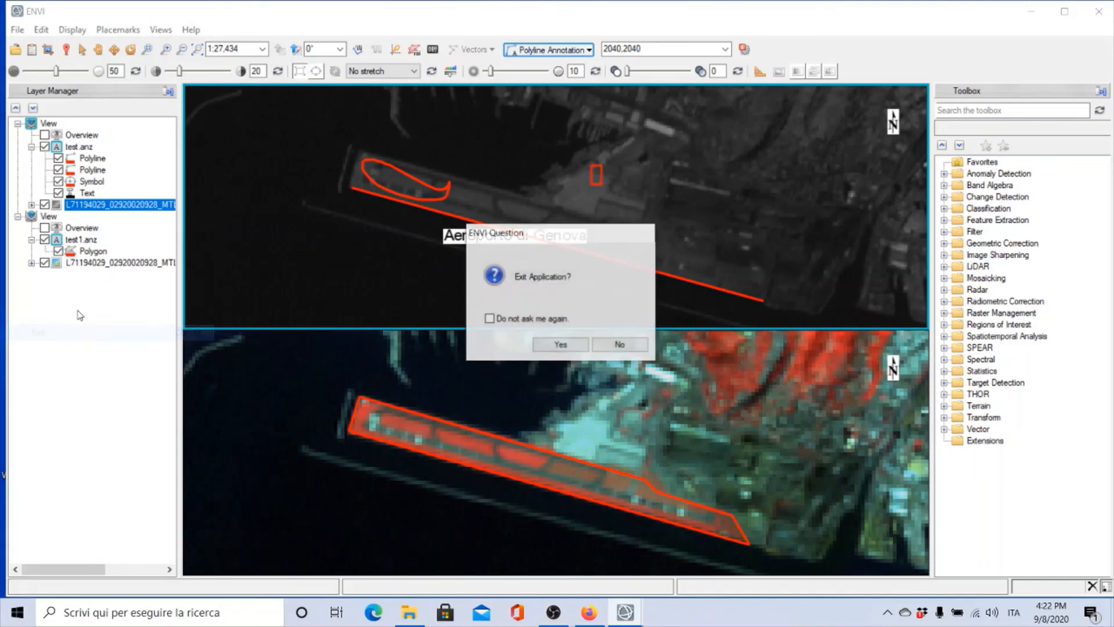
{"action": "left_click", "coordinate": [565, 344]}
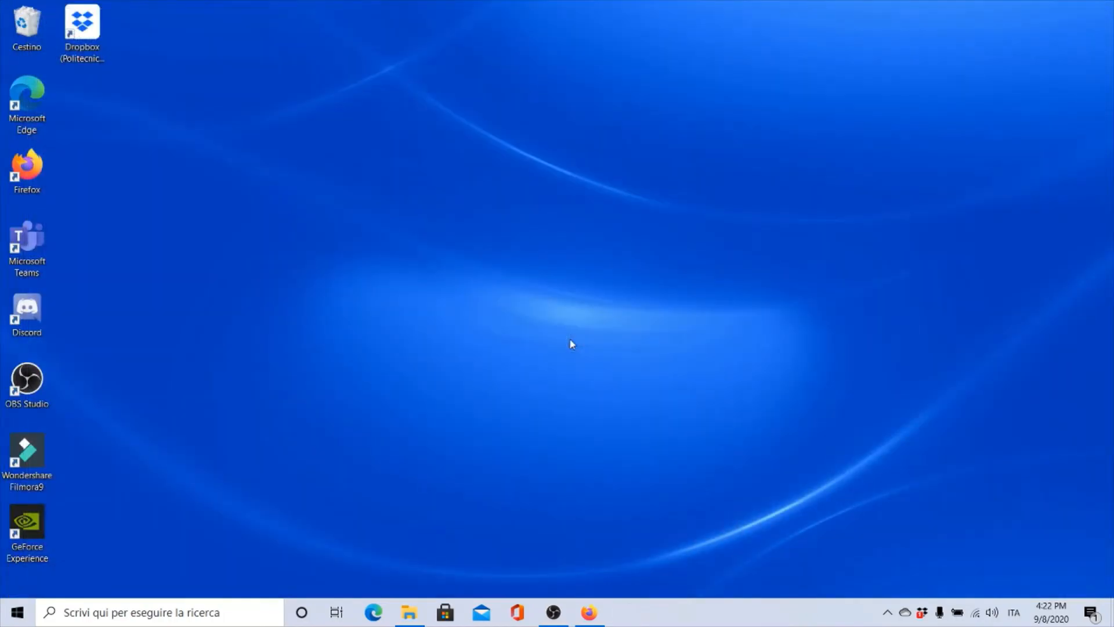